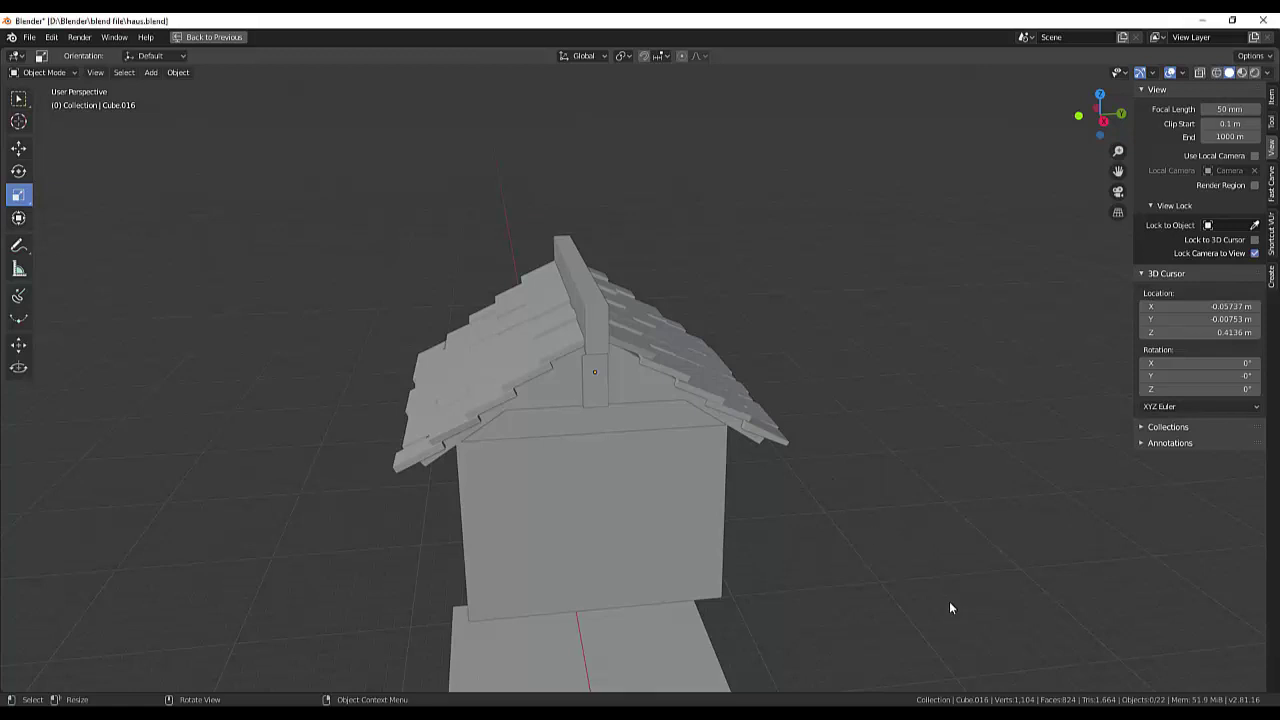
Orbit to a front-facing view of the house and bring up the Add menu.
mouse_move(951, 606)
middle_mouse_down()
mouse_move(877, 577)
mouse_move(591, 539)
middle_mouse_up()
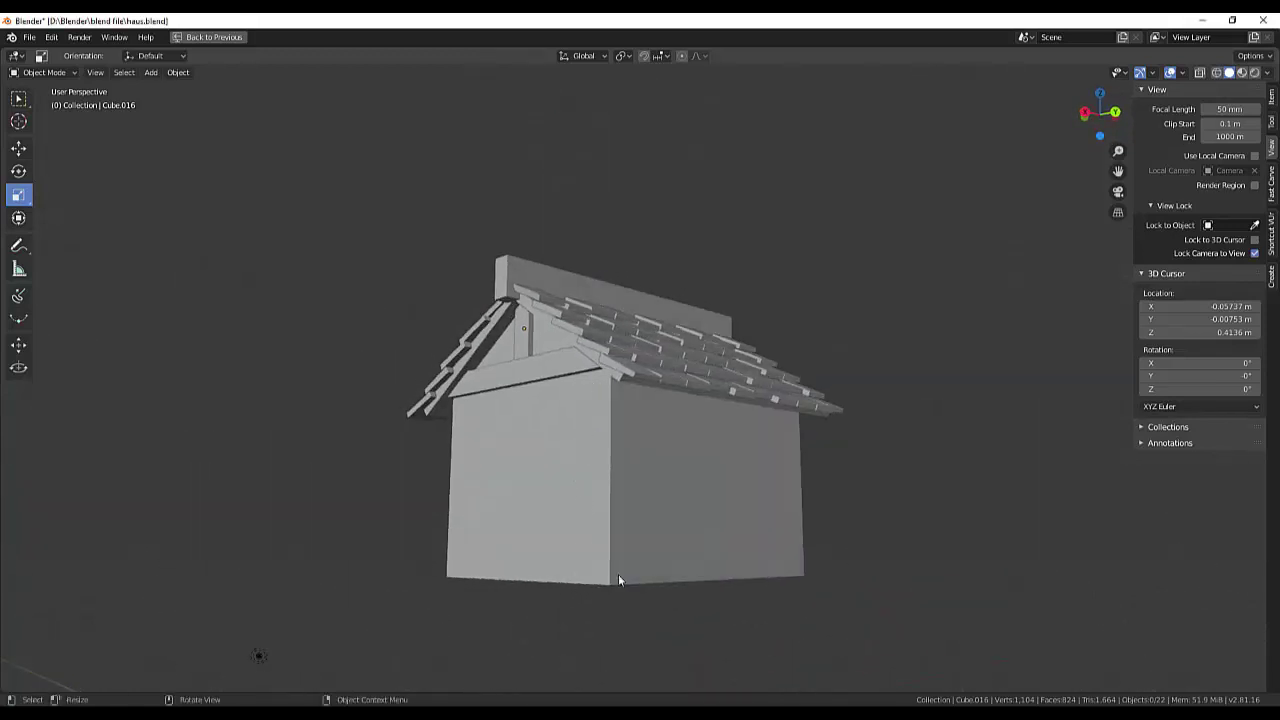
mouse_move(641, 594)
middle_mouse_down()
mouse_move(688, 489)
mouse_move(729, 526)
mouse_move(622, 578)
middle_mouse_up()
key("shift+a")
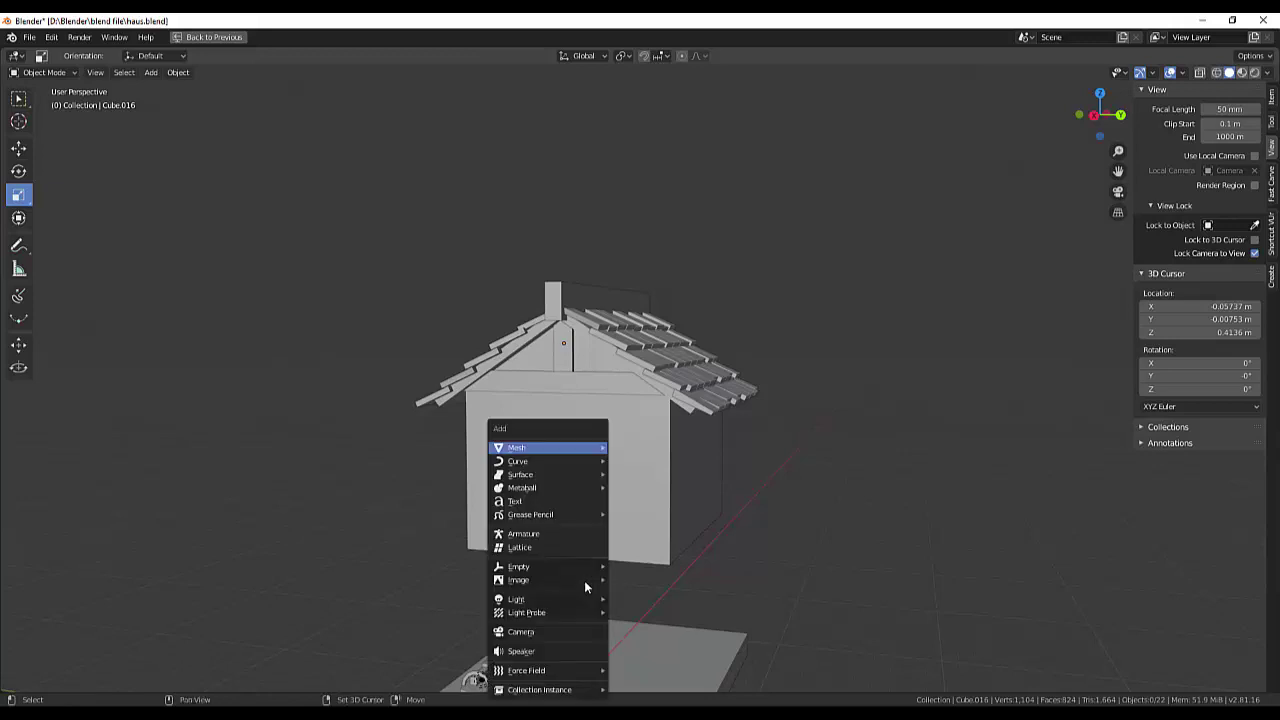
mouse_move(517, 447)
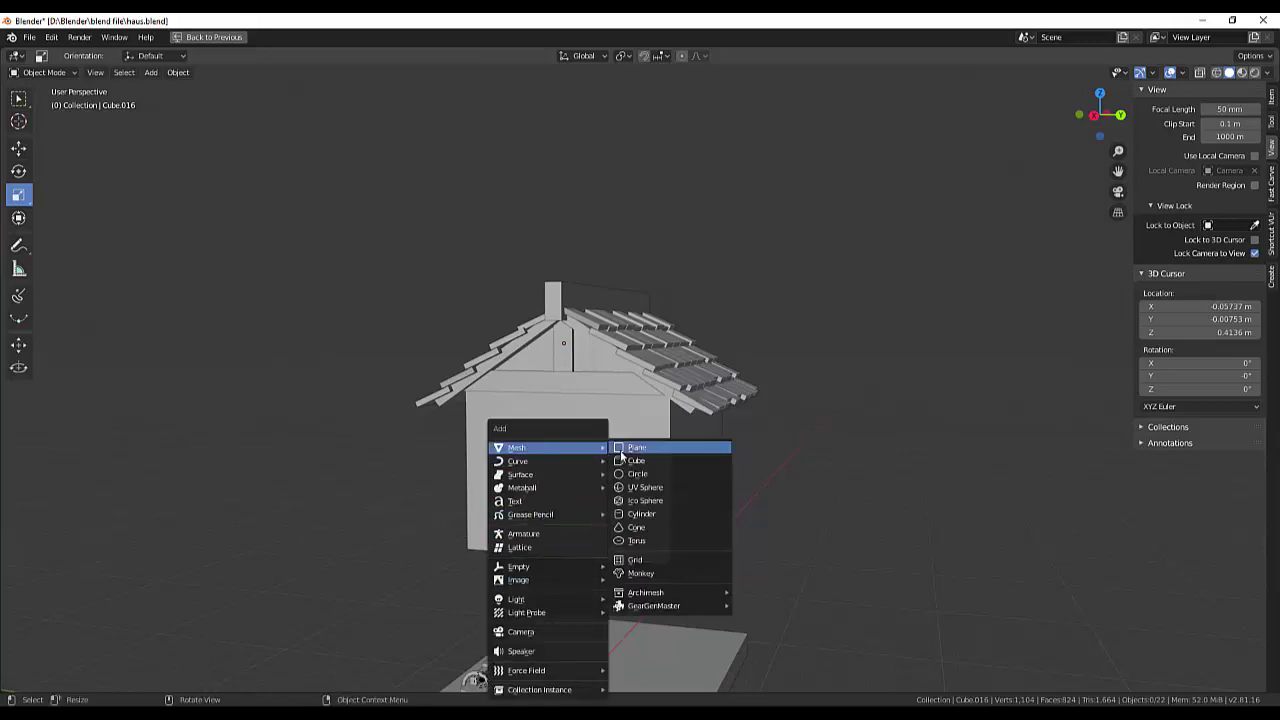
Add a new cube and move it roughly toward the house.
left_click(633, 462)
scroll(600, 517, "down", 3)
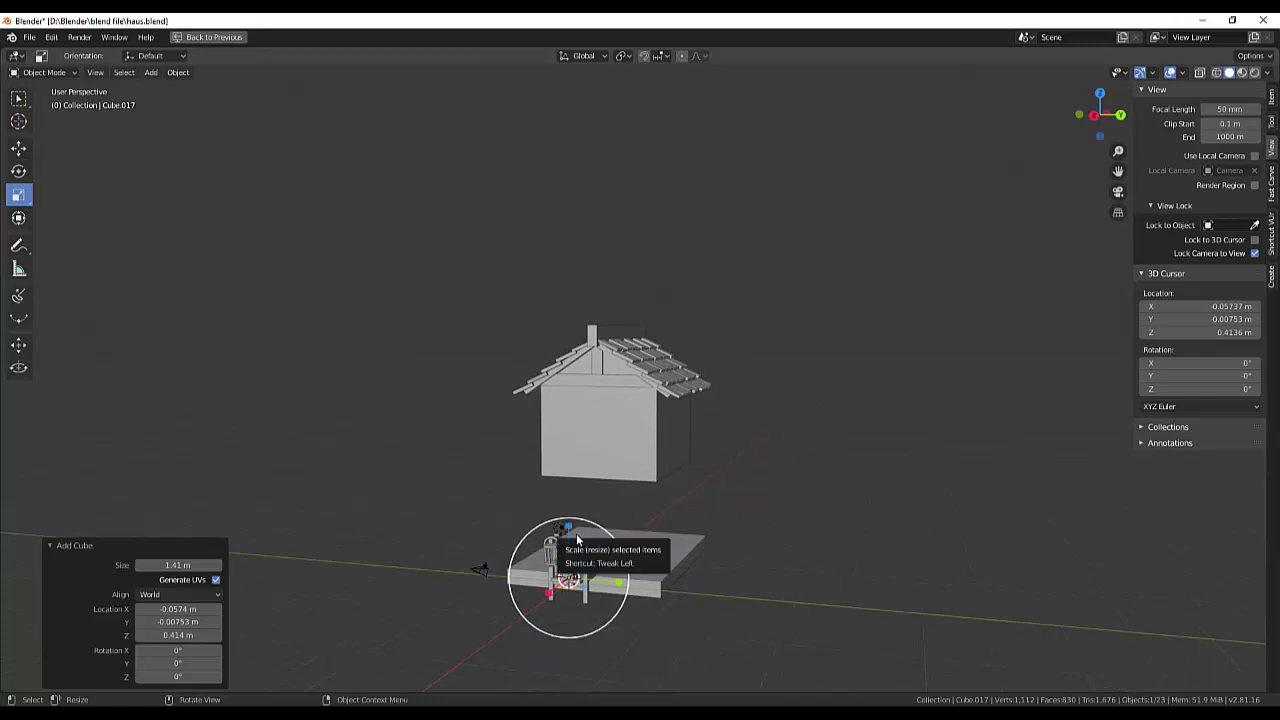
key("g")
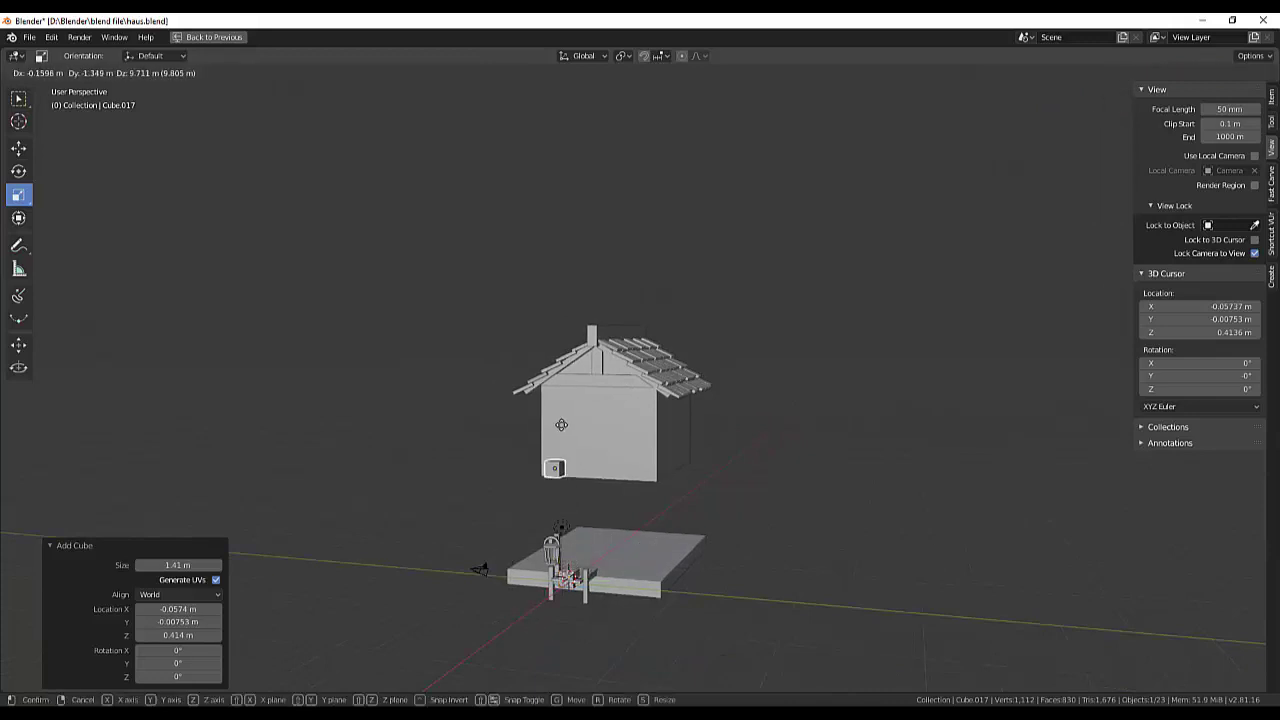
left_click(548, 430)
In front orthographic view, place the cube at the house's bottom corner.
middle_click_drag(642, 426, 752, 529)
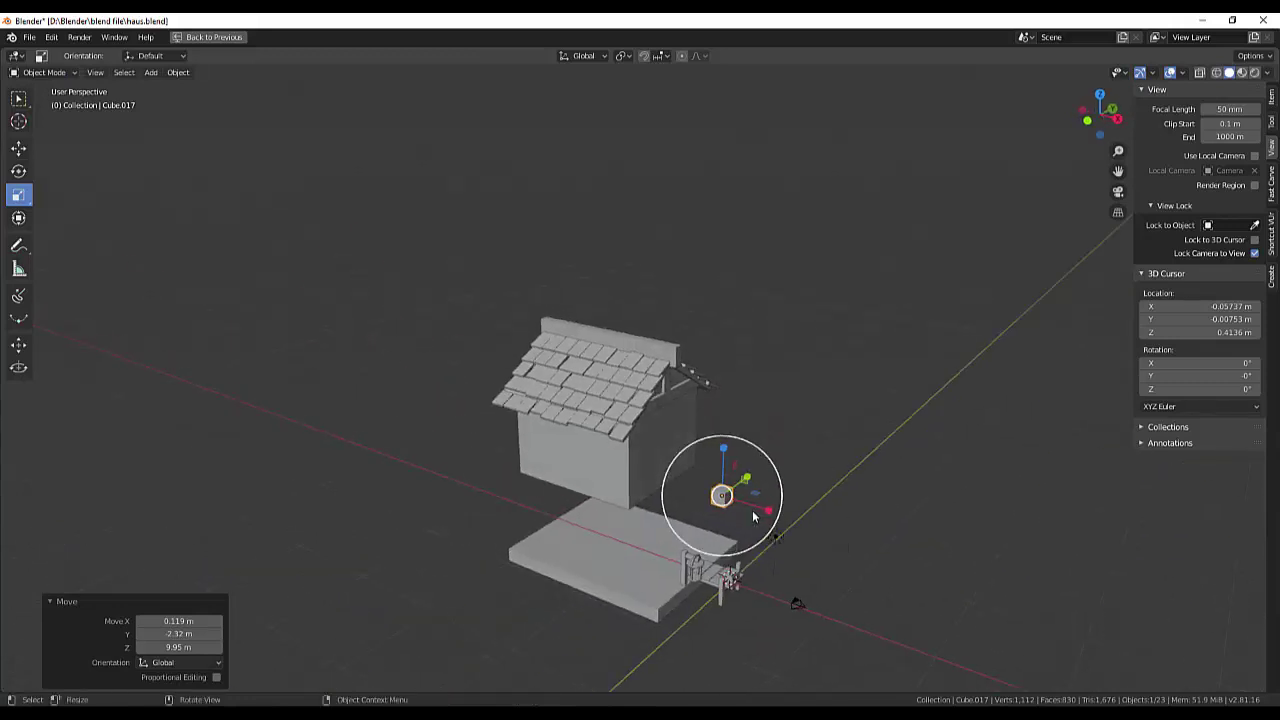
key("KP_1")
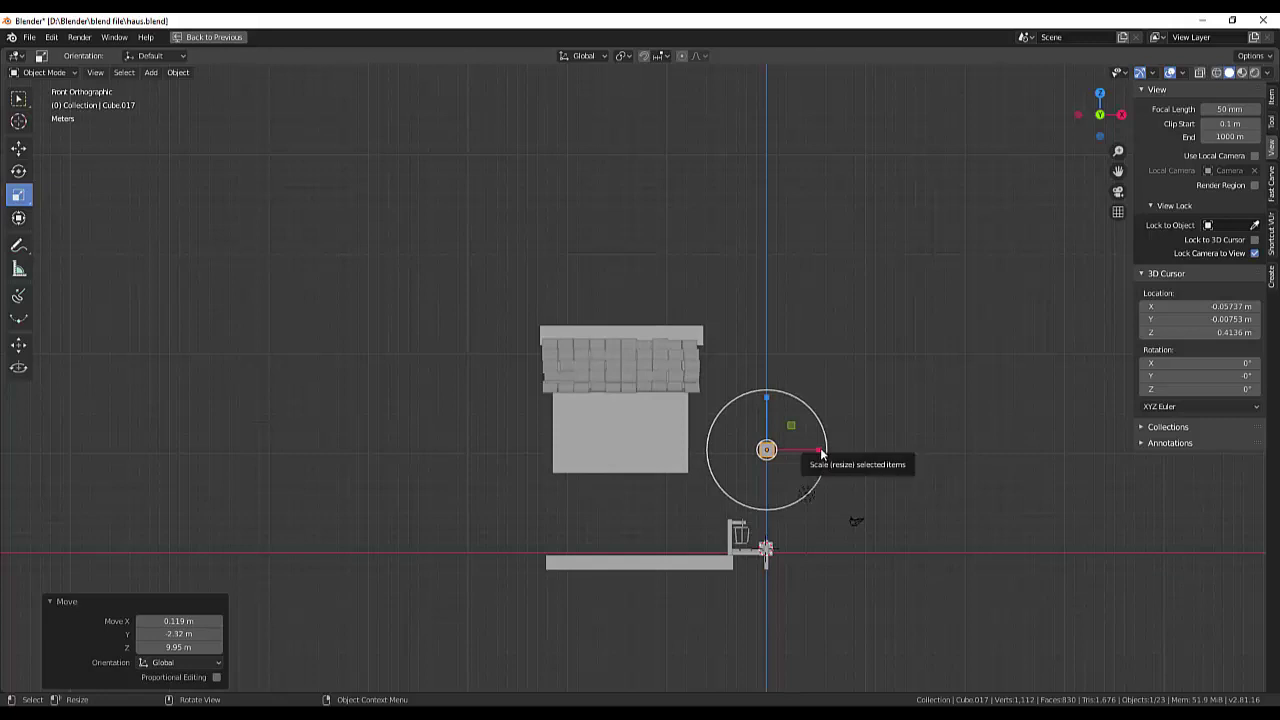
key("g")
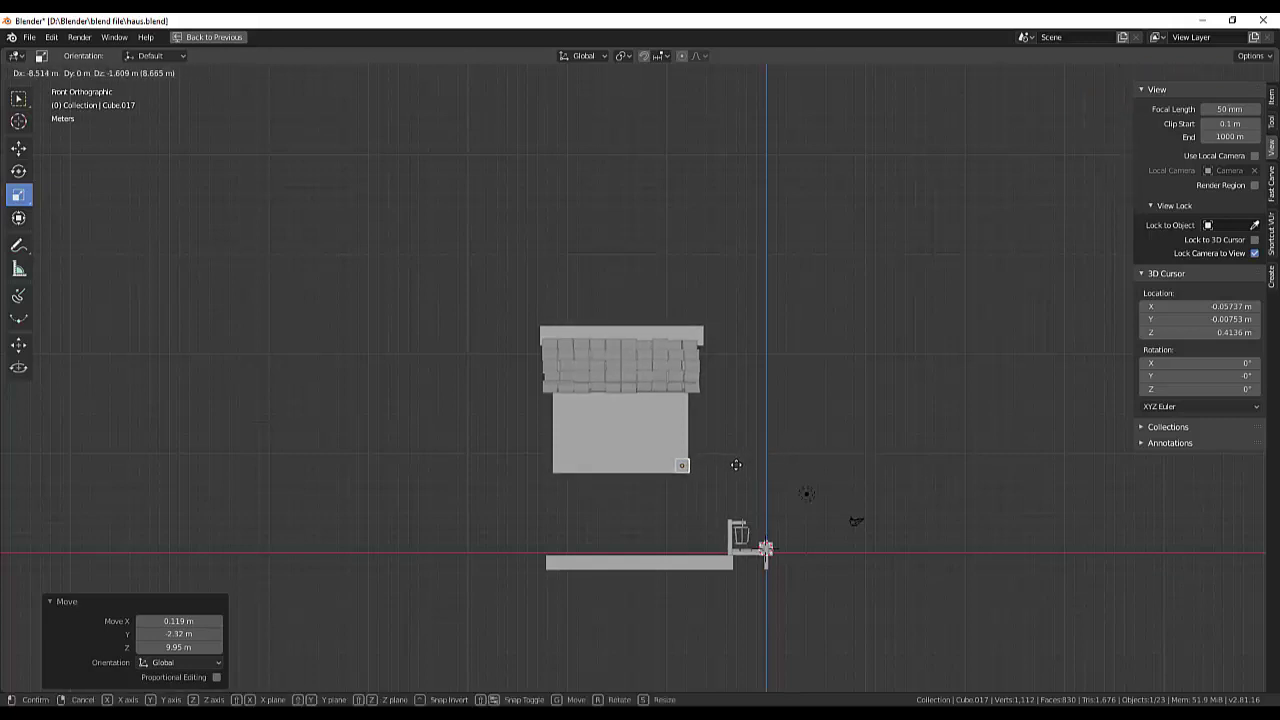
left_click(738, 464)
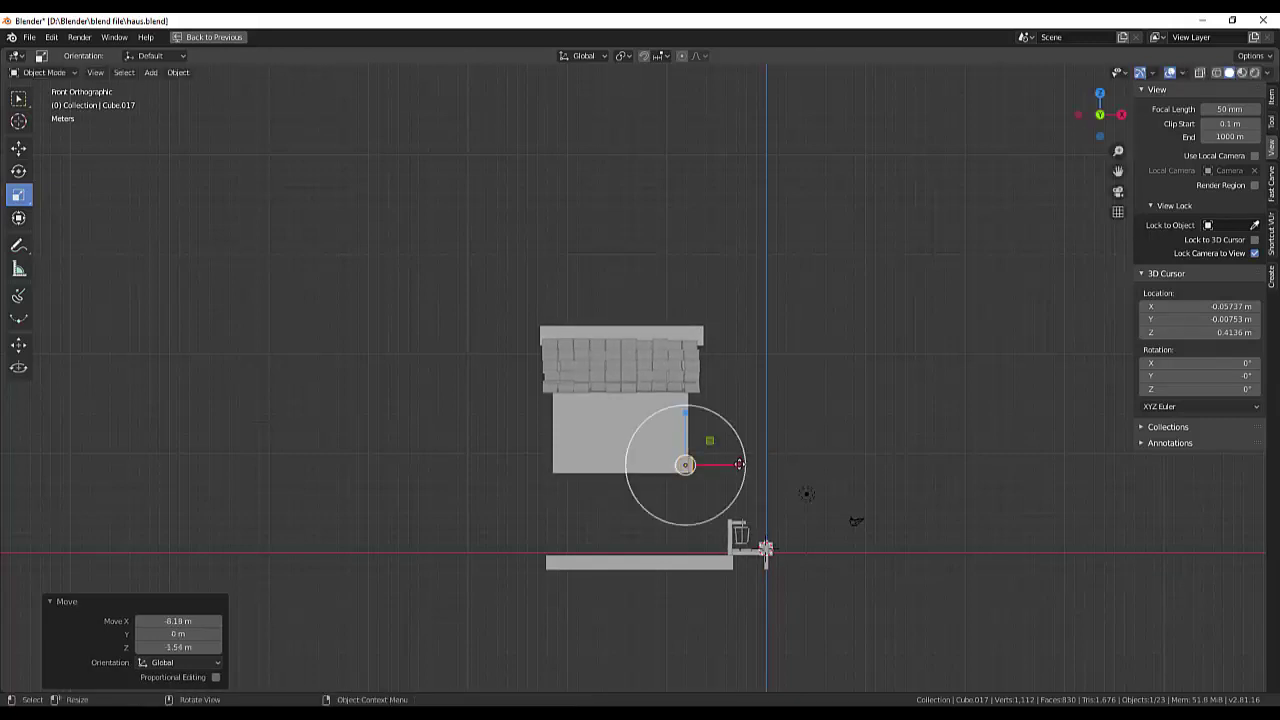
Shift the cube −3.21 m along Y to the wall's front-left base corner.
middle_click_drag(822, 446, 696, 483)
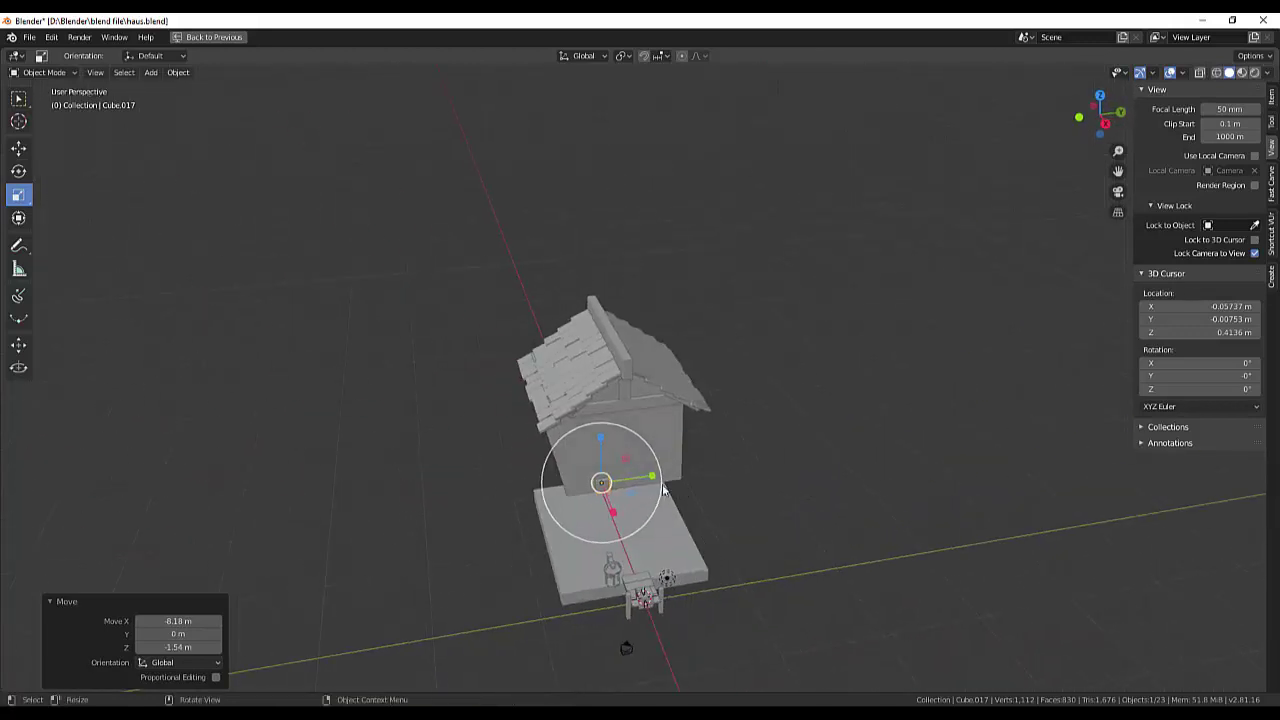
key("g")
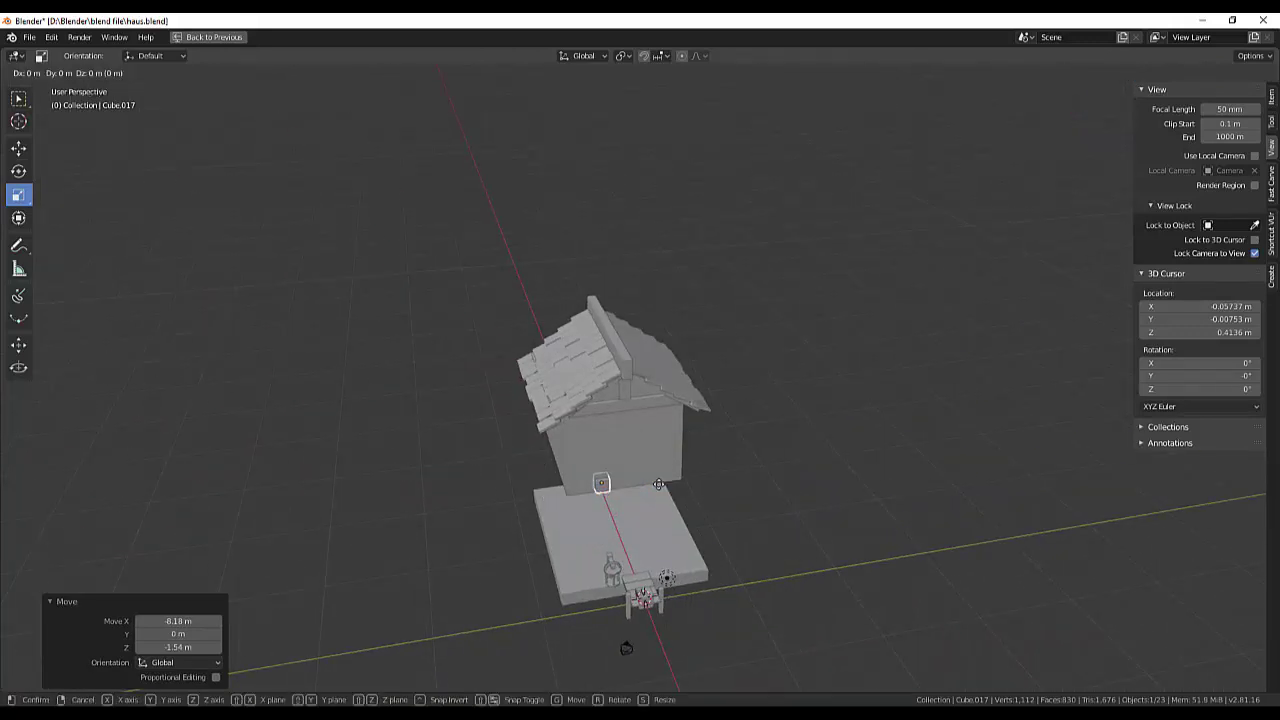
key("y")
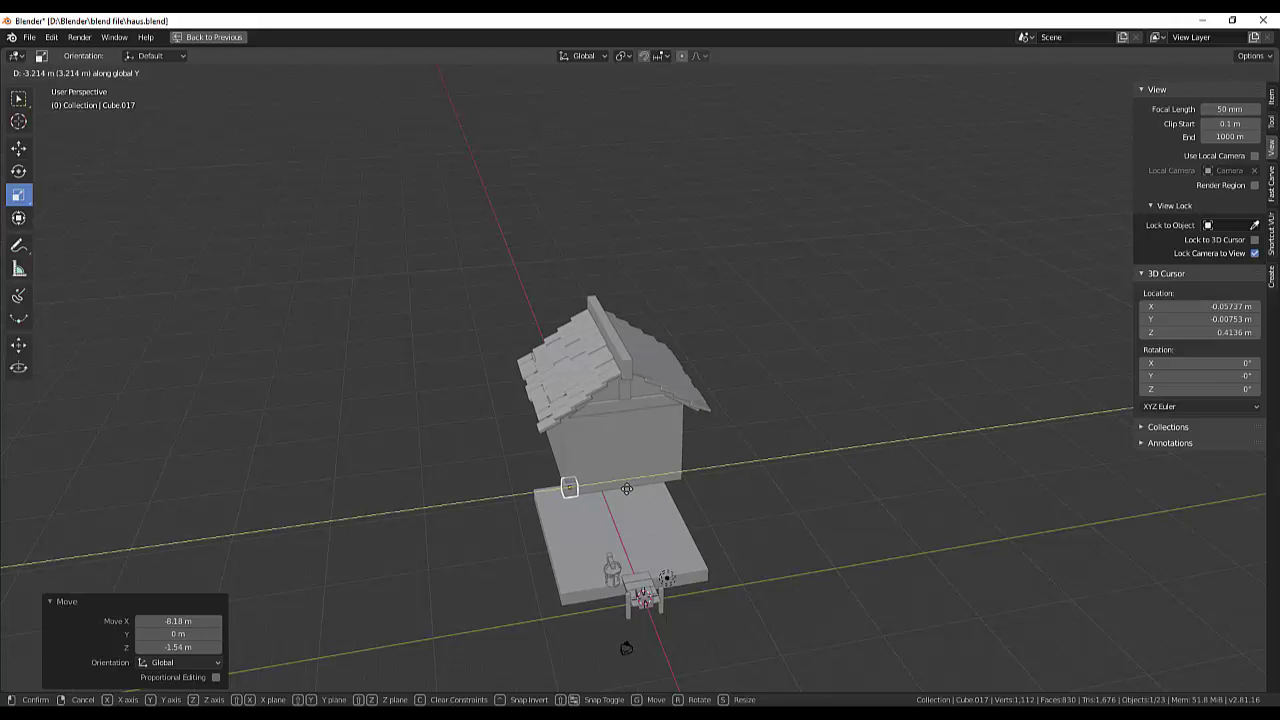
left_click(626, 488)
scroll(614, 504, "up", 2)
scroll(591, 566, "up", 3)
mouse_move(591, 566)
middle_mouse_down()
mouse_move(605, 503)
mouse_move(682, 439)
mouse_move(630, 467)
mouse_move(599, 508)
mouse_move(575, 464)
mouse_move(584, 451)
middle_mouse_up()
scroll(520, 588, "down", 2)
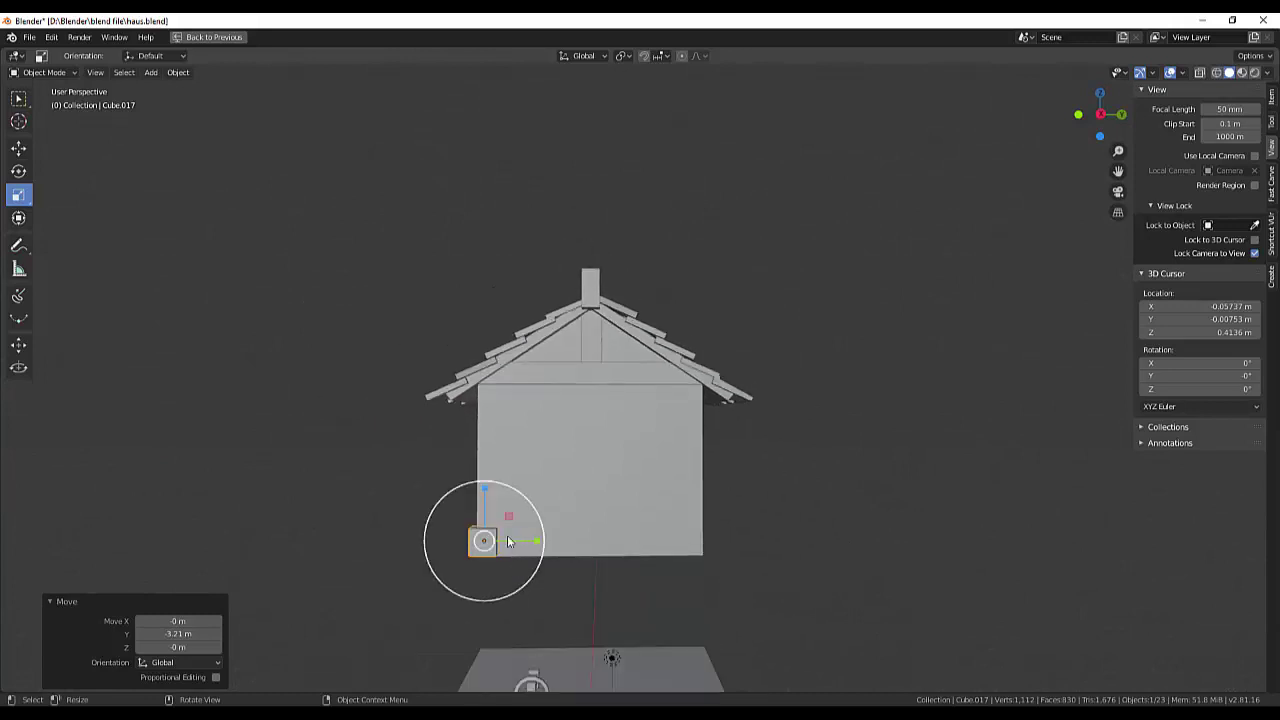
Scale the cube lower in Z, deeper in Y and wider in X into a stone block.
mouse_move(486, 490)
left_mouse_down()
mouse_move(486, 505)
mouse_move(558, 546)
left_mouse_up()
mouse_move(620, 494)
middle_mouse_down()
mouse_move(678, 530)
mouse_move(676, 630)
middle_mouse_up()
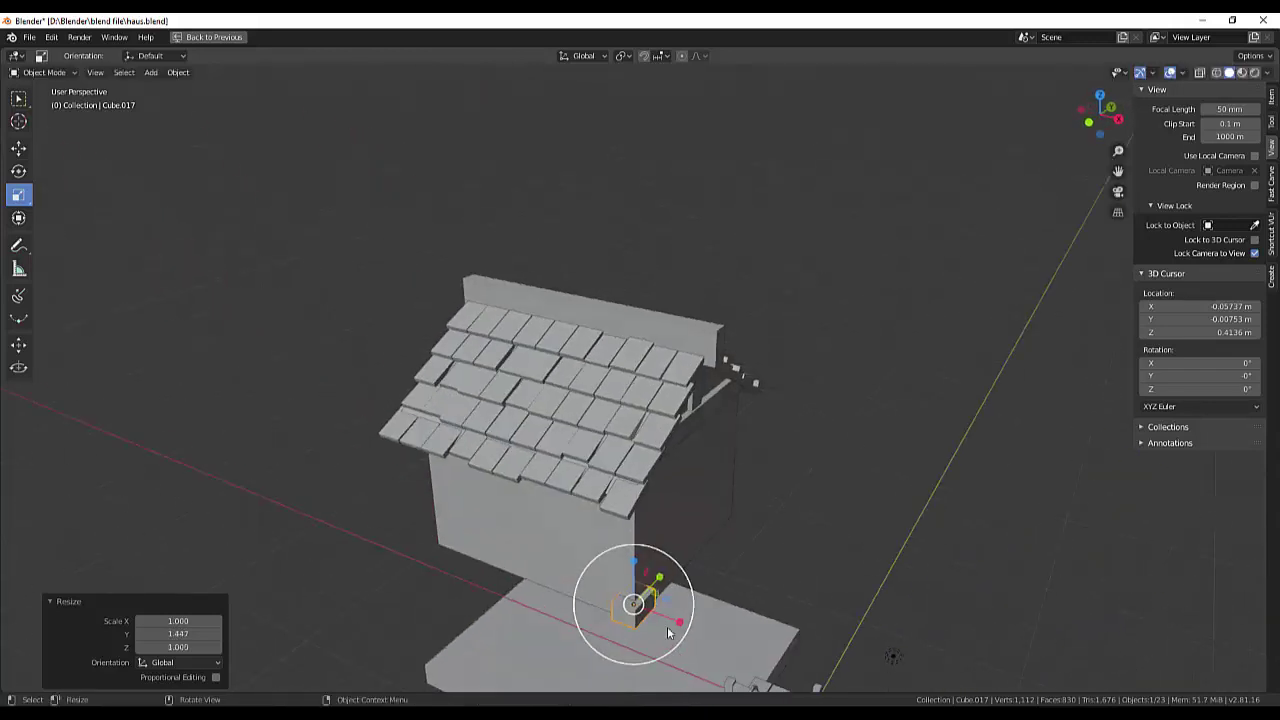
left_click_drag(676, 630, 700, 624)
In front orthographic view, nudge the block −0.116 m in X and −0.155 m in Z.
middle_click_drag(741, 592, 644, 540)
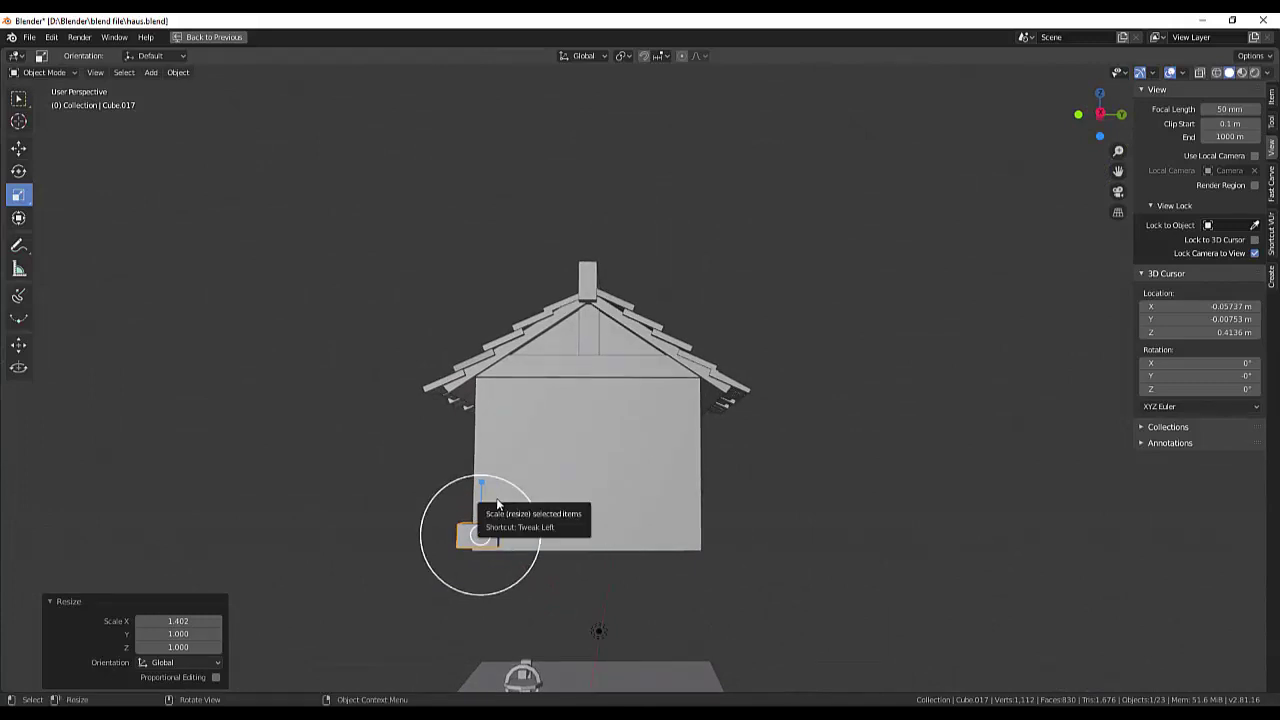
key("KP_1")
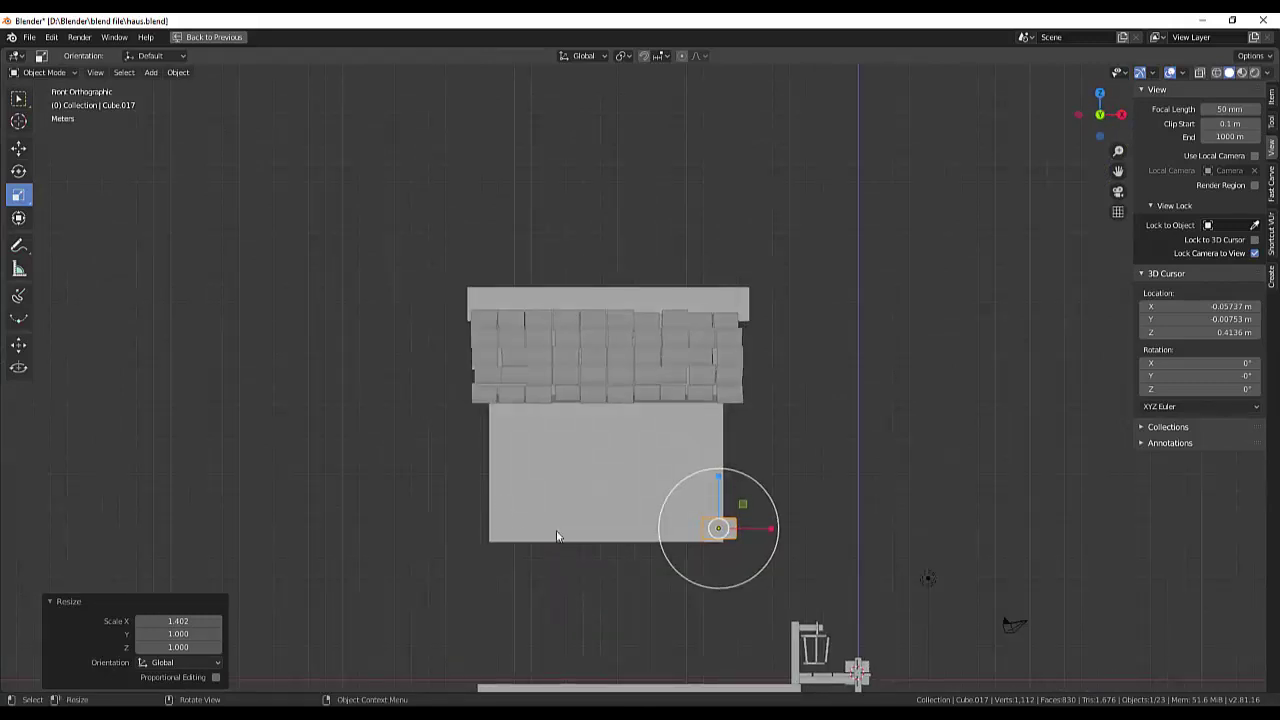
key("g")
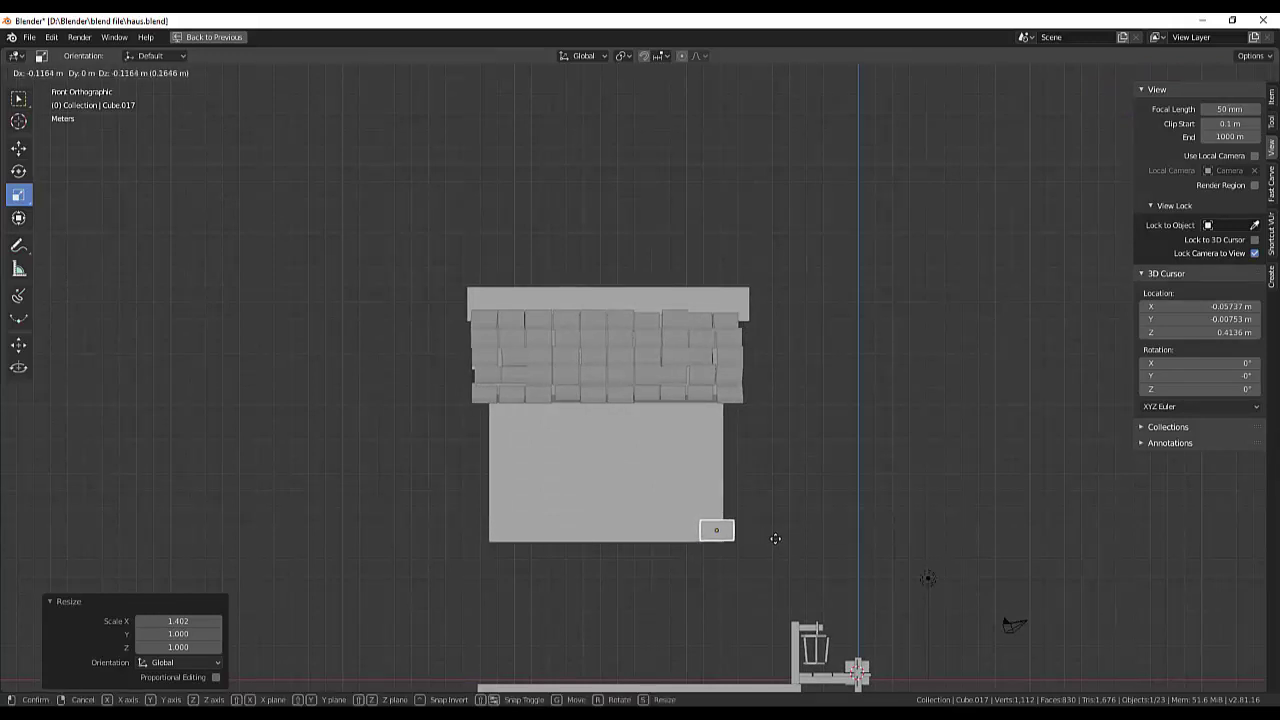
left_click(775, 539)
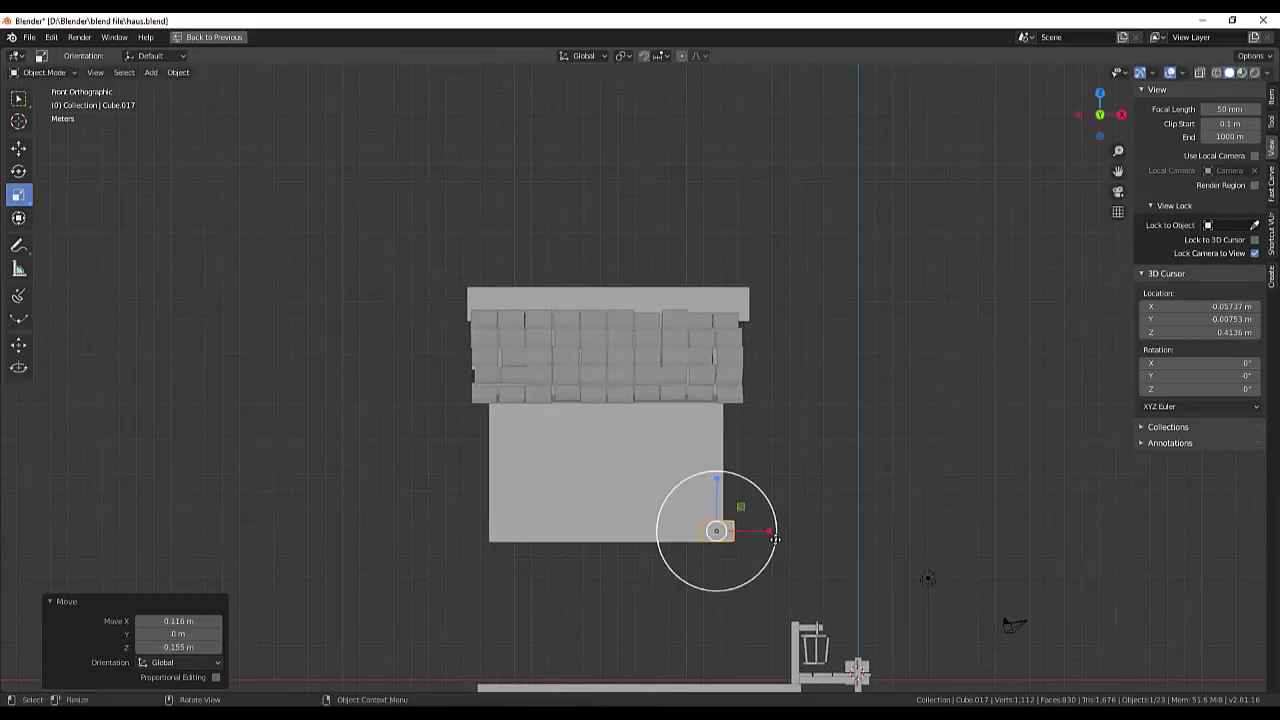
Duplicate the corner stone block as Cube.018.
mouse_move(775, 539)
middle_mouse_down()
mouse_move(864, 493)
mouse_move(773, 541)
mouse_move(747, 500)
mouse_move(704, 487)
mouse_move(730, 491)
middle_mouse_up()
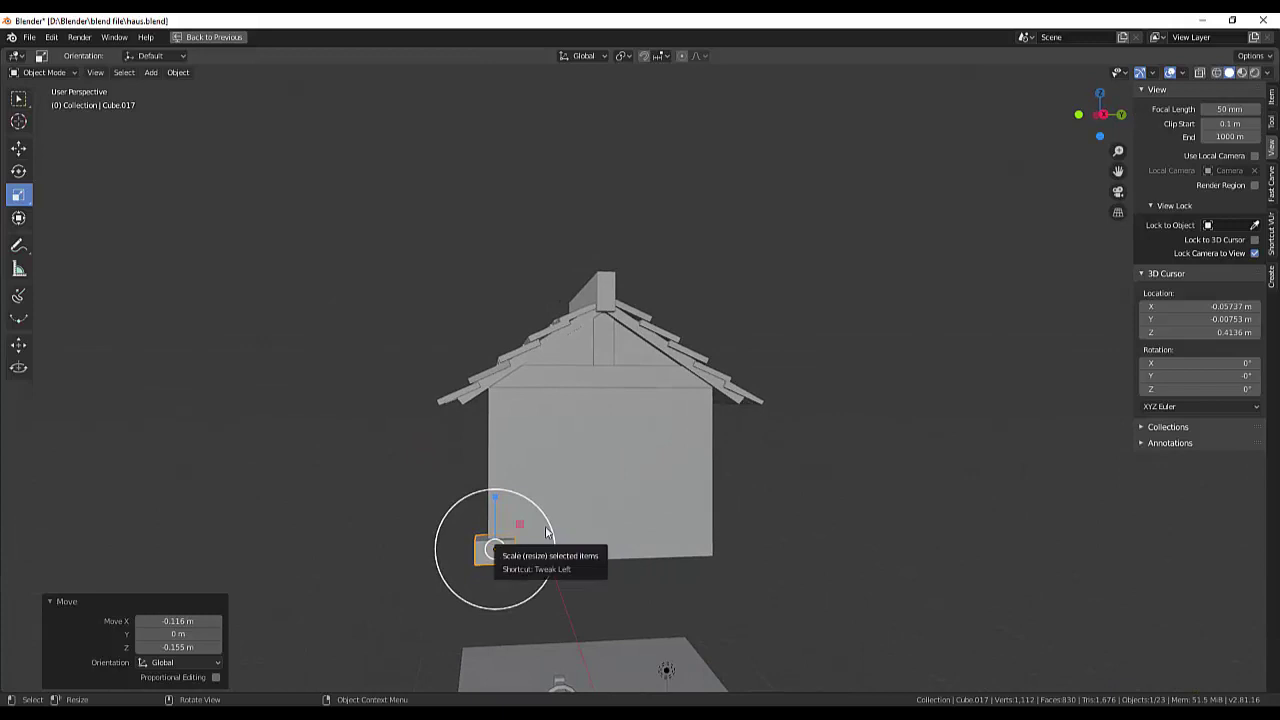
scroll(577, 514, "up", 3)
mouse_move(606, 503)
middle_mouse_down()
mouse_move(598, 532)
mouse_move(606, 508)
middle_mouse_up()
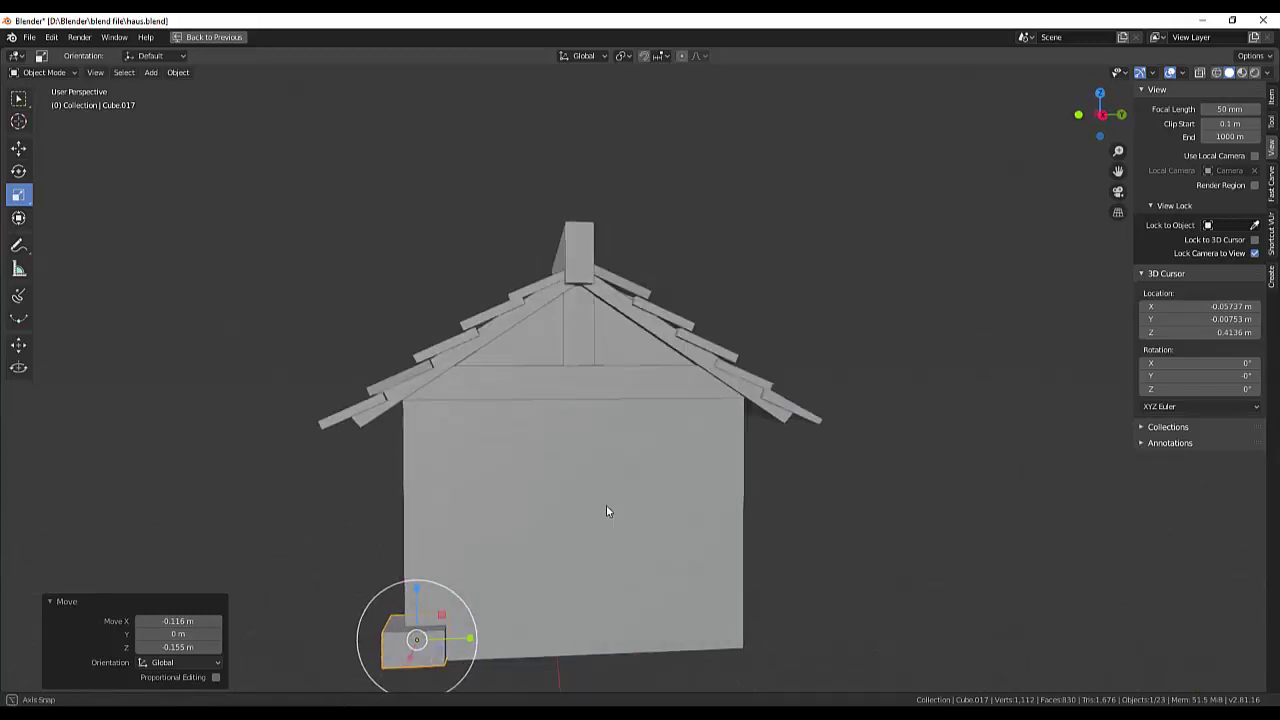
scroll(605, 512, "down", 1)
scroll(590, 515, "down", 2)
scroll(582, 517, "up", 1)
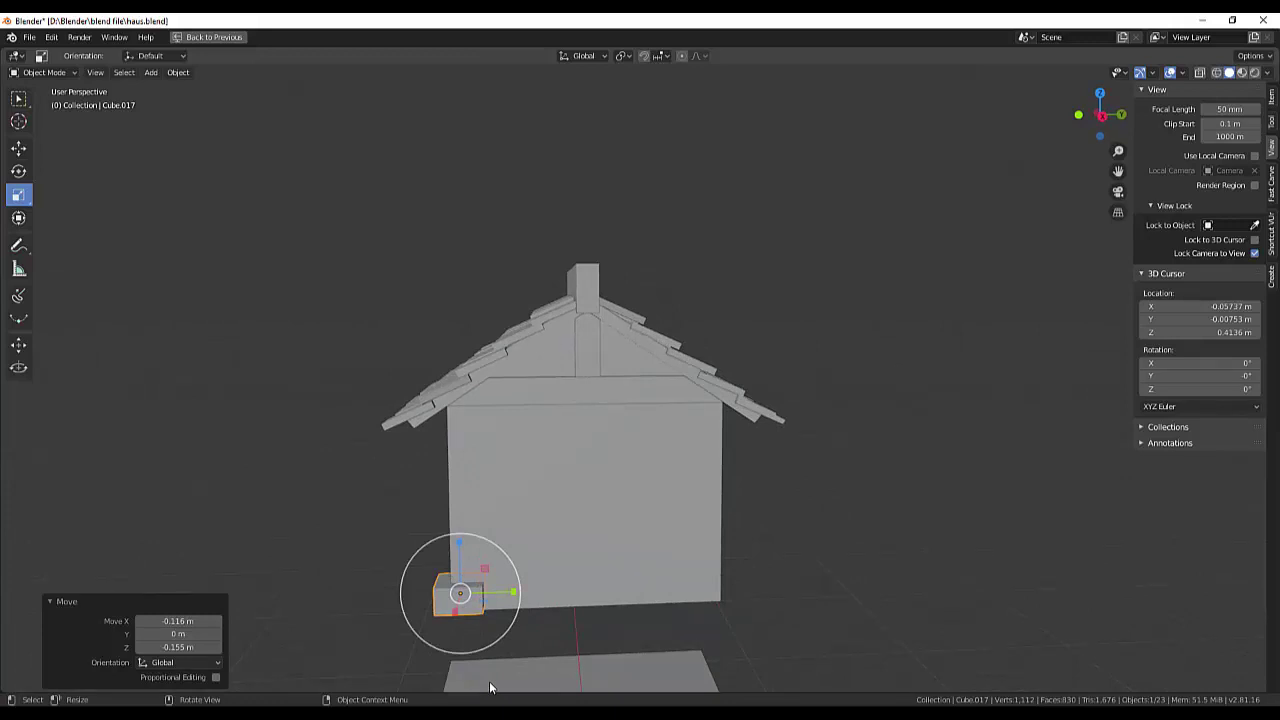
key("shift")
key("shift+d")
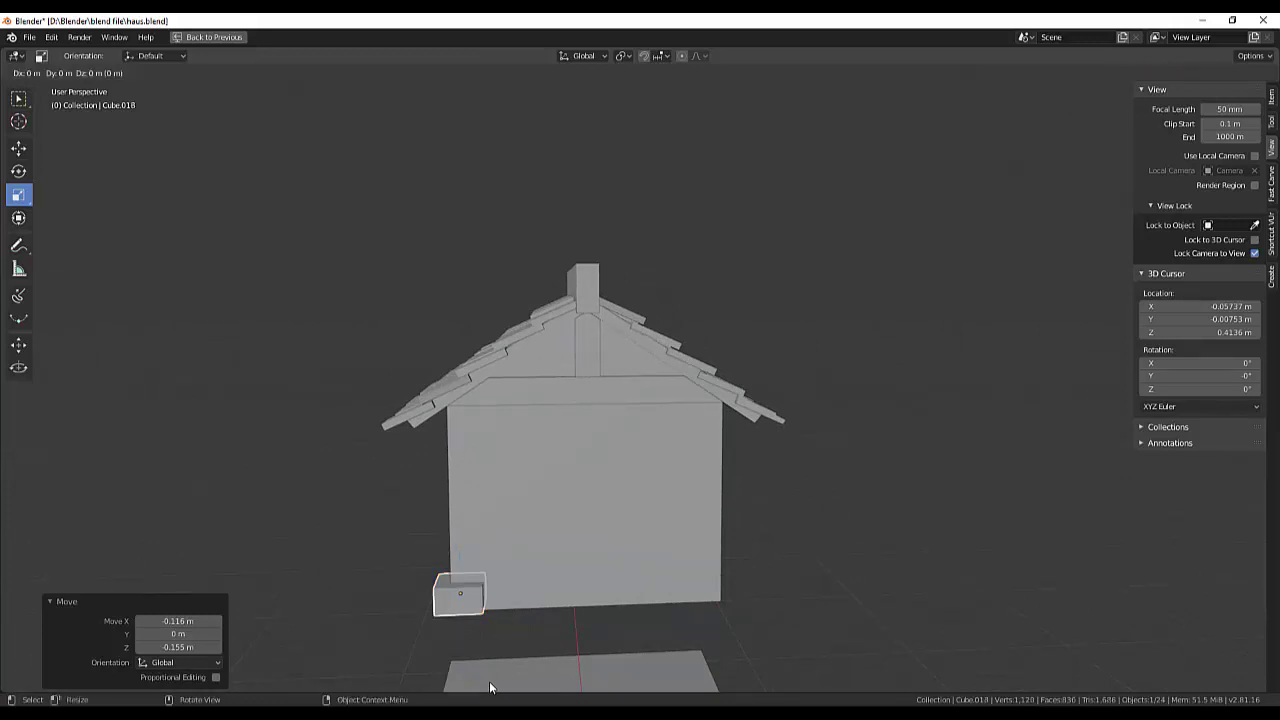
Keep Cube.018 in place, then stack another copy on top with reduced Y depth.
right_click(490, 687)
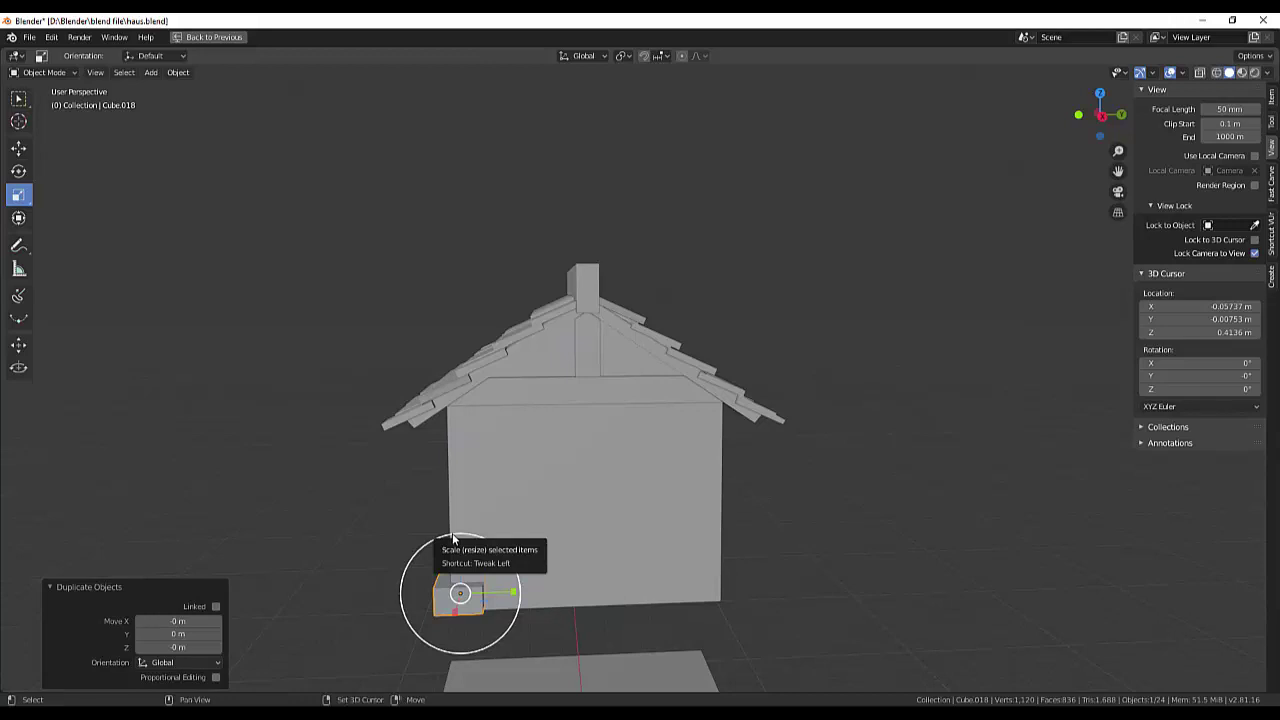
key("shift+d")
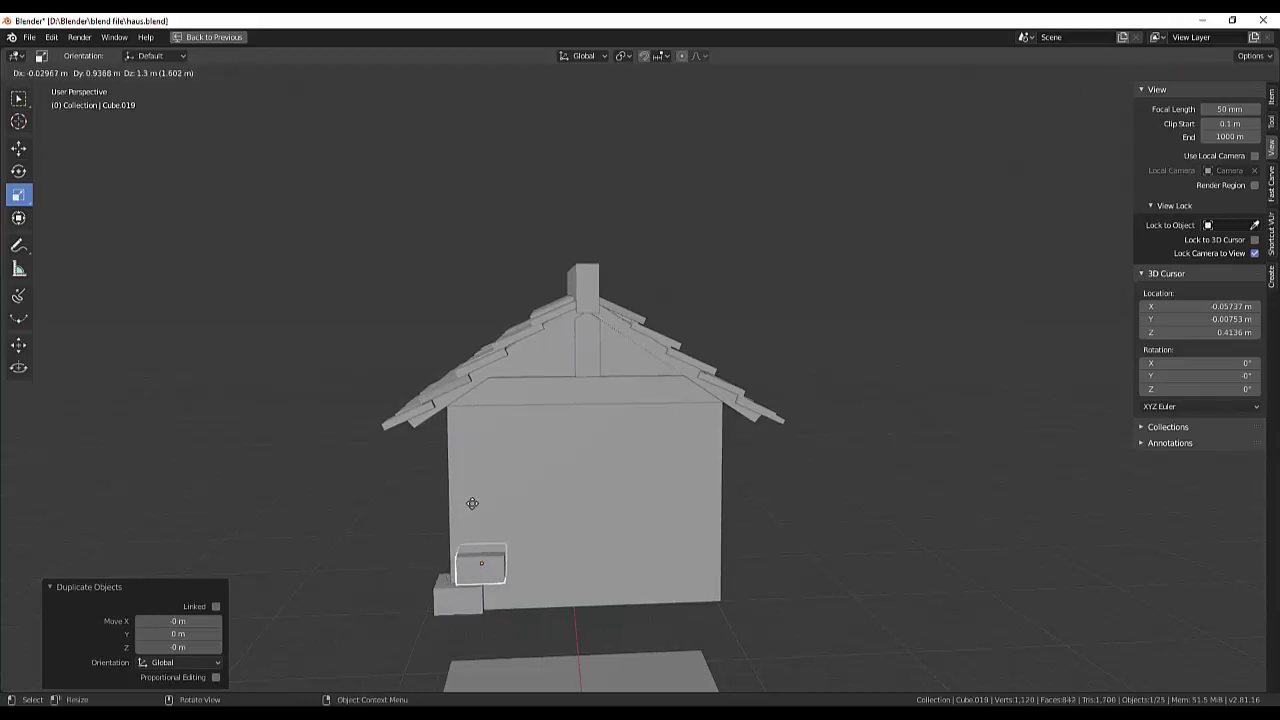
left_click(463, 510)
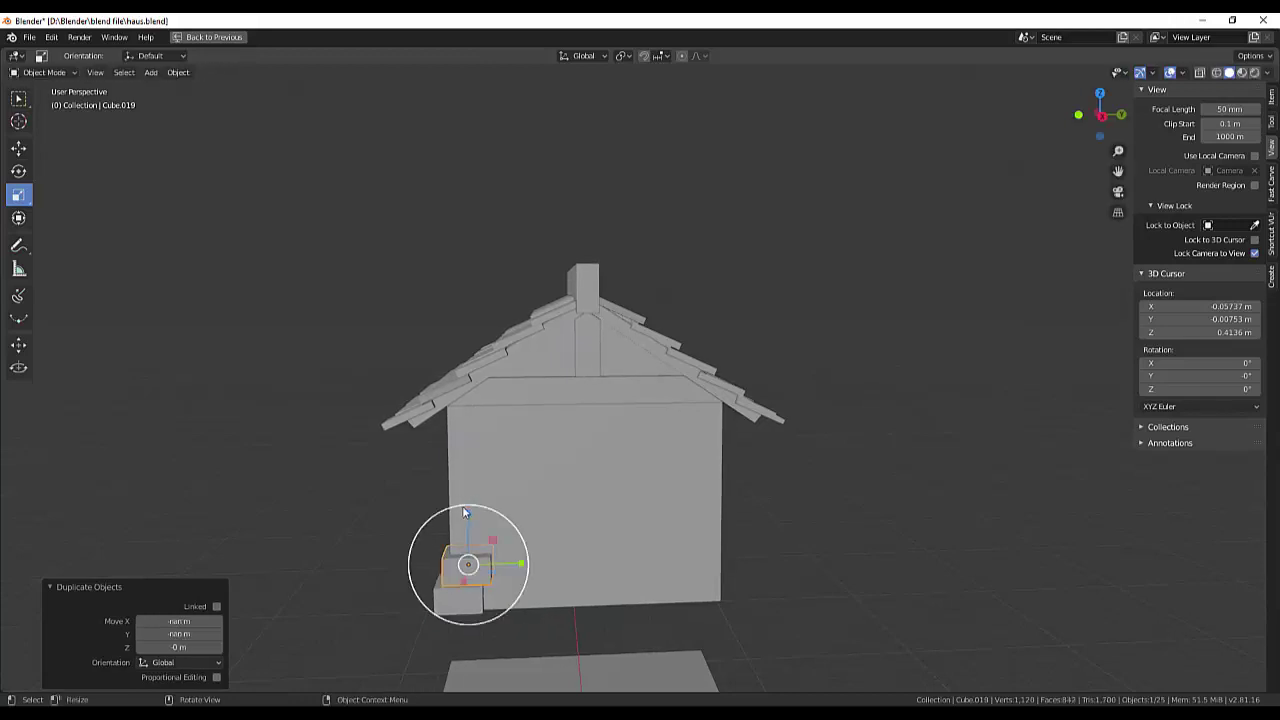
key("s")
key("y")
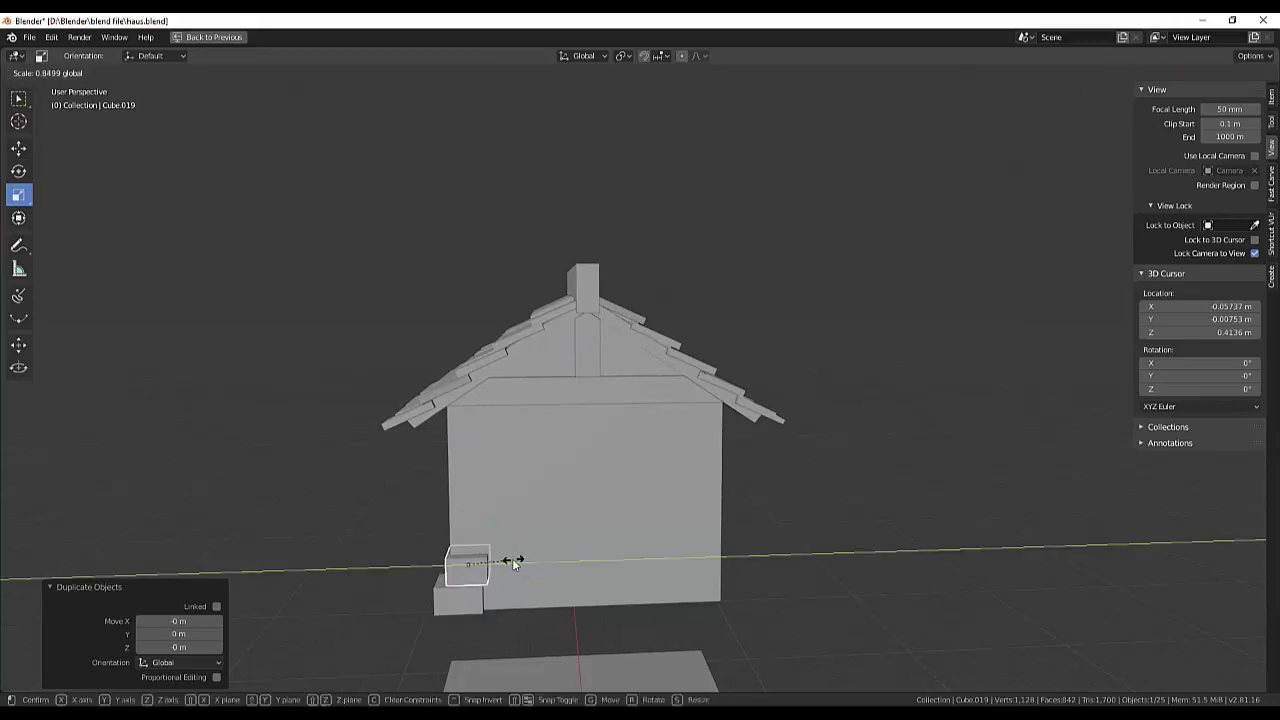
left_click(510, 557)
mouse_move(510, 557)
middle_mouse_down()
mouse_move(547, 543)
mouse_move(658, 557)
mouse_move(735, 640)
middle_mouse_up()
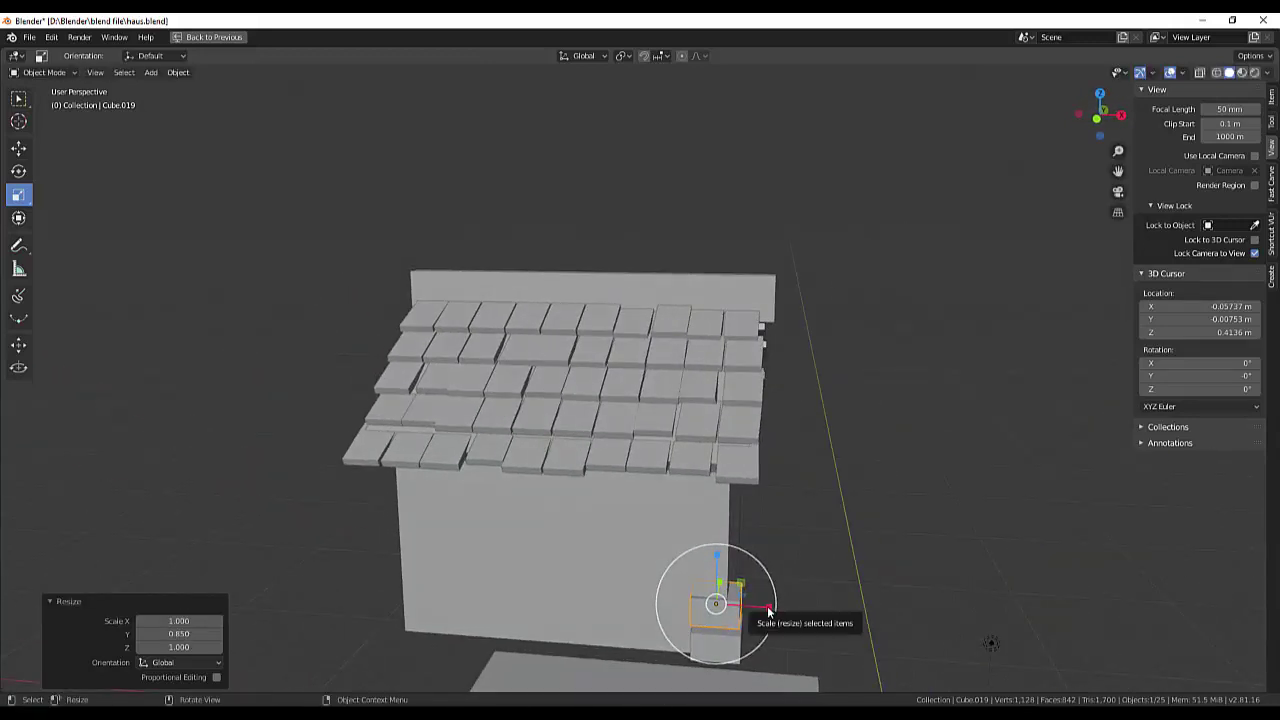
Reposition the copied block and align the corner block in right side view.
key("g")
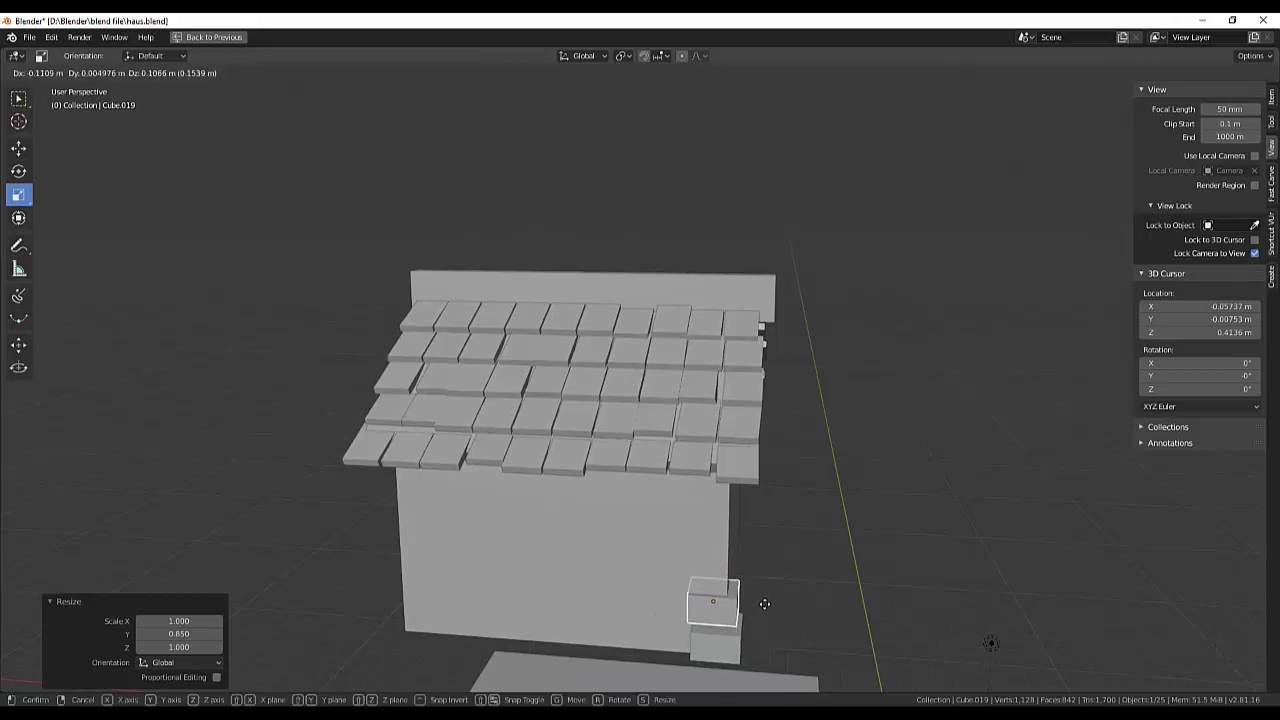
left_click(764, 608)
mouse_move(764, 608)
middle_mouse_down()
mouse_move(986, 559)
mouse_move(930, 527)
middle_mouse_up()
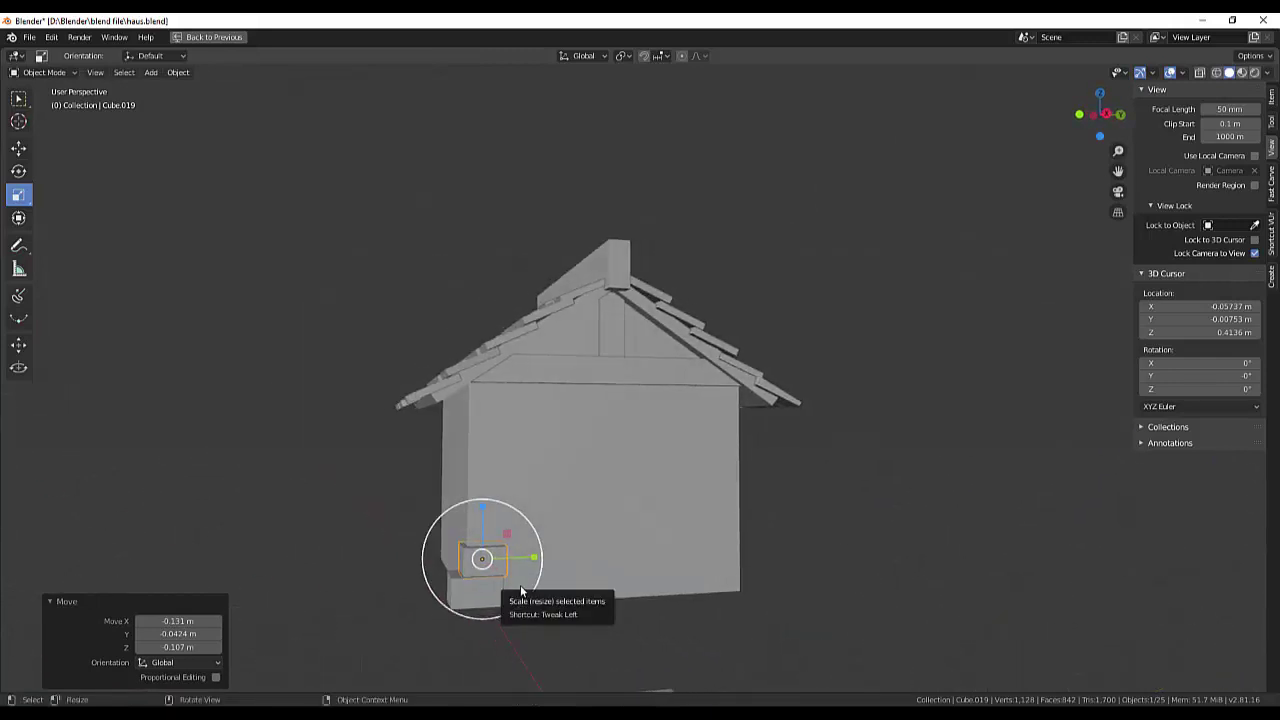
key("KP_3")
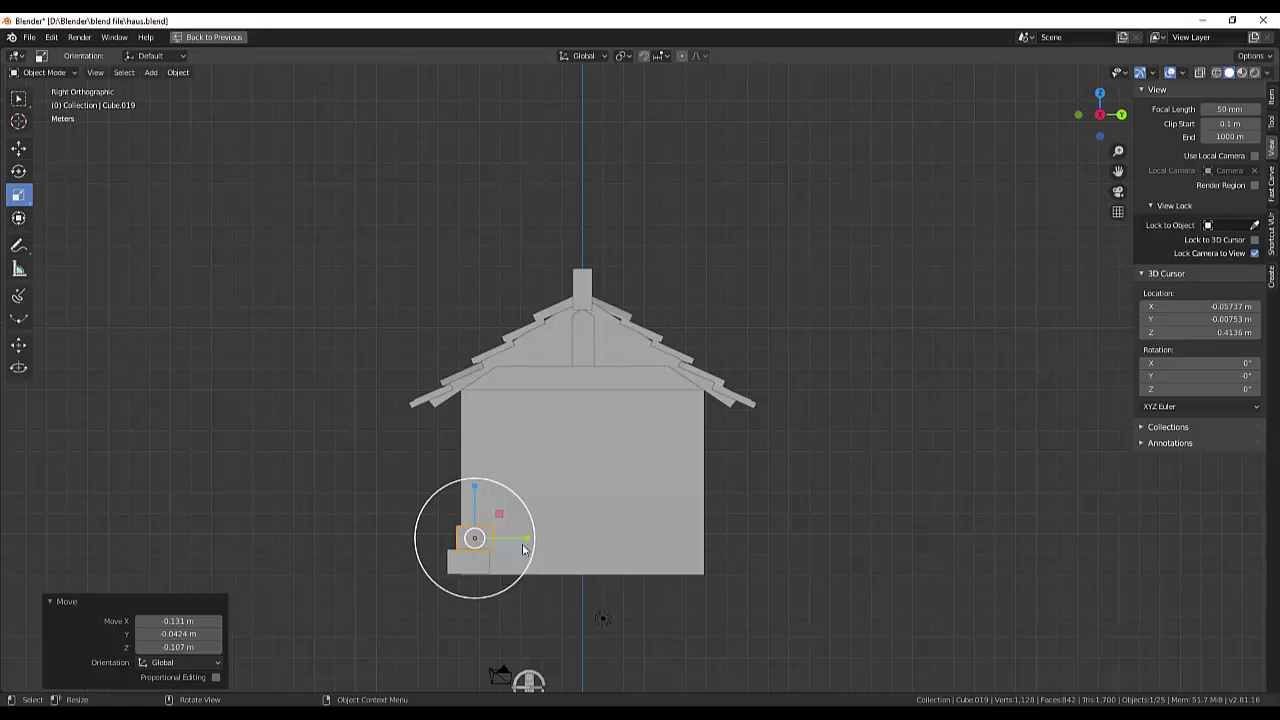
key("g")
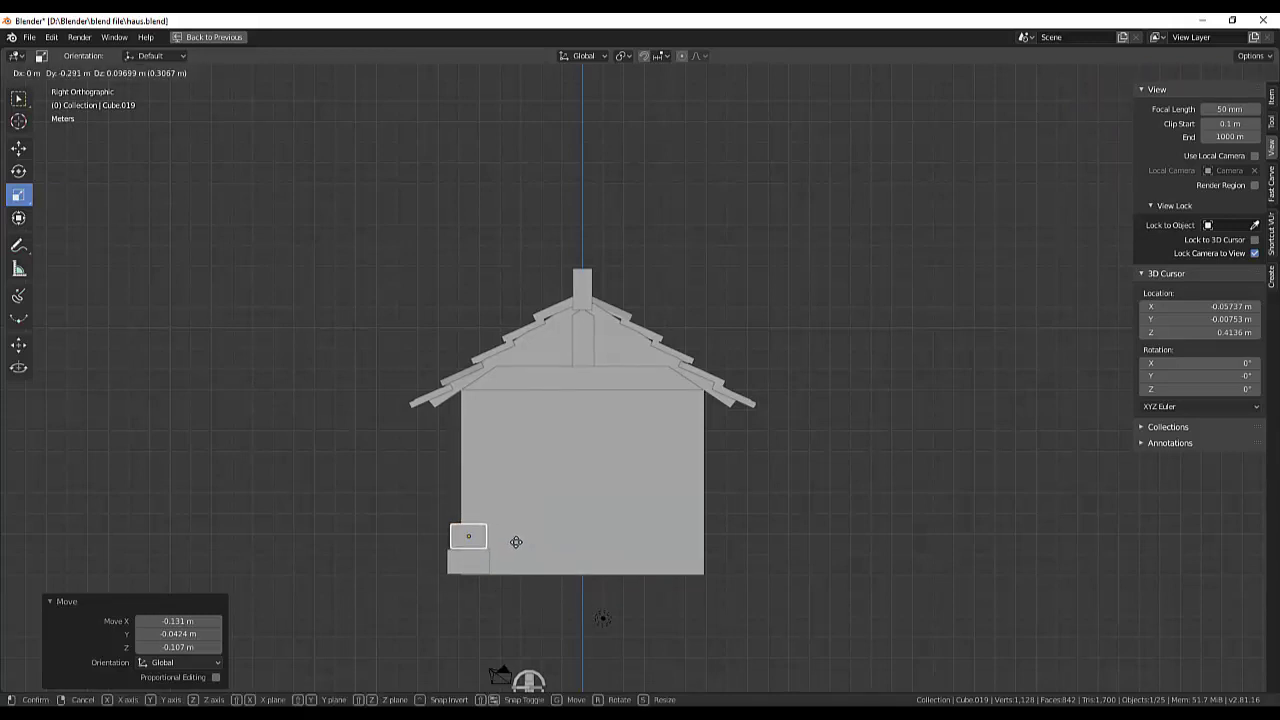
left_click(516, 542)
left_click(477, 572)
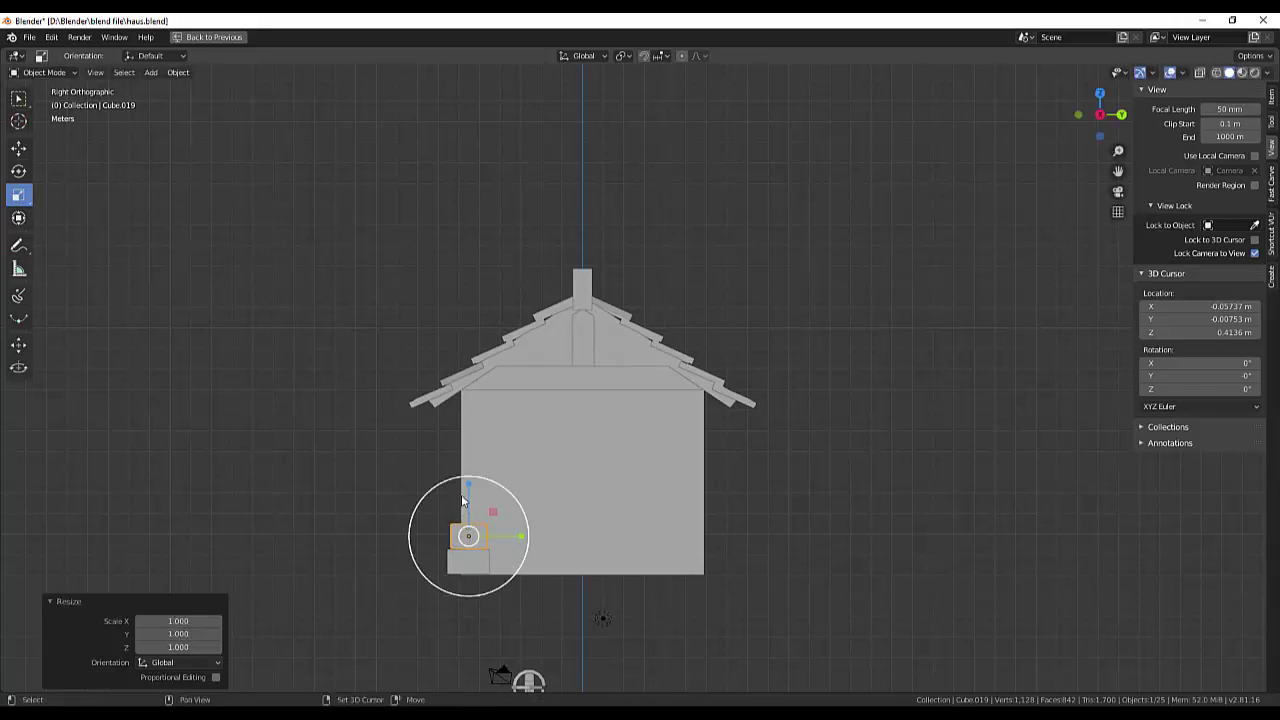
Duplicate the corner block upward and widen the copy slightly.
key("shift+d")
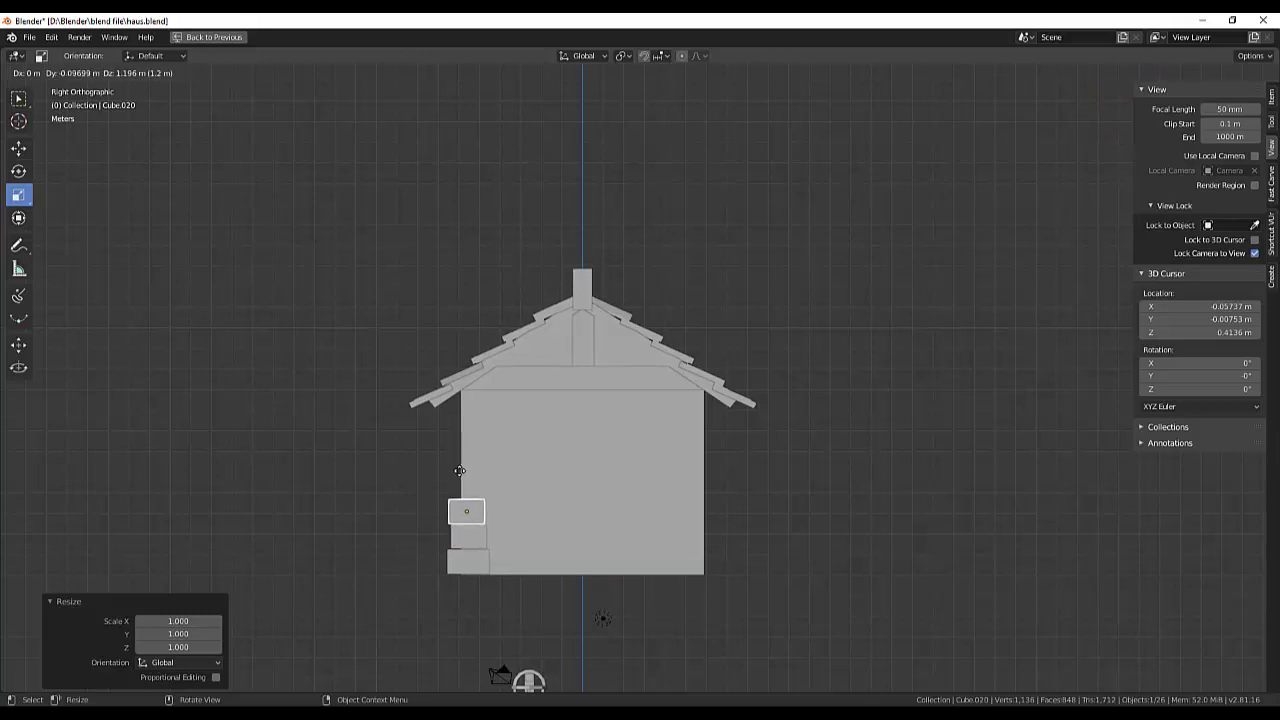
left_click_drag(523, 514, 528, 515)
scroll(497, 575, "up", 2)
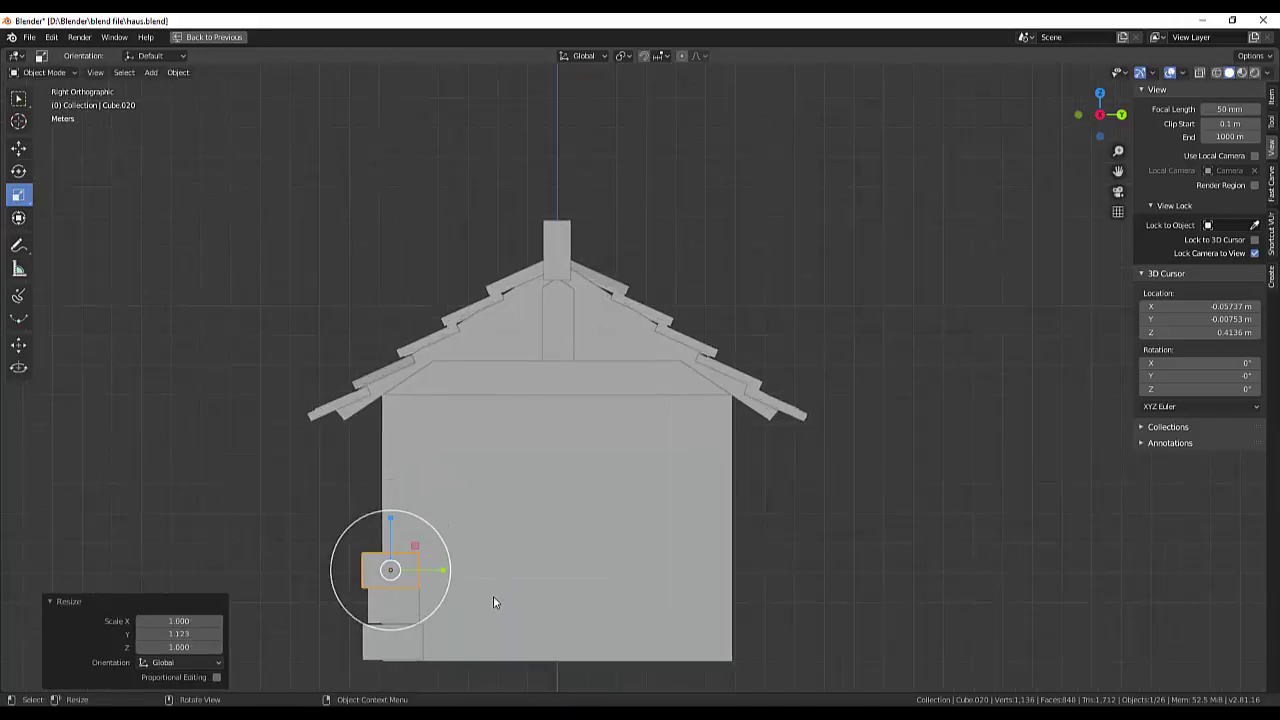
left_click_drag(452, 622, 459, 628)
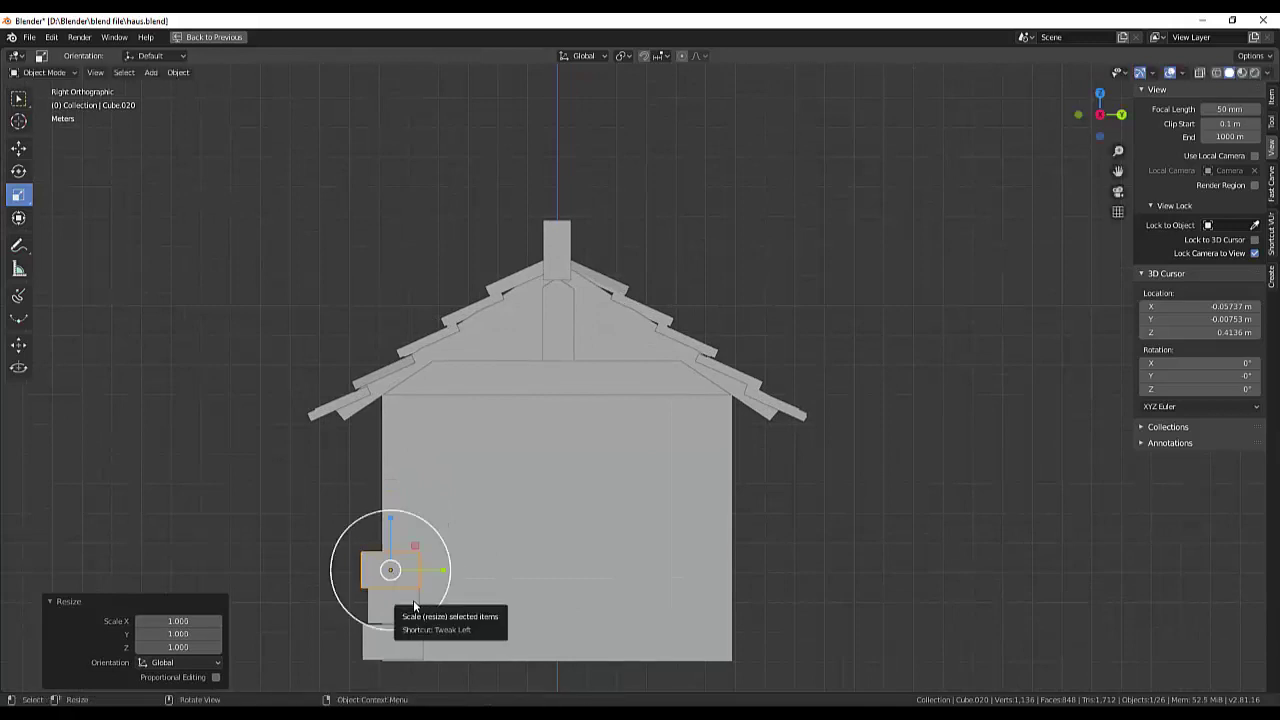
Move the lower corner block up to the top of the stack.
left_click(941, 491)
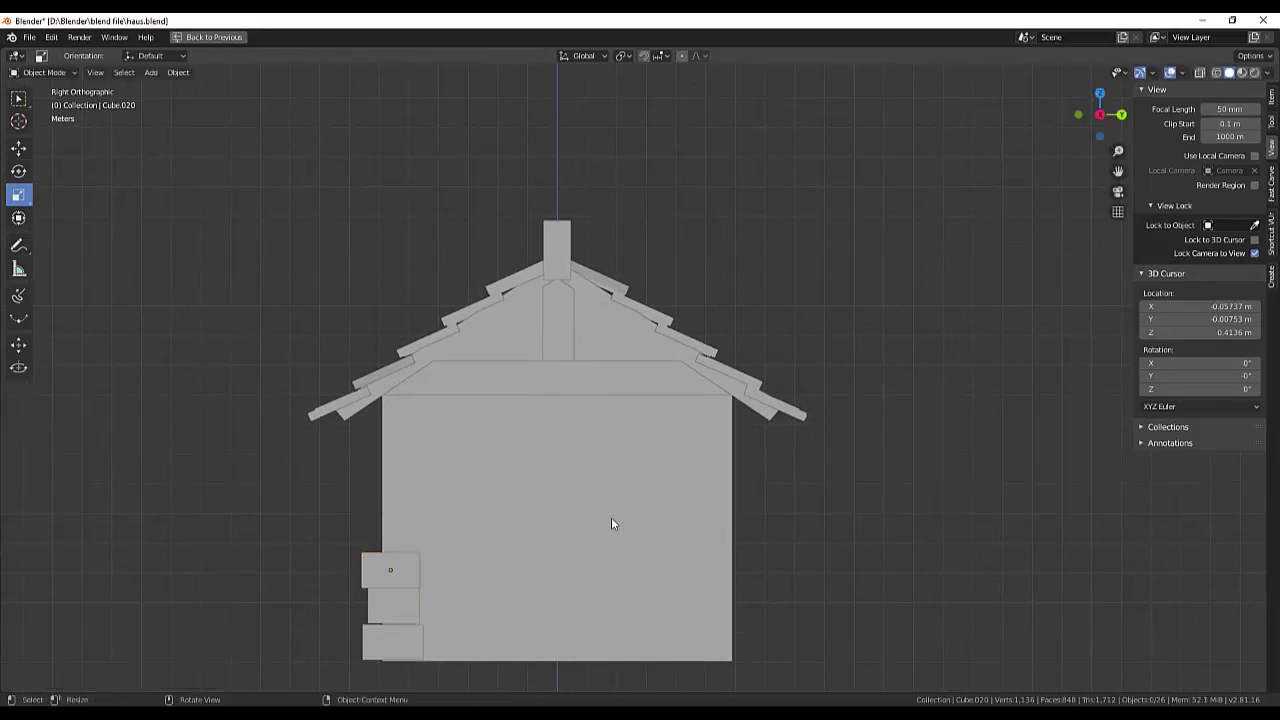
left_click(389, 604)
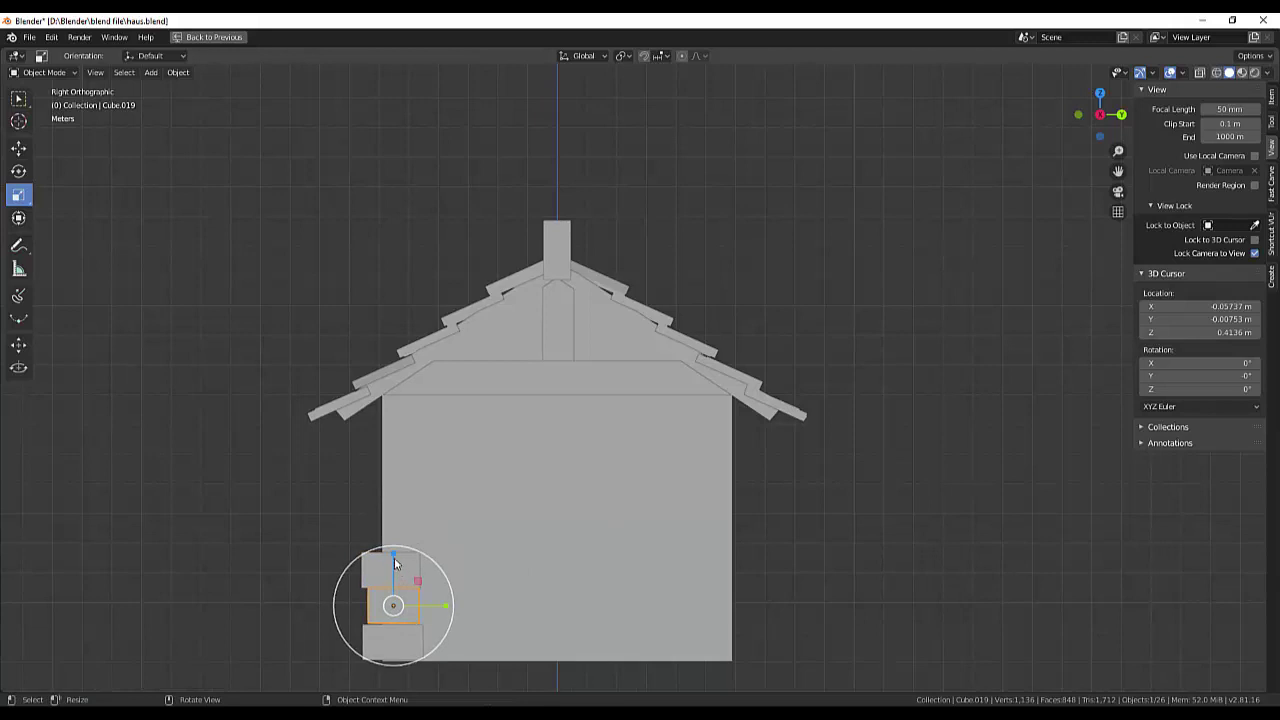
scroll(352, 680, "up", 2)
scroll(367, 661, "down", 1)
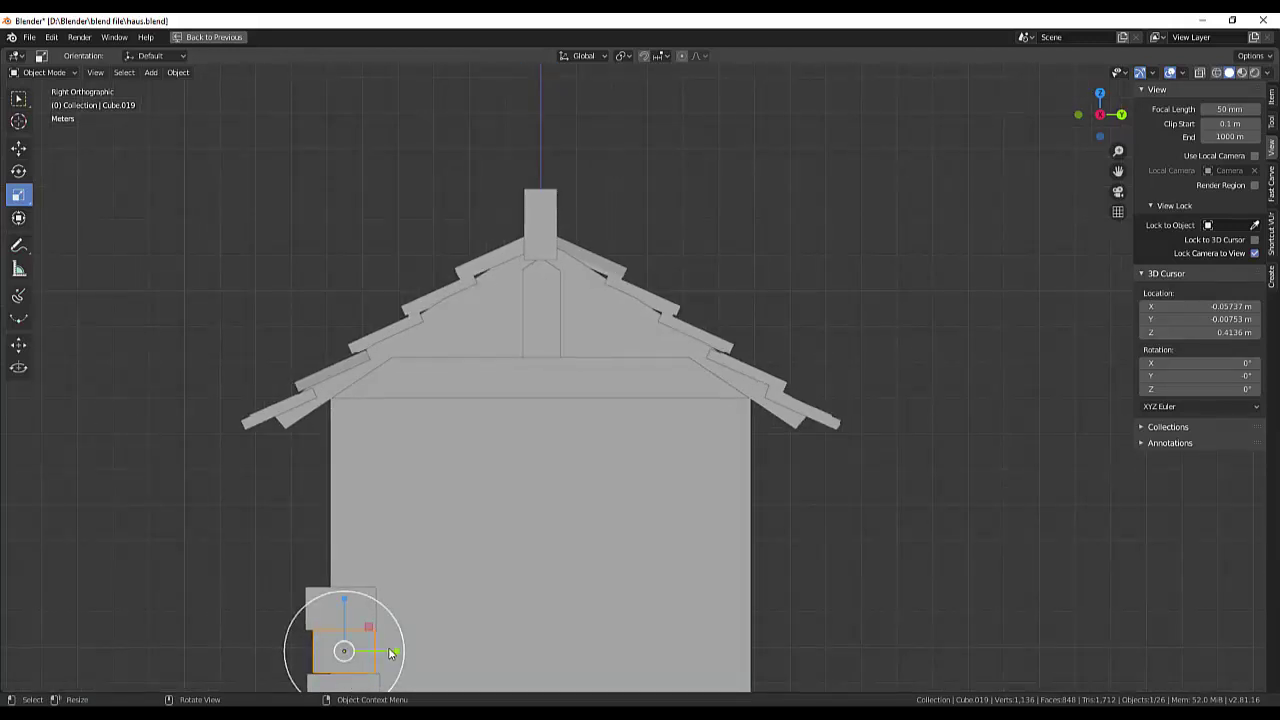
middle_click_drag(367, 661, 472, 567, "shift")
scroll(532, 537, "up", 2)
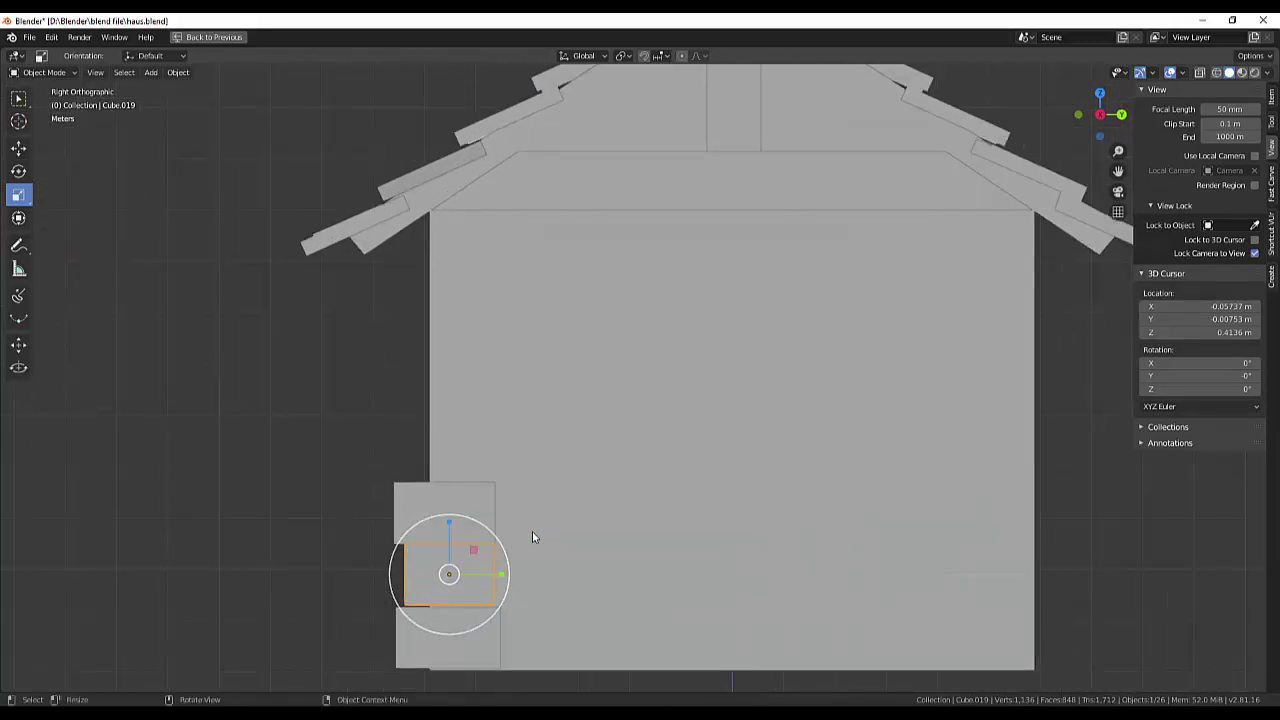
left_click(468, 655)
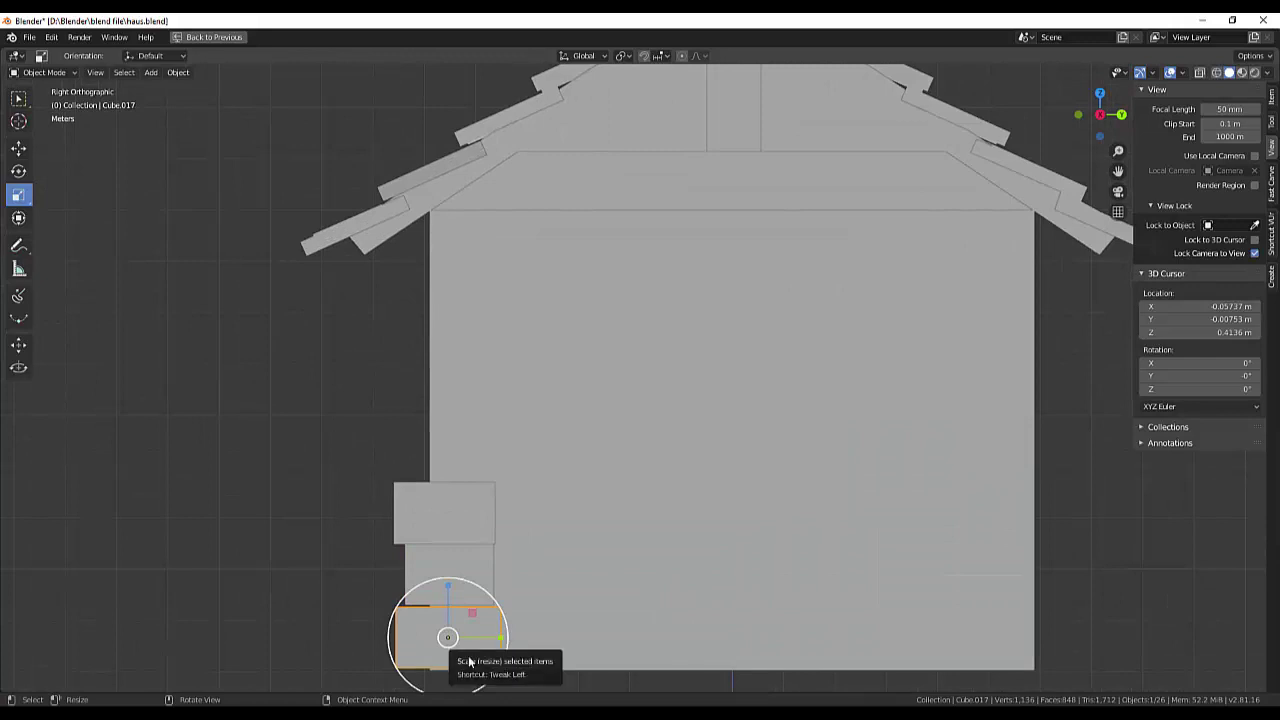
key("g")
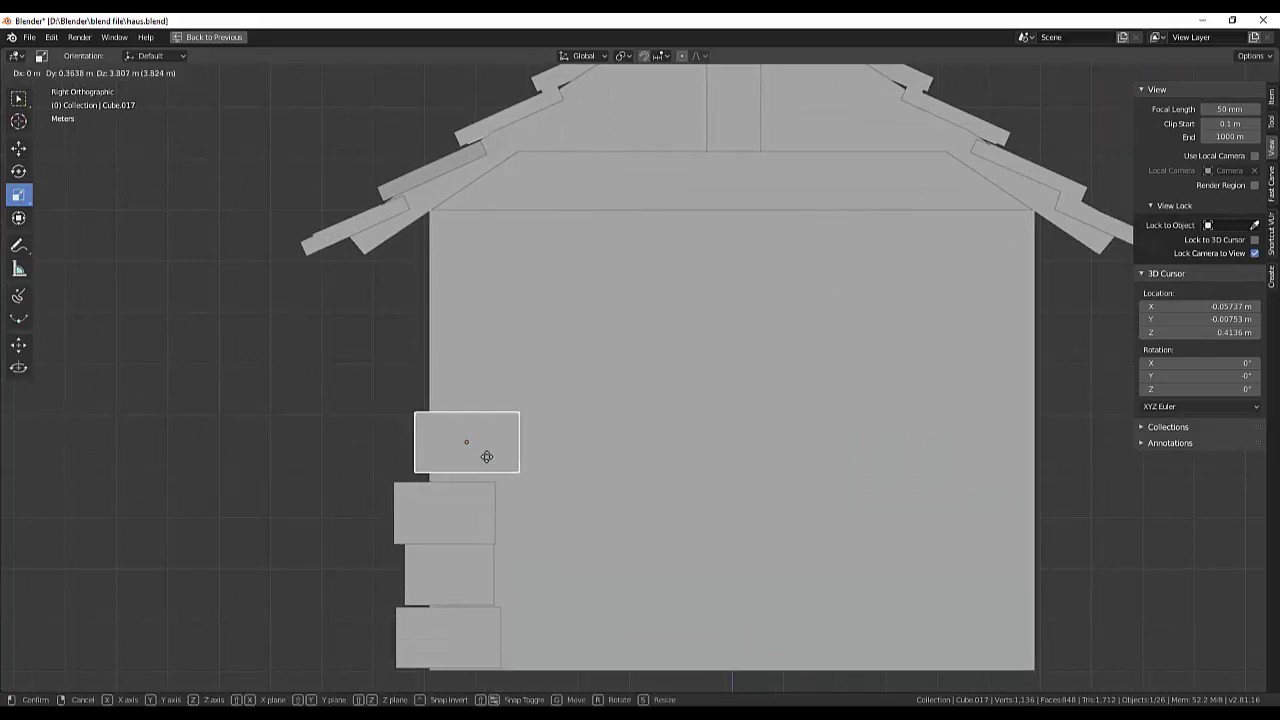
left_click(477, 470)
Realign the bottom and middle corner blocks into a staggered column.
left_click(466, 644)
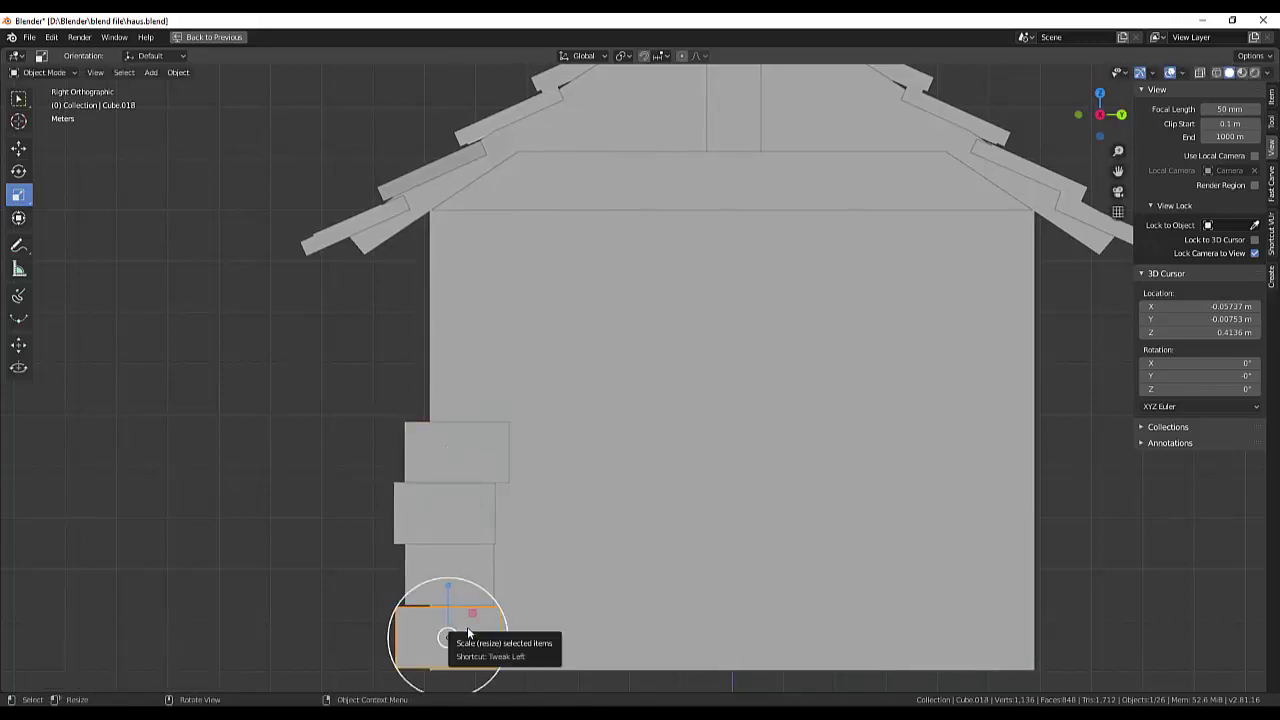
key("g")
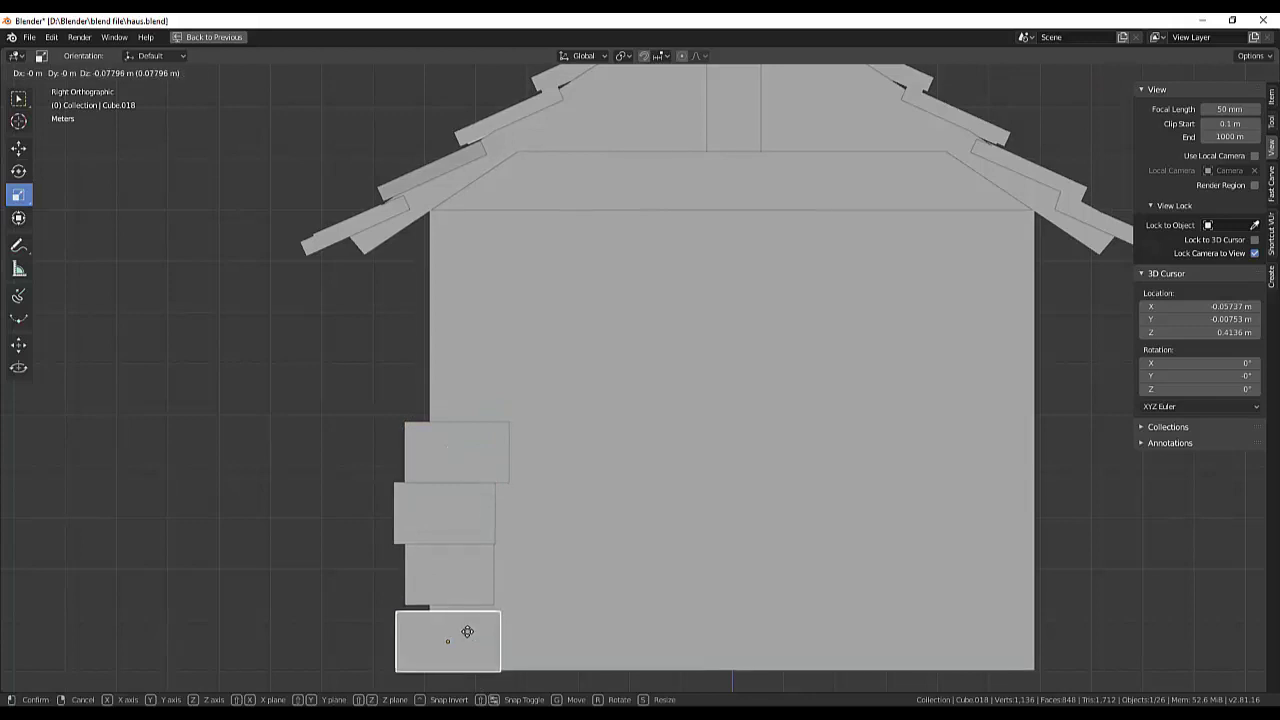
left_click(466, 628)
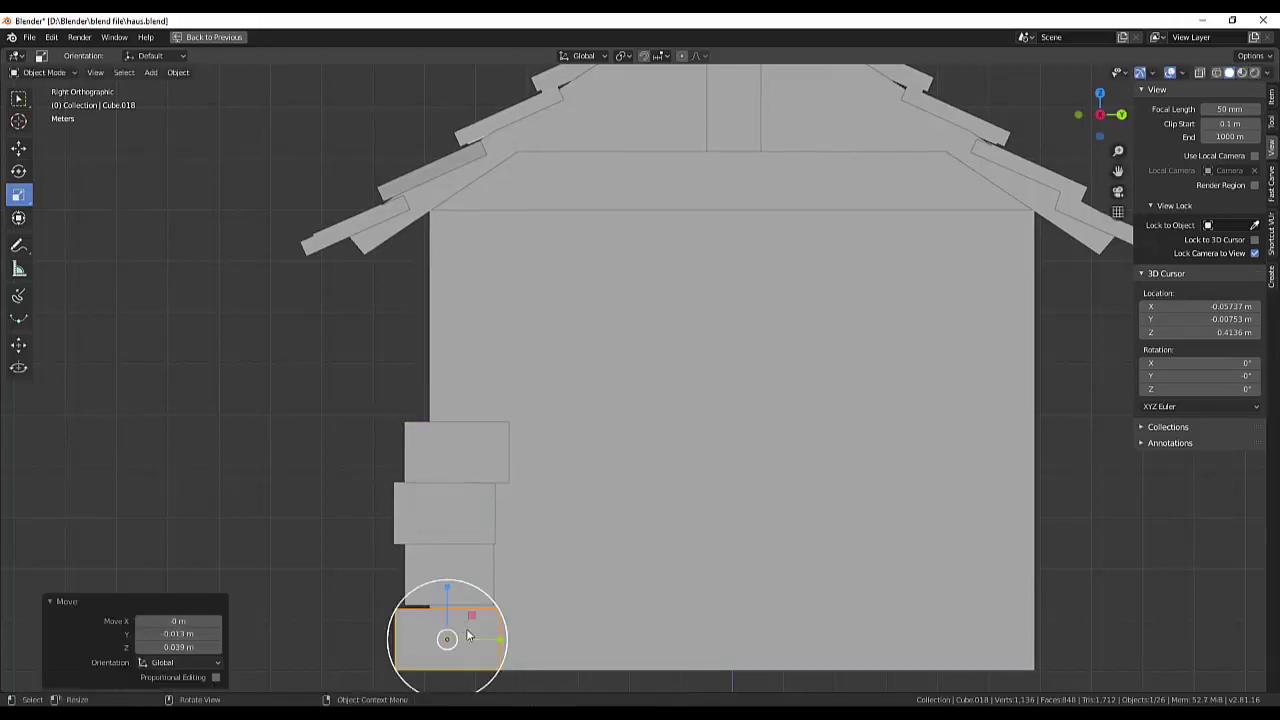
left_click(475, 575)
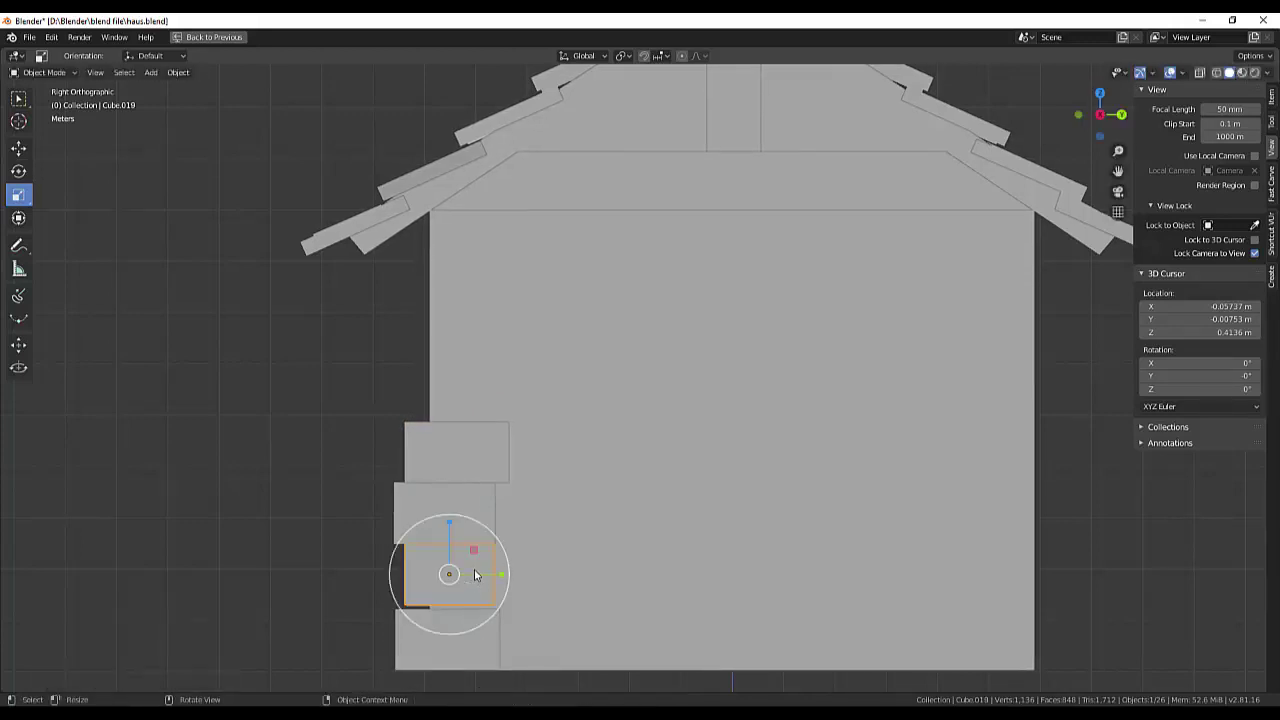
key("g")
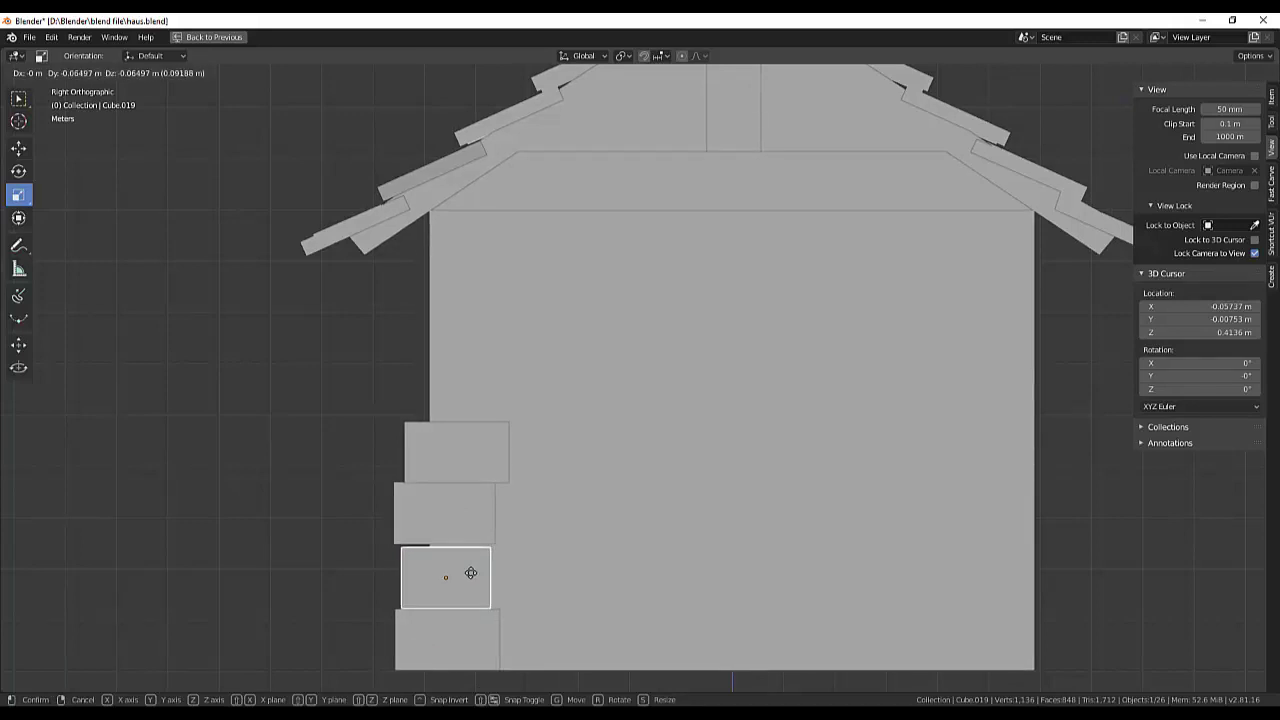
left_click(472, 573)
left_click(478, 513)
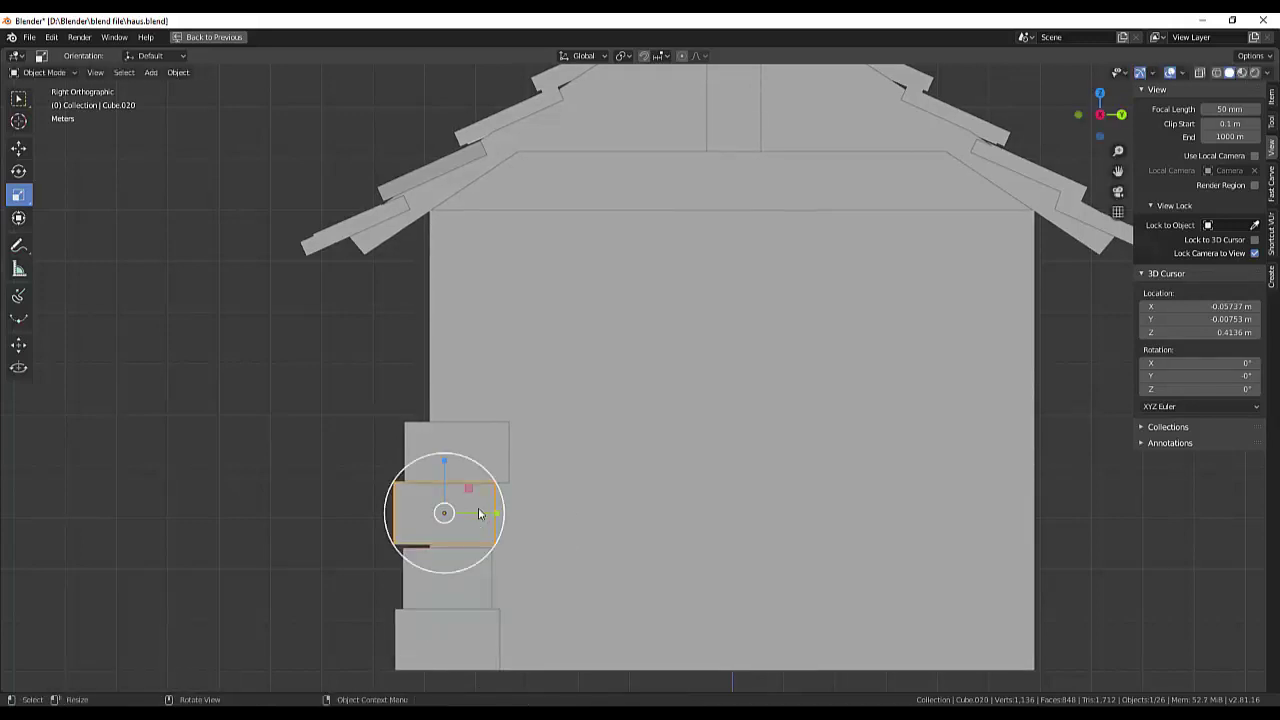
key("g")
left_click(478, 513)
key("g")
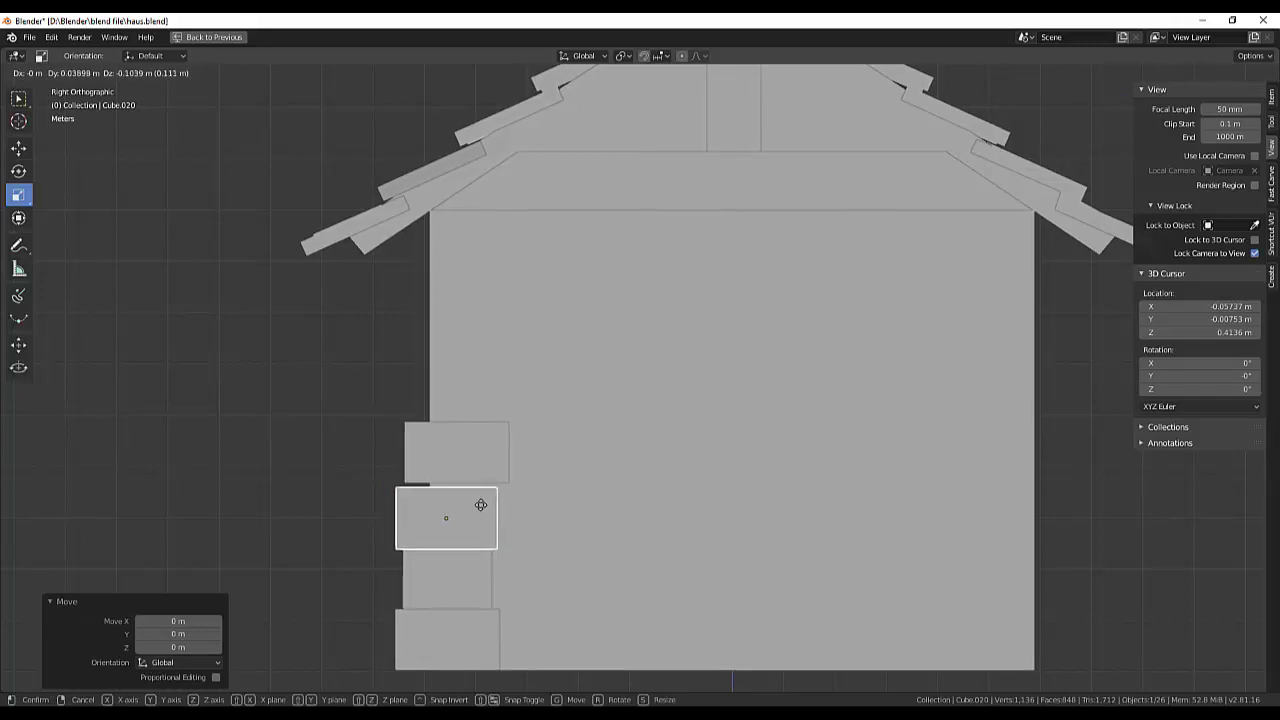
right_click(481, 505)
Reposition the top block and duplicate the second-from-top block upward as Cube.021.
left_click(495, 458)
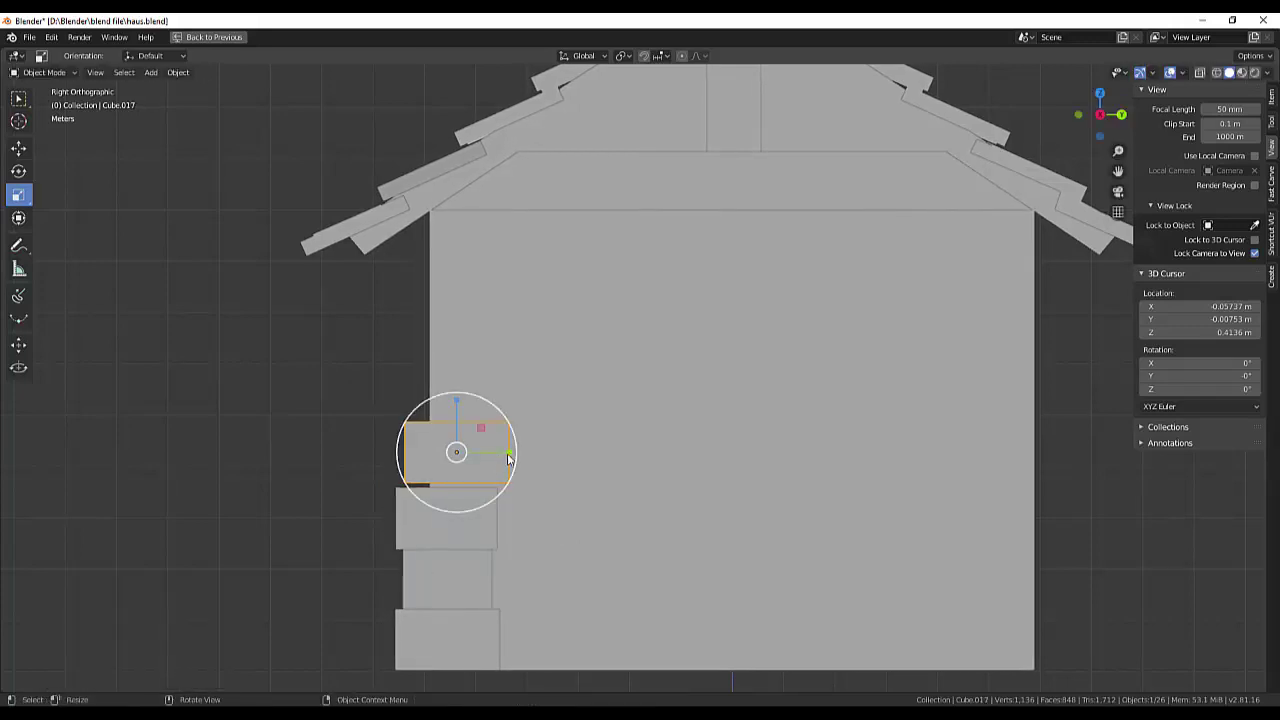
left_click_drag(508, 452, 506, 452)
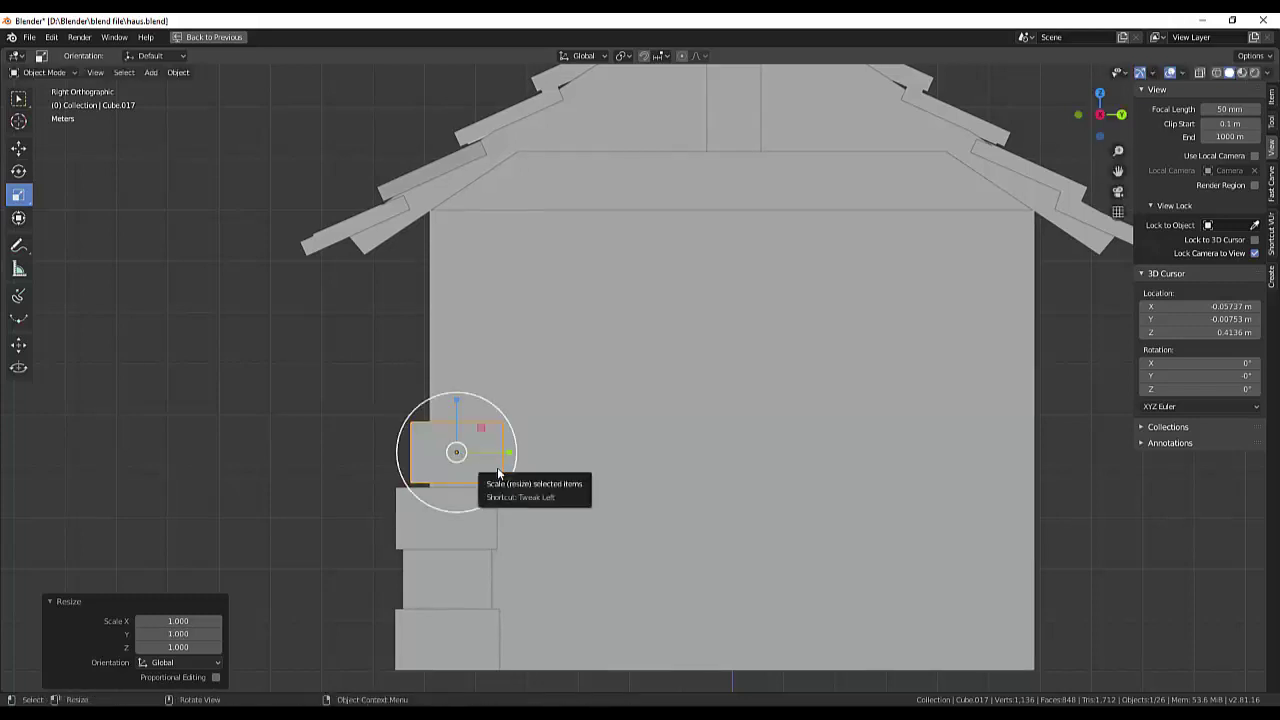
key("g")
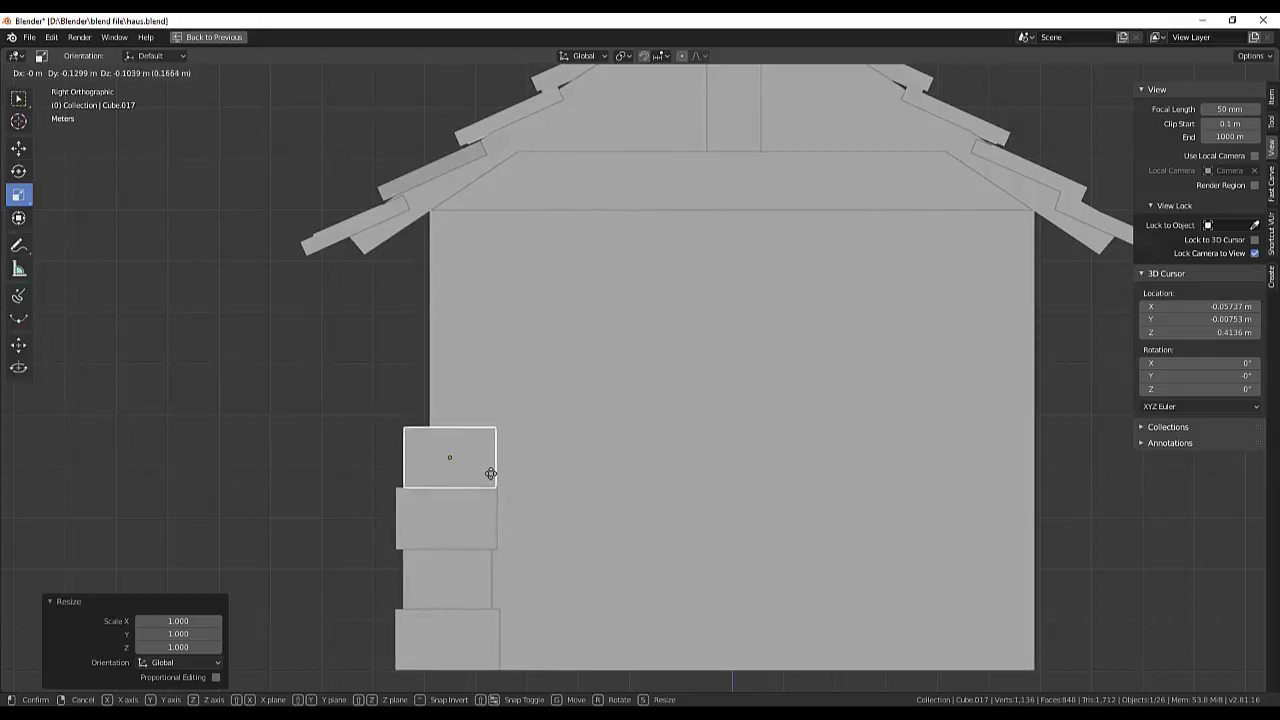
left_click(491, 489)
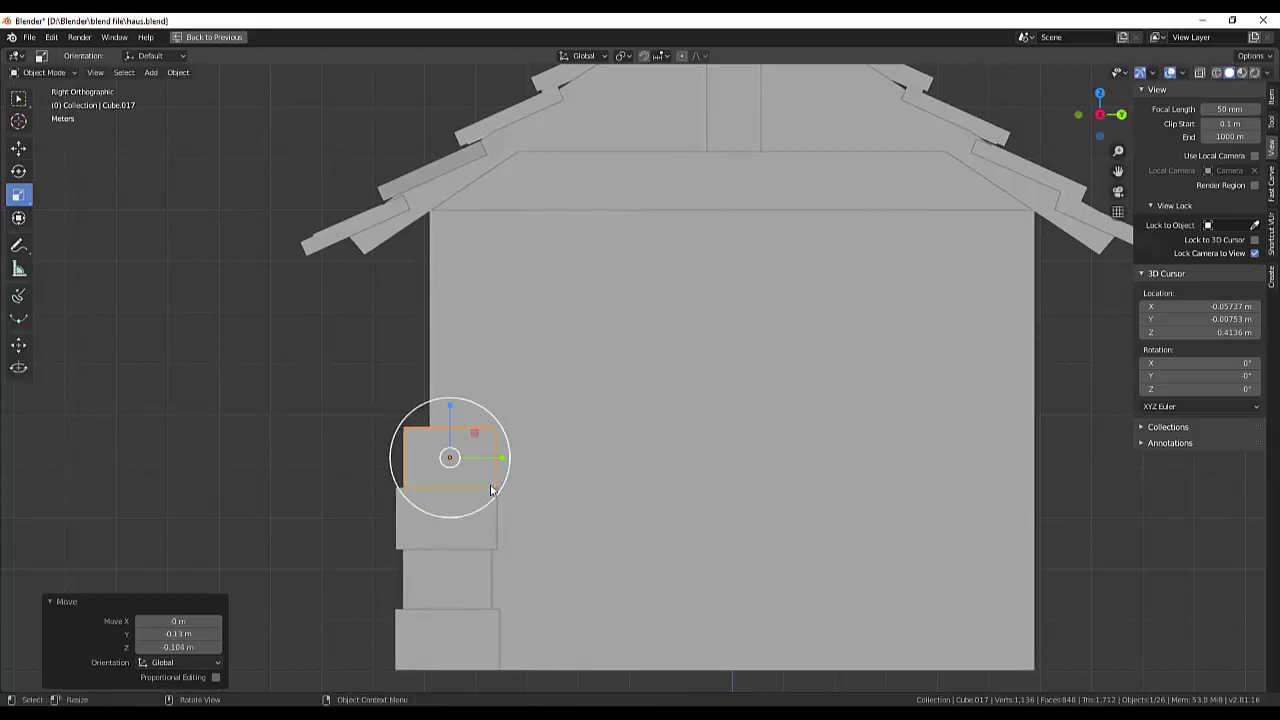
left_click(474, 542)
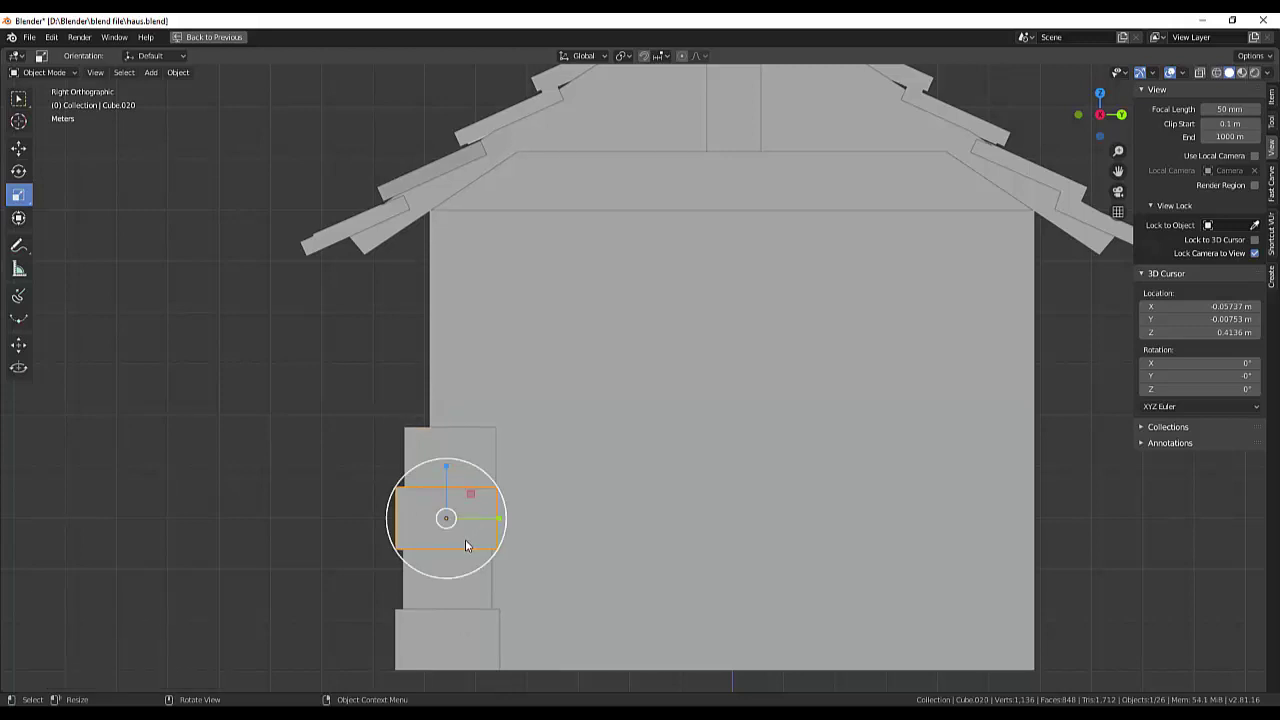
key("shift+d")
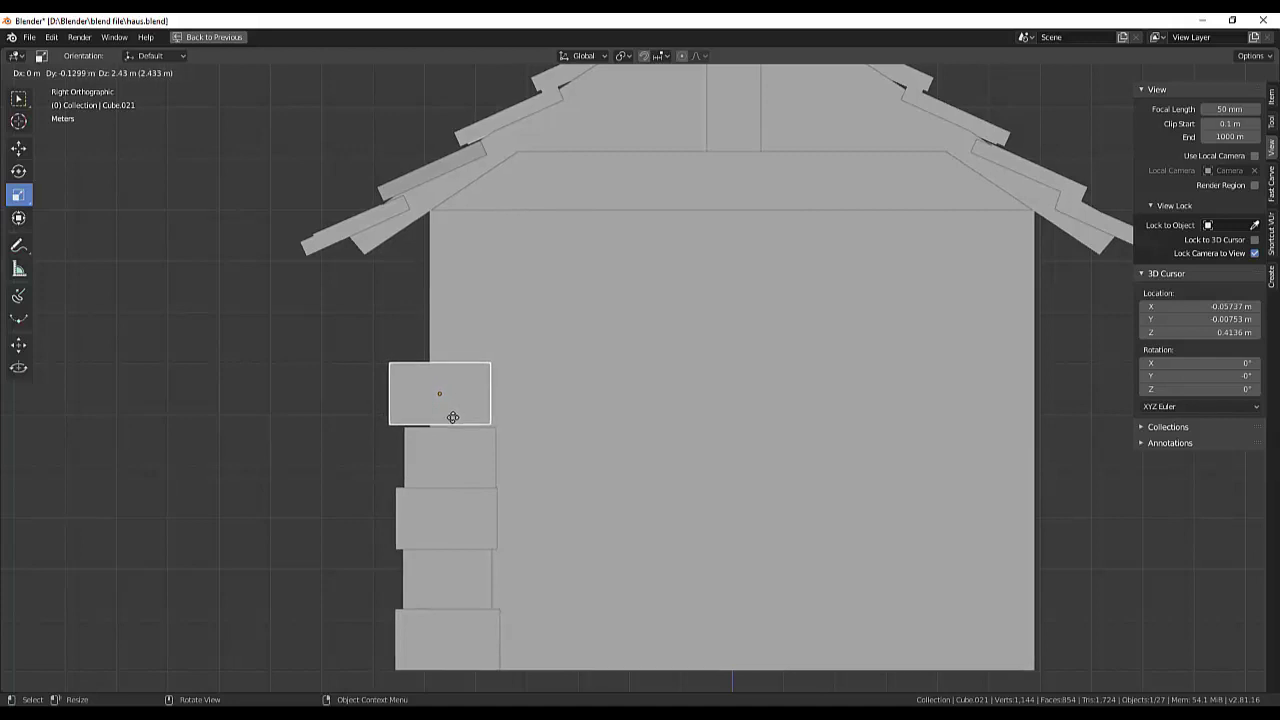
Place the copy atop the column, flattened and slightly narrowed.
left_click(452, 418)
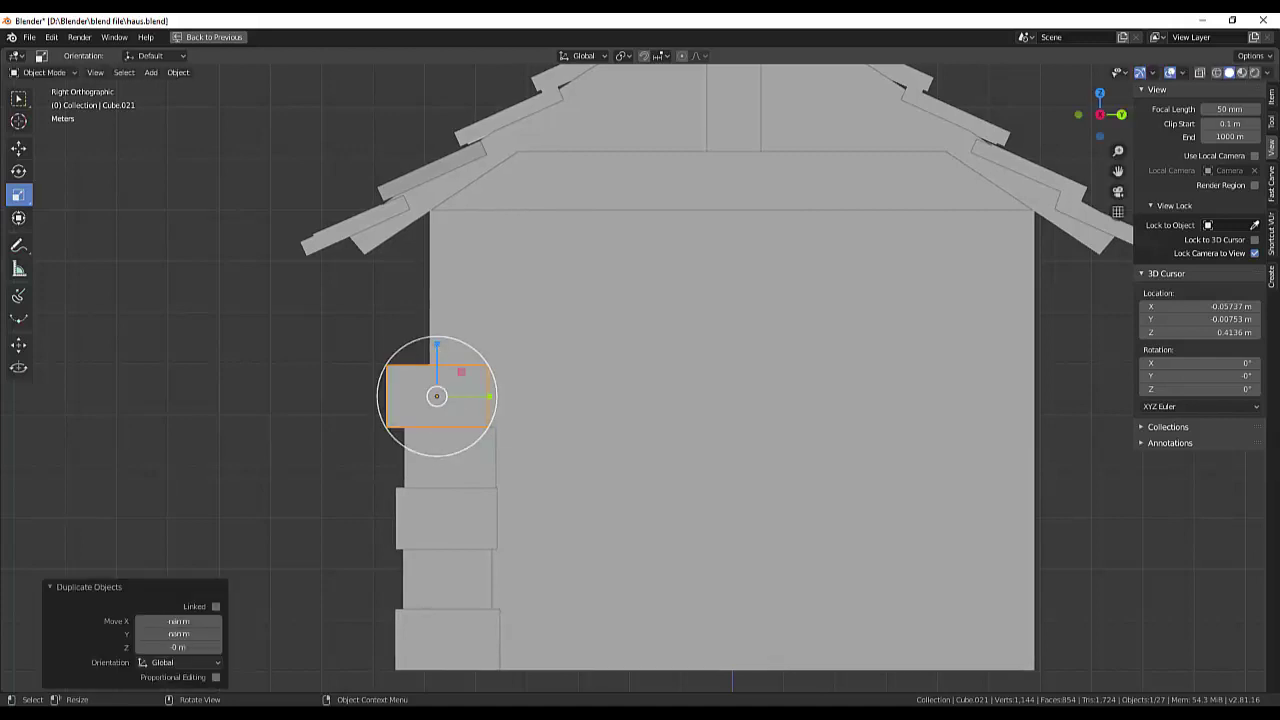
left_click_drag(436, 346, 434, 356)
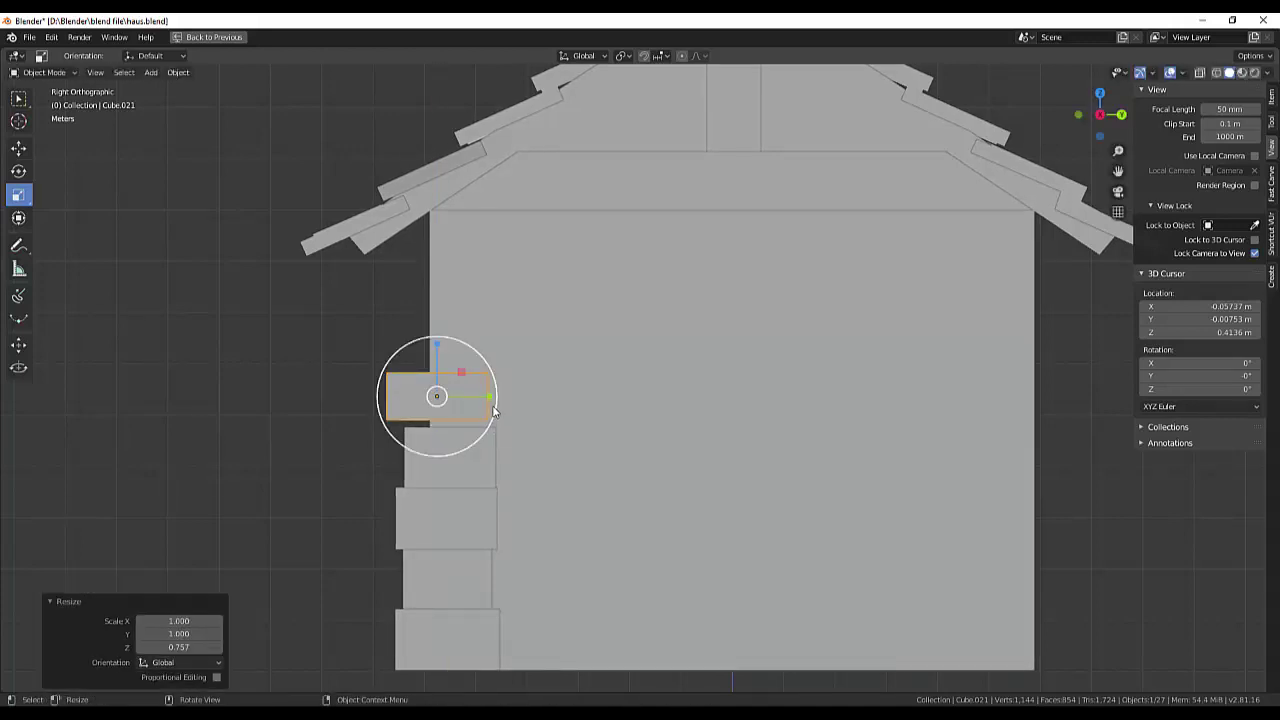
left_click_drag(492, 408, 478, 412)
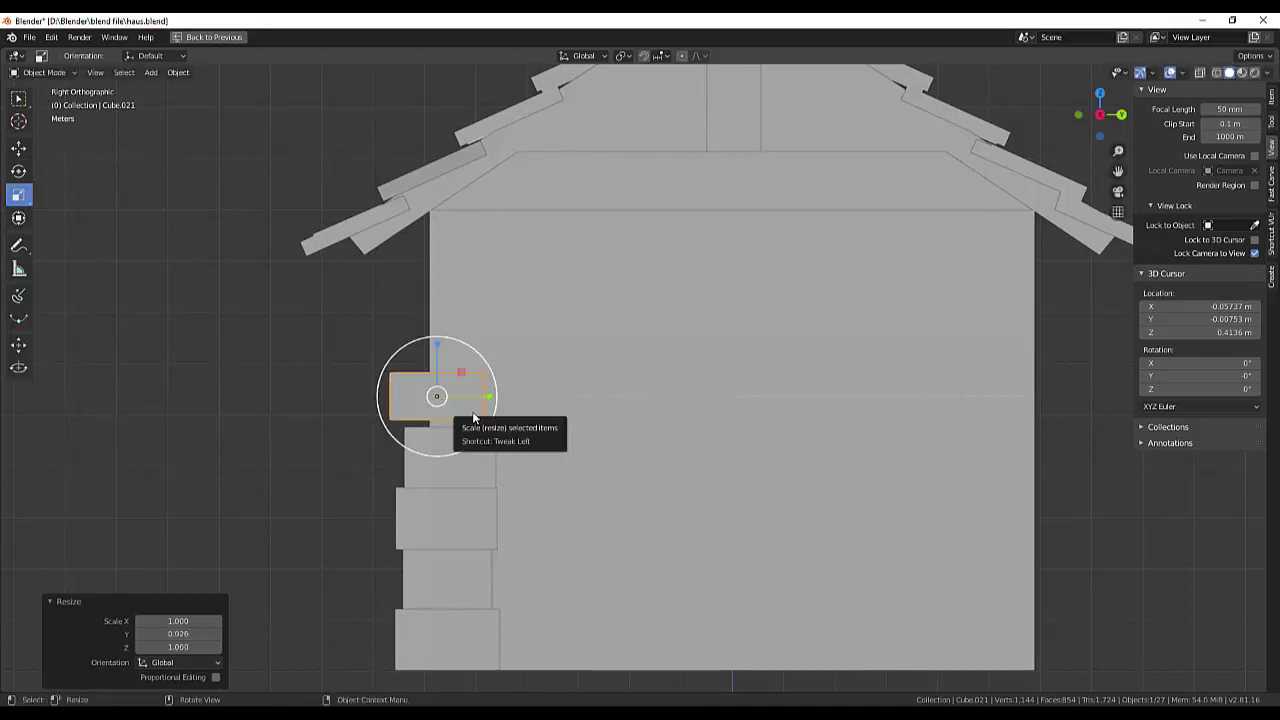
key("g")
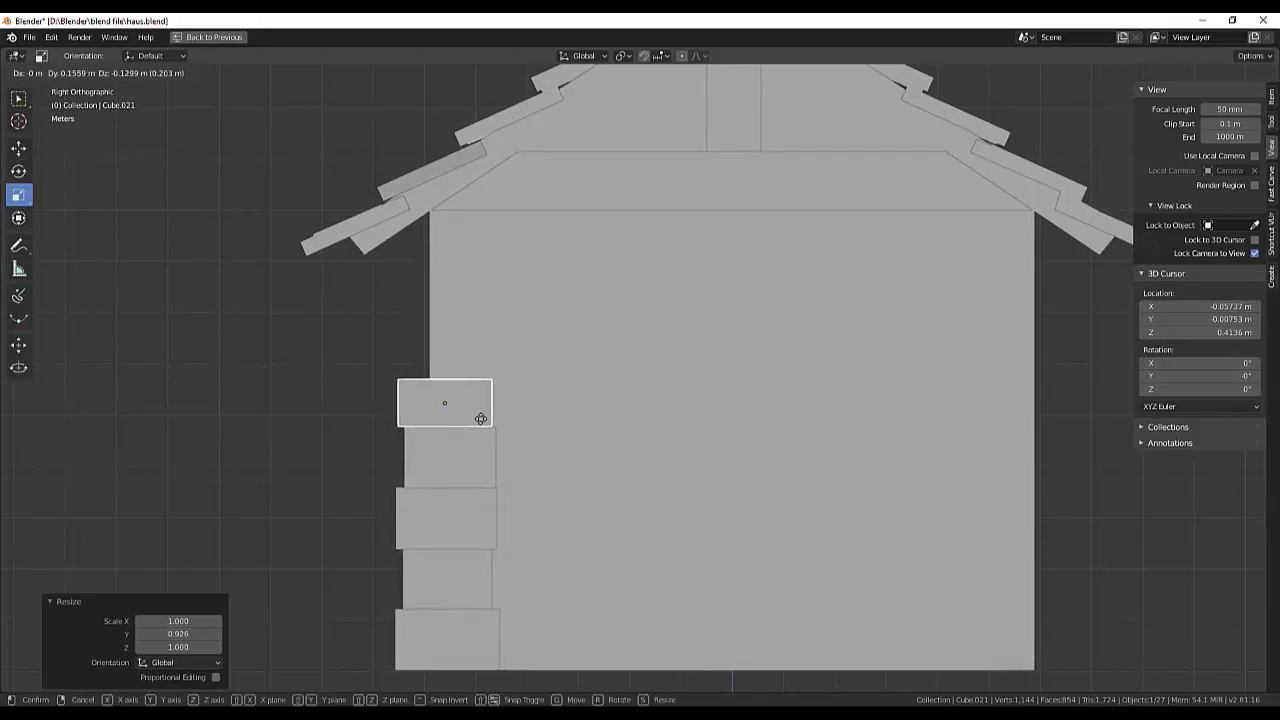
left_click(481, 418)
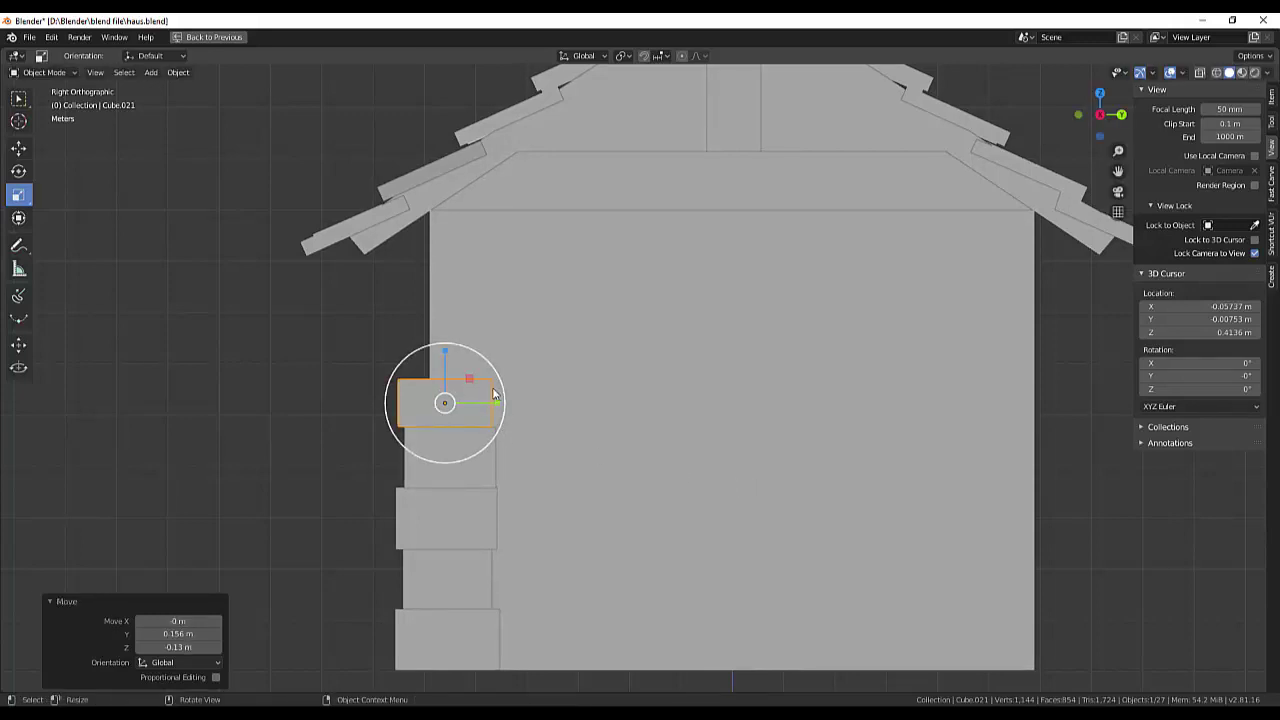
Stack two more stone copies and make the upper one taller in Z.
key("shift+d")
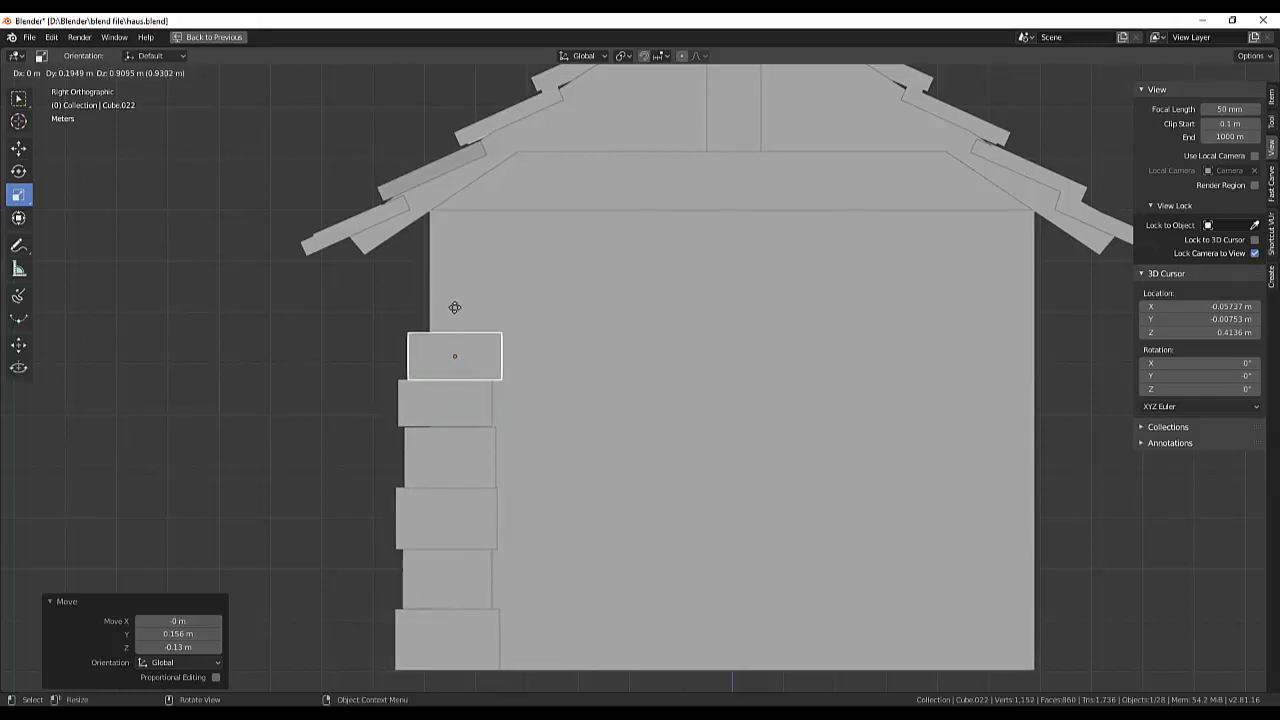
left_click(455, 309)
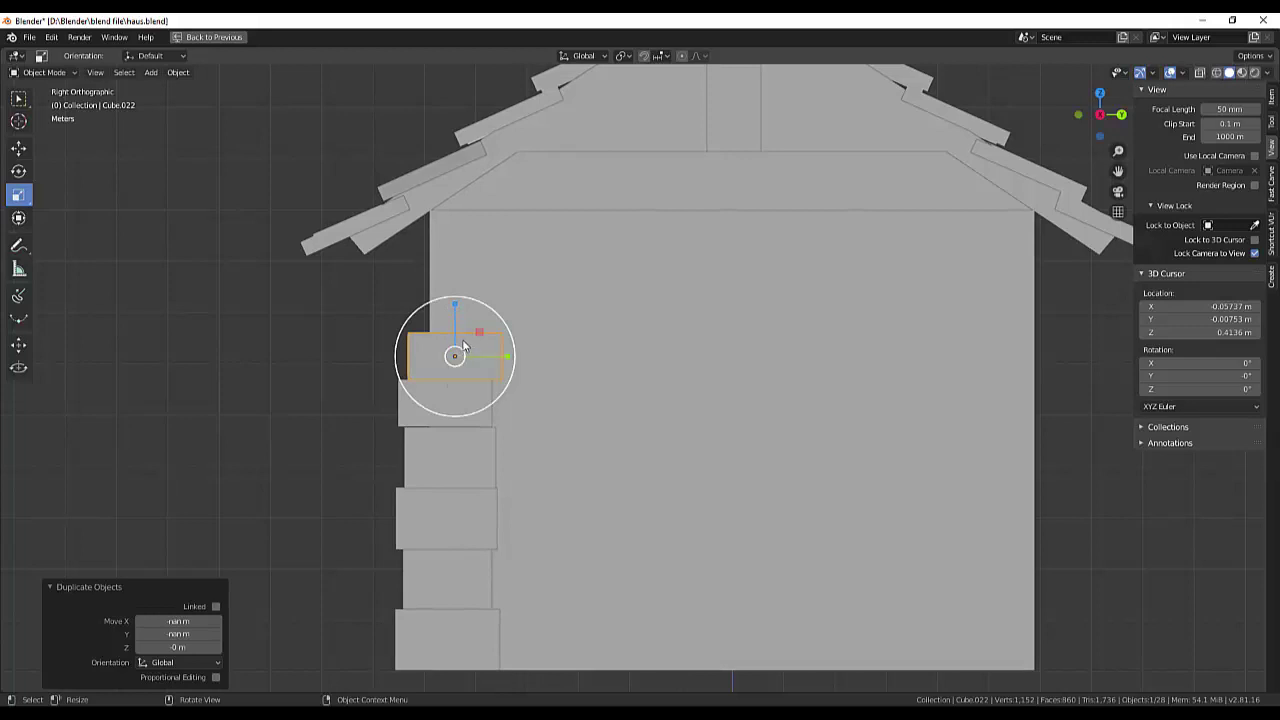
key("shift+d")
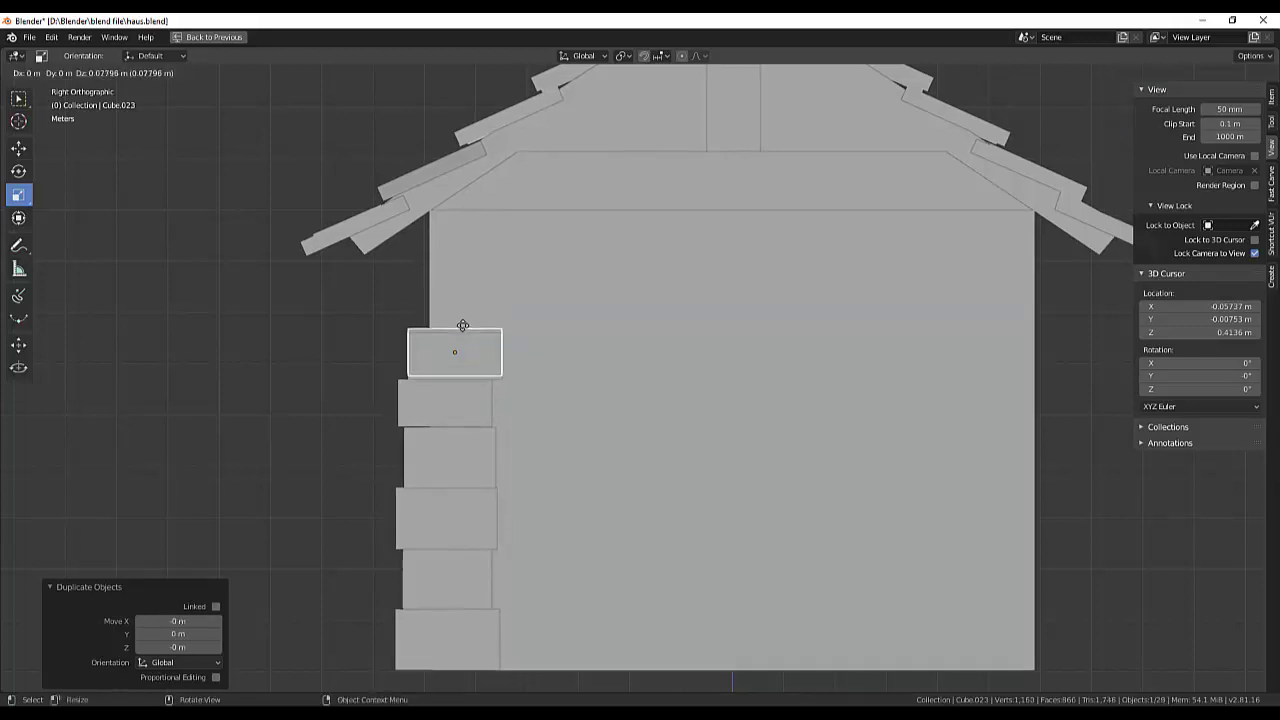
left_click(454, 288)
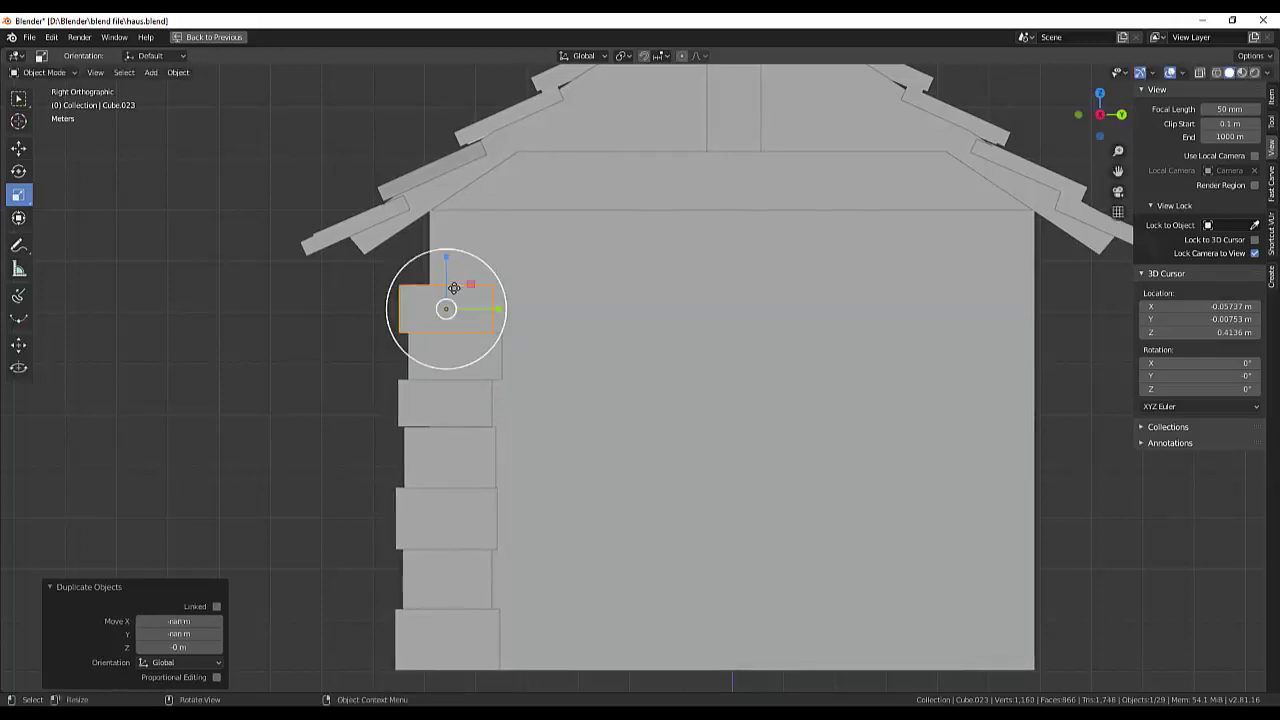
left_click_drag(446, 258, 446, 252)
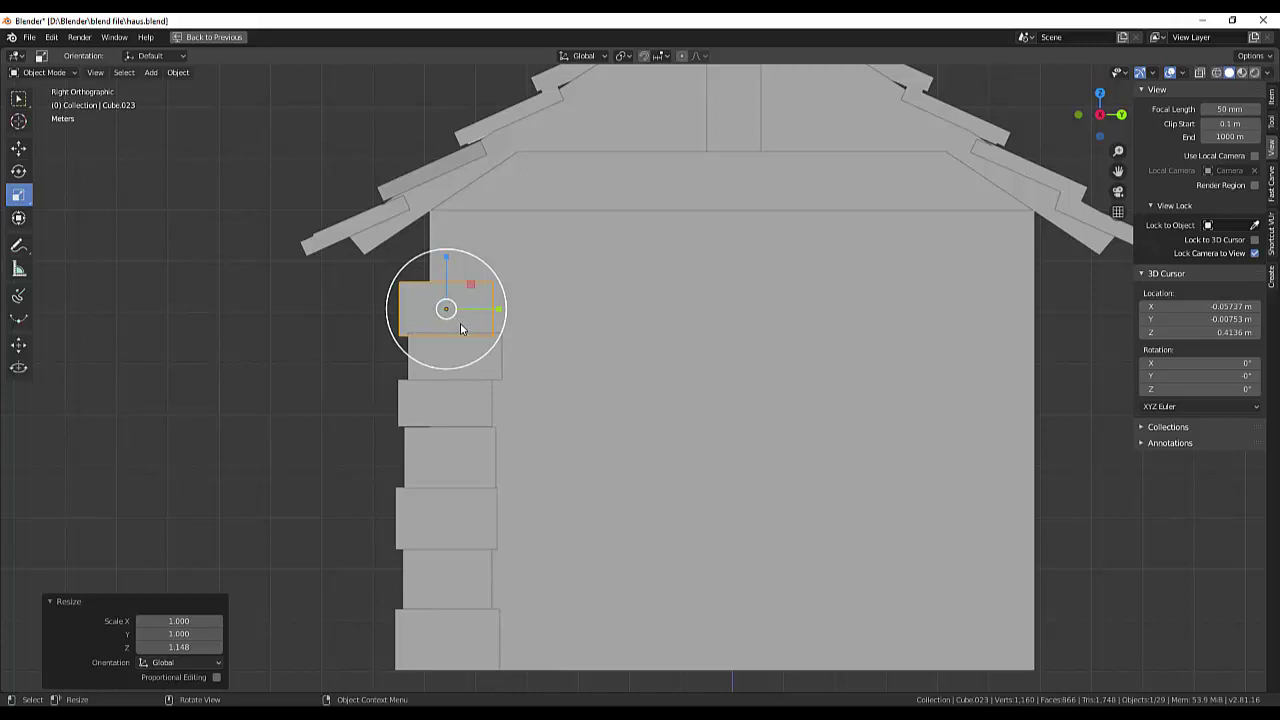
key("g")
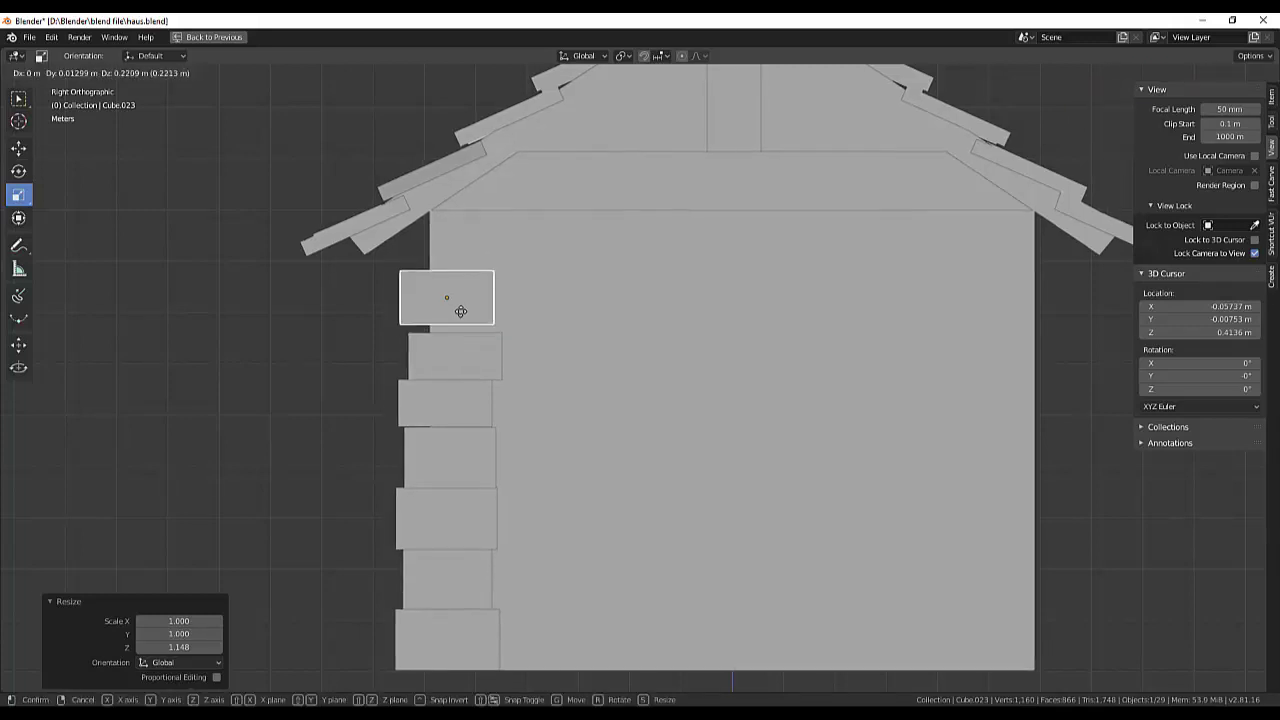
left_click(458, 319)
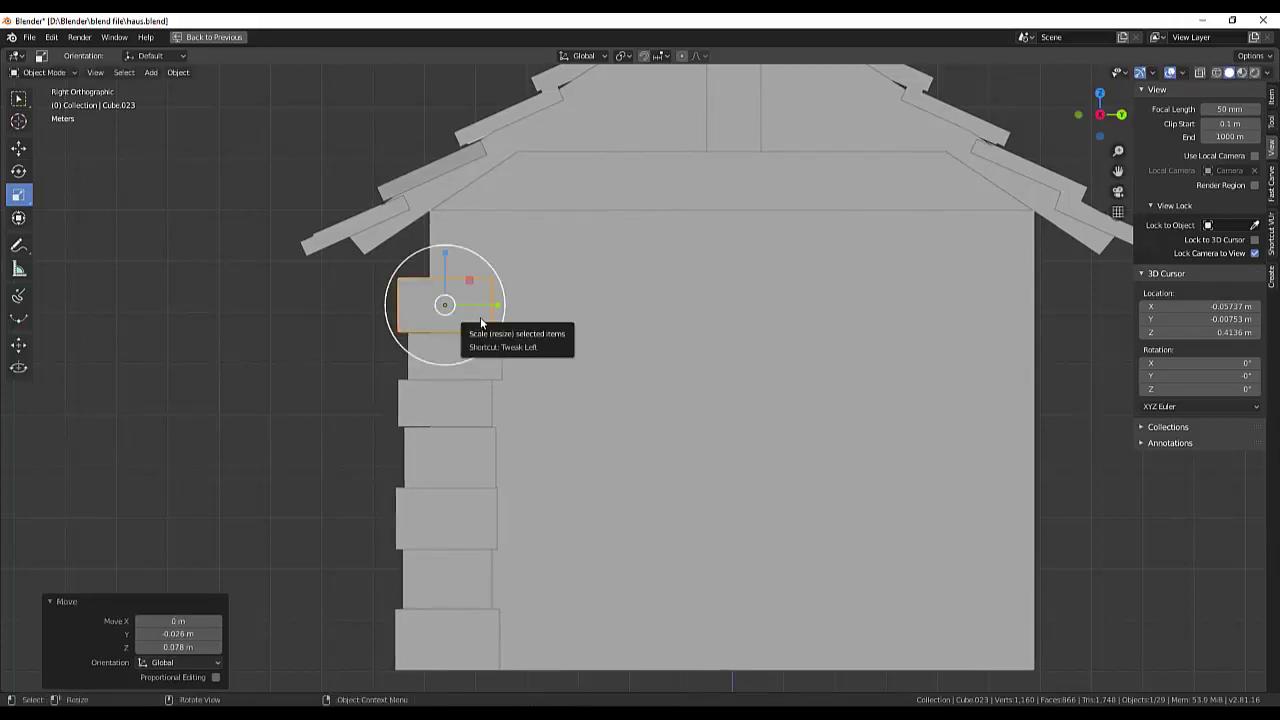
key("g")
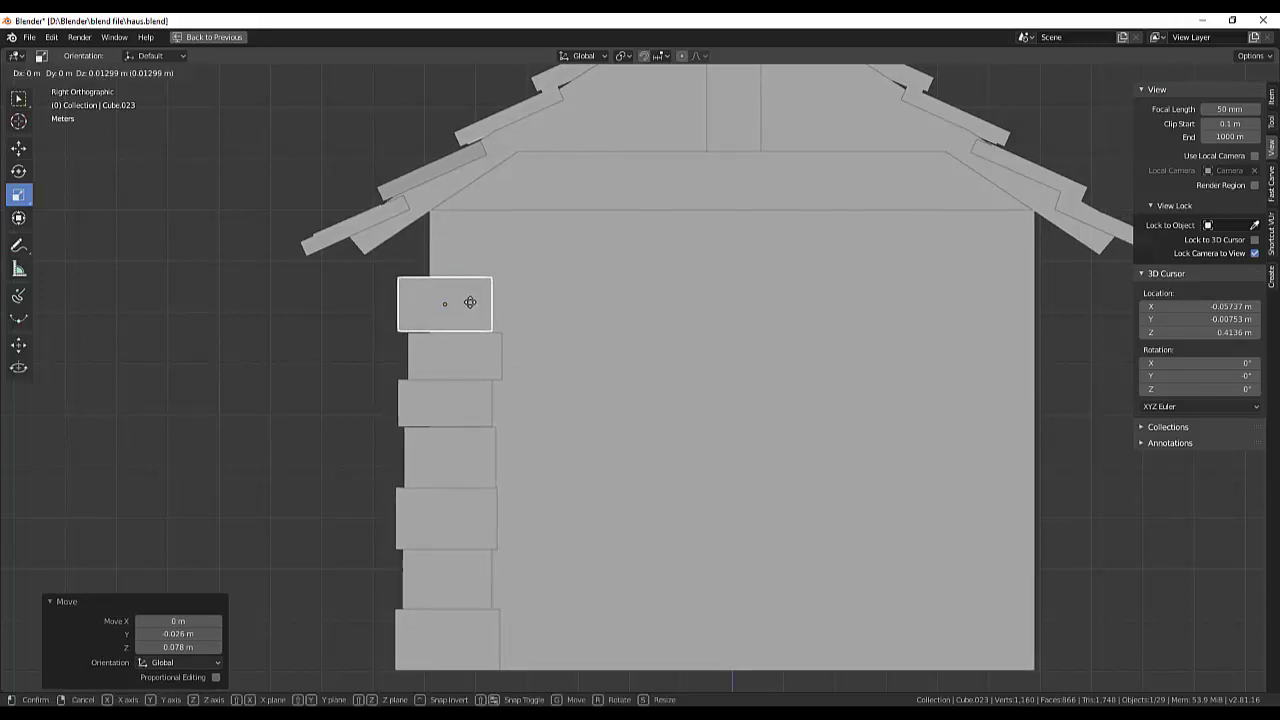
left_click(471, 305)
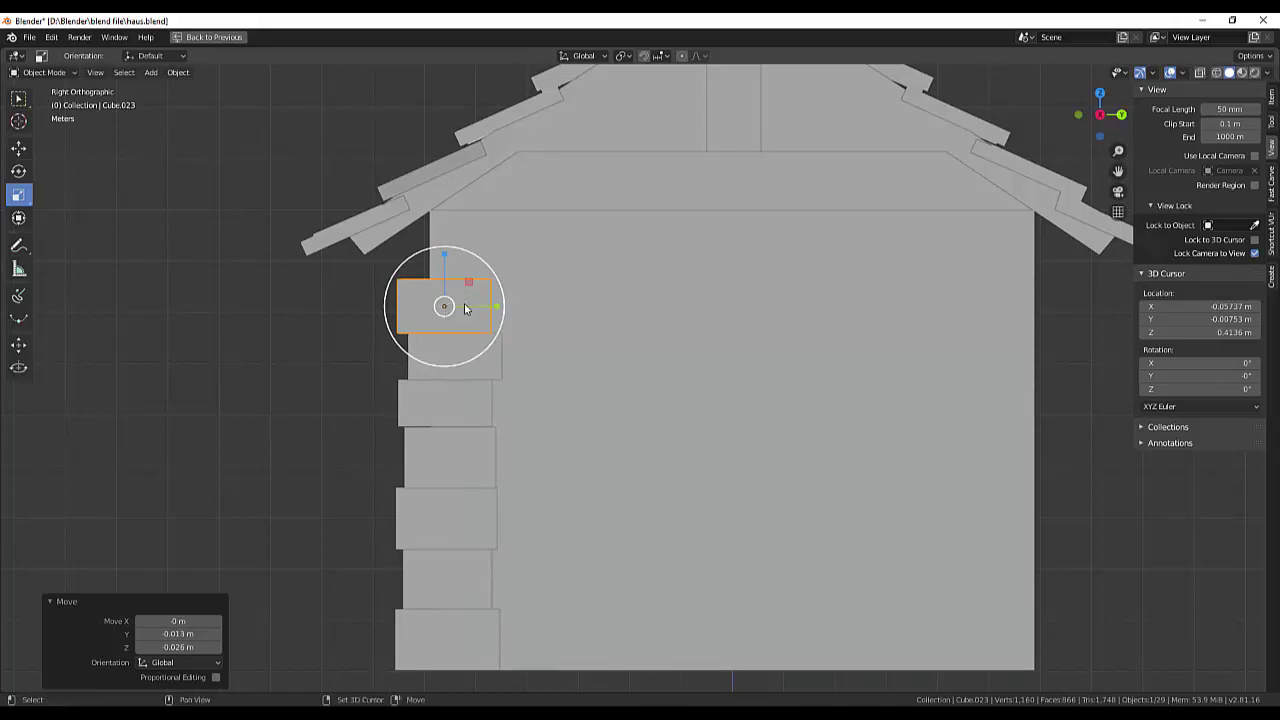
Add a final stone copy, Cube.024, just beneath the roof eave.
key("shift+d")
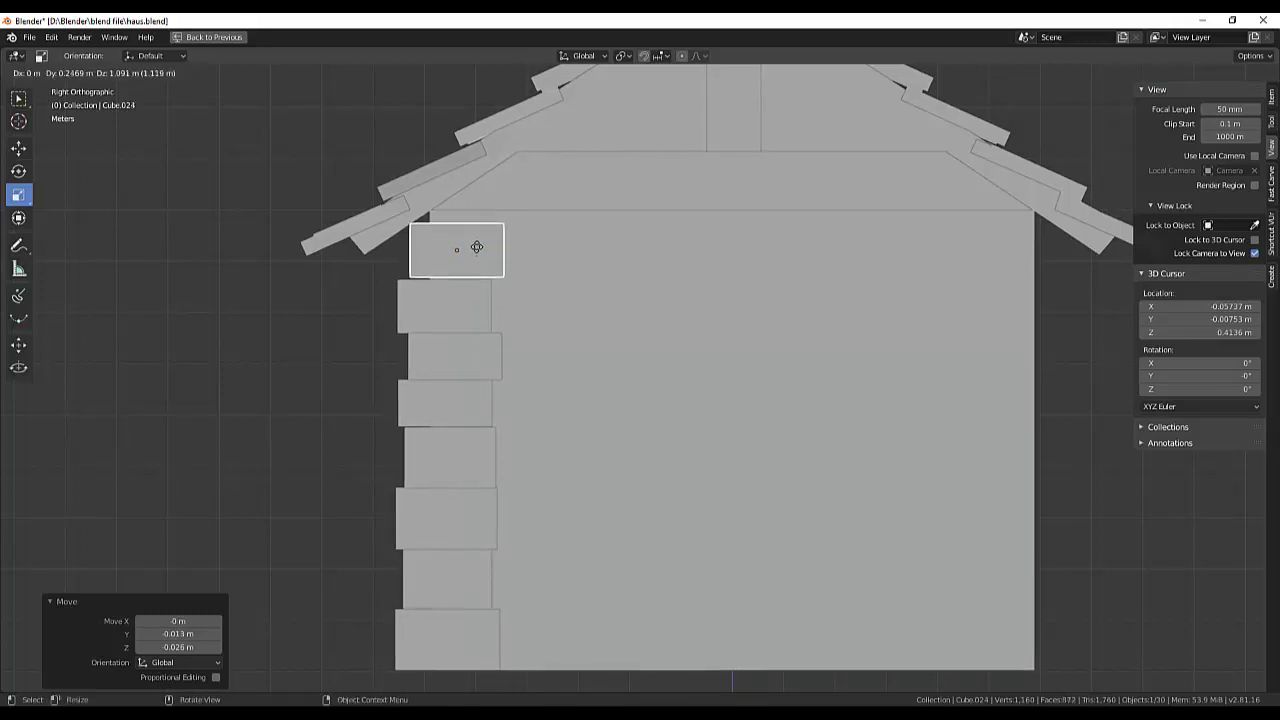
left_click(473, 250)
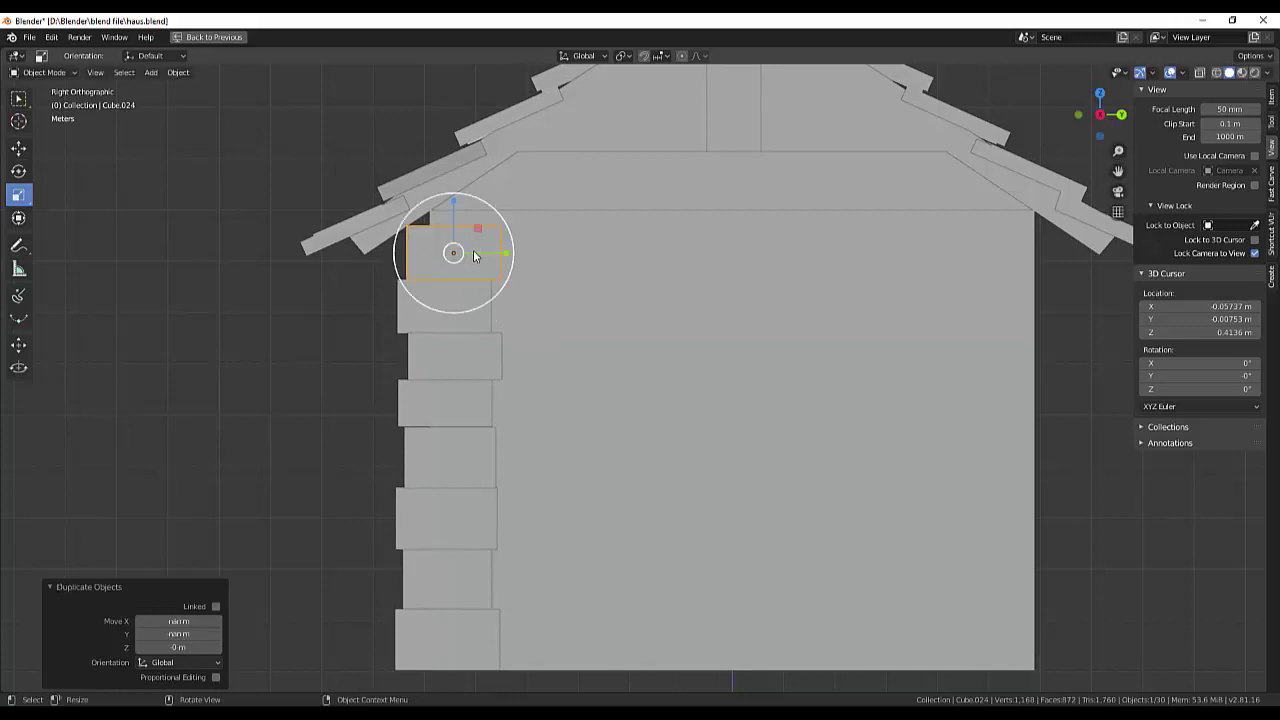
left_click(546, 395)
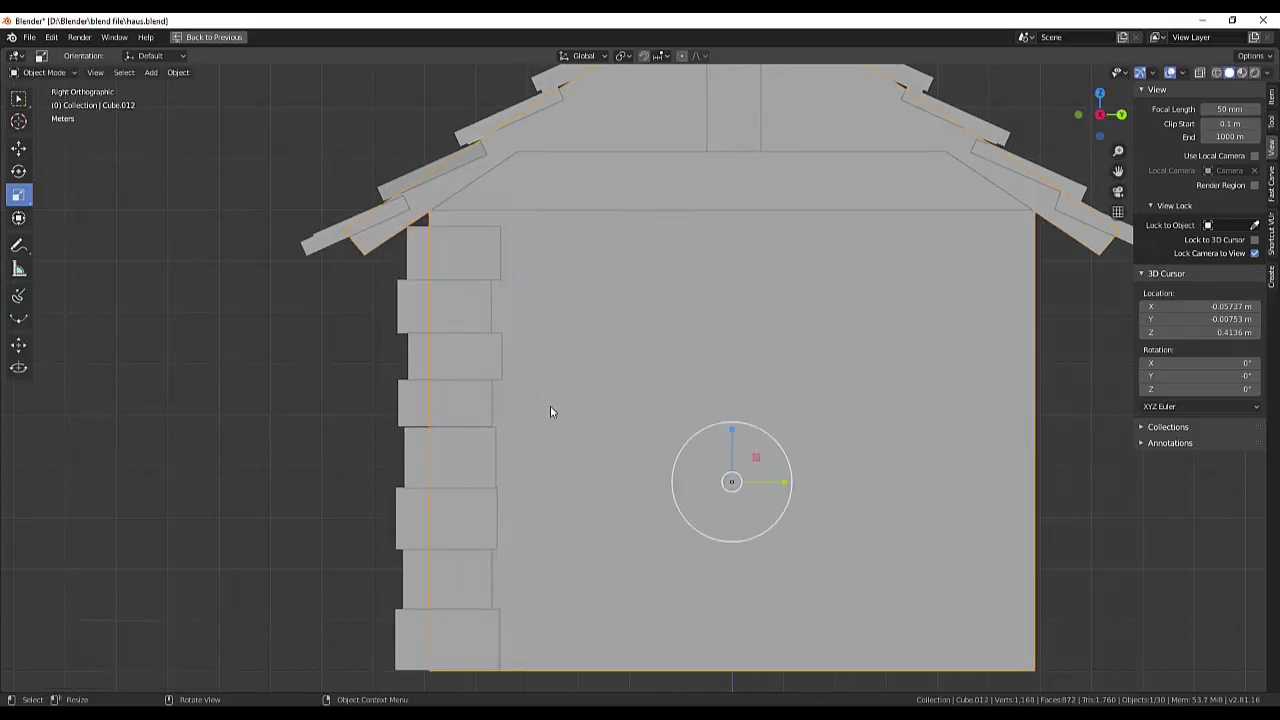
Move gable board Cube.015 down 0.299 m and 0.039 m along Y onto the wall top.
left_click(530, 198)
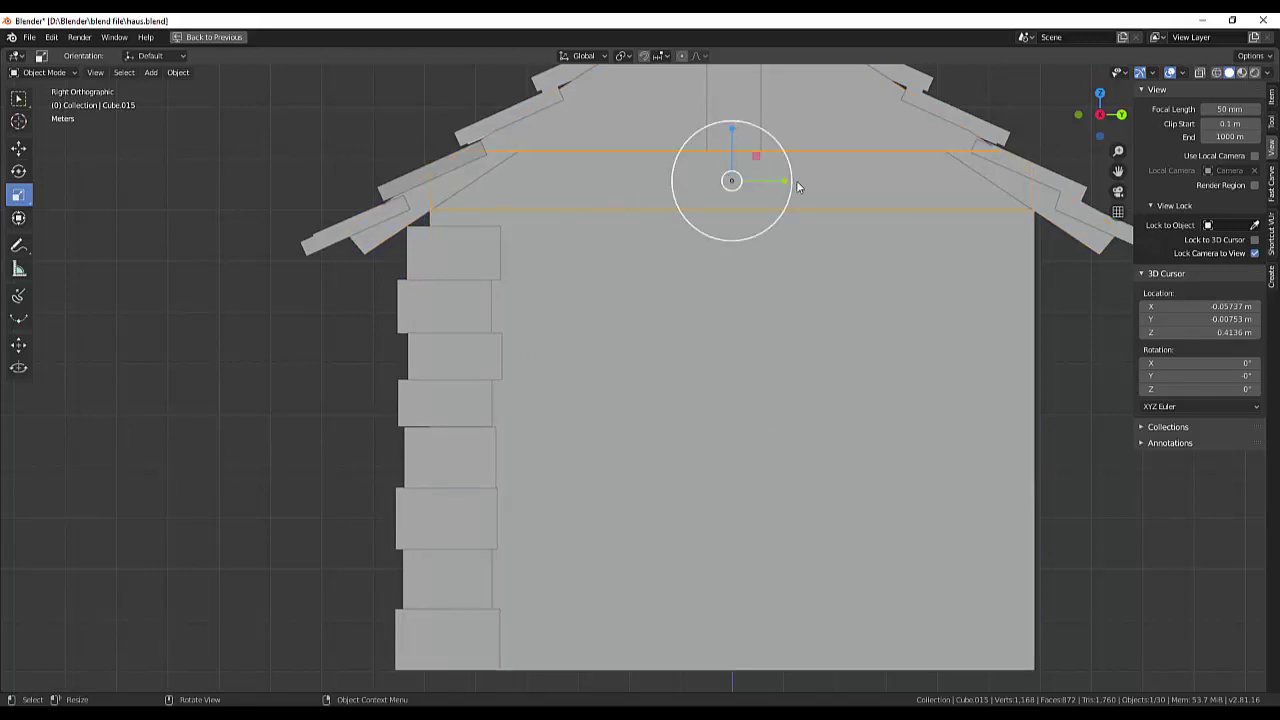
key("g")
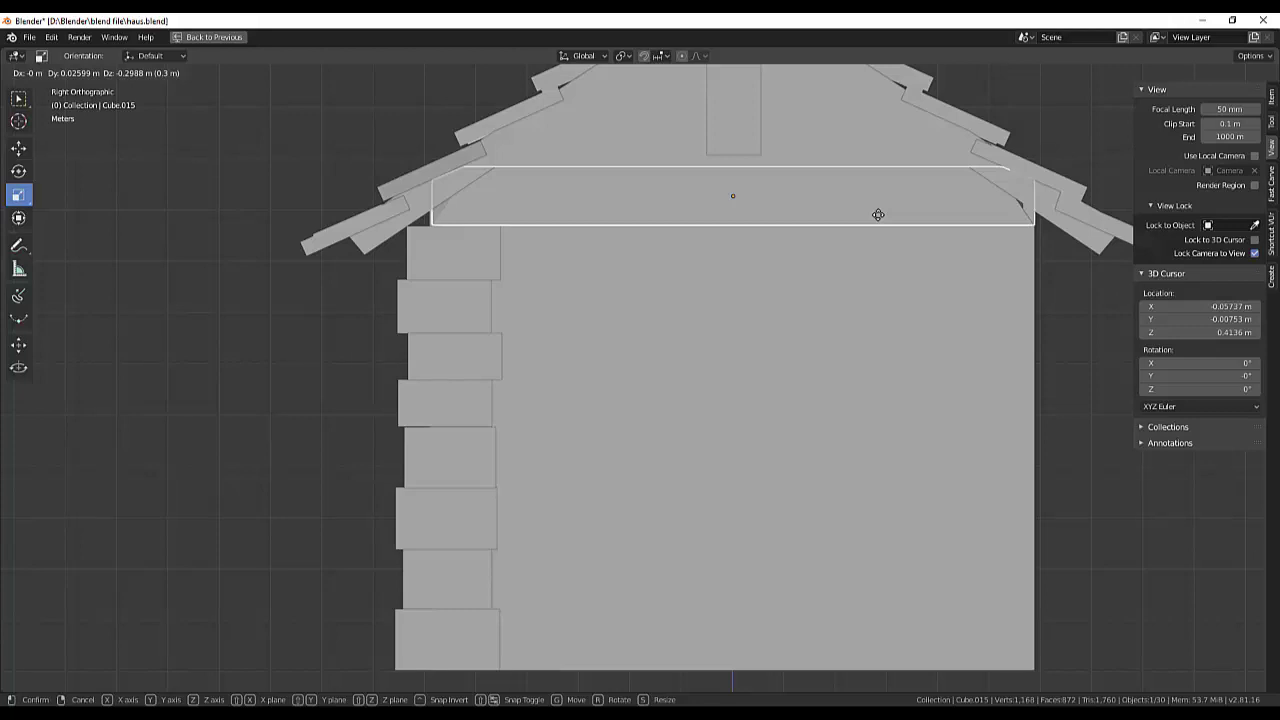
left_click(879, 217)
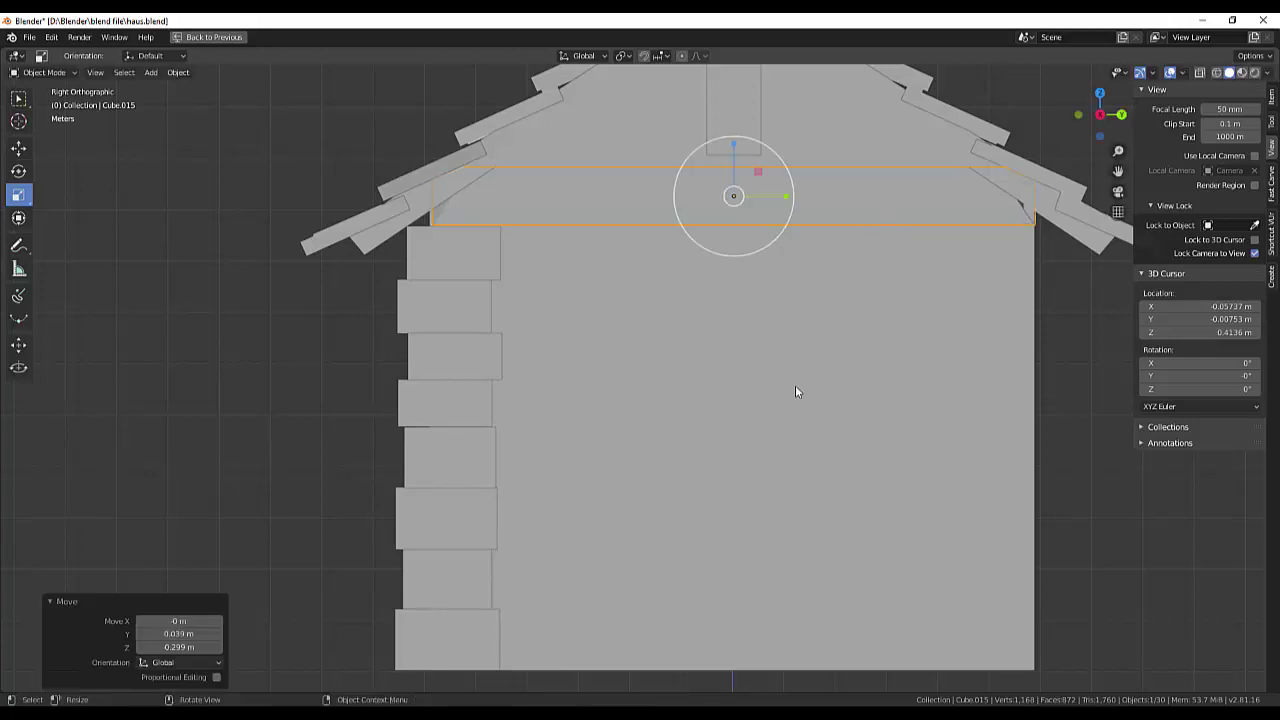
left_click(840, 421)
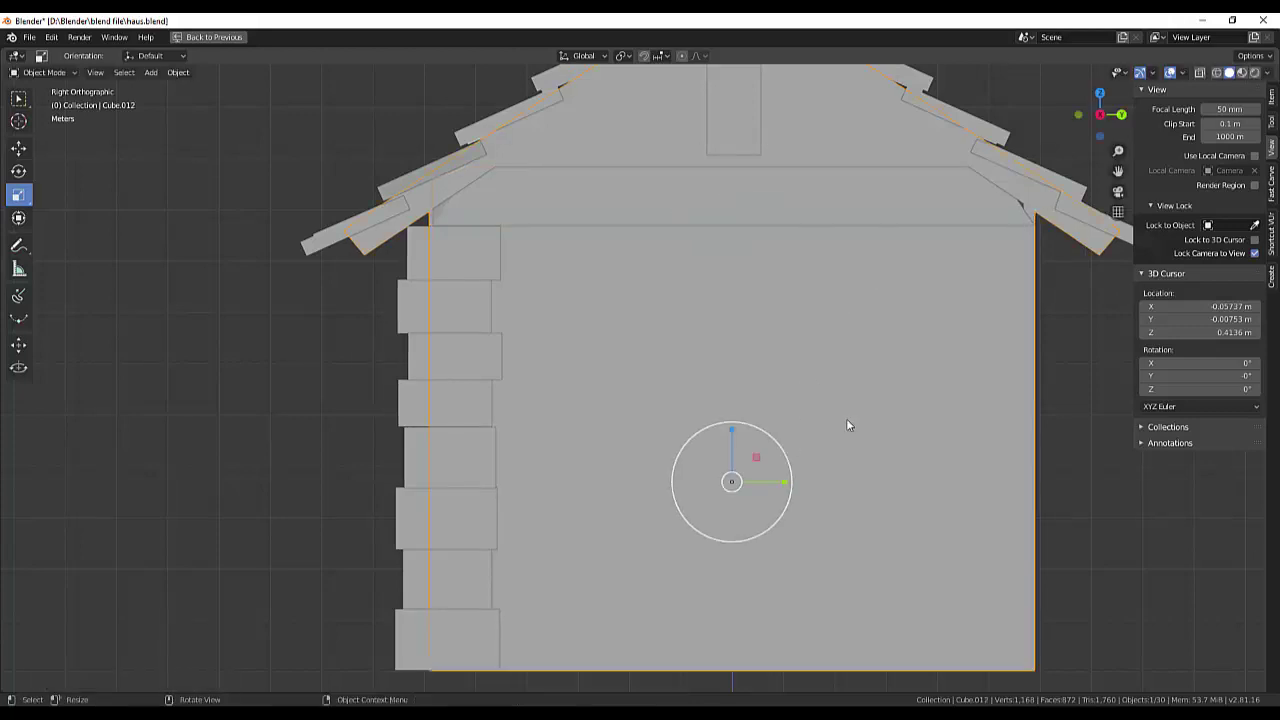
mouse_move(846, 421)
middle_mouse_down()
mouse_move(762, 413)
mouse_move(803, 437)
mouse_move(877, 220)
middle_mouse_up()
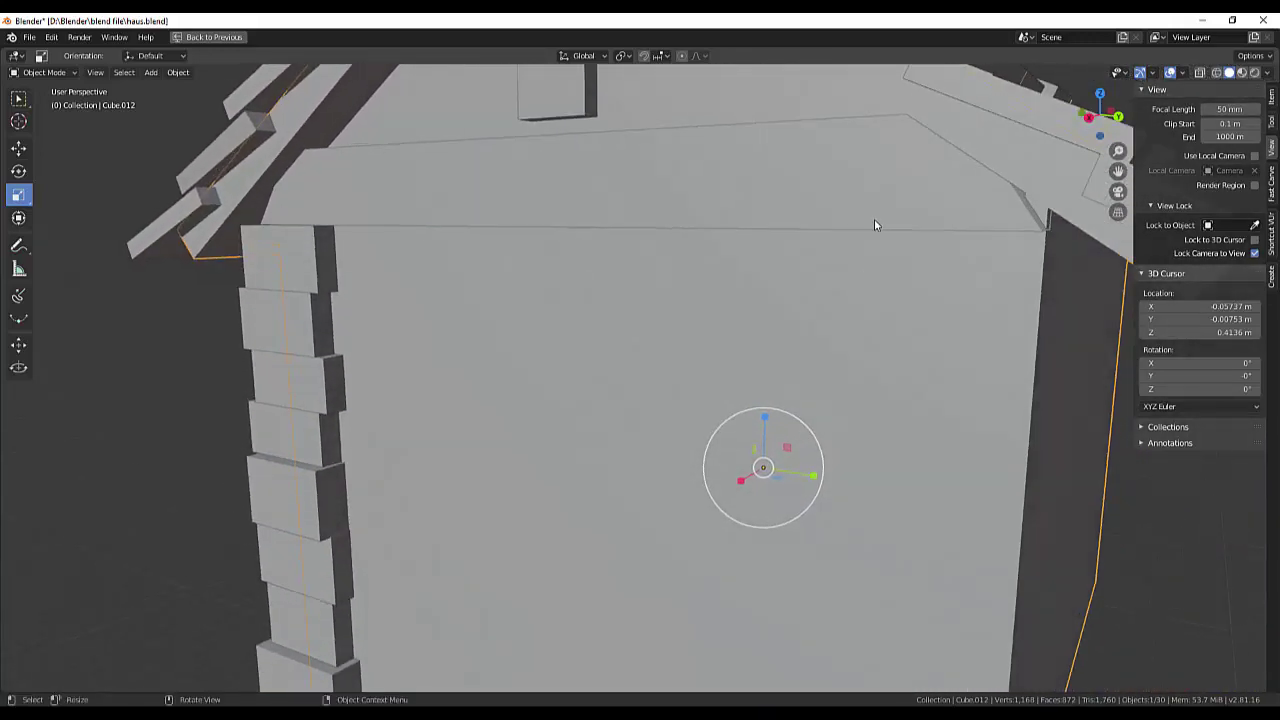
Select Cube.015, turn on X-ray and wireframe shading, and enter Edit Mode.
left_click(878, 217)
scroll(879, 217, "down", 2)
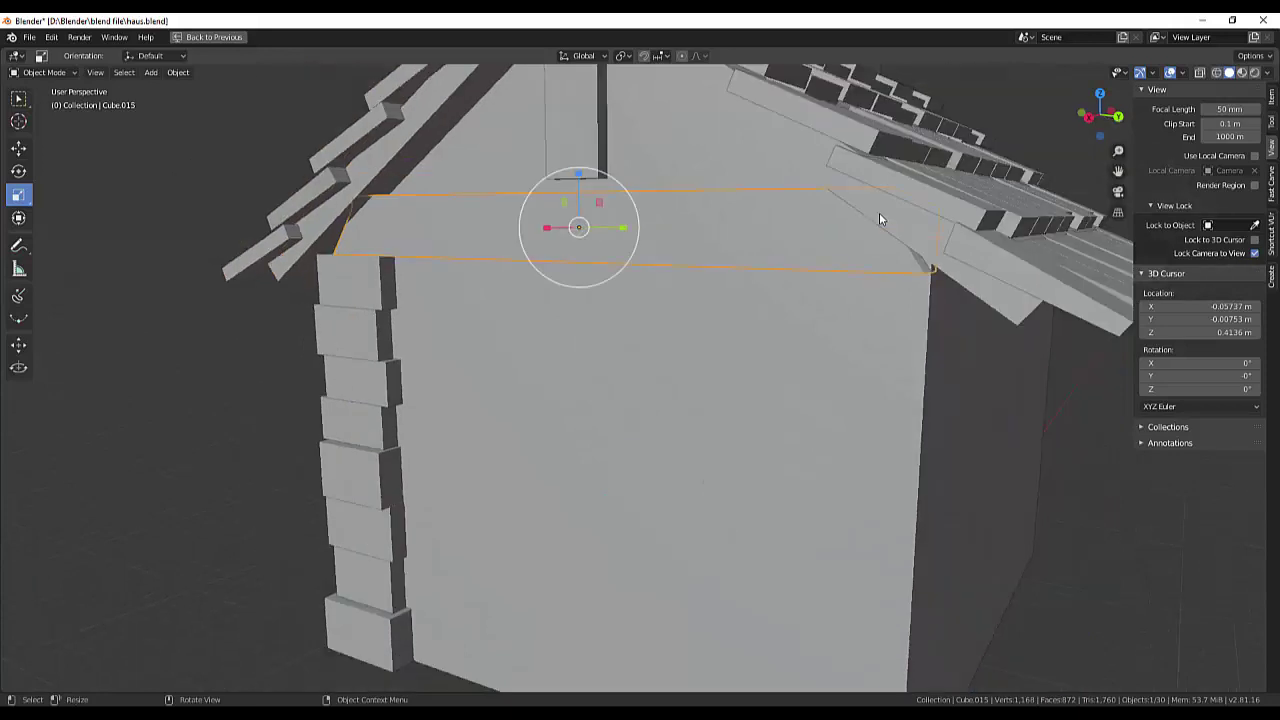
scroll(879, 217, "down", 1)
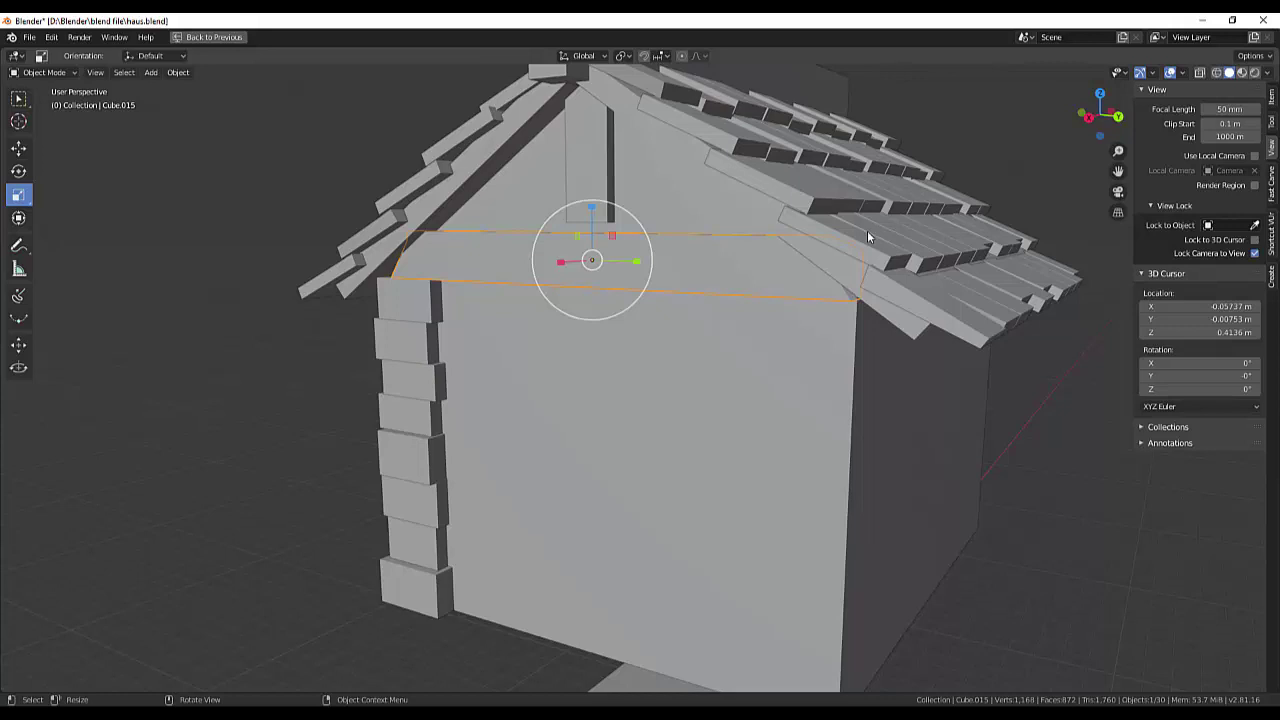
left_click(1198, 74)
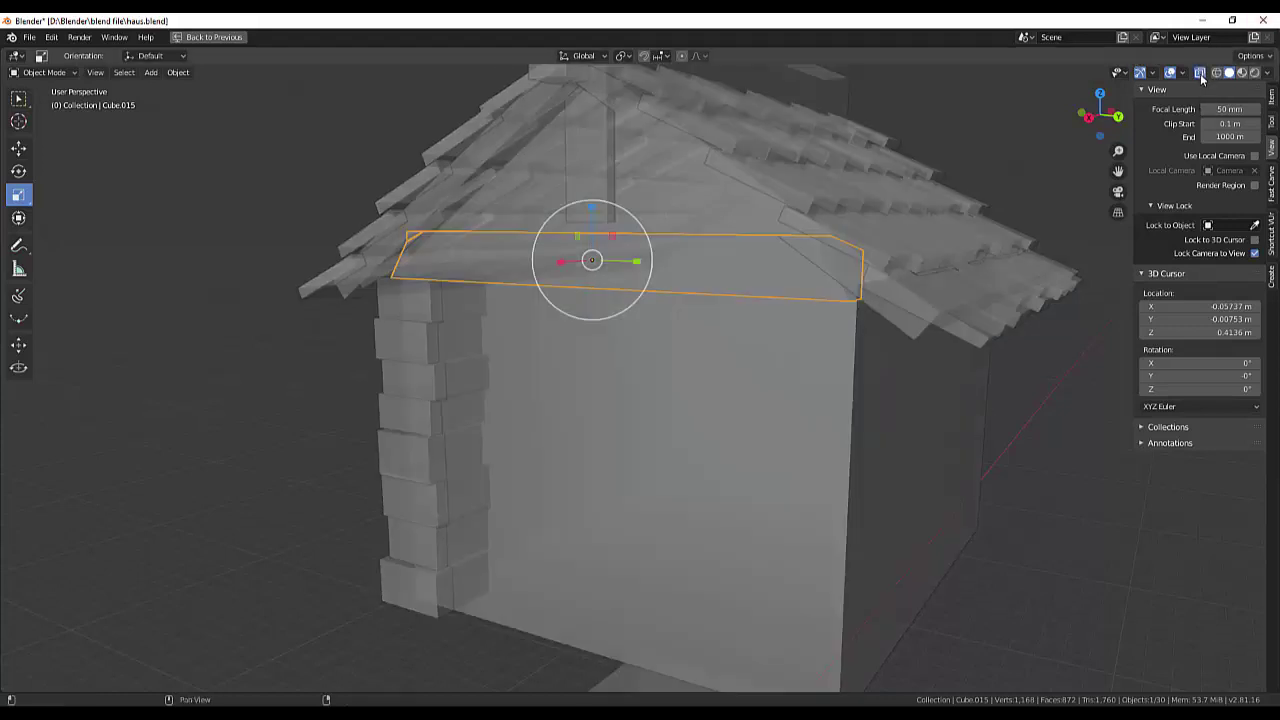
left_click(1215, 75)
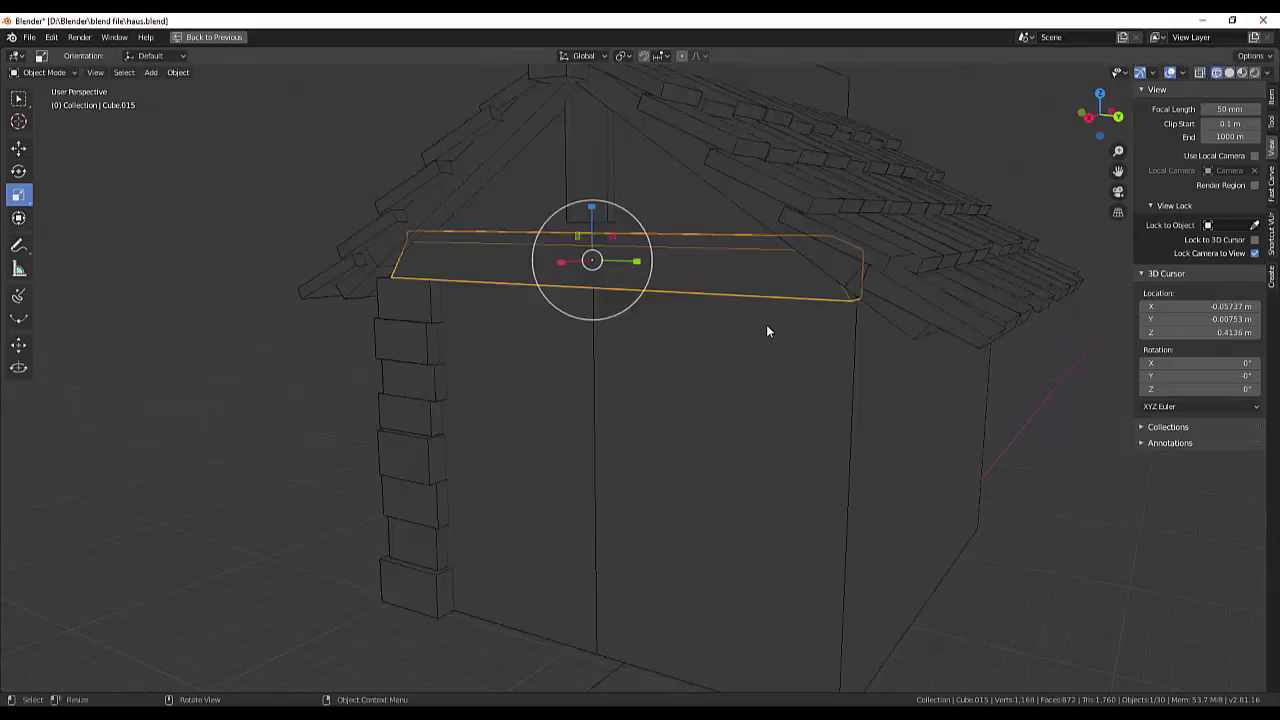
key("Tab")
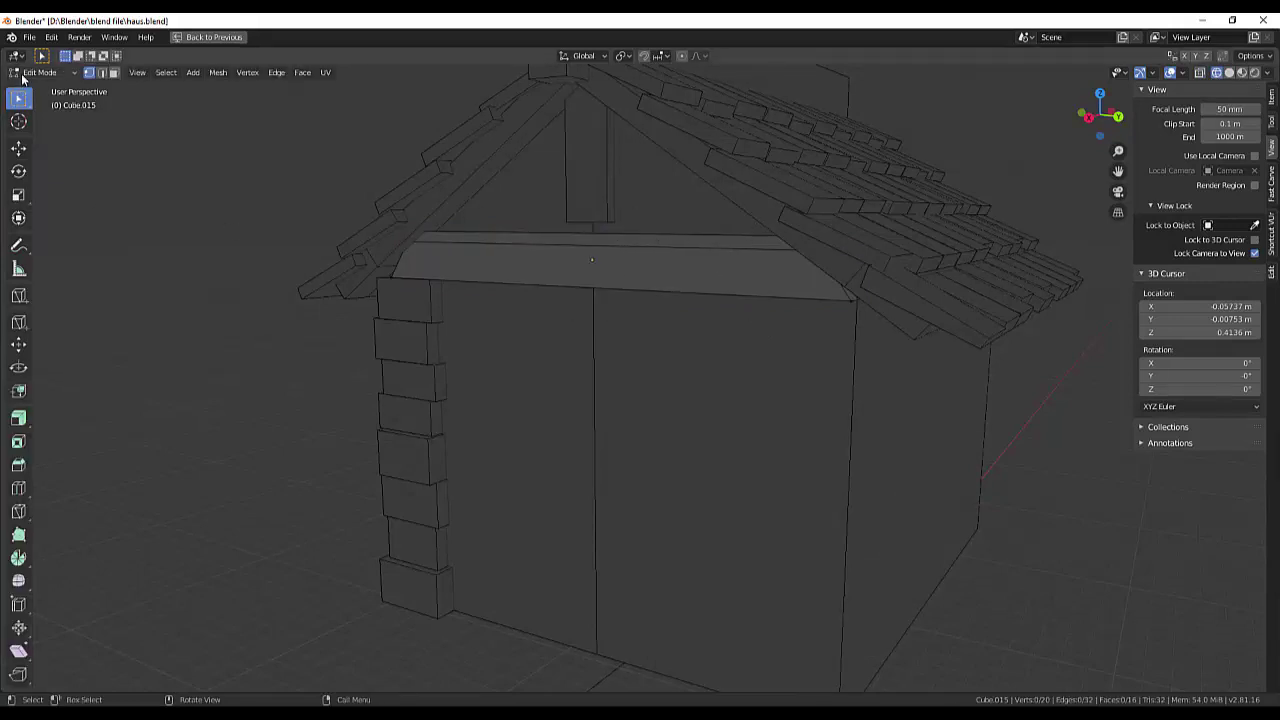
Switch to the Tweak select and Move tools and select the board's top face.
left_click(20, 101)
left_click(62, 103)
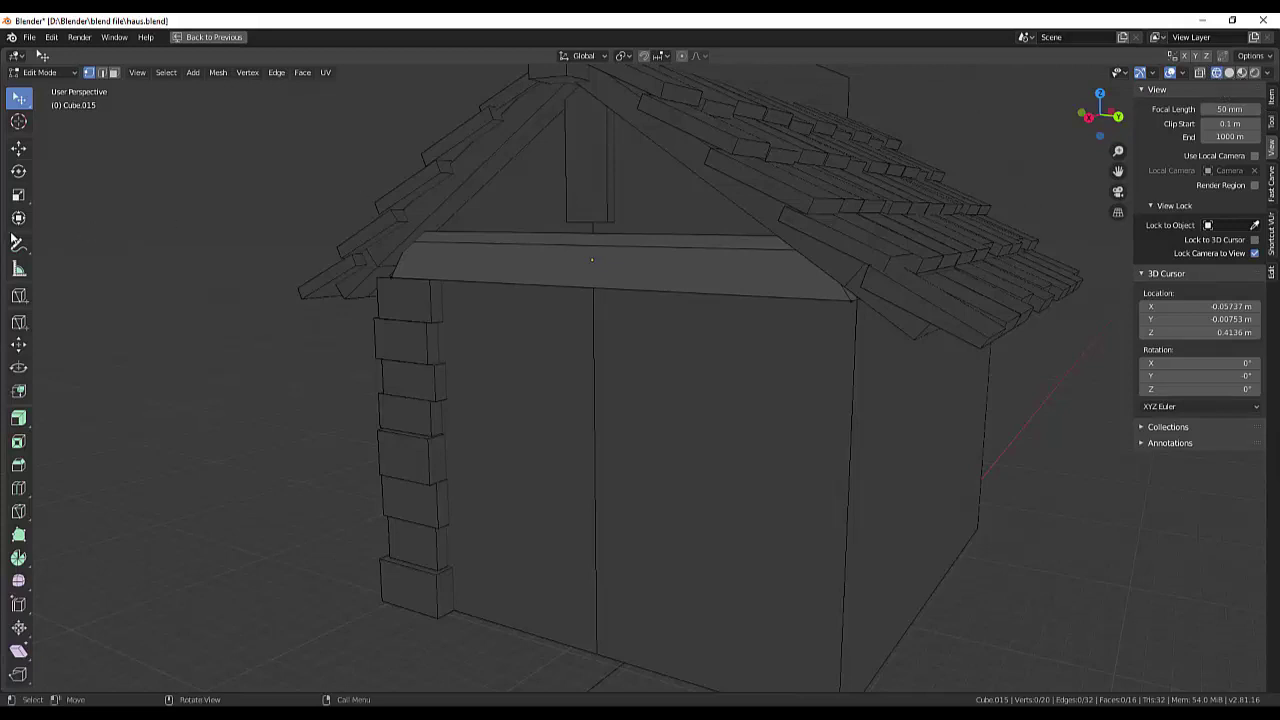
left_click(18, 150)
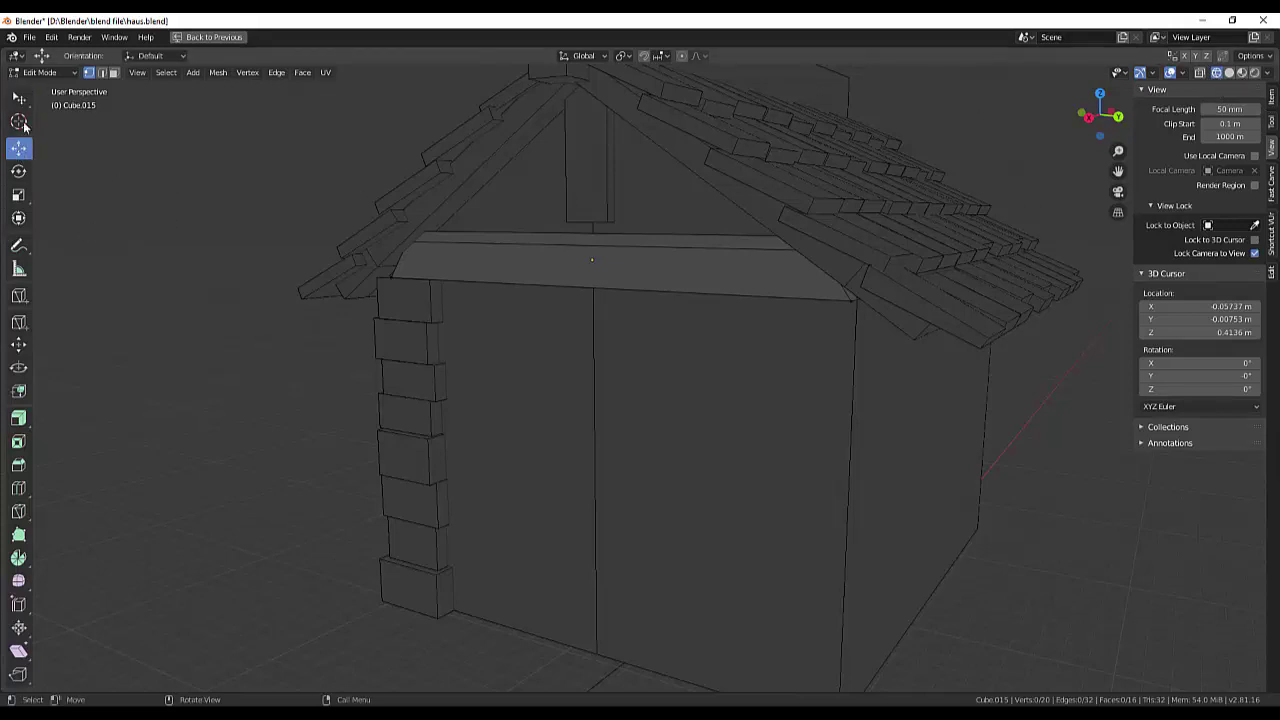
right_click(600, 269)
left_click(675, 279)
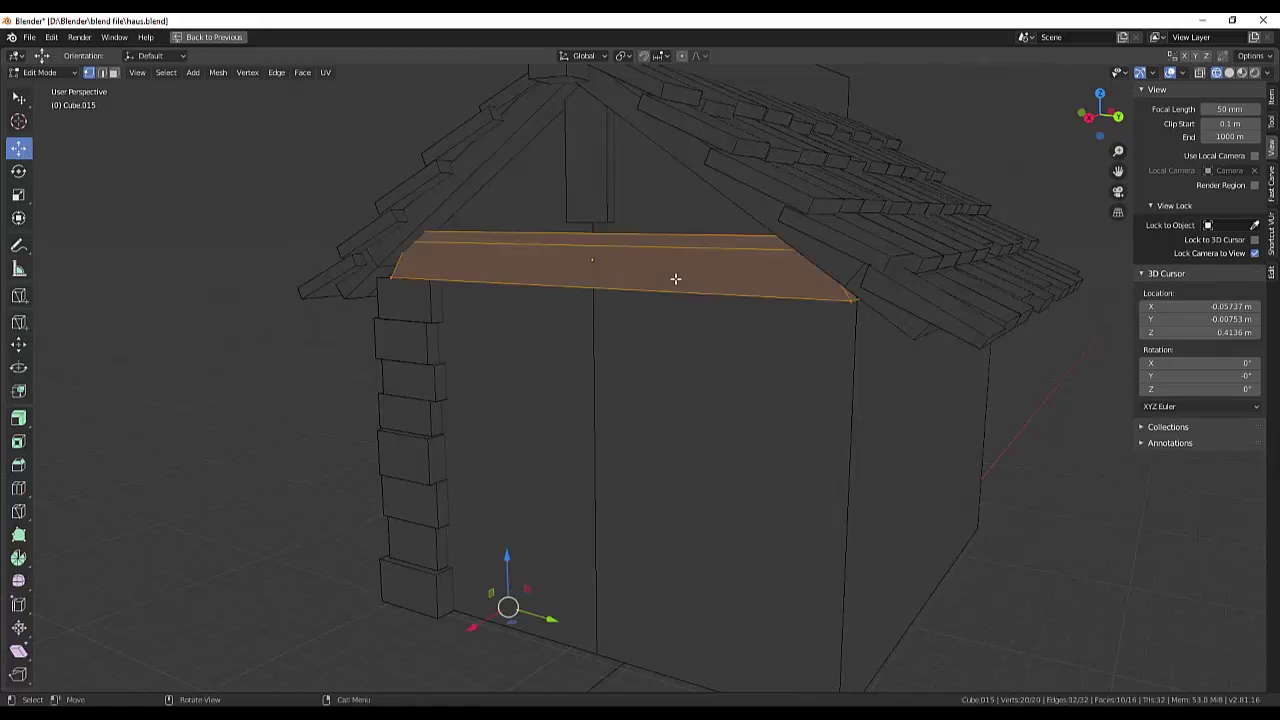
scroll(769, 357, "up", 3)
mouse_move(820, 329)
middle_mouse_down()
mouse_move(802, 342)
mouse_move(781, 314)
middle_mouse_up()
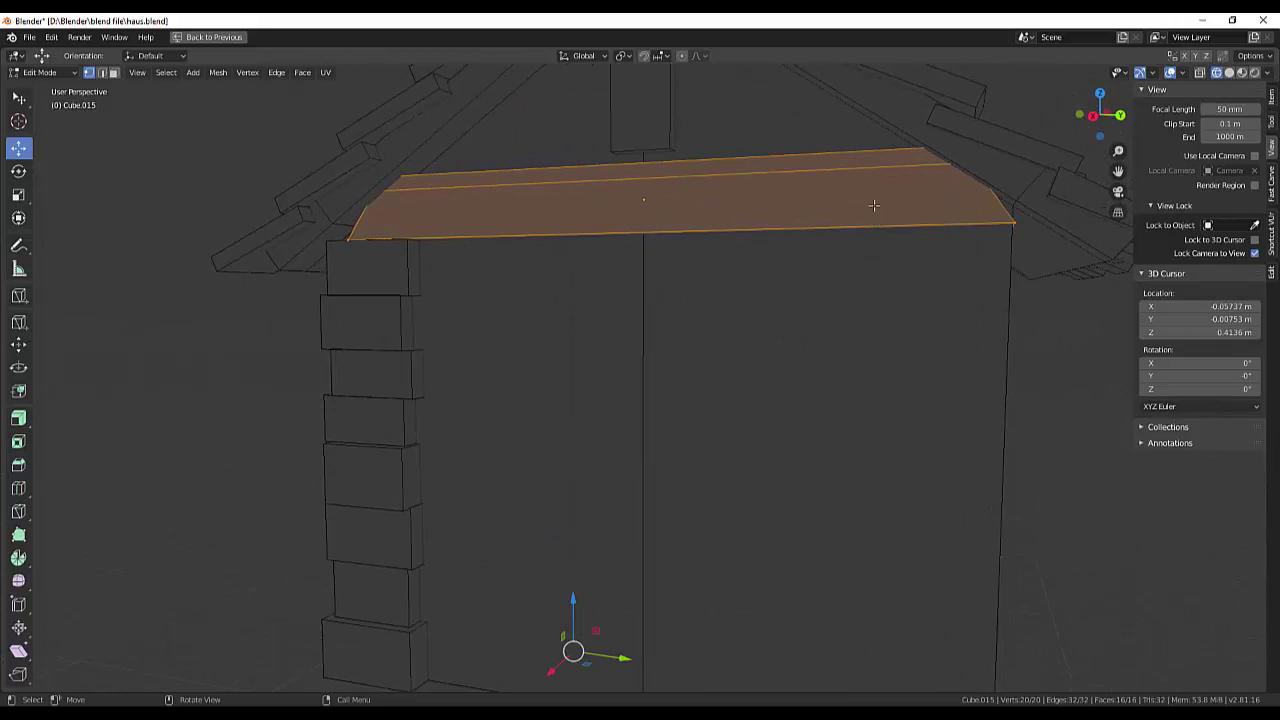
mouse_move(877, 206)
middle_mouse_down()
mouse_move(841, 232)
mouse_move(885, 290)
middle_mouse_up()
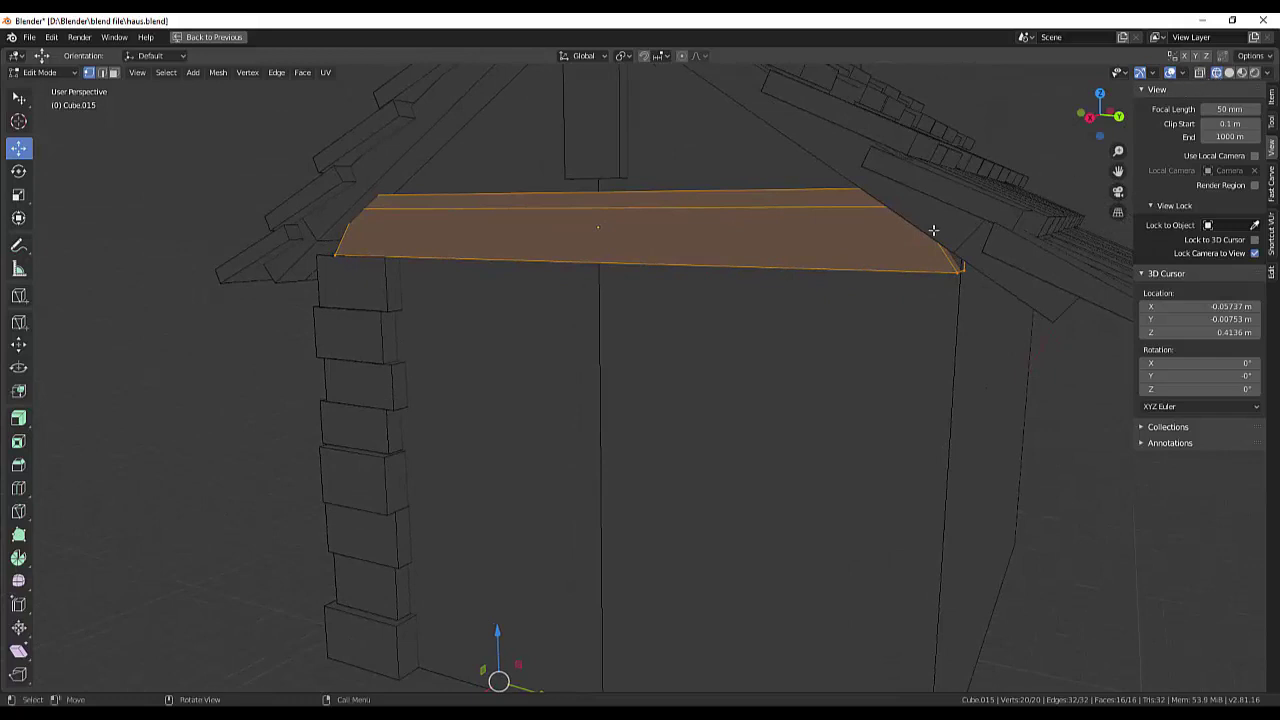
Slide the beam's end vertices along Y, pulling the near end back about 0.62 m.
left_click(1200, 71)
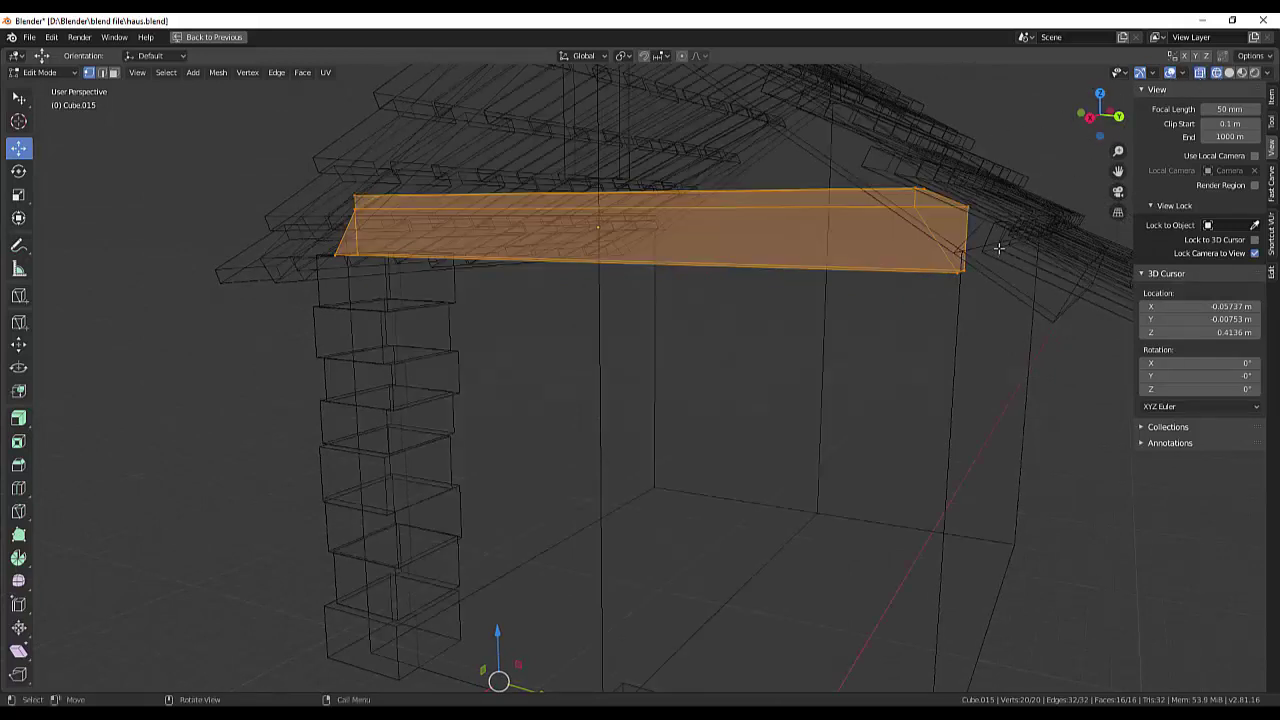
middle_click_drag(995, 246, 989, 271)
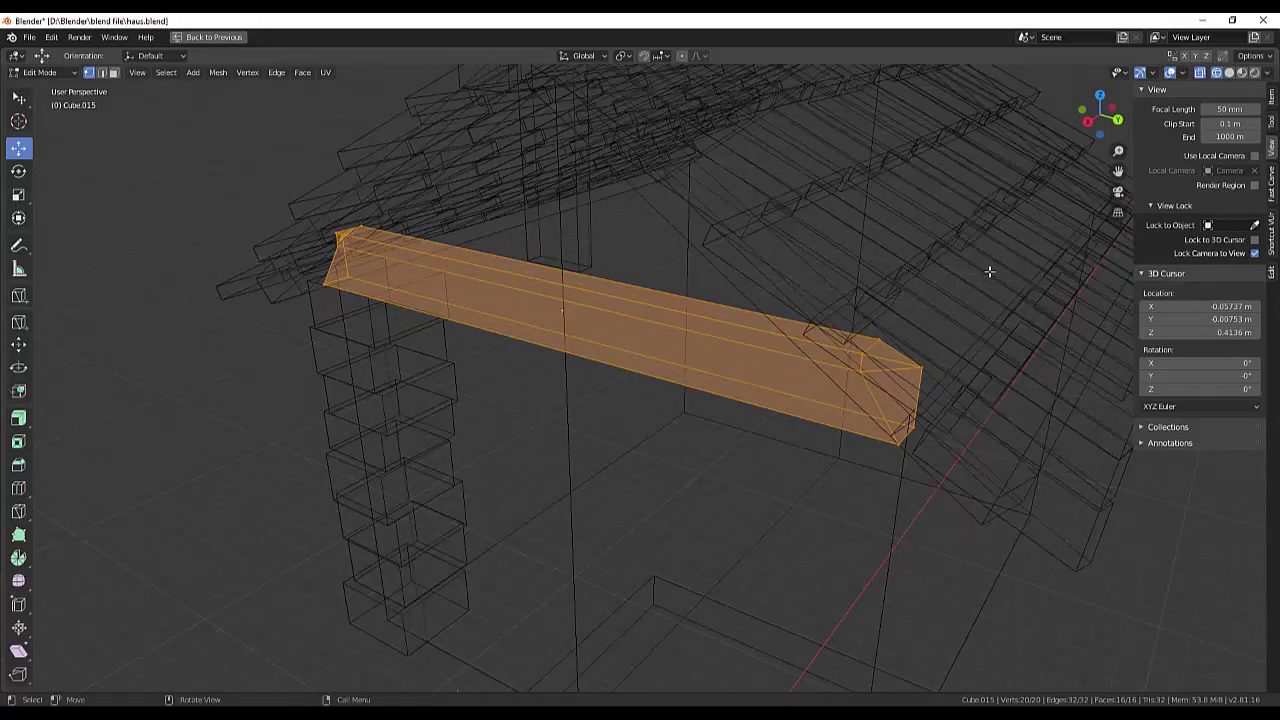
left_click(860, 371)
left_click_drag(918, 388, 964, 393)
middle_click_drag(493, 318, 529, 358)
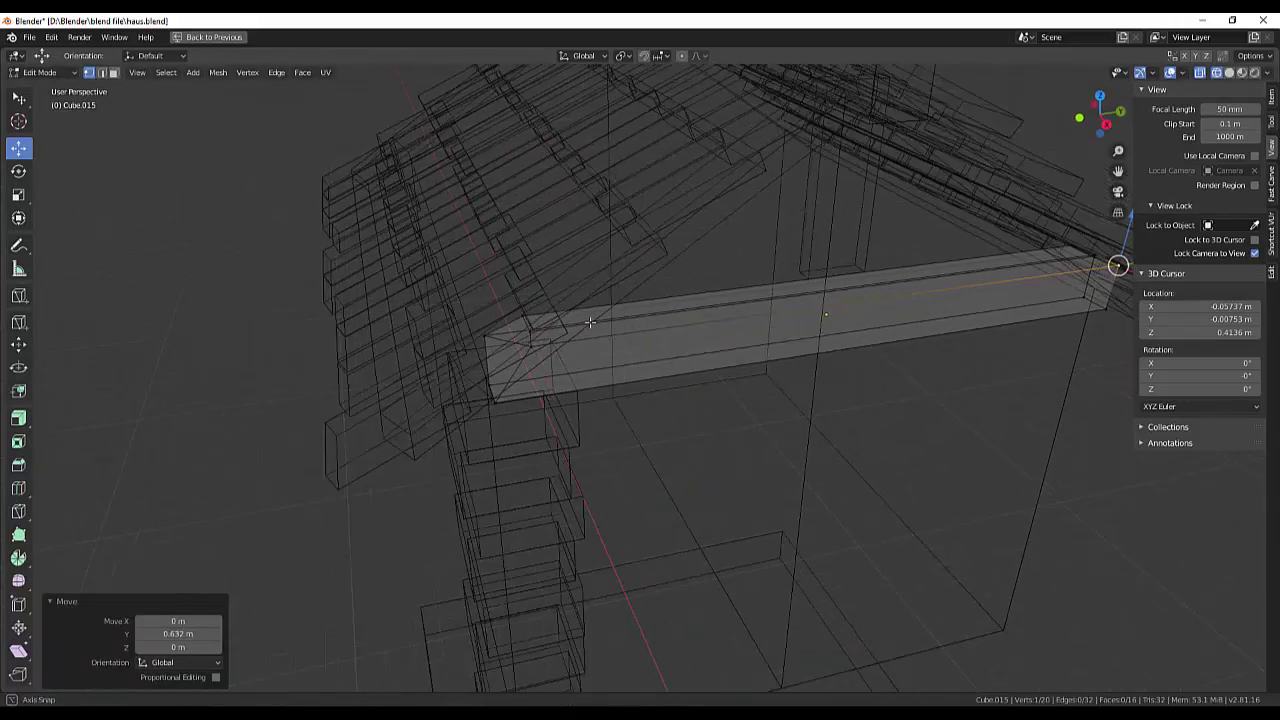
left_click(584, 342)
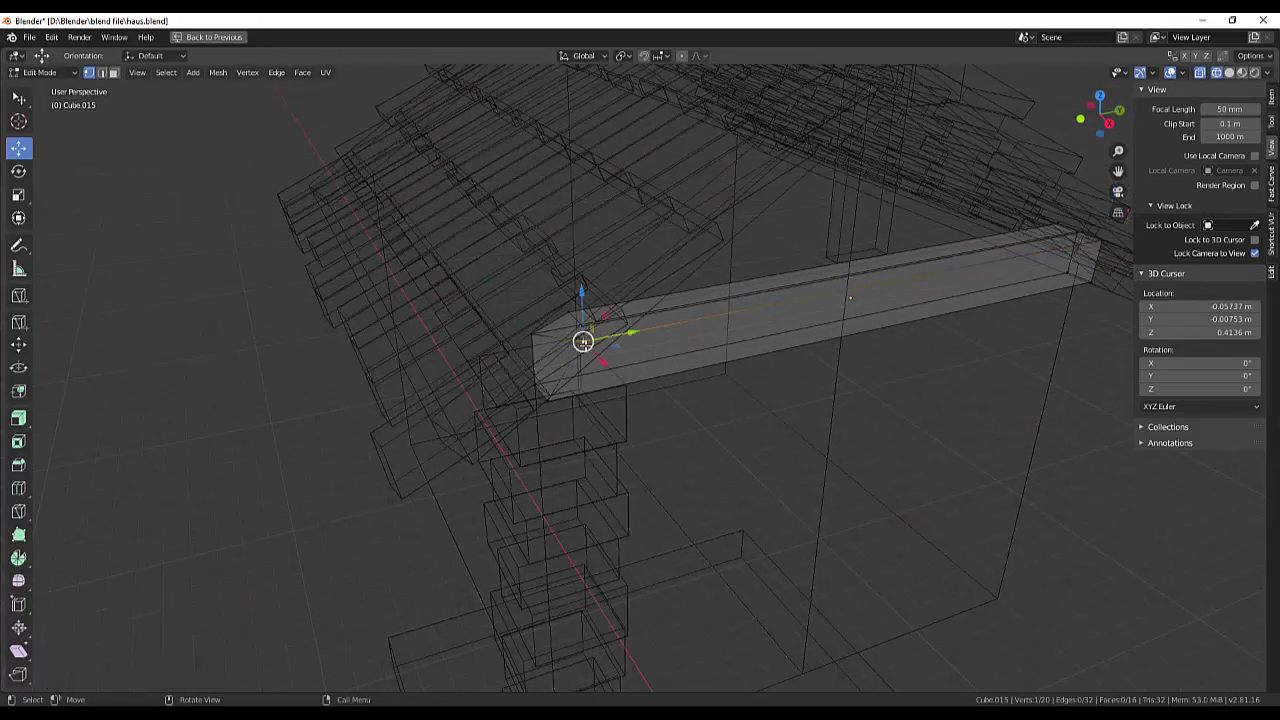
left_click_drag(633, 333, 595, 342)
left_click(777, 420)
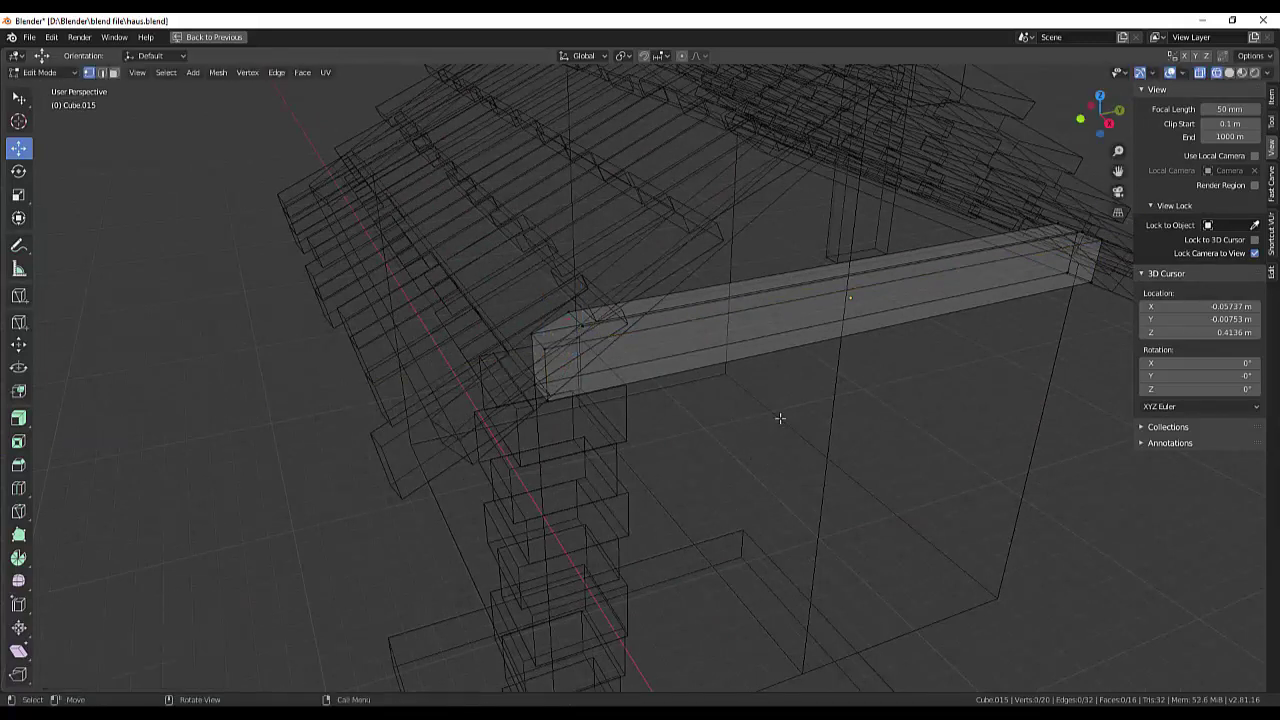
Return to opaque Solid shading with X-ray off and choose the Select Box tool.
left_click(1200, 72)
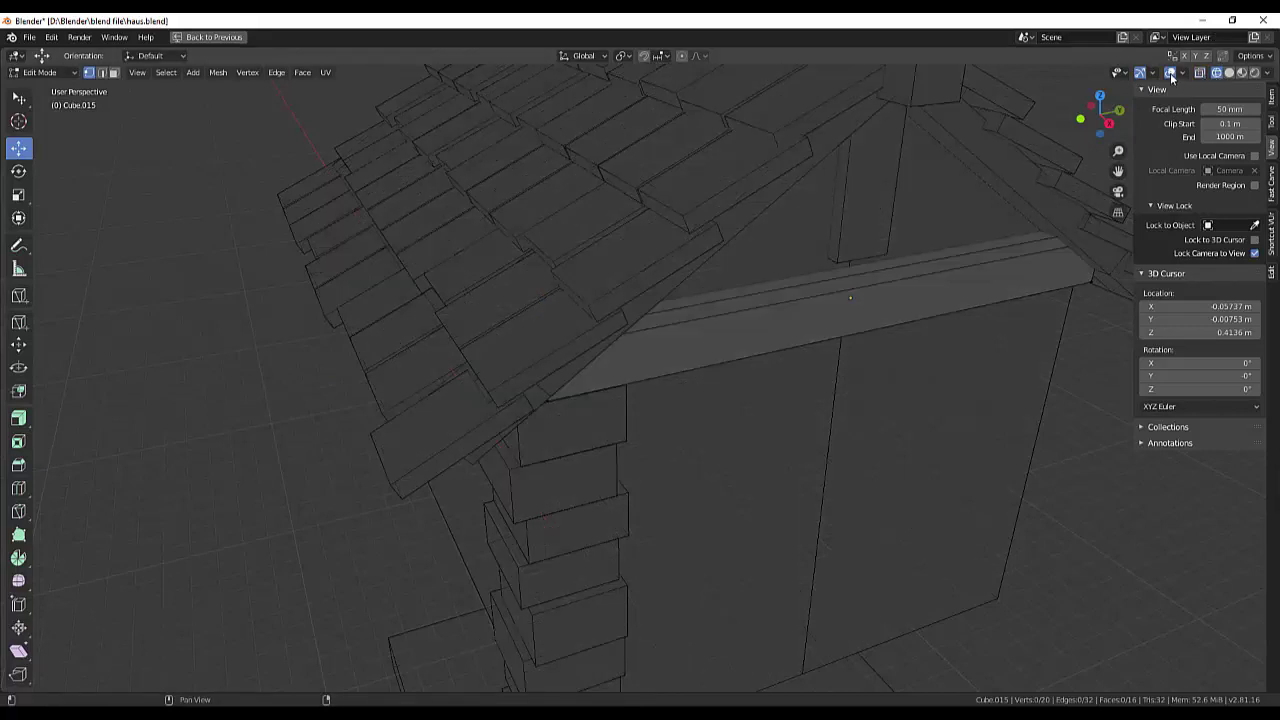
left_click(1168, 72)
left_click(1230, 73)
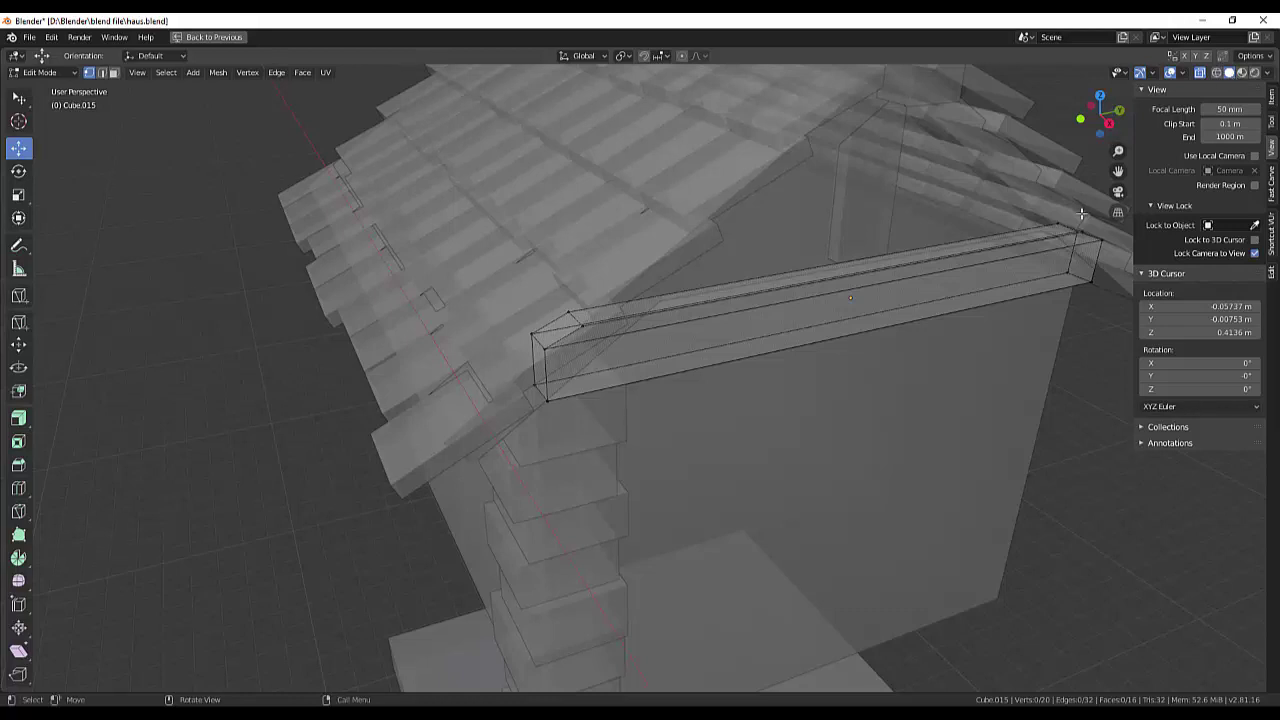
left_click_drag(1100, 110, 1206, 87)
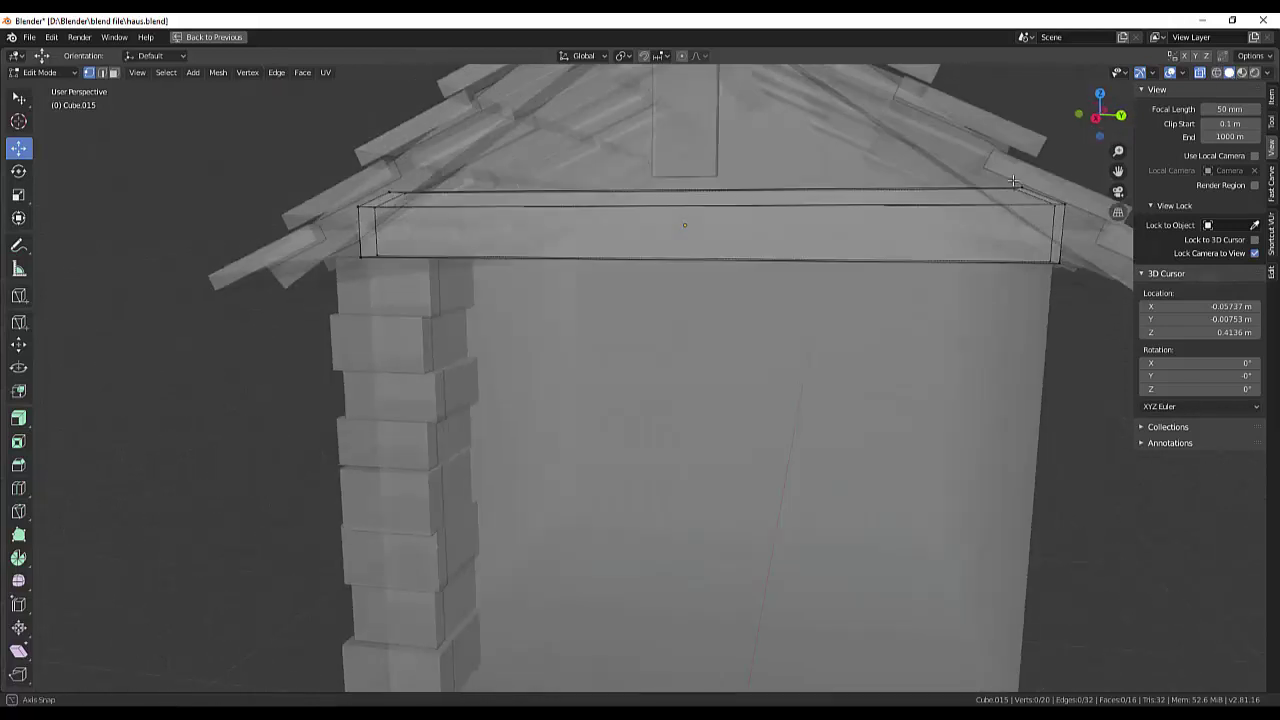
left_click(1199, 74)
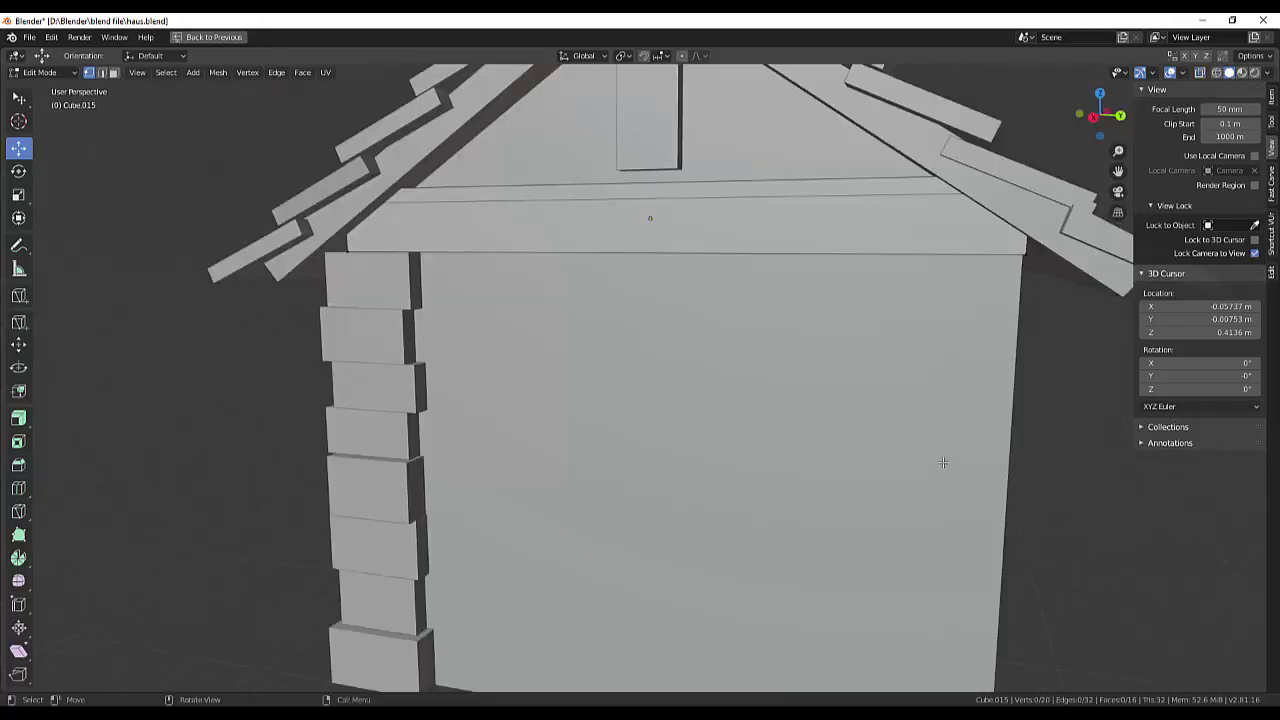
scroll(943, 462, "down", 3)
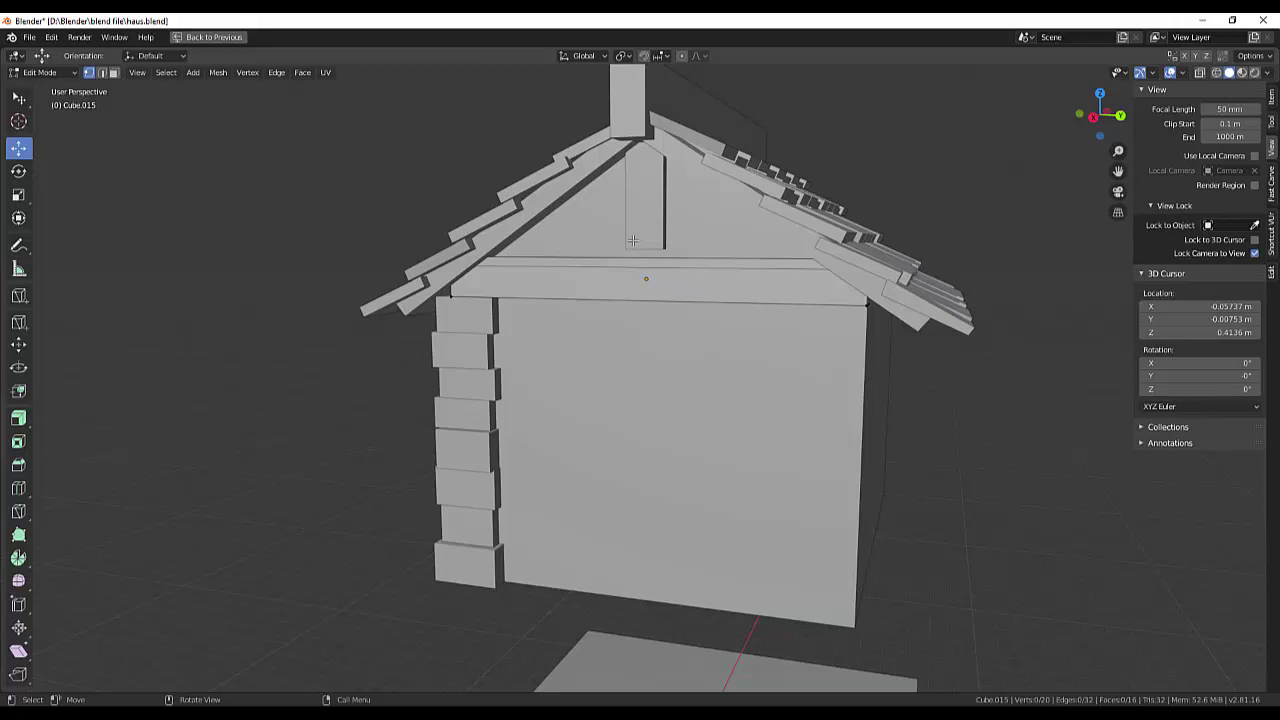
key("w")
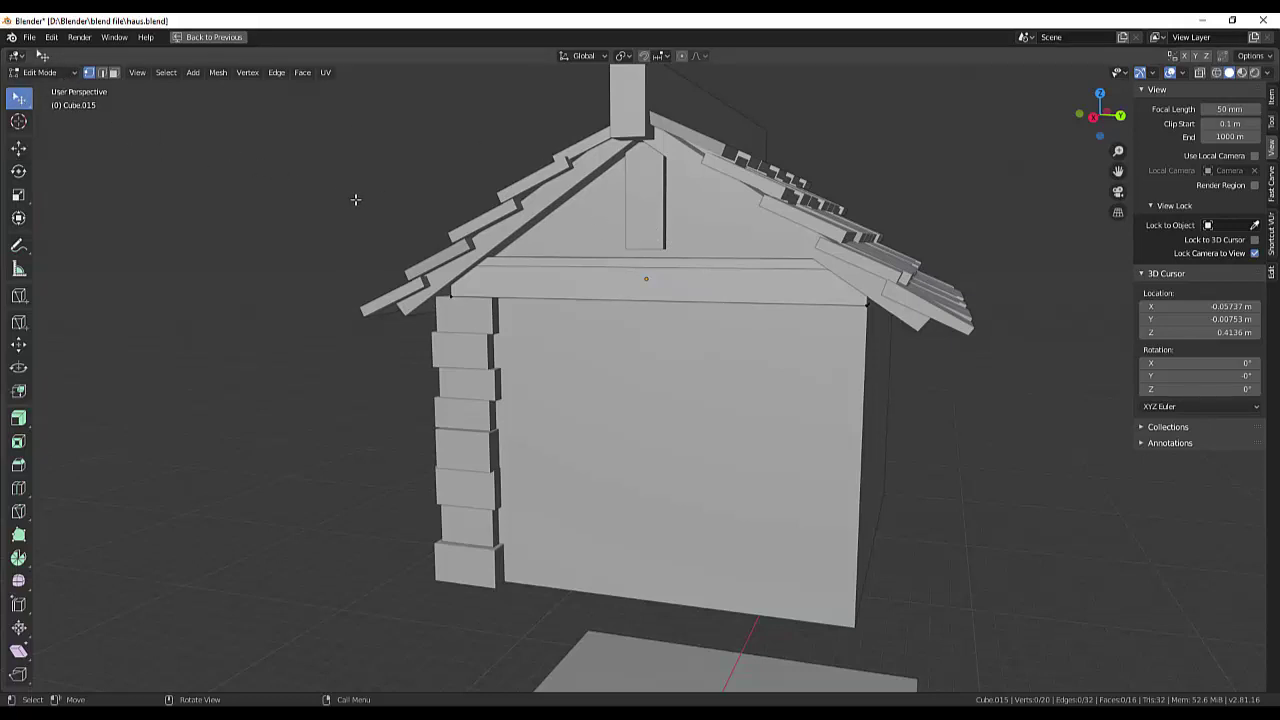
Stretch the gable chimney post to 1.109 on Z and raise it about 0.109 m.
key("Tab")
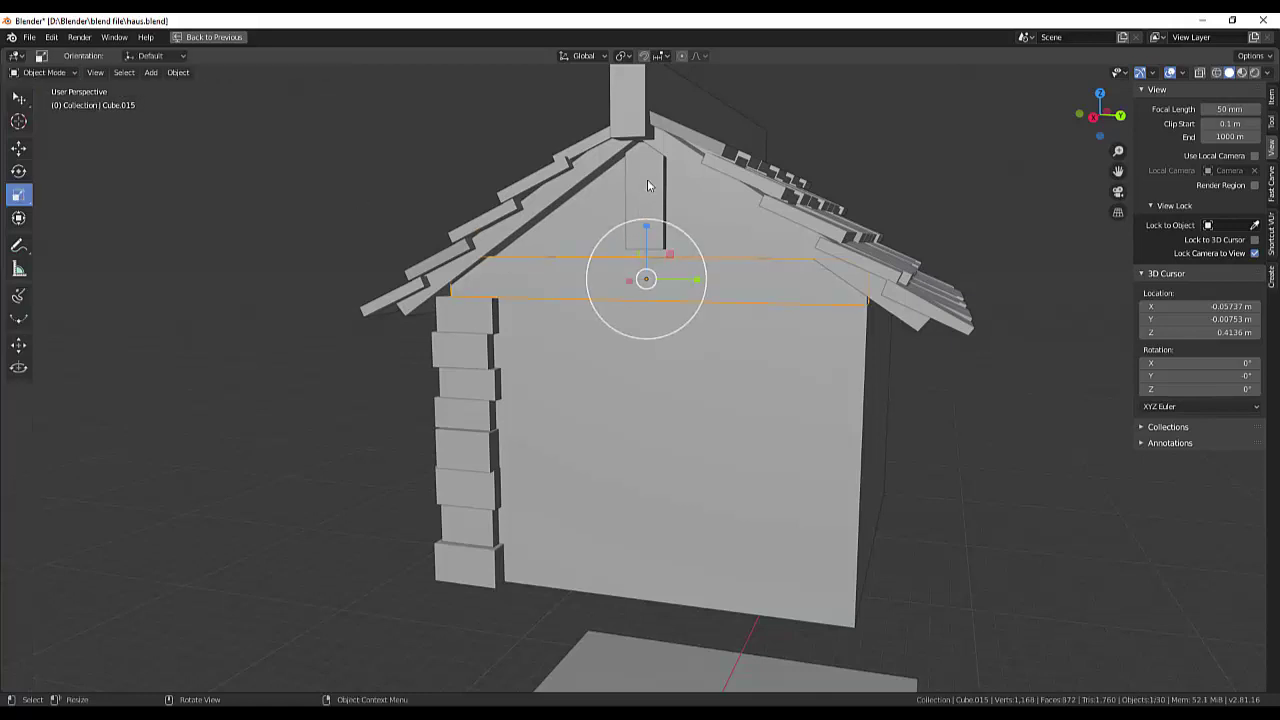
left_click(648, 186)
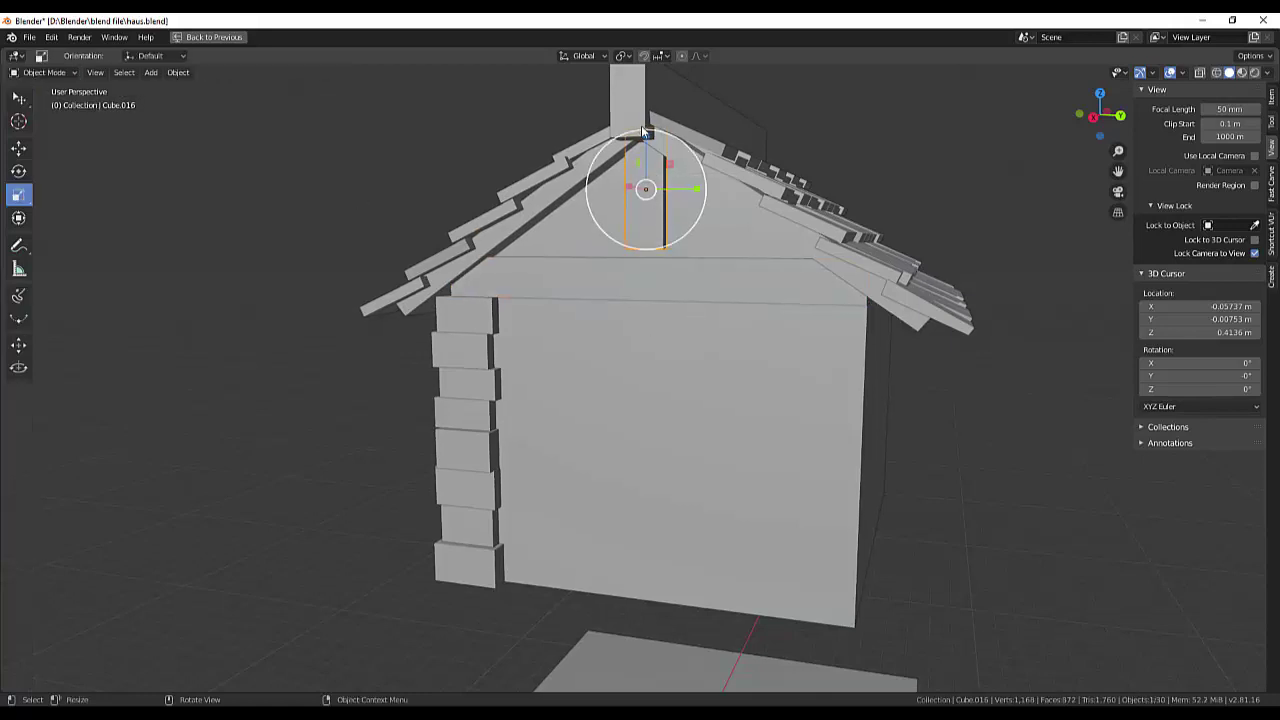
mouse_move(646, 143)
left_mouse_down()
mouse_move(647, 122)
mouse_move(650, 136)
left_mouse_up()
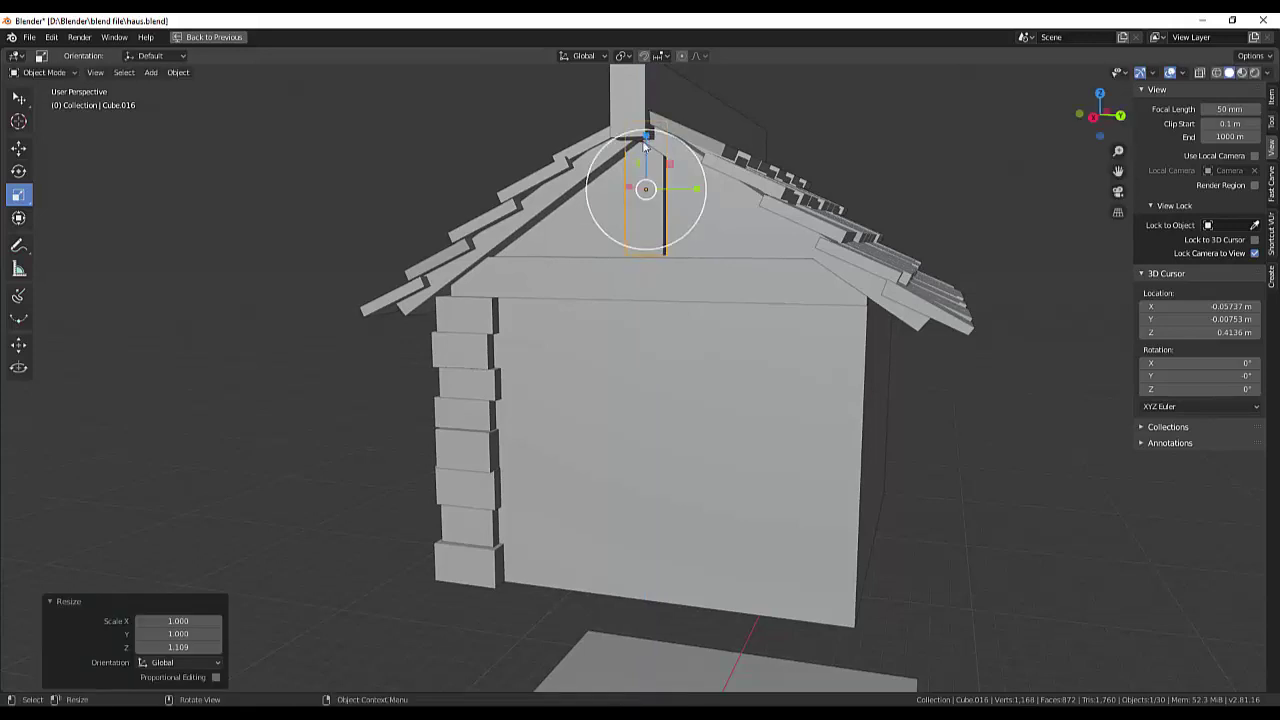
key("g")
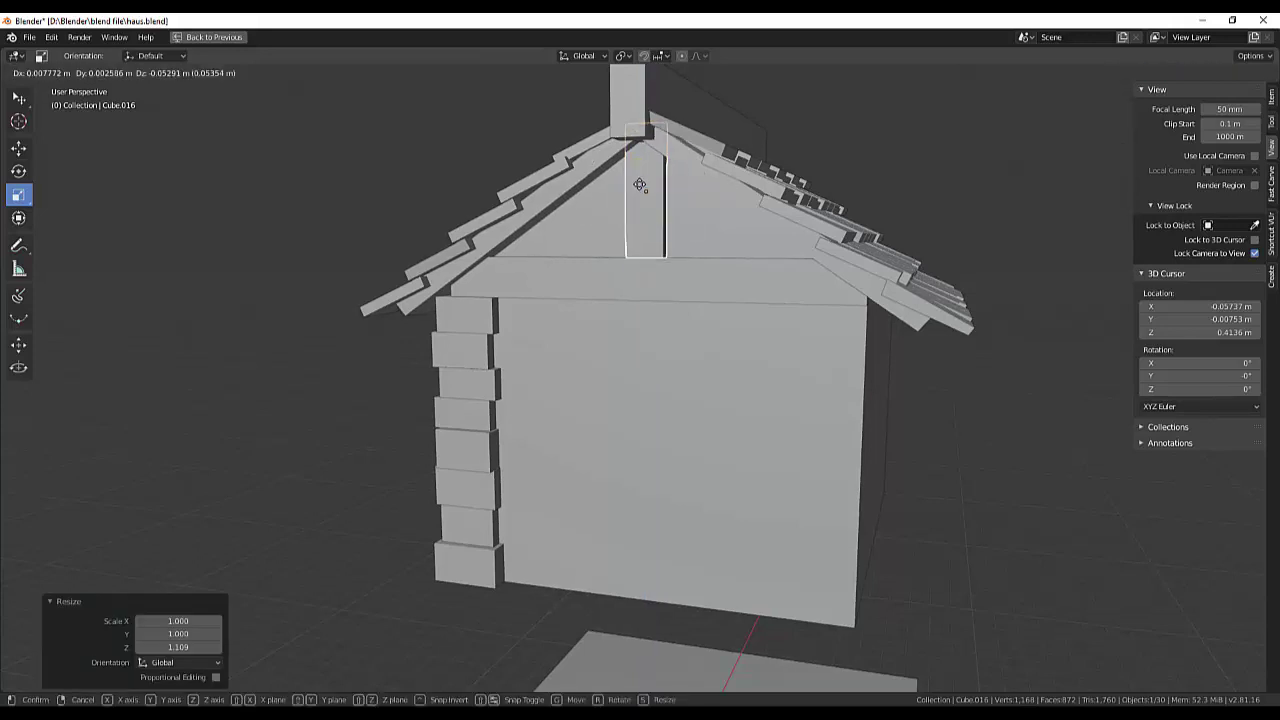
left_click(640, 187)
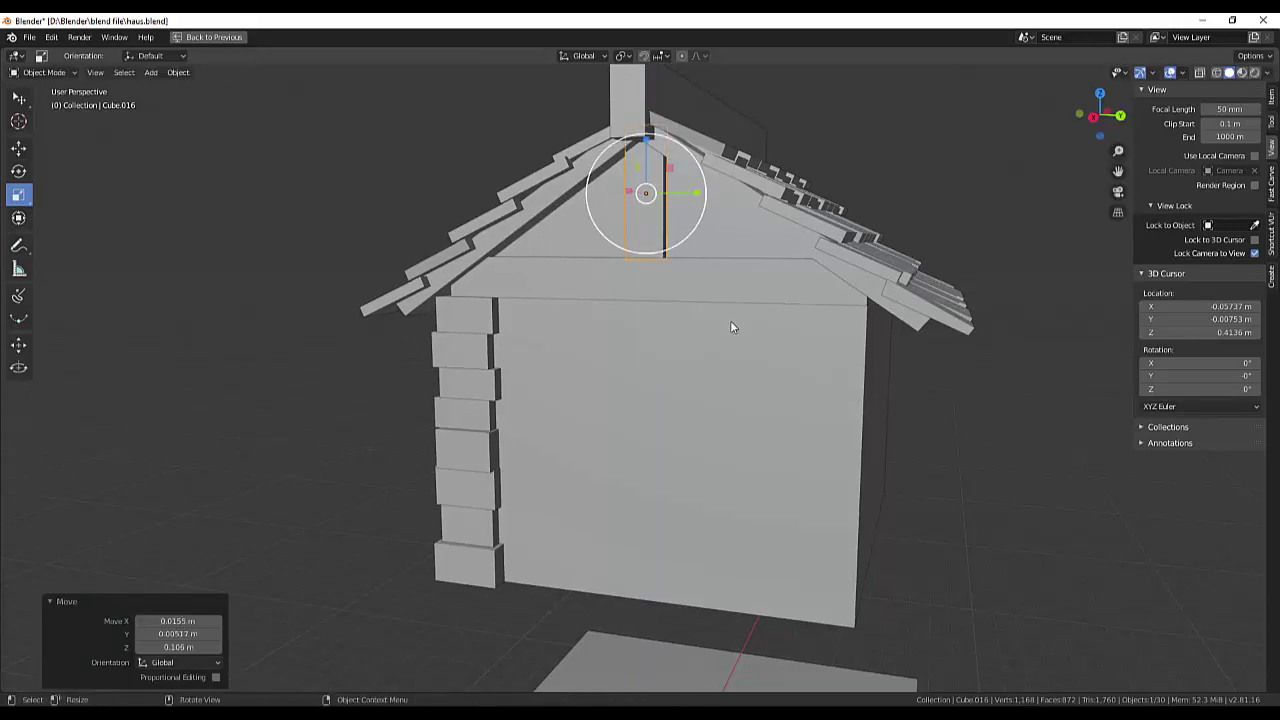
Deselect all, orbit to a near-front view, and select the top corner stone block.
left_click(938, 470)
scroll(976, 425, "down", 2)
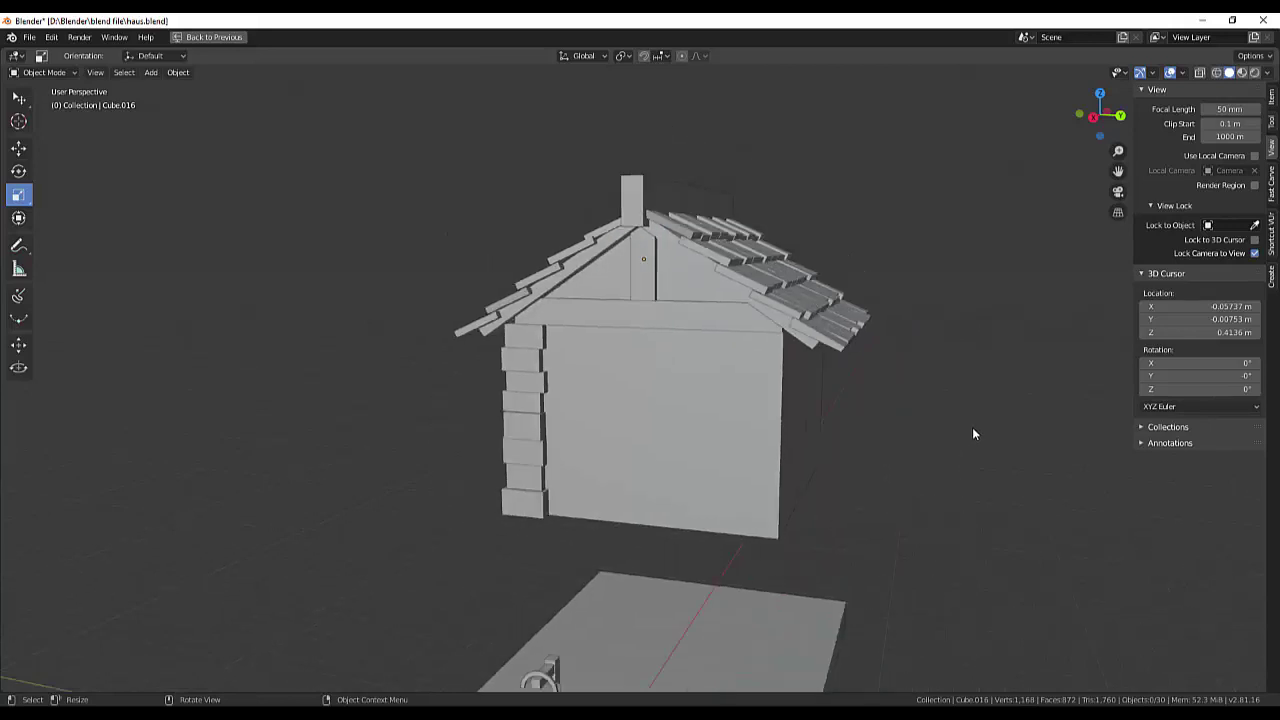
mouse_move(970, 426)
middle_mouse_down()
mouse_move(1054, 406)
mouse_move(1037, 420)
middle_mouse_up()
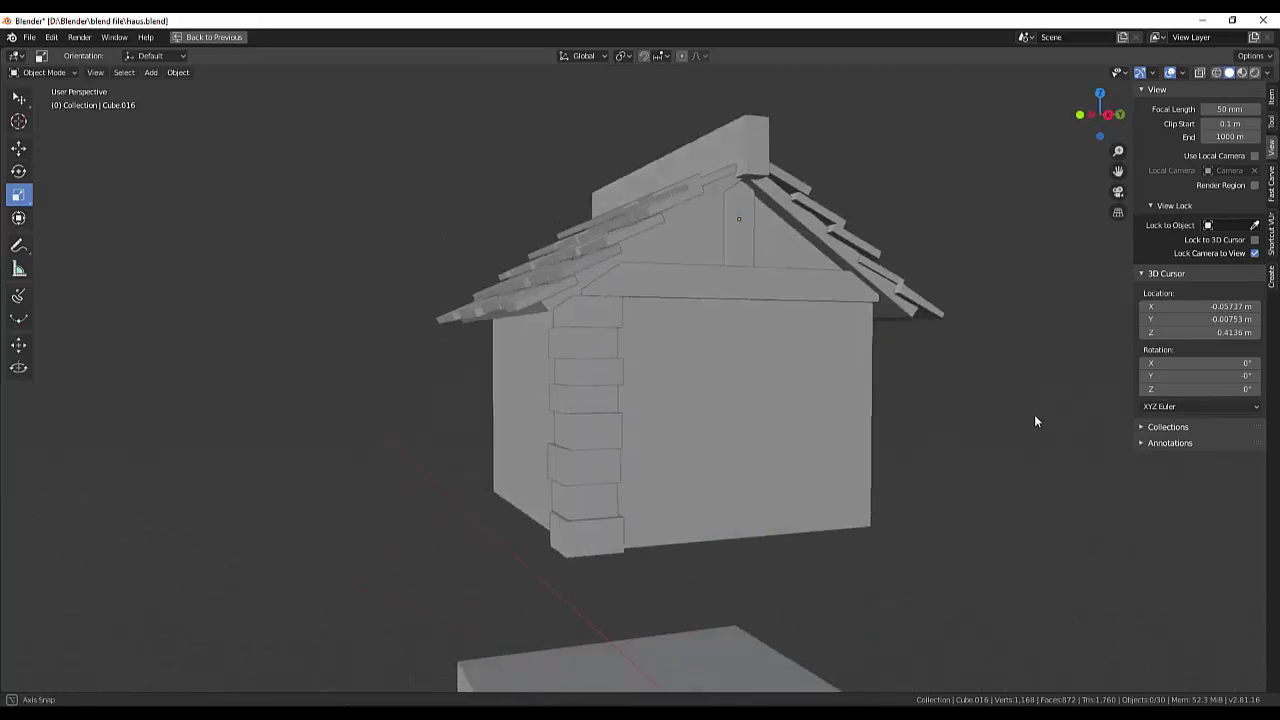
left_click(594, 325)
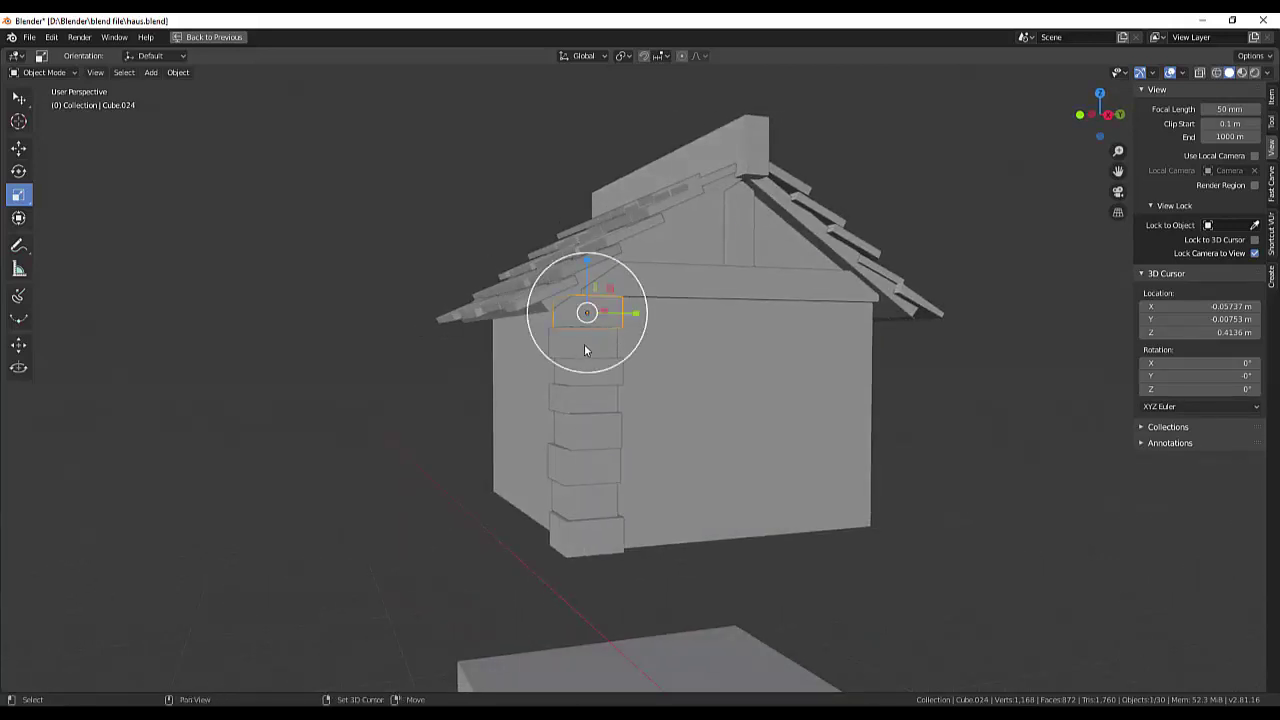
Select all eight corner stone blocks down the left front edge, top to bottom.
left_click(581, 350)
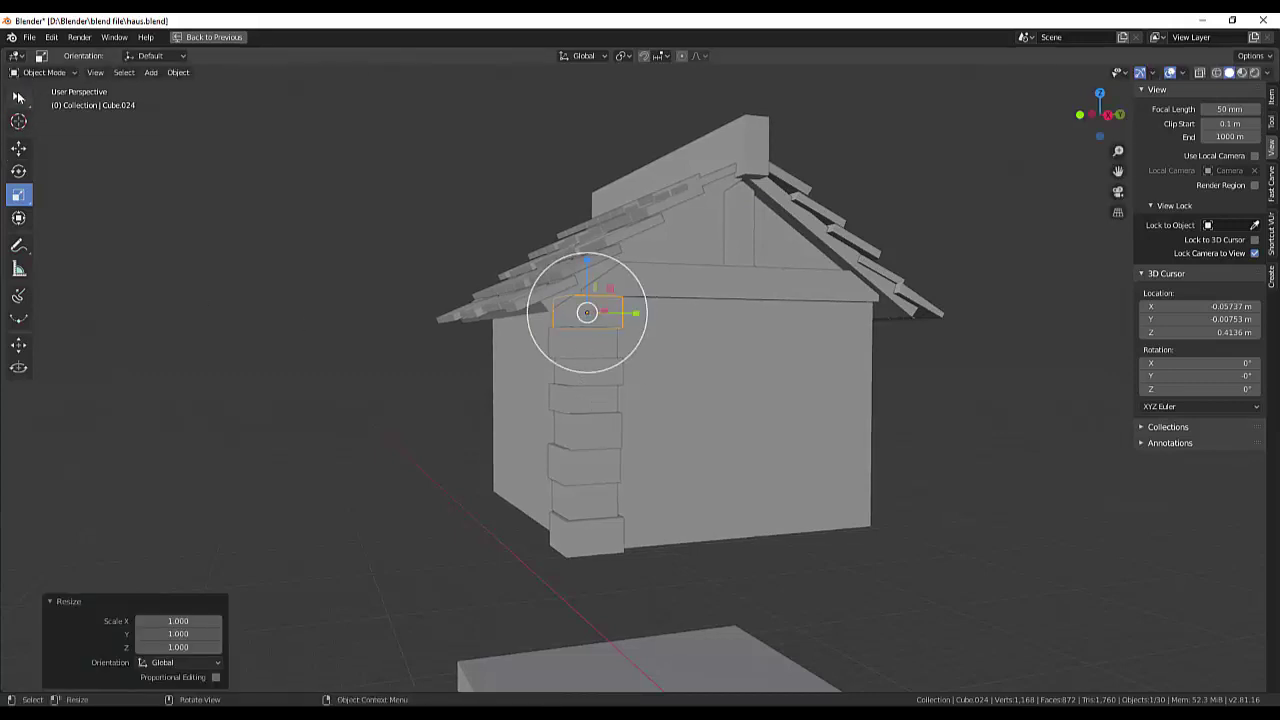
left_click(19, 98)
left_click(584, 342, "shift")
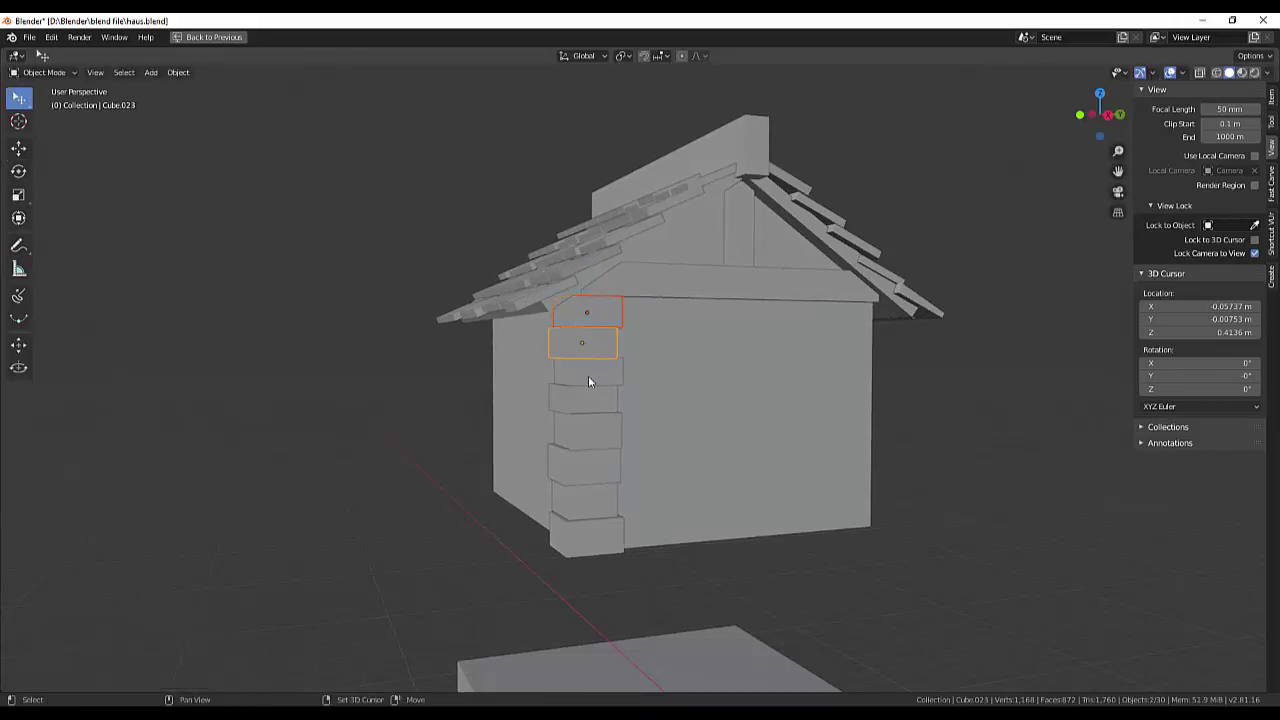
left_click(588, 373, "shift")
left_click(591, 408, "shift")
left_click(598, 432, "shift")
left_click(593, 470, "shift")
left_click(590, 505, "shift")
left_click(594, 538, "shift")
Collapse the sidebar's View section and orbit to a straight front view.
left_click(1143, 90)
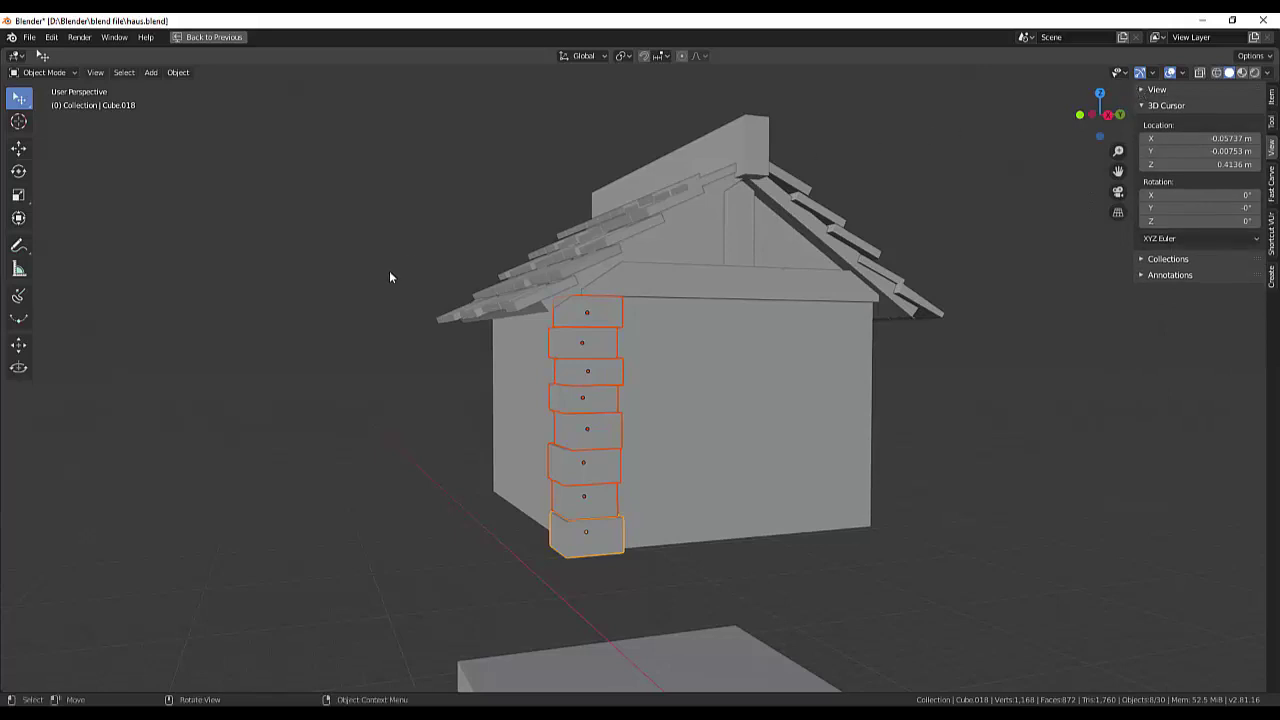
mouse_move(1047, 418)
middle_mouse_down()
mouse_move(940, 407)
mouse_move(1019, 416)
middle_mouse_up()
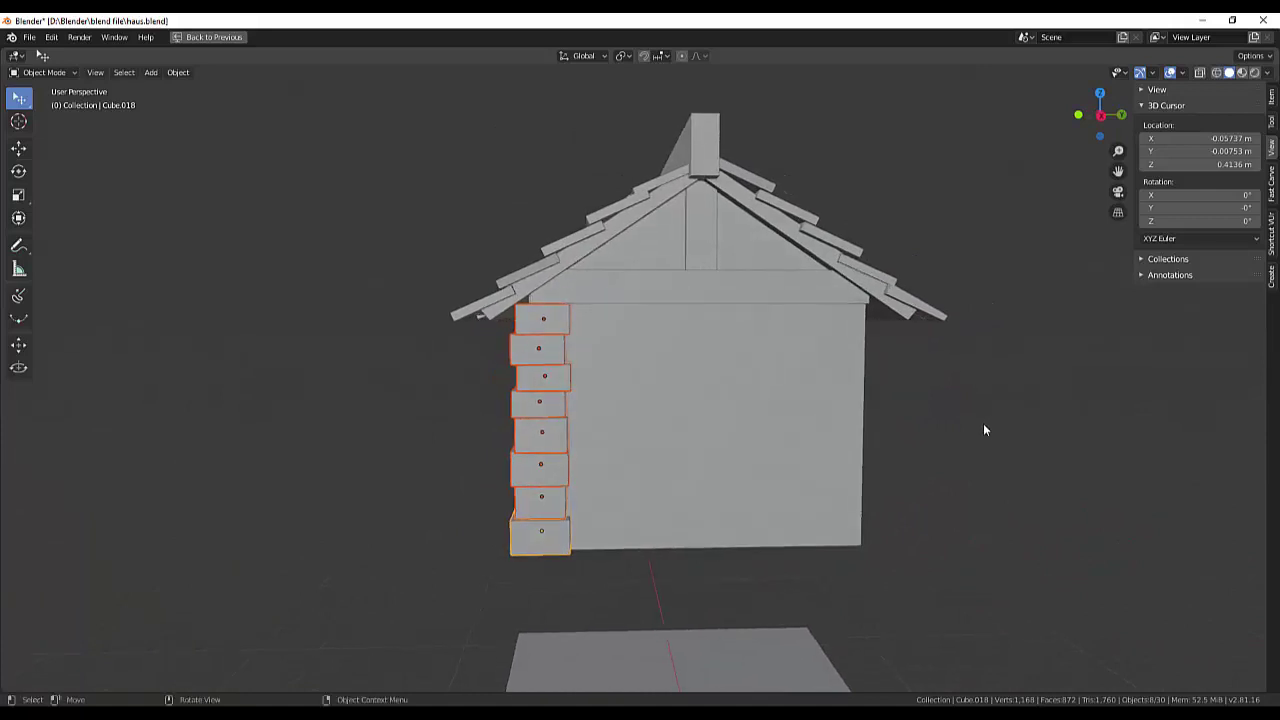
key("shift")
left_click(1268, 73)
left_click(1268, 73)
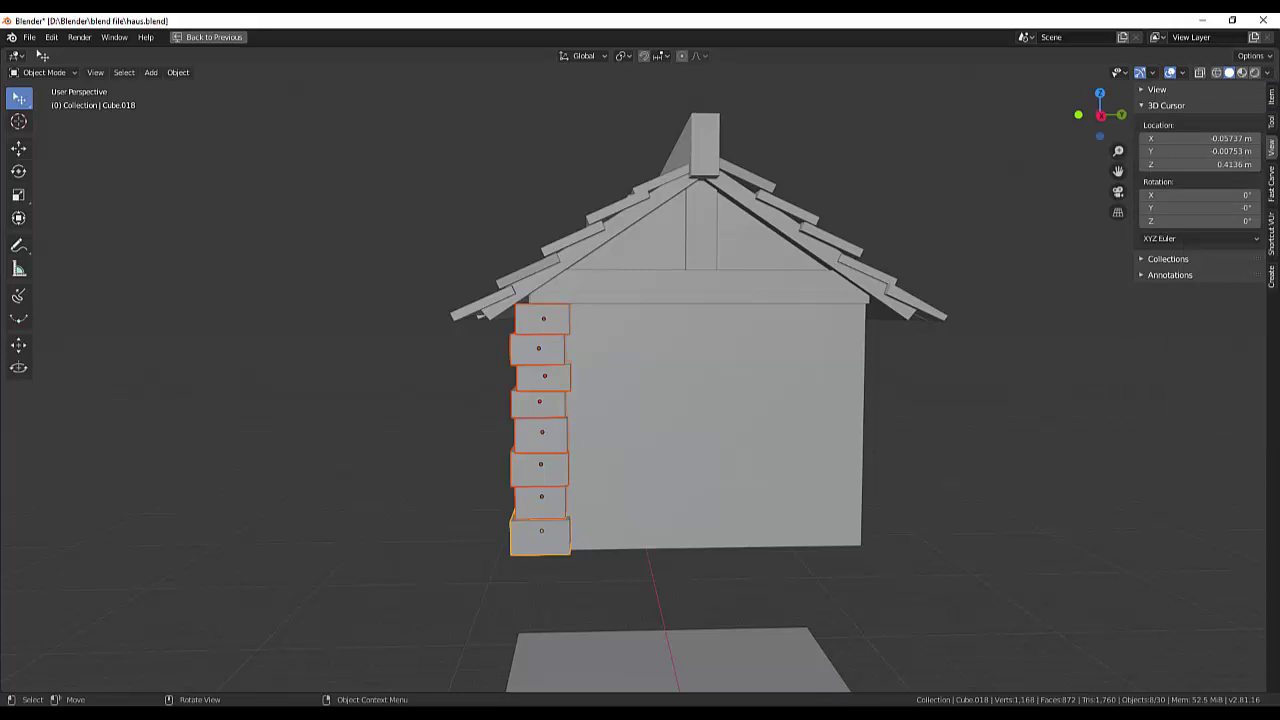
left_click(42, 72)
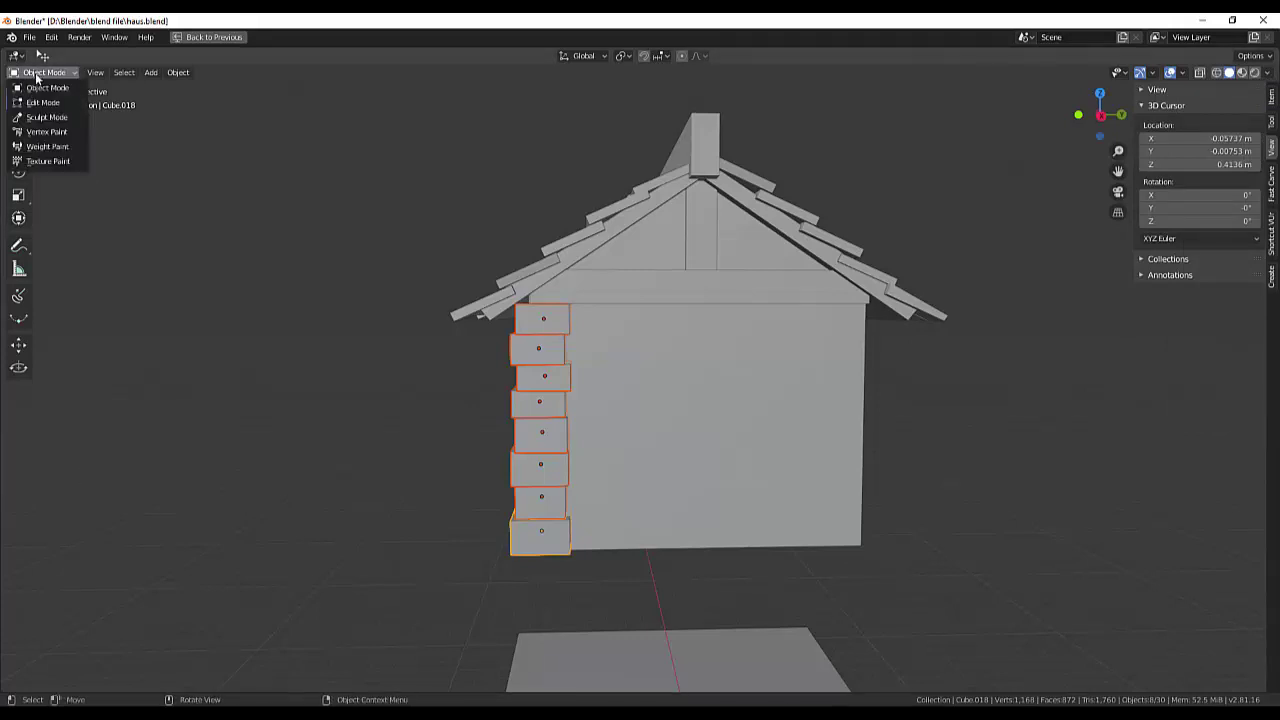
left_click(40, 103)
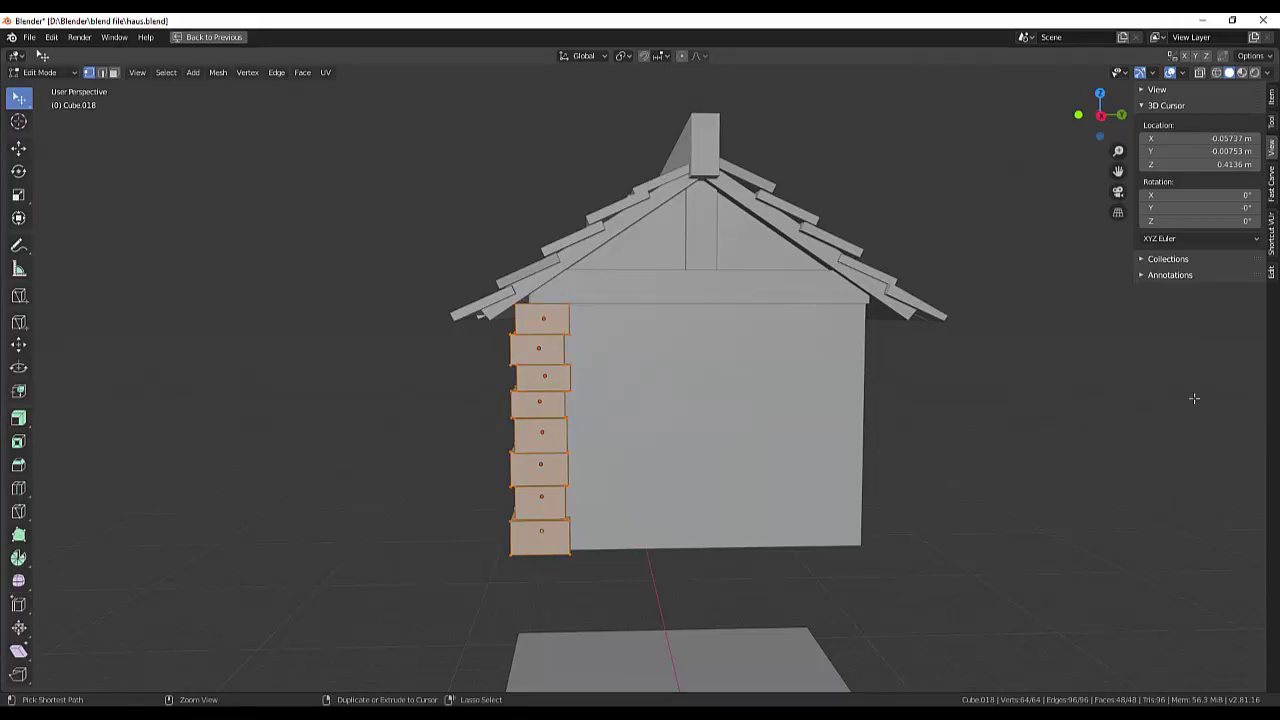
key("alt+a")
key("shift")
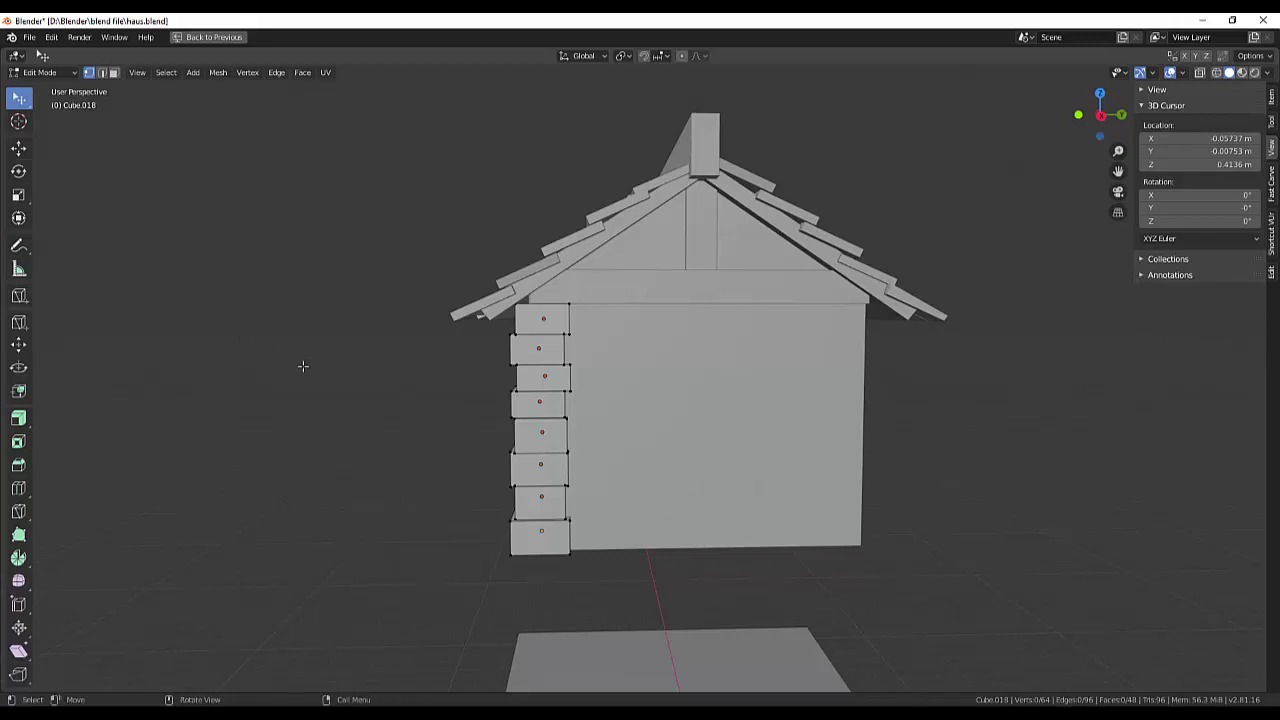
key("Tab")
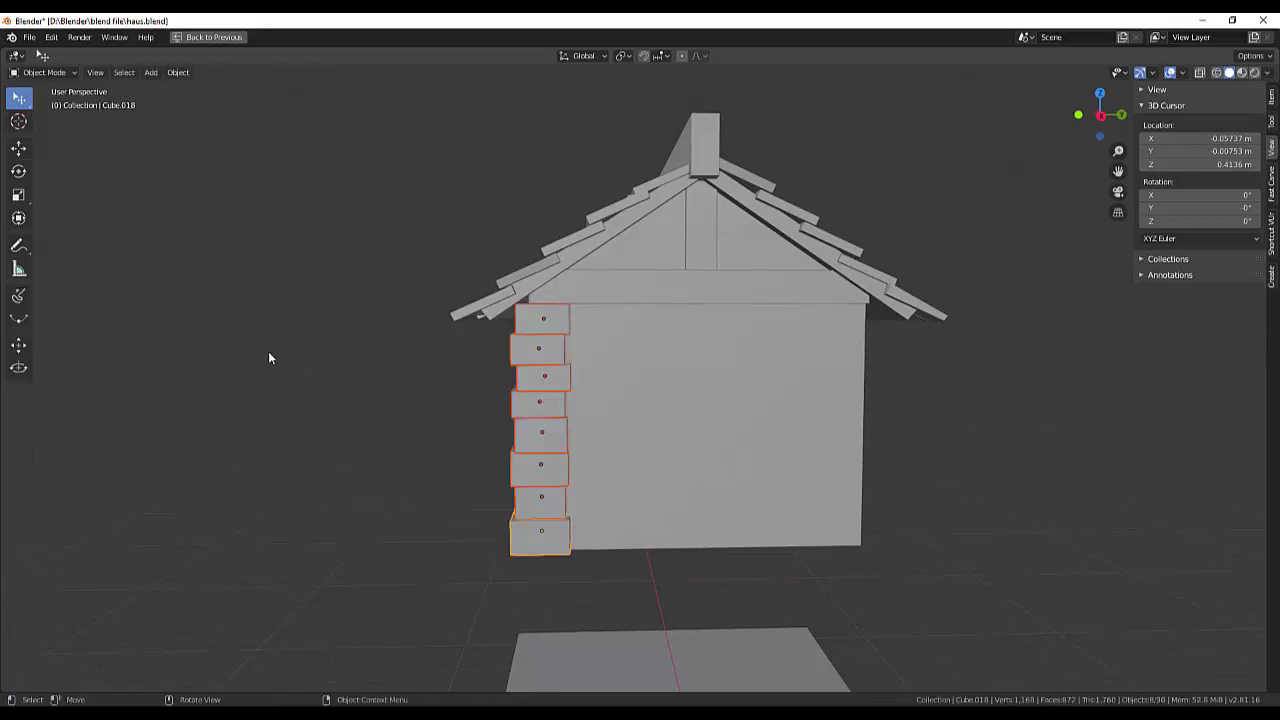
Duplicate the corner block column and place the copy along Y at the right wall corner.
scroll(946, 503, "down", 1)
scroll(948, 505, "down", 2)
scroll(948, 505, "up", 1)
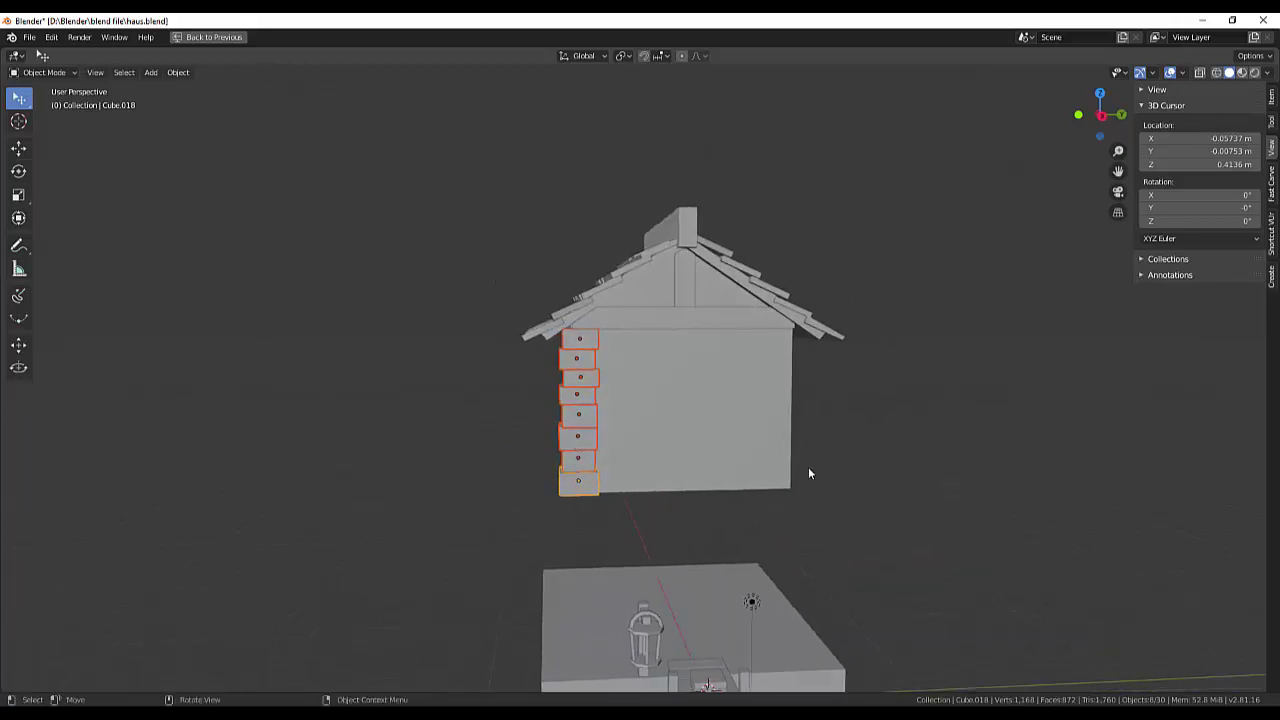
key("shift")
key("shift+d")
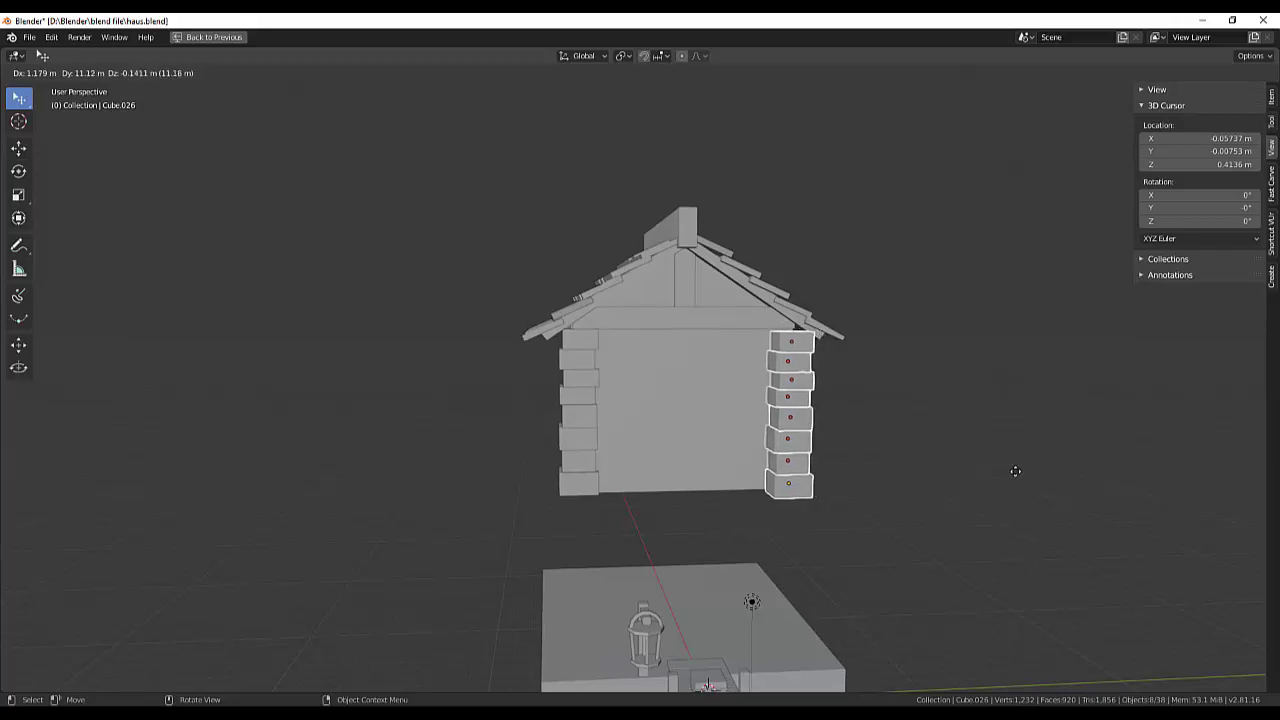
key("y")
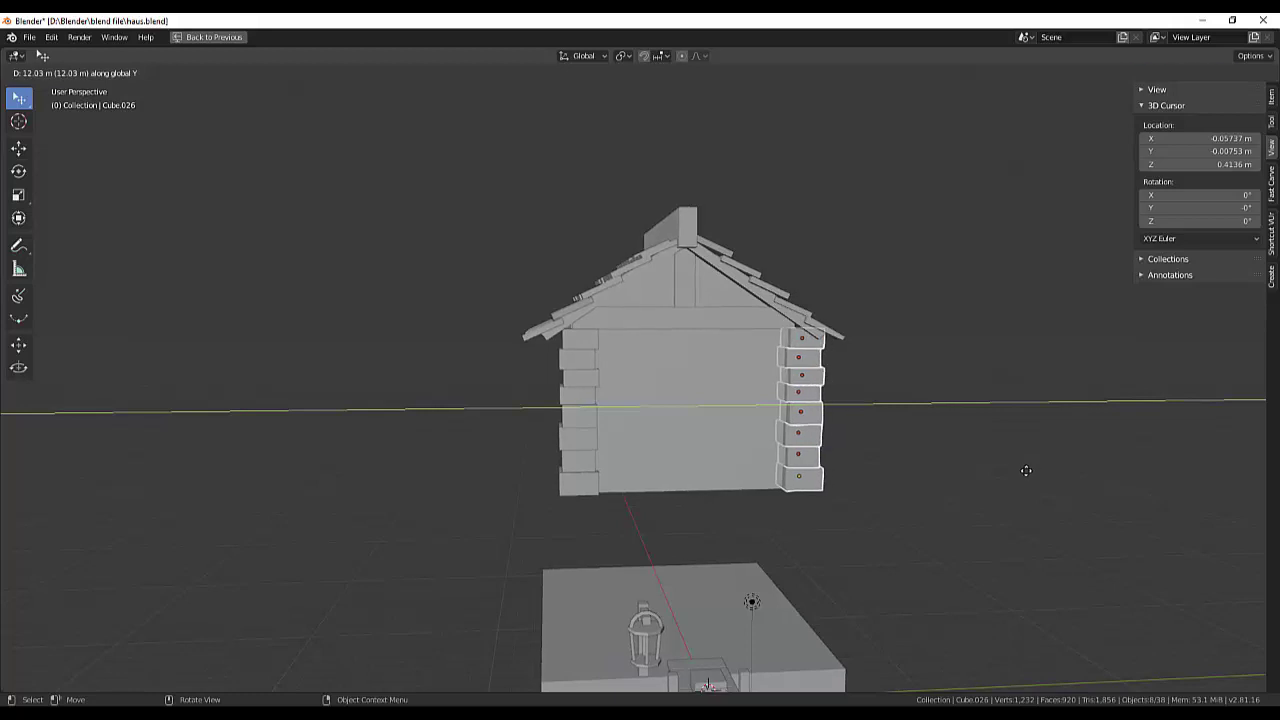
left_click(1026, 470)
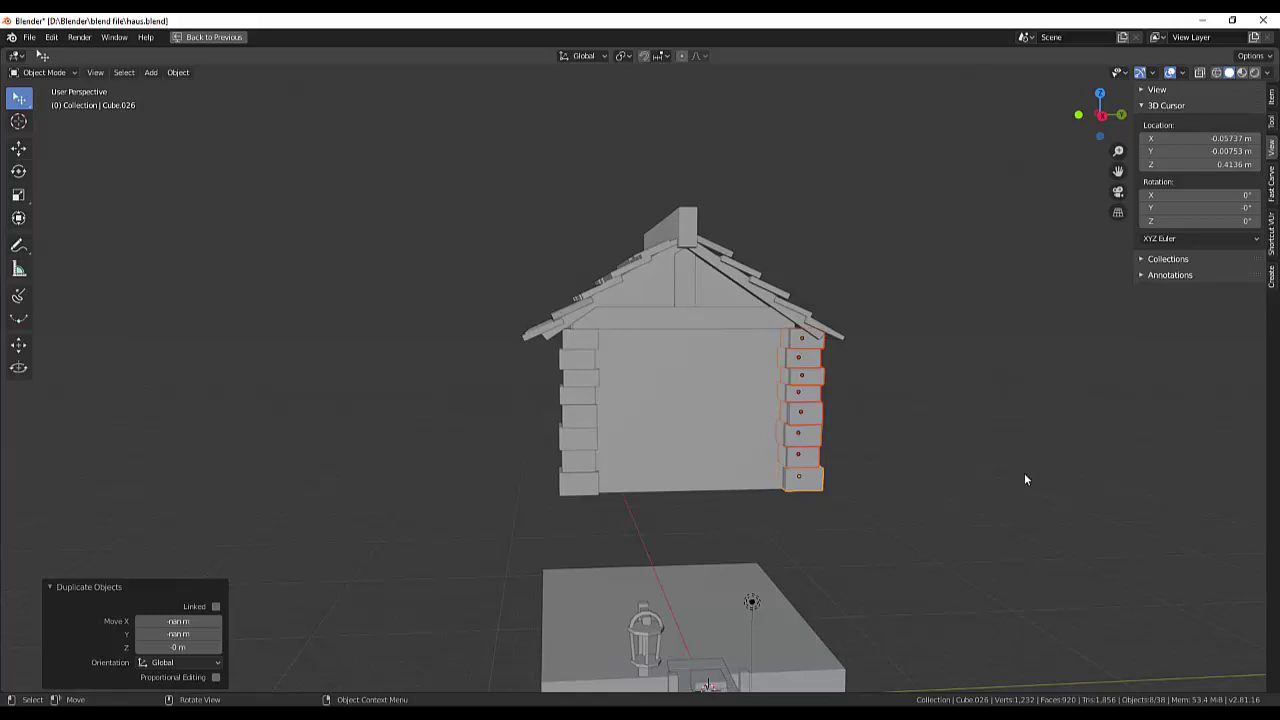
Try rotating the copied column about Z, then undo the rotation.
key("r")
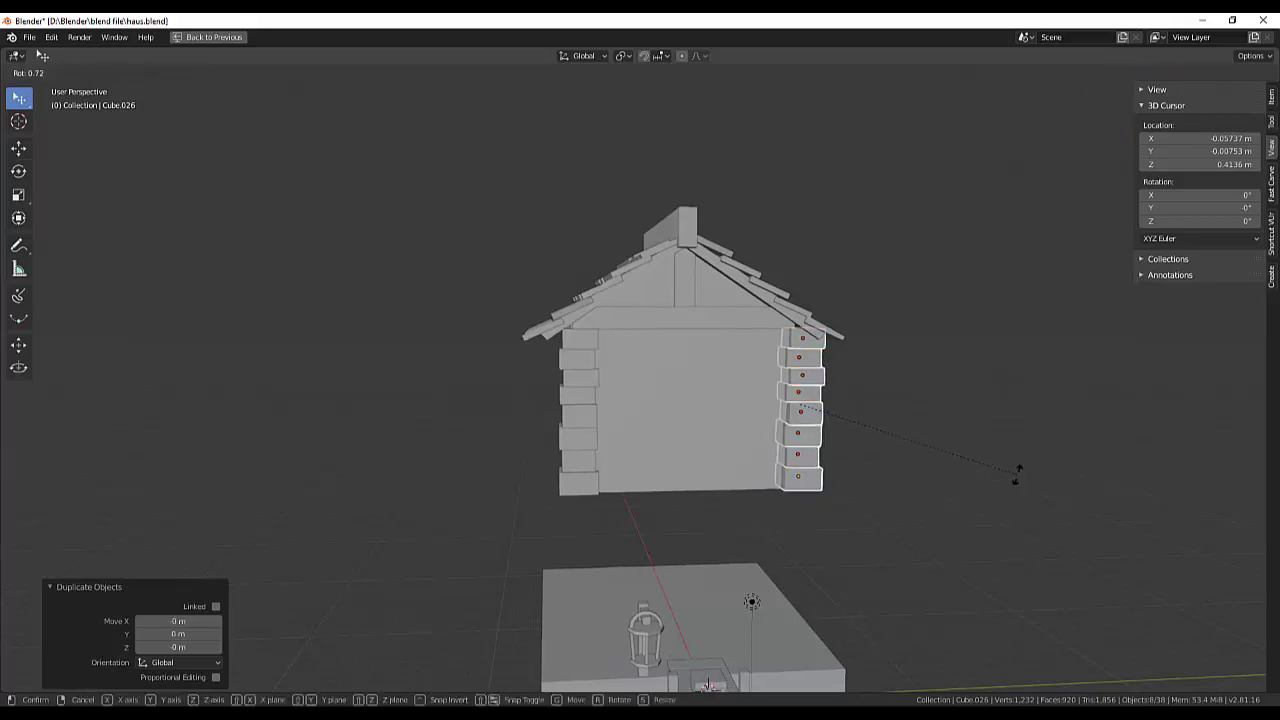
key("z")
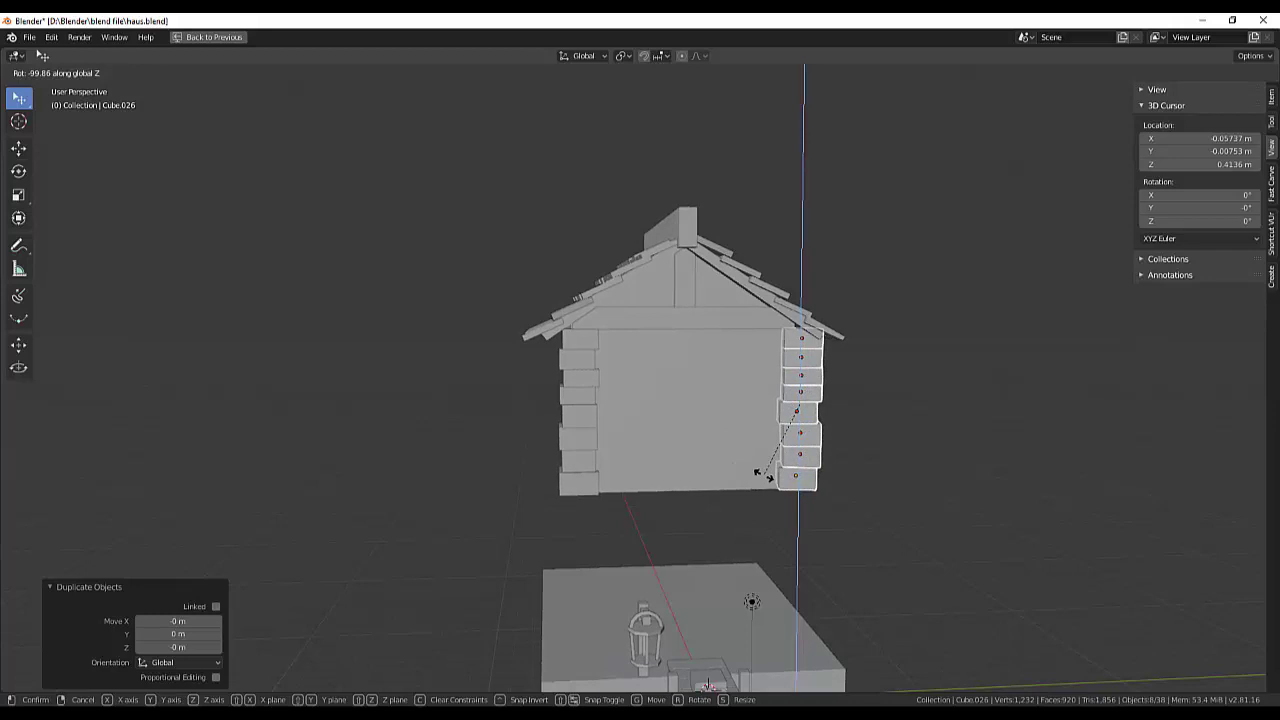
left_click(763, 476)
mouse_move(918, 419)
middle_mouse_down()
mouse_move(812, 378)
mouse_move(843, 309)
mouse_move(889, 346)
middle_mouse_up()
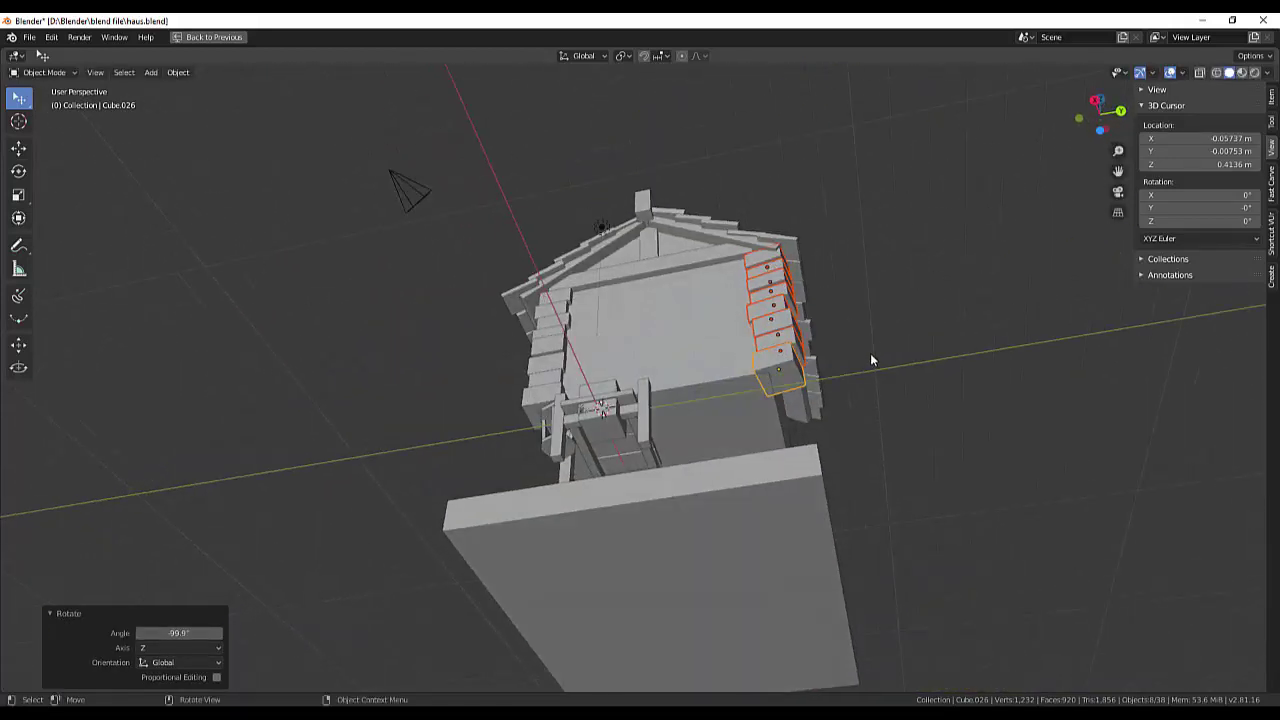
key("ctrl+z")
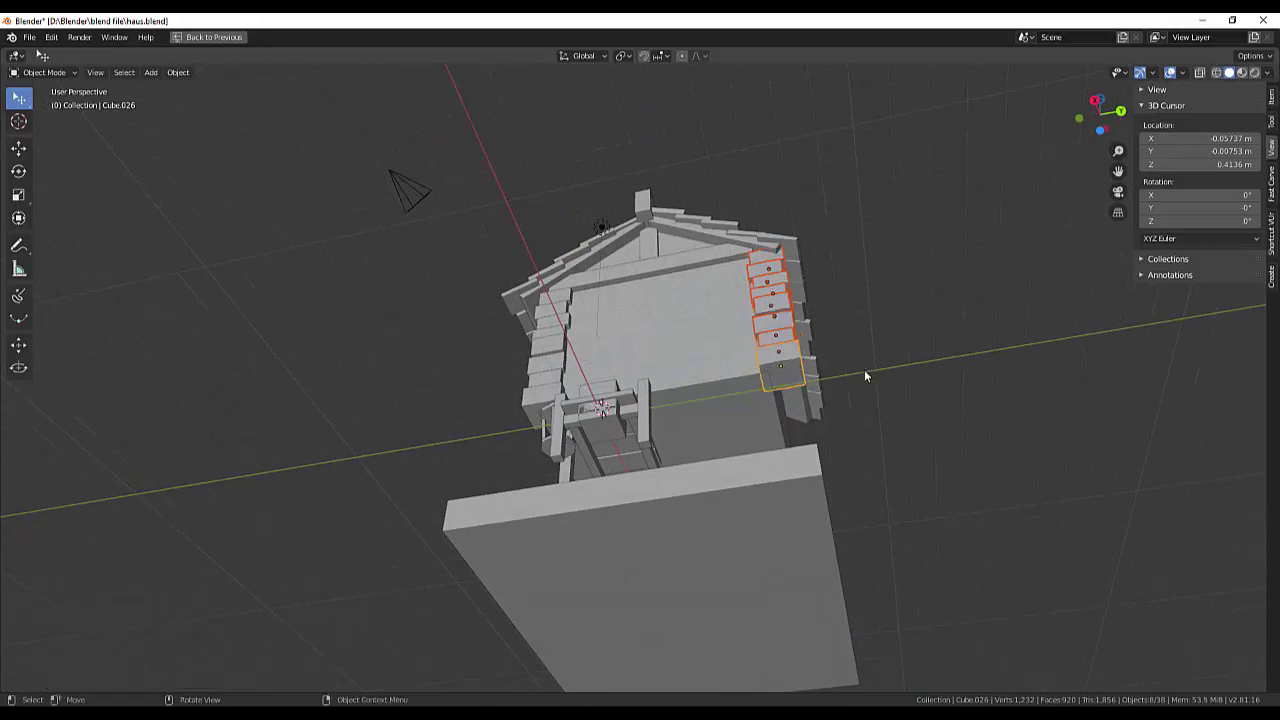
middle_click_drag(864, 376, 879, 428)
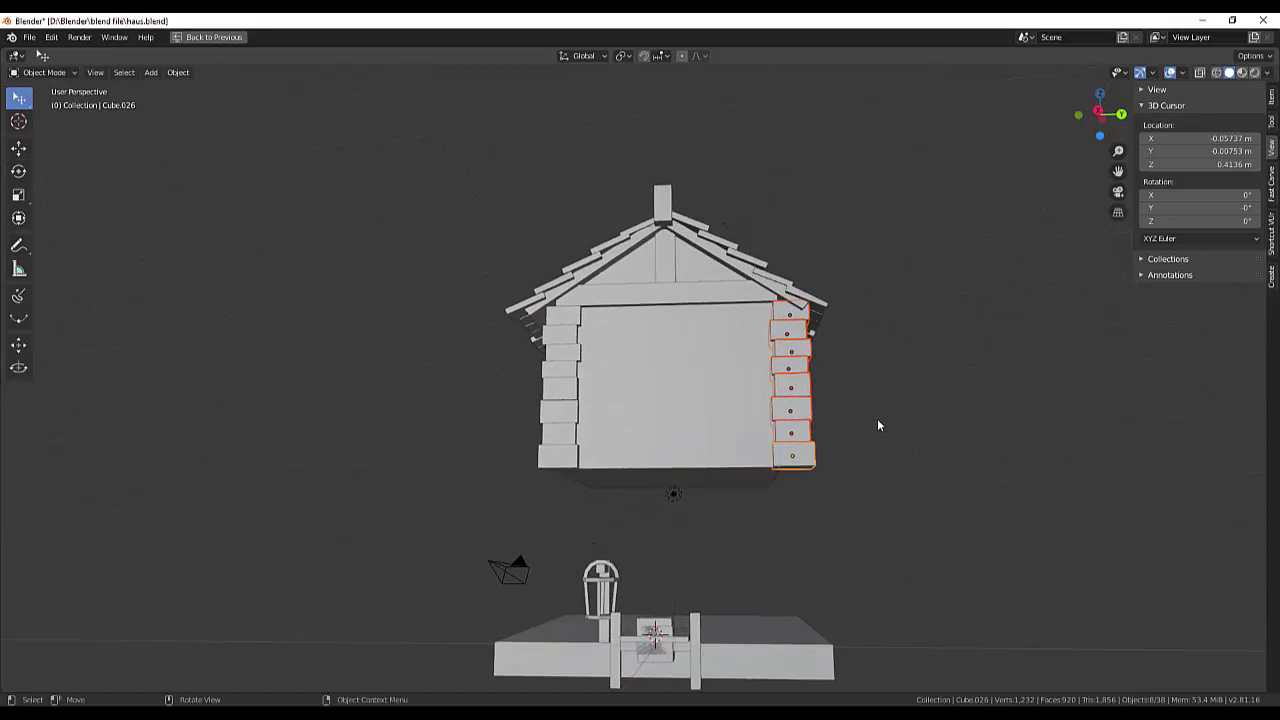
In Right Ortho view, shift the copied column −0.776 m on Y and −0.0776 m on Z.
key("KP_3")
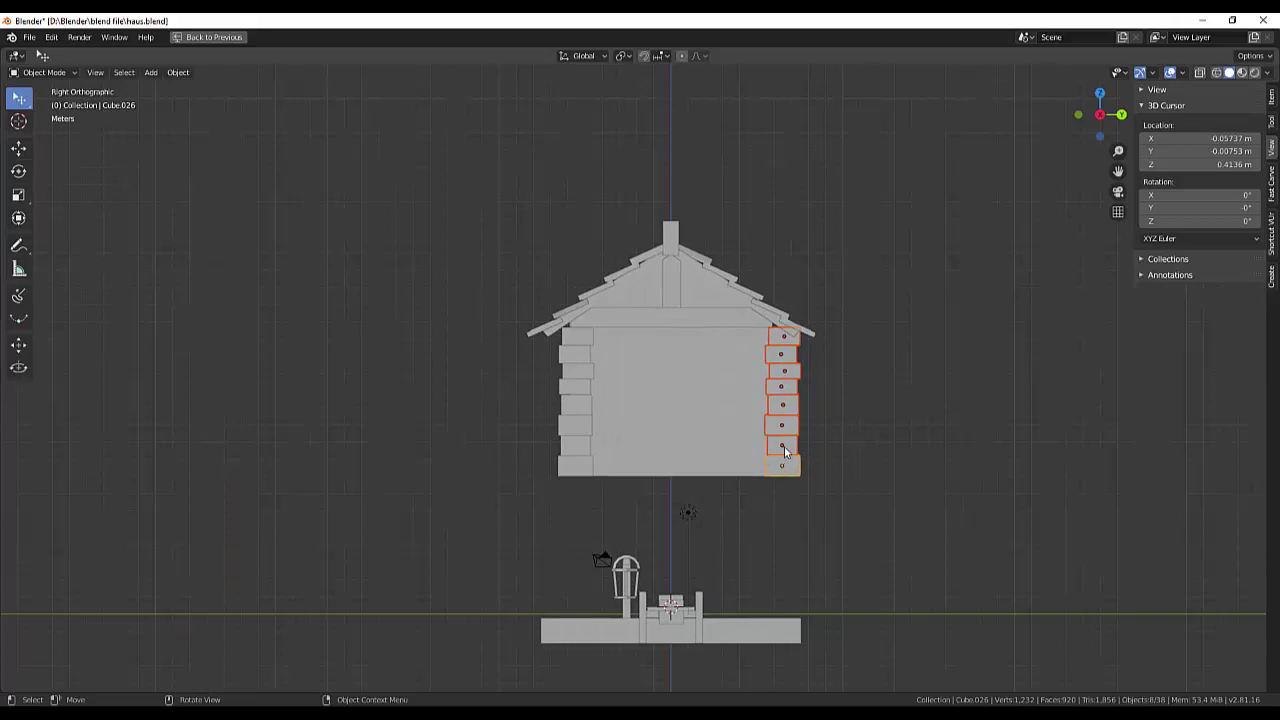
key("g")
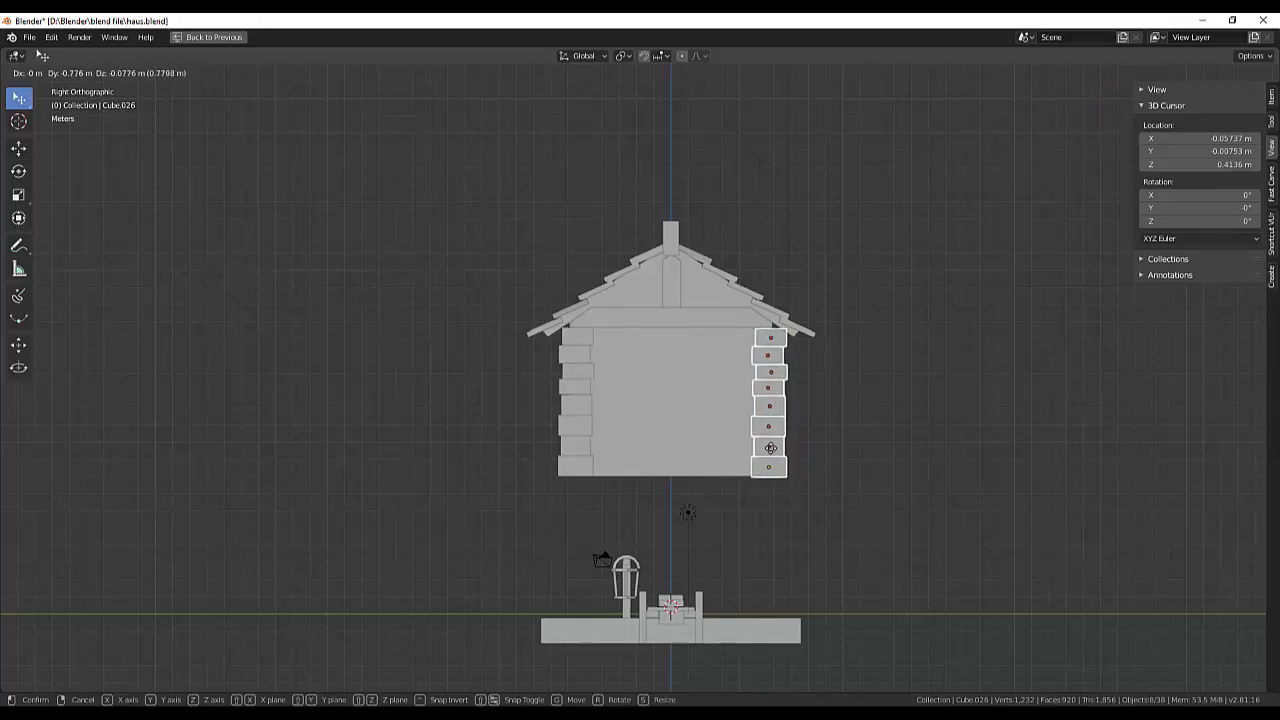
left_click(770, 448)
key("KP_5")
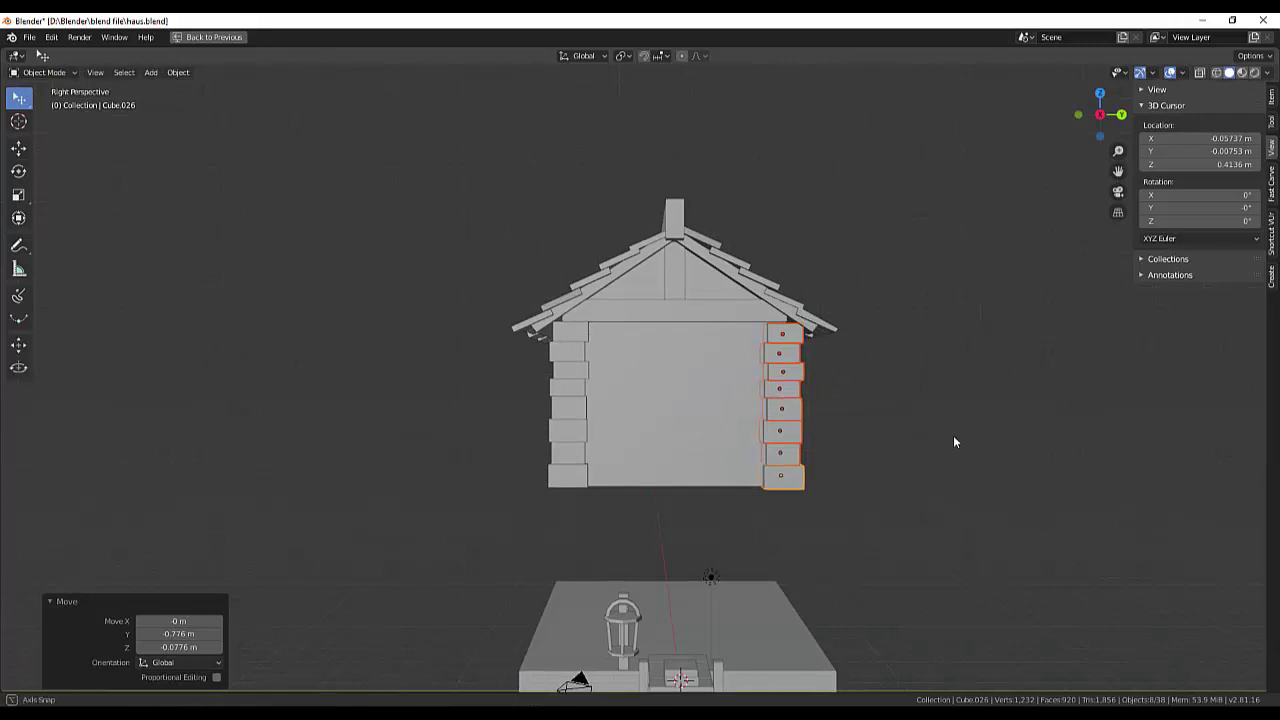
middle_click_drag(953, 442, 857, 443)
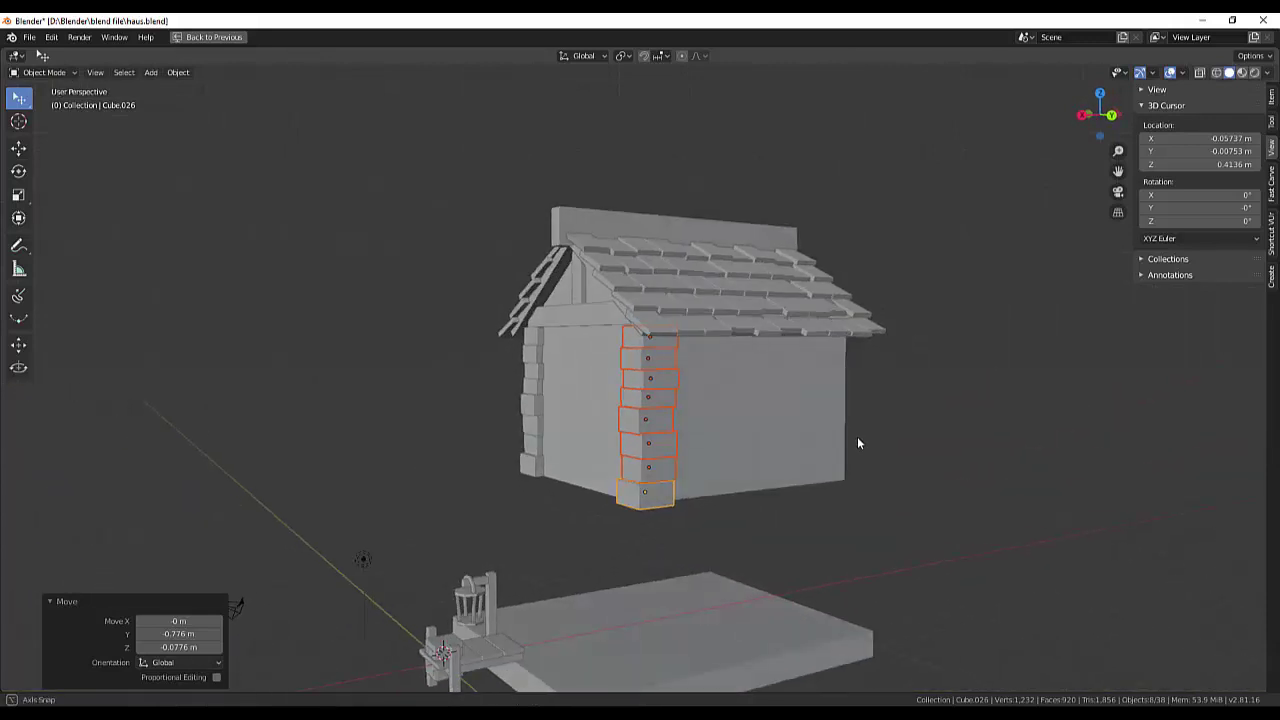
Select every block of the right corner column.
left_click(660, 405)
left_click(640, 342)
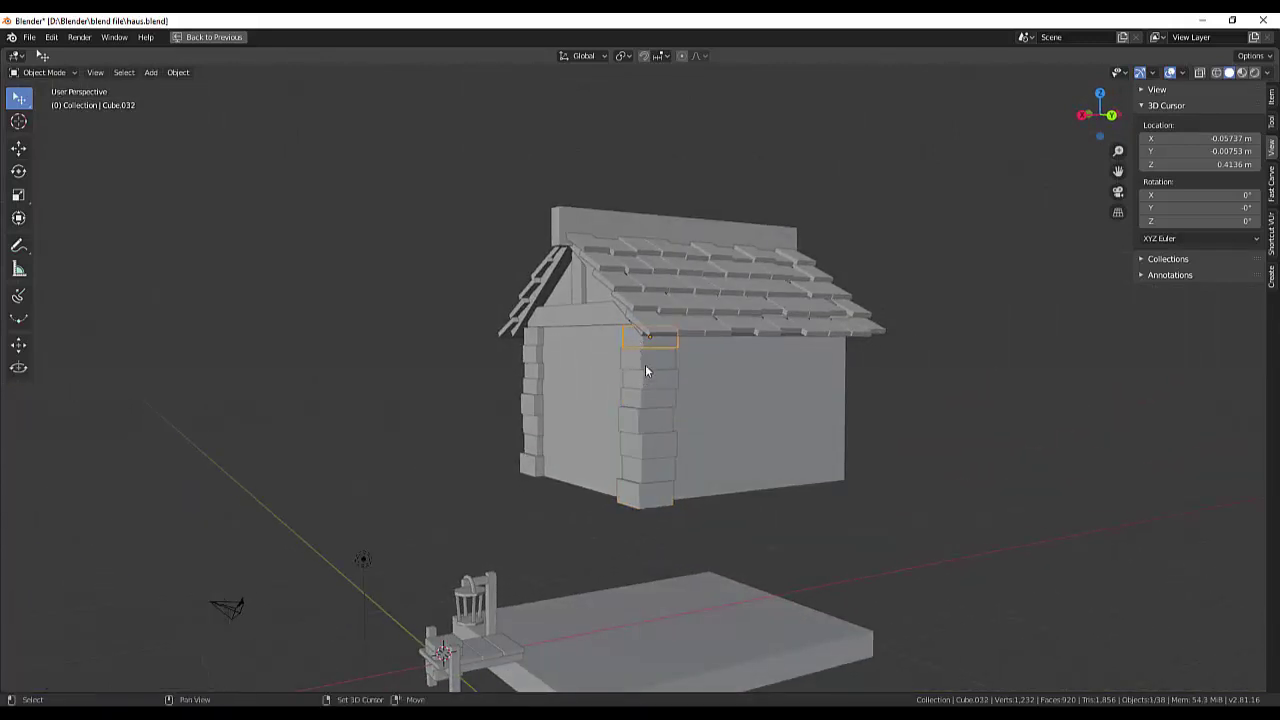
left_click(649, 358, "shift")
left_click(652, 379, "shift")
left_click(653, 442, "shift")
left_click(653, 468, "shift")
left_click(648, 492, "shift")
Add the left corner column's blocks to the selection and switch to front orthographic view.
left_click(530, 463, "shift")
left_click(531, 443, "shift")
left_click(531, 423, "shift")
left_click(531, 404, "shift")
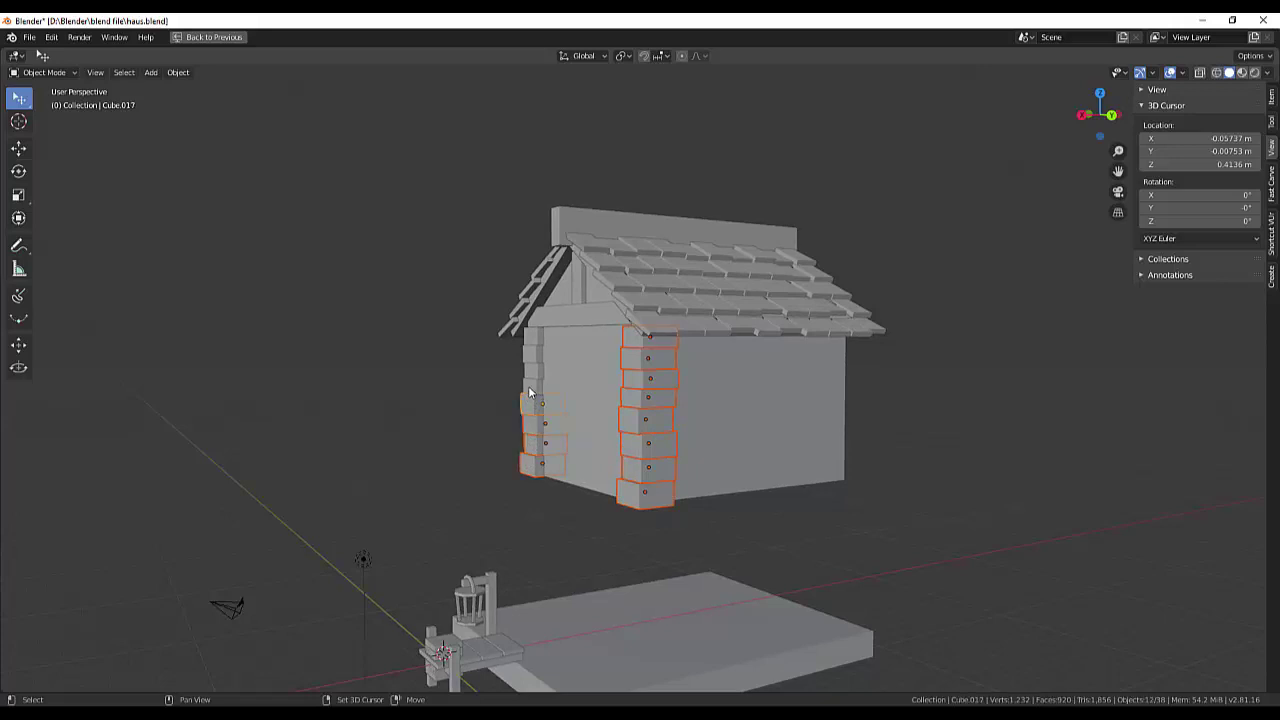
left_click(531, 385, "shift")
left_click(531, 366, "shift")
left_click(531, 343, "shift")
left_click(531, 356, "shift")
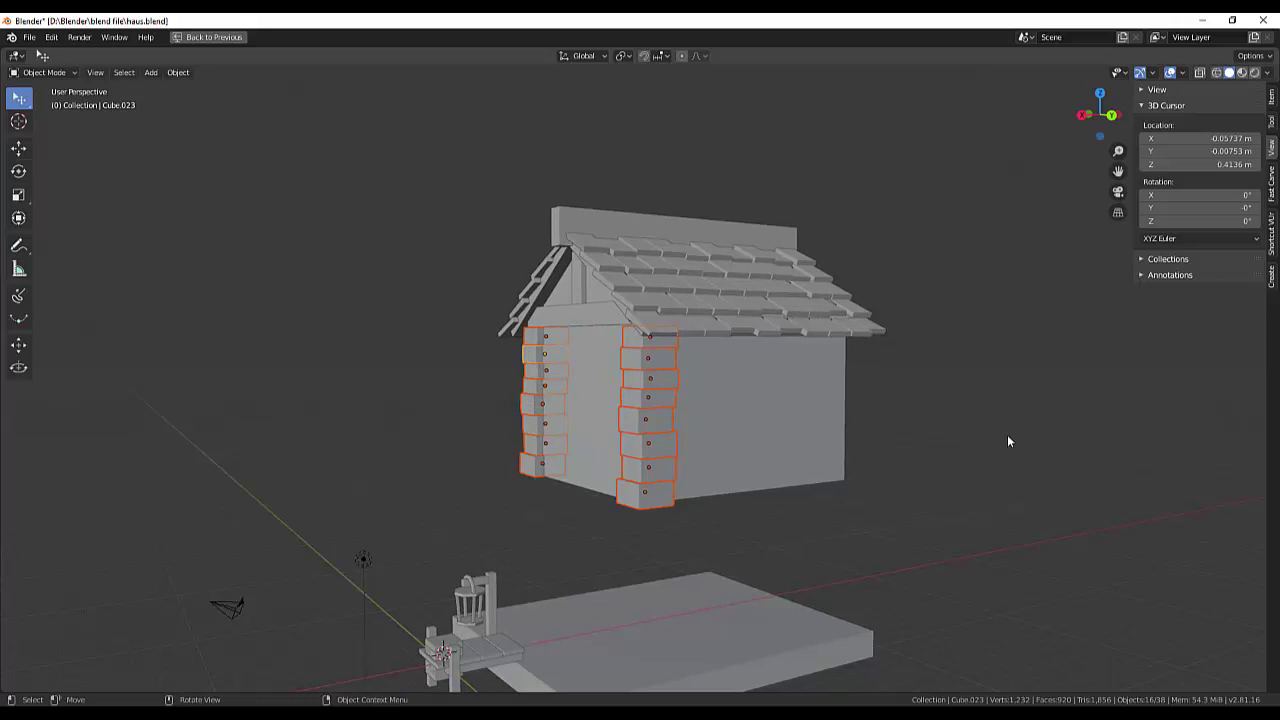
middle_click_drag(1008, 441, 942, 441)
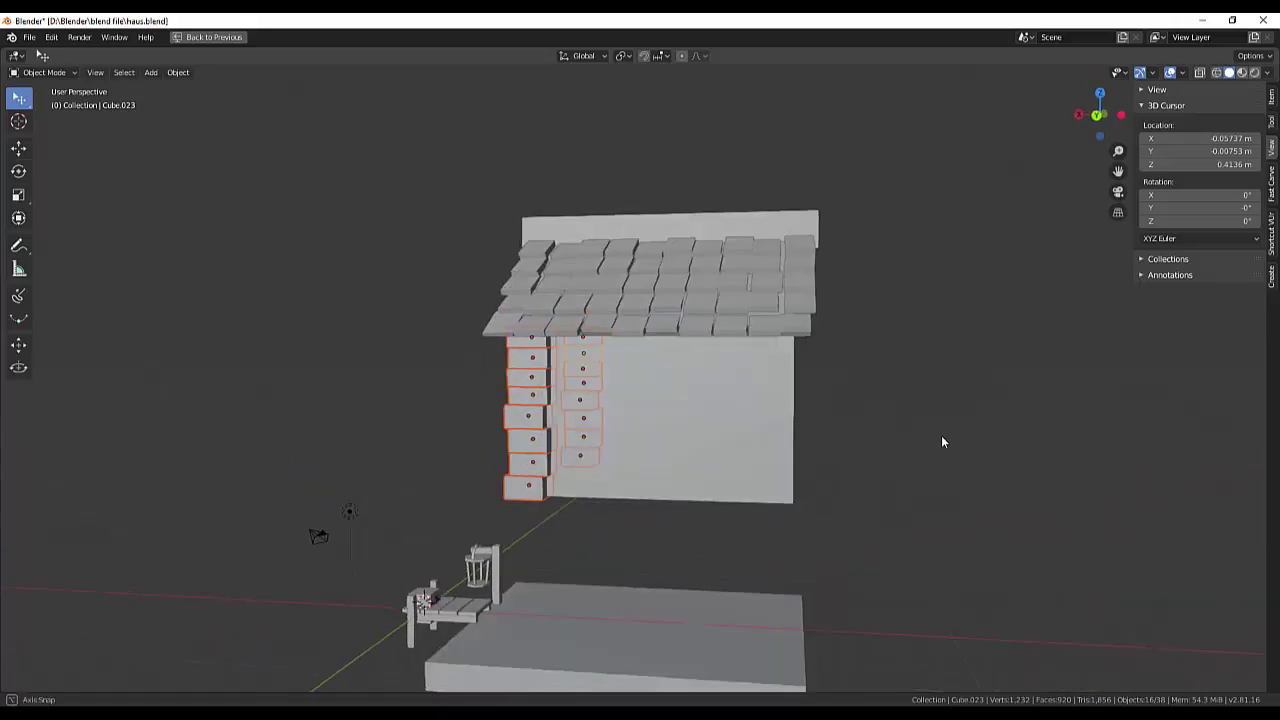
key("KP_3")
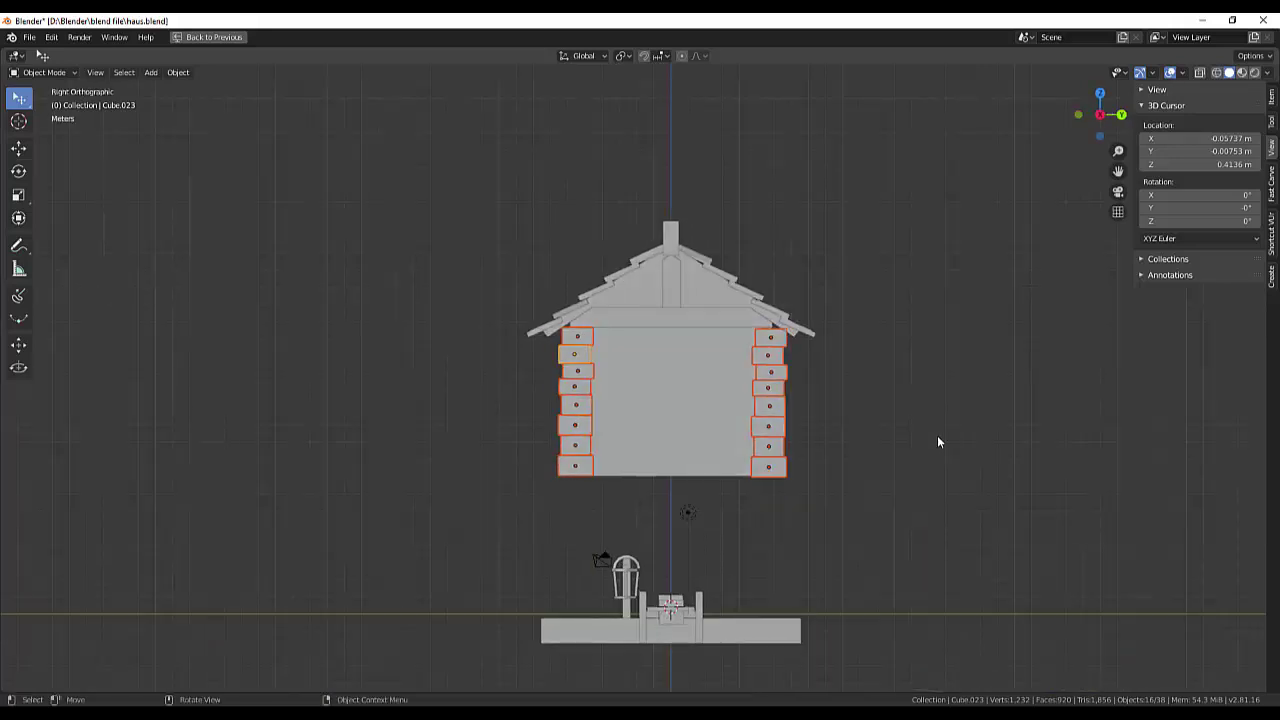
key("KP_1")
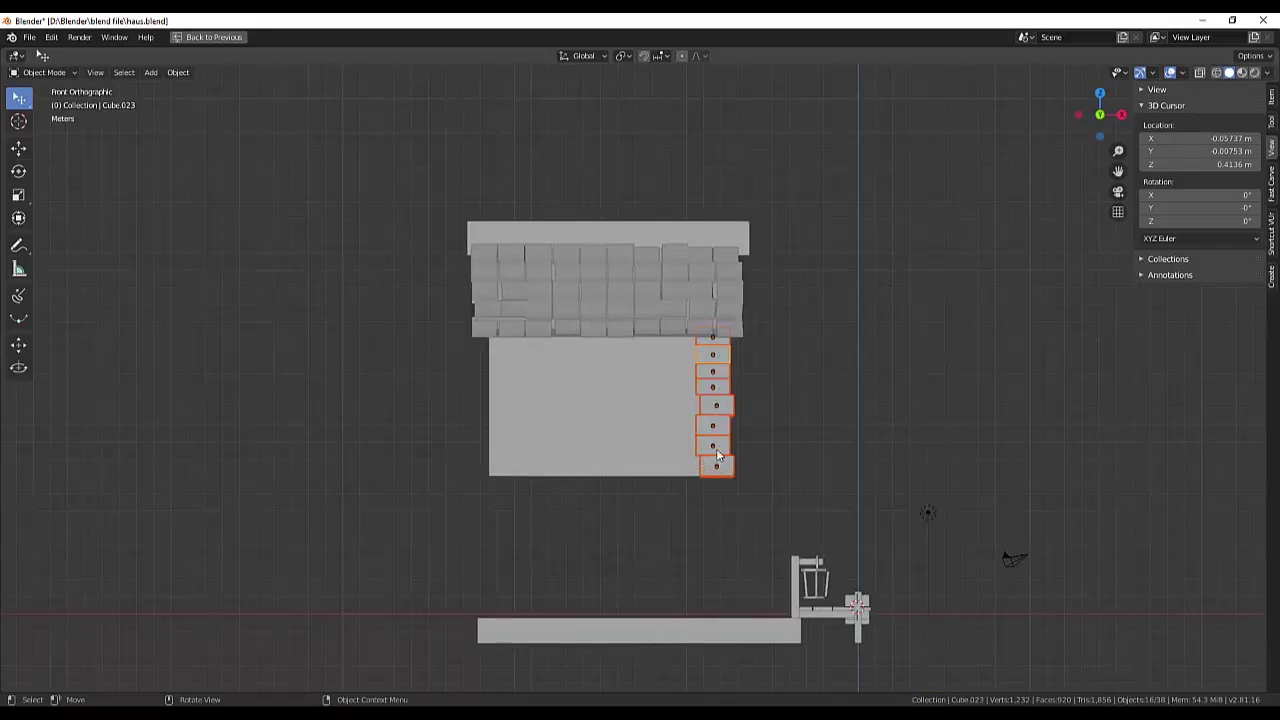
Duplicate the corner blocks in place and box-select the copied columns.
key("shift+d")
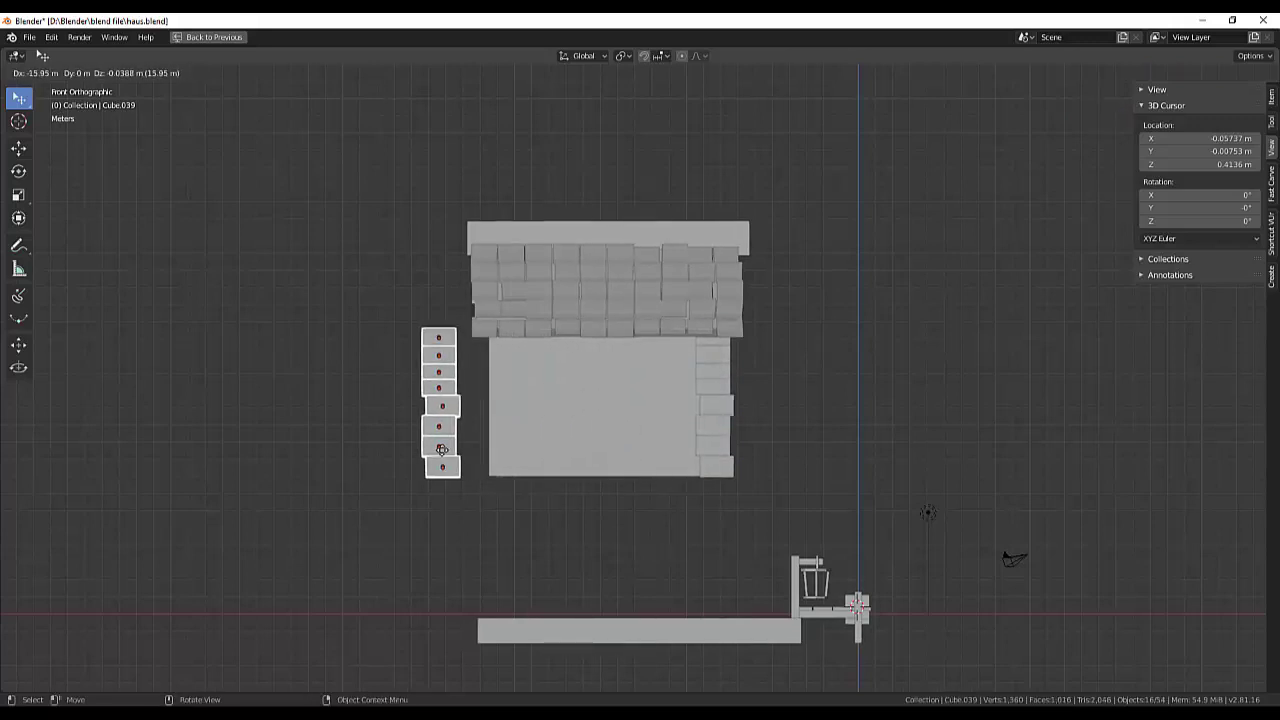
right_click(441, 449)
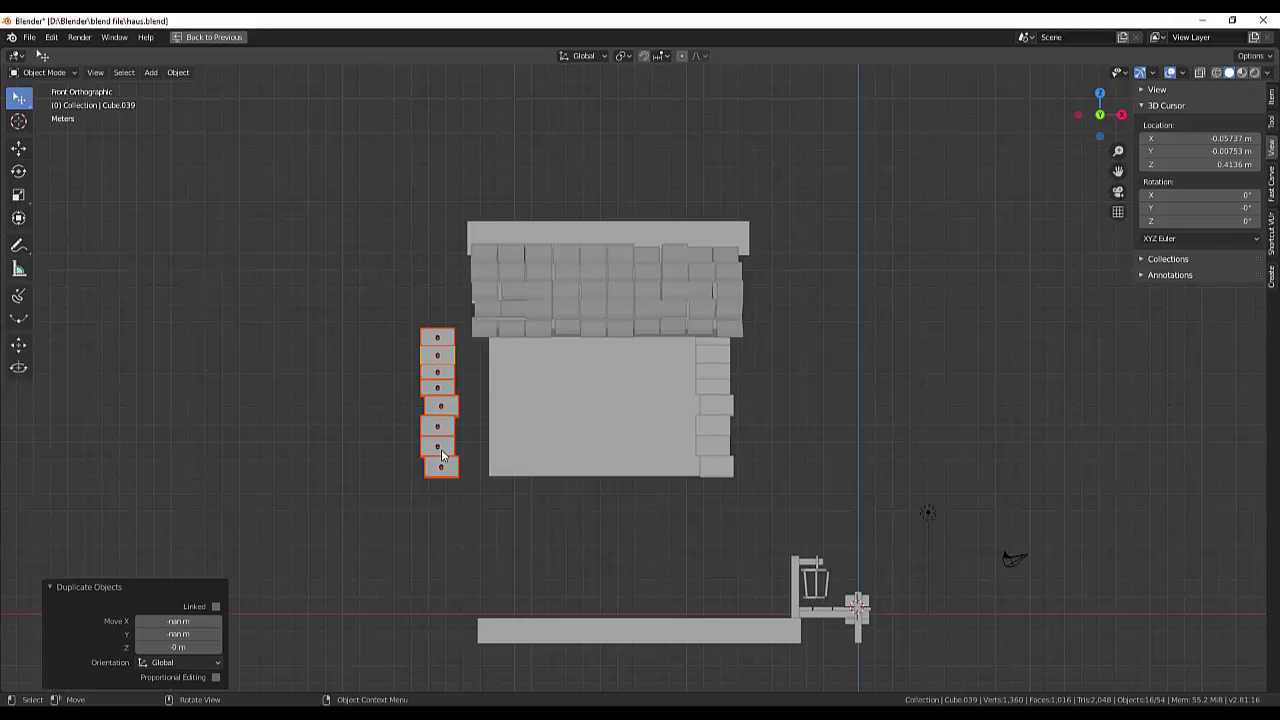
left_click(441, 449)
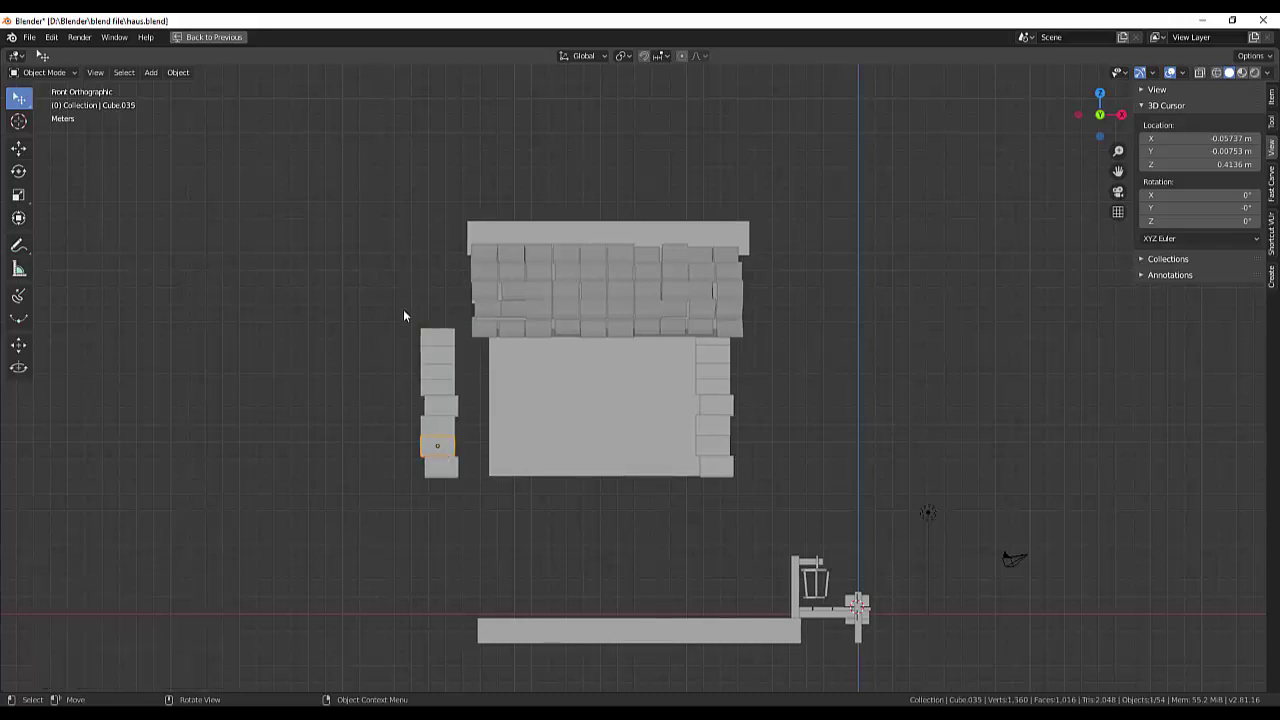
left_click_drag(18, 98, 50, 131)
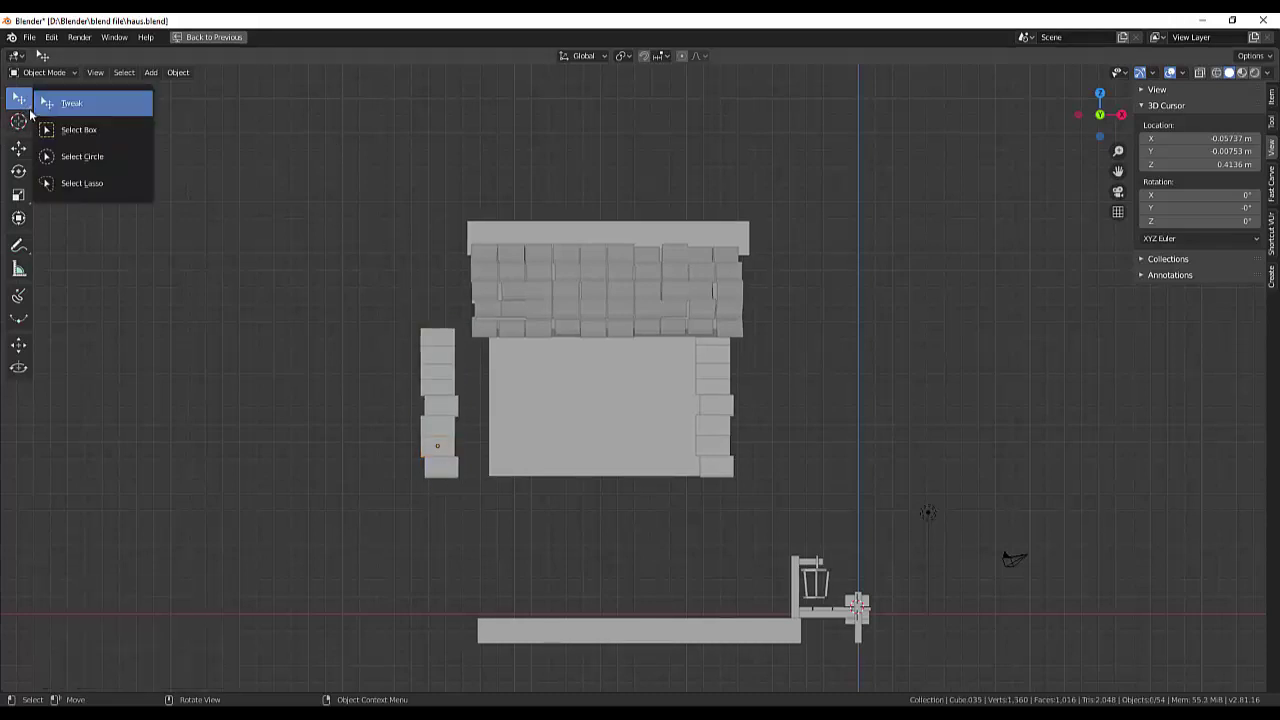
left_click_drag(404, 310, 465, 520)
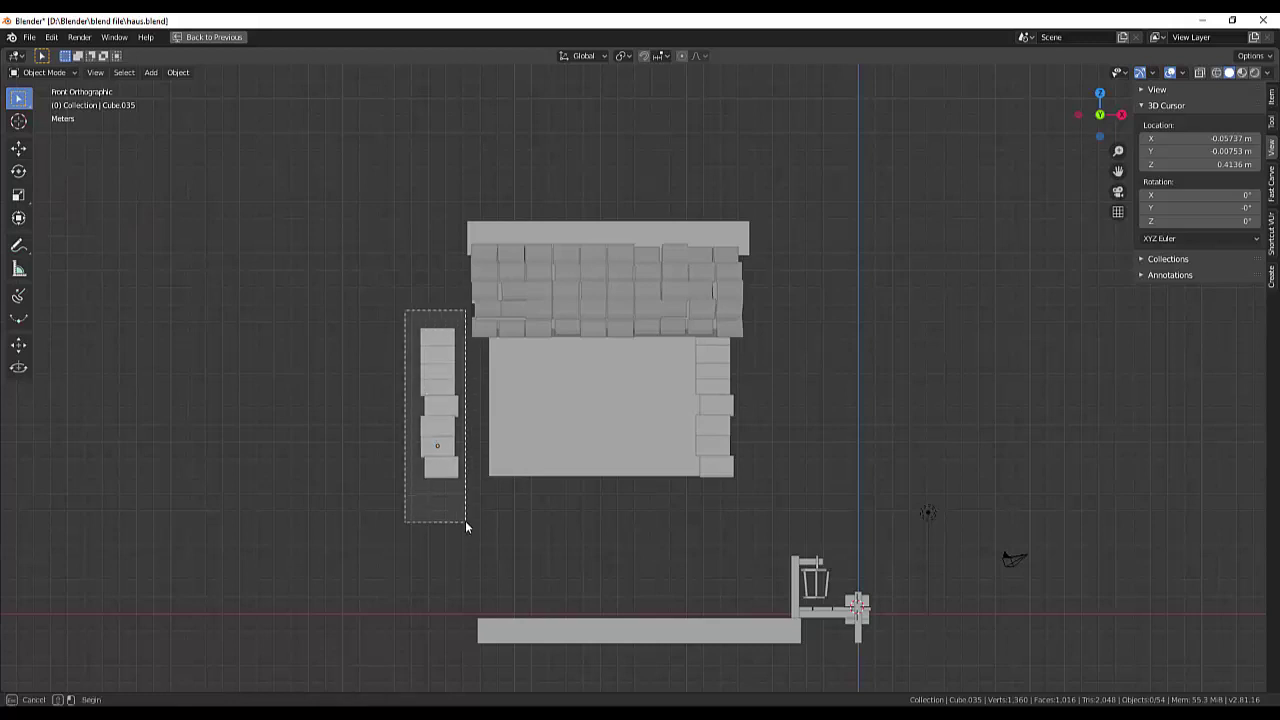
mouse_move(478, 426)
middle_mouse_down()
mouse_move(532, 451)
mouse_move(519, 444)
middle_mouse_up()
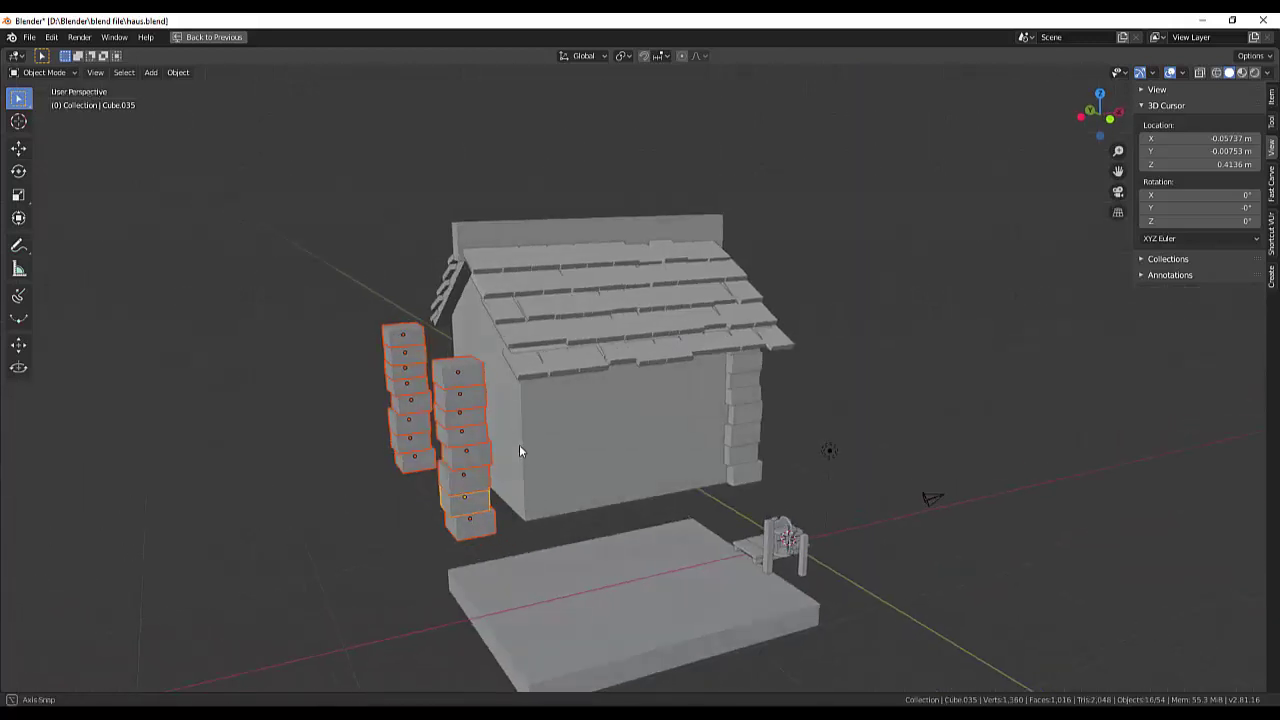
Rotate the copied stone columns 180° about Z.
key("z")
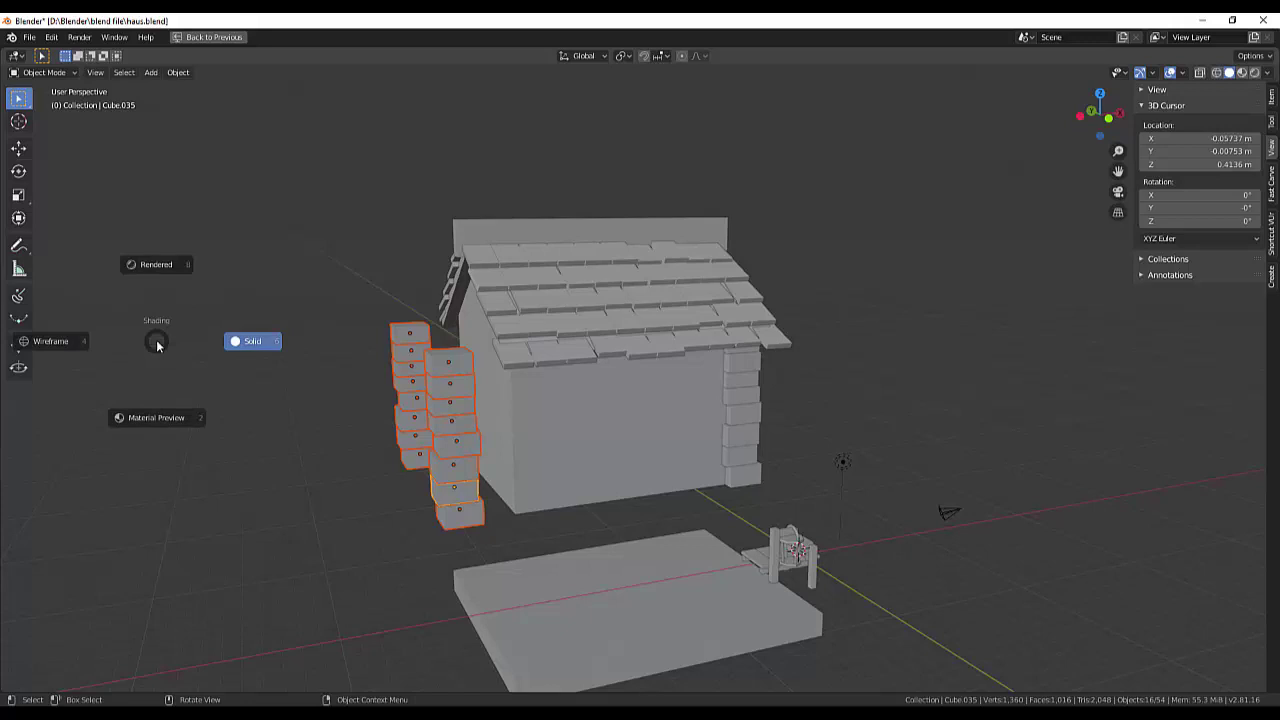
key("Escape")
key("r")
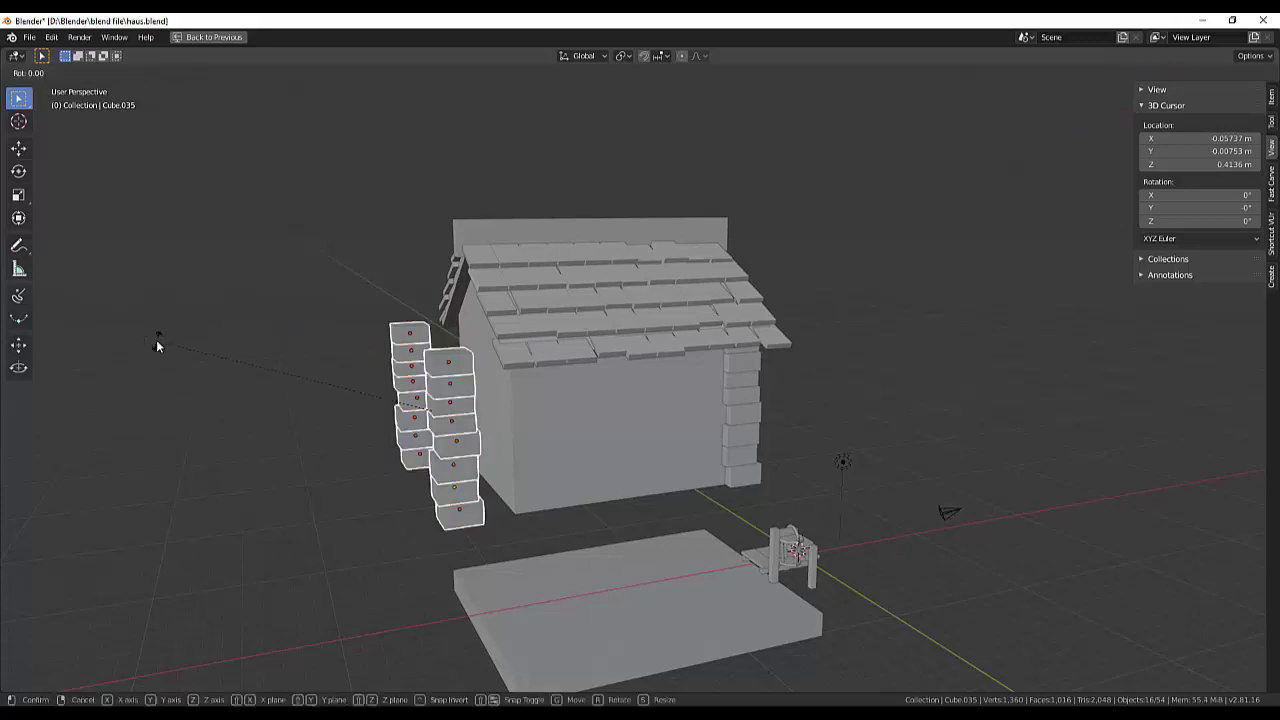
key("z")
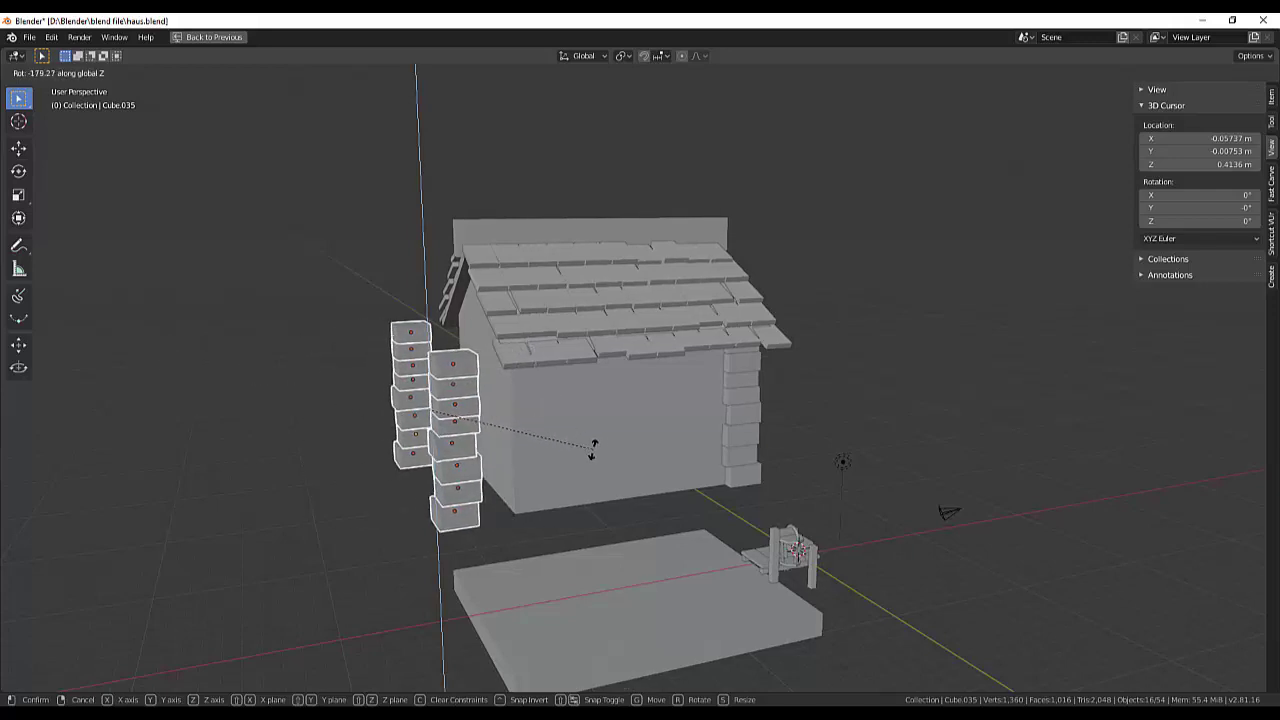
type("1")
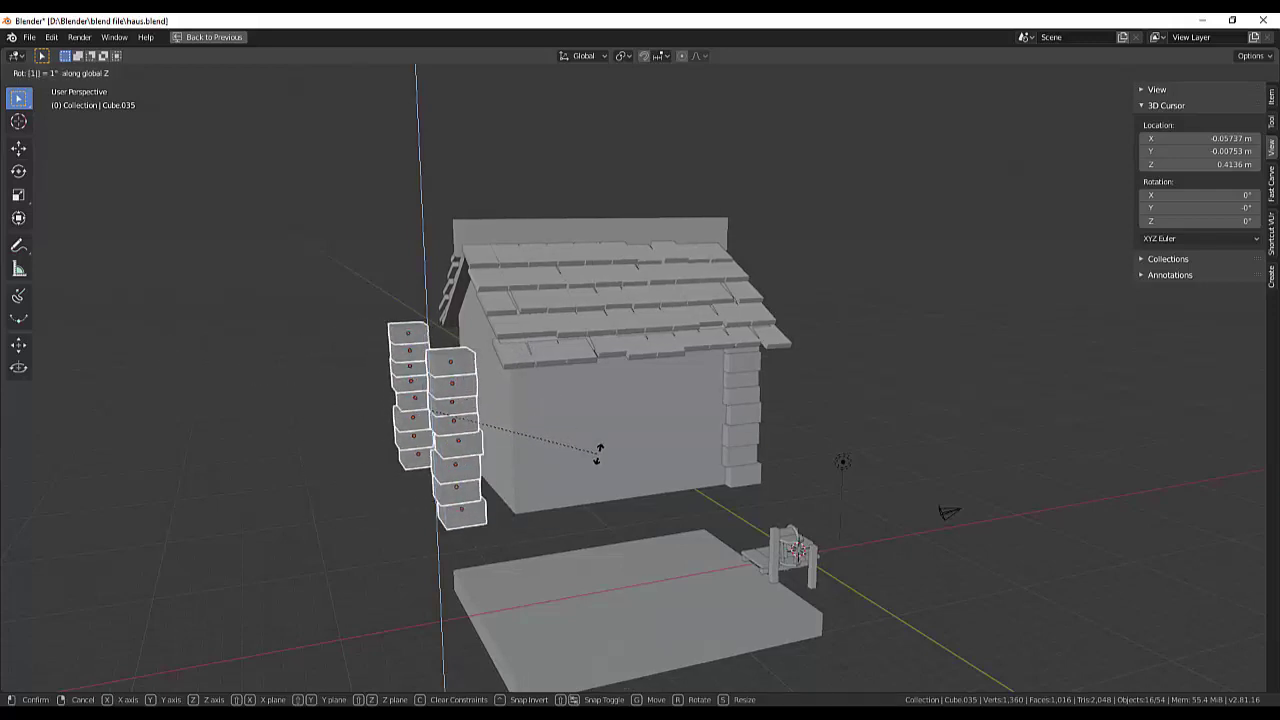
type("80")
key("Return")
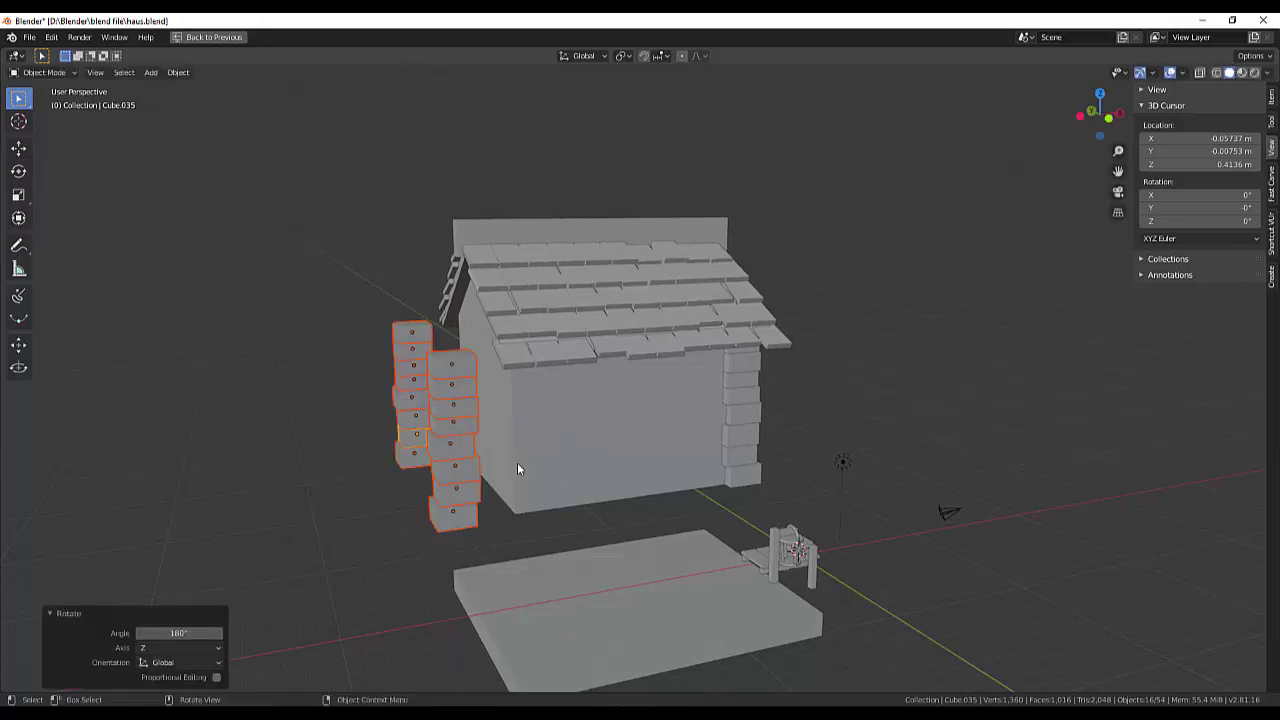
Move the rotated columns along X to the house's left corner.
key("g")
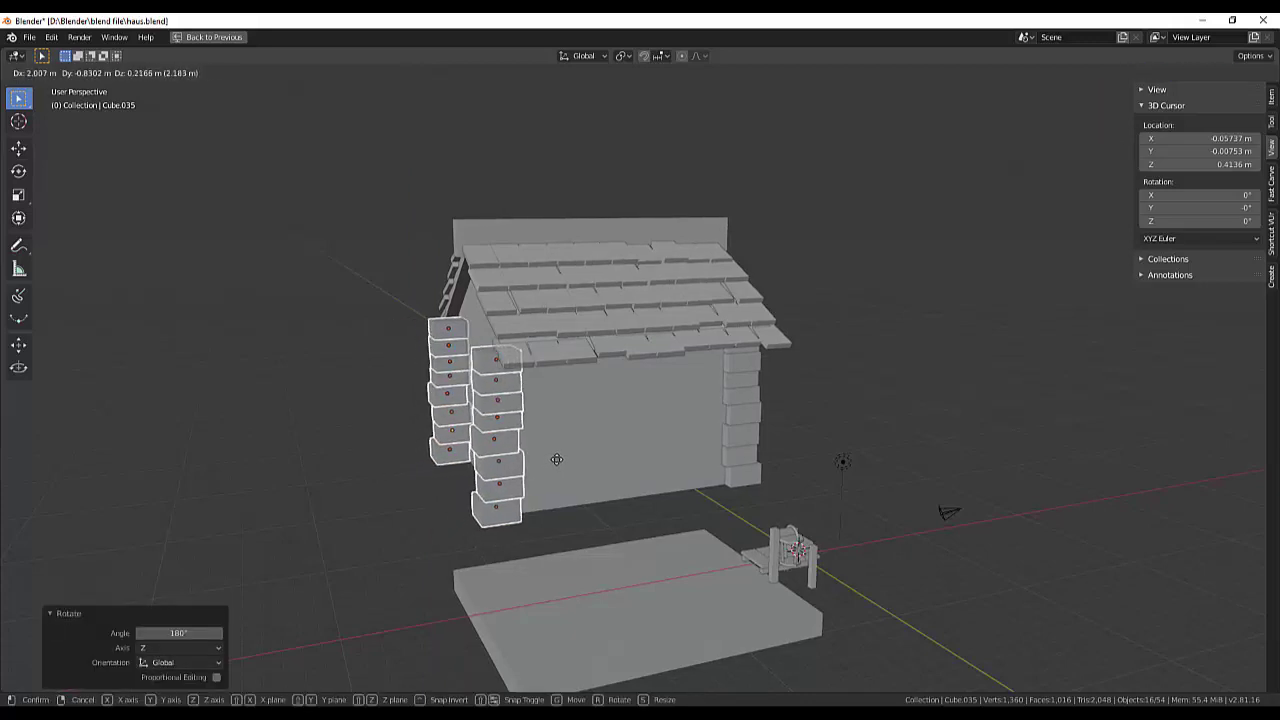
key("y")
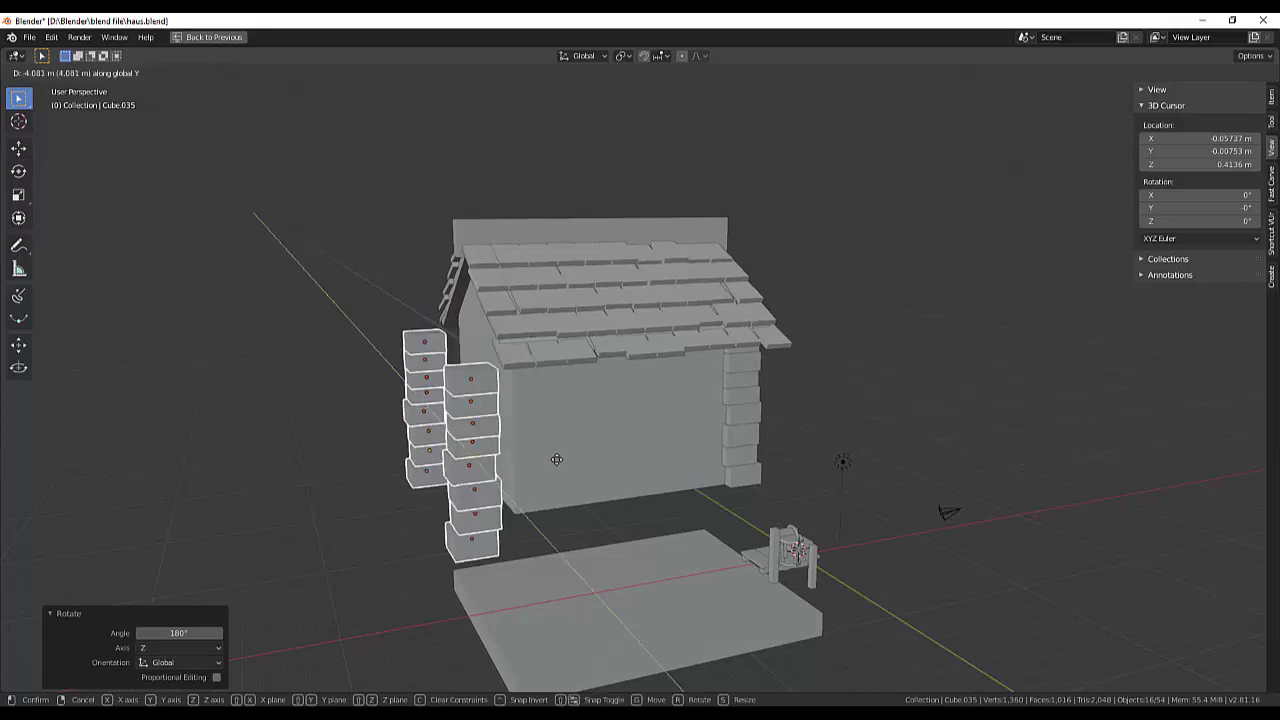
key("x")
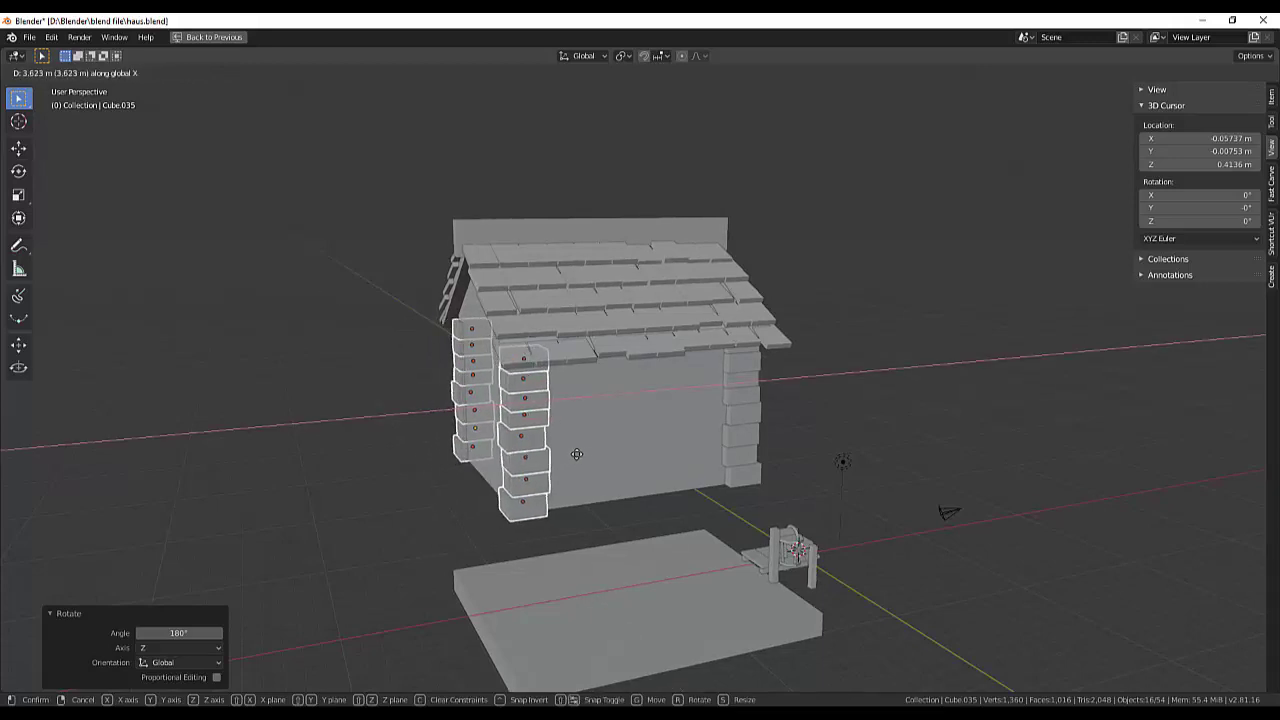
left_click(572, 454)
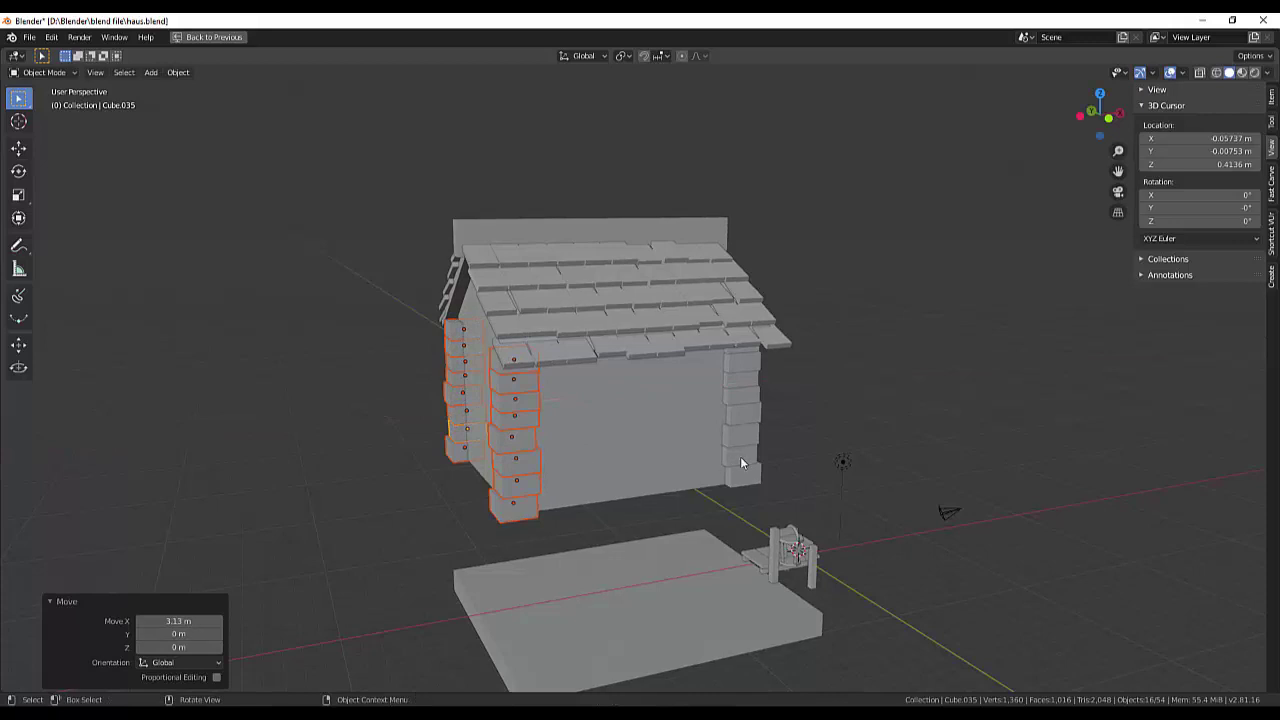
Raise the long beam Cube.015 to sit just beneath the front roof edge.
mouse_move(814, 457)
middle_mouse_down()
mouse_move(745, 447)
mouse_move(660, 458)
mouse_move(486, 429)
mouse_move(479, 454)
mouse_move(642, 450)
mouse_move(599, 452)
middle_mouse_up()
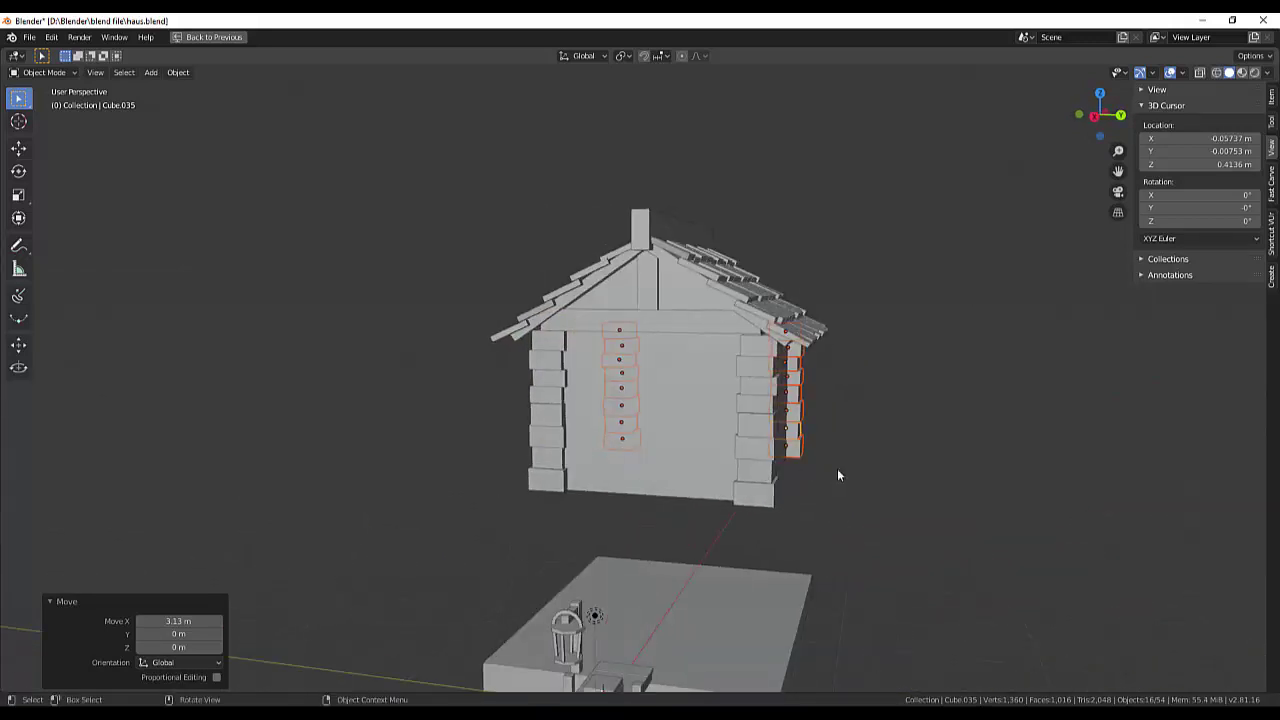
left_click(874, 470)
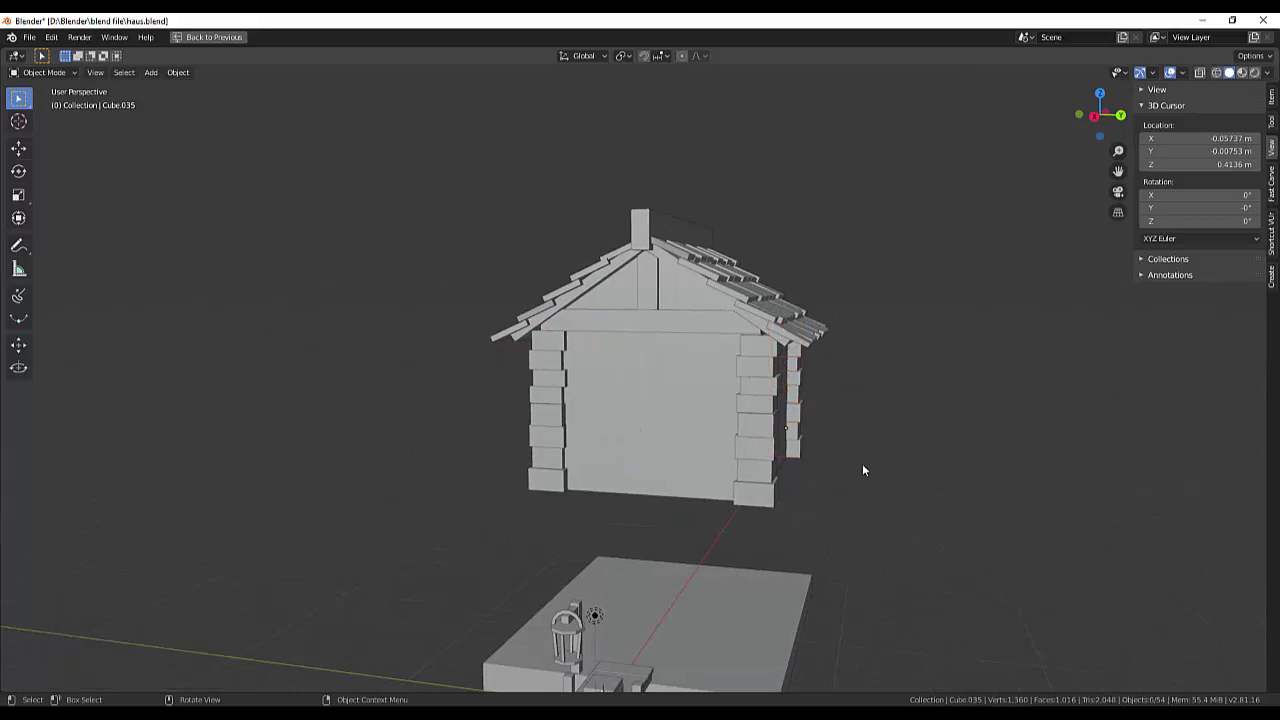
mouse_move(864, 470)
middle_mouse_down()
mouse_move(878, 474)
mouse_move(843, 380)
mouse_move(803, 408)
mouse_move(797, 431)
mouse_move(791, 417)
mouse_move(766, 443)
mouse_move(671, 437)
mouse_move(631, 446)
mouse_move(611, 468)
mouse_move(817, 442)
mouse_move(846, 461)
middle_mouse_up()
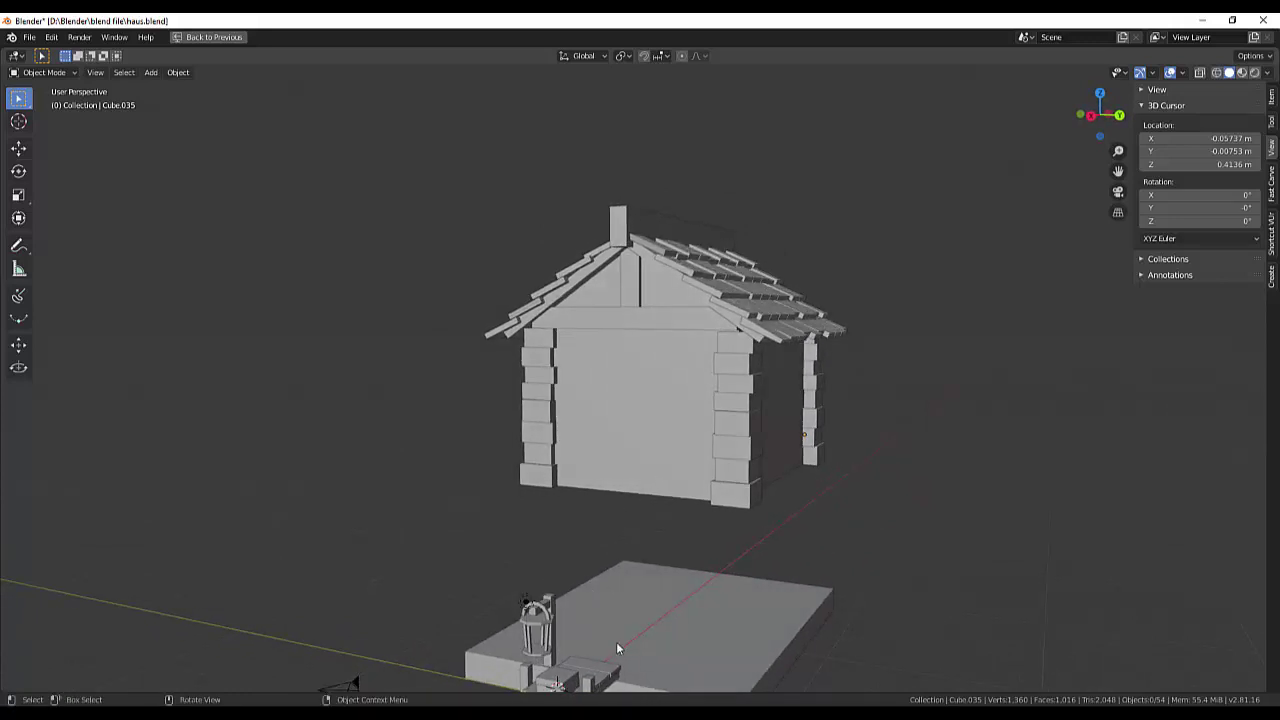
scroll(616, 640, "down", 3)
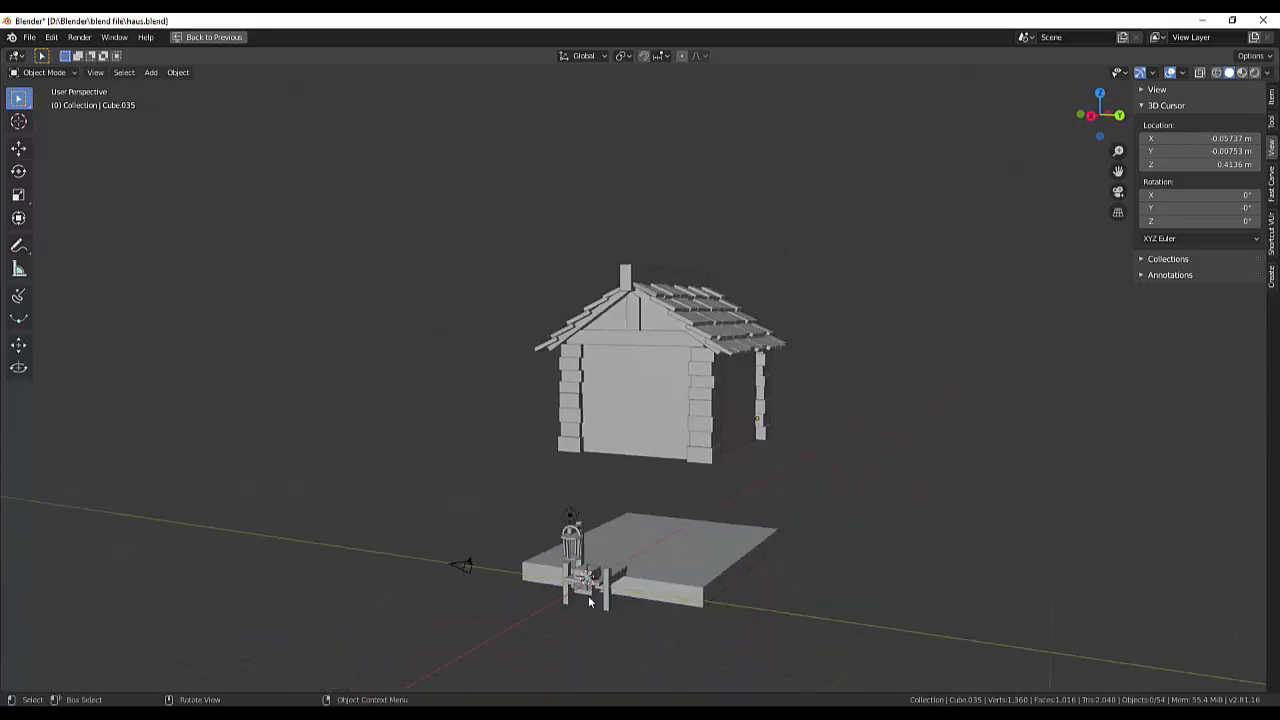
left_click(590, 597)
key("g")
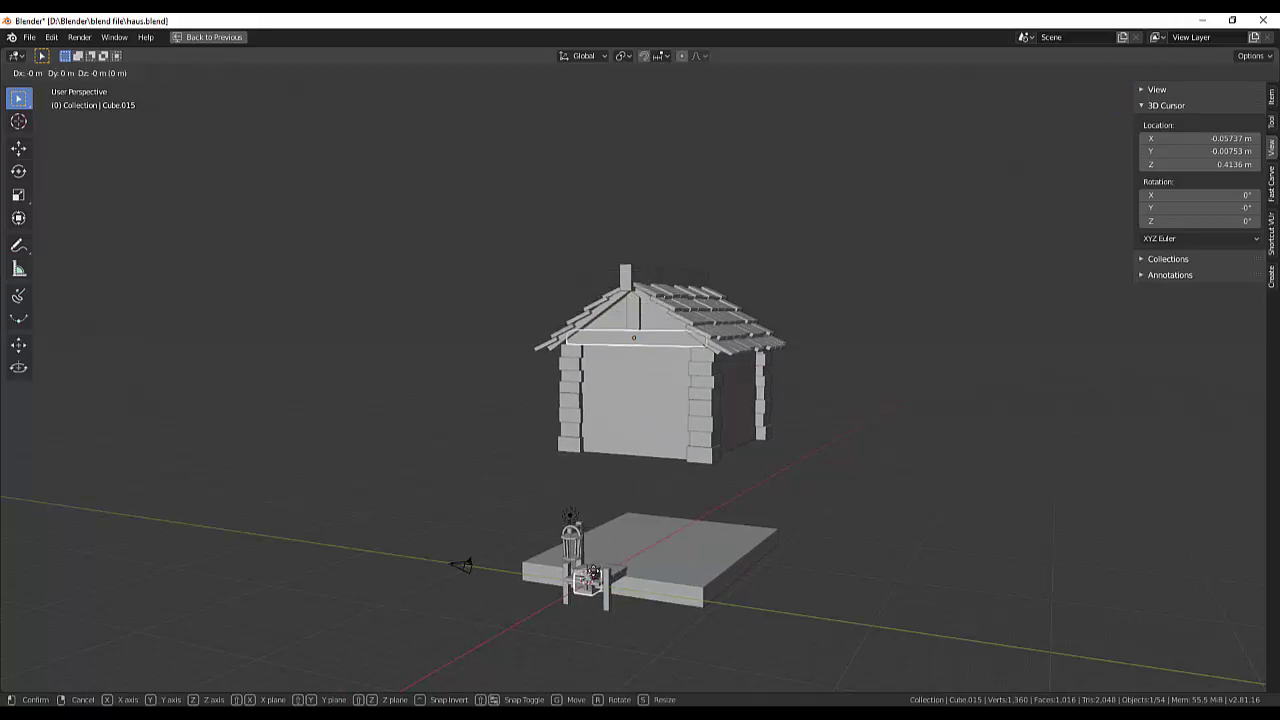
left_click(614, 582)
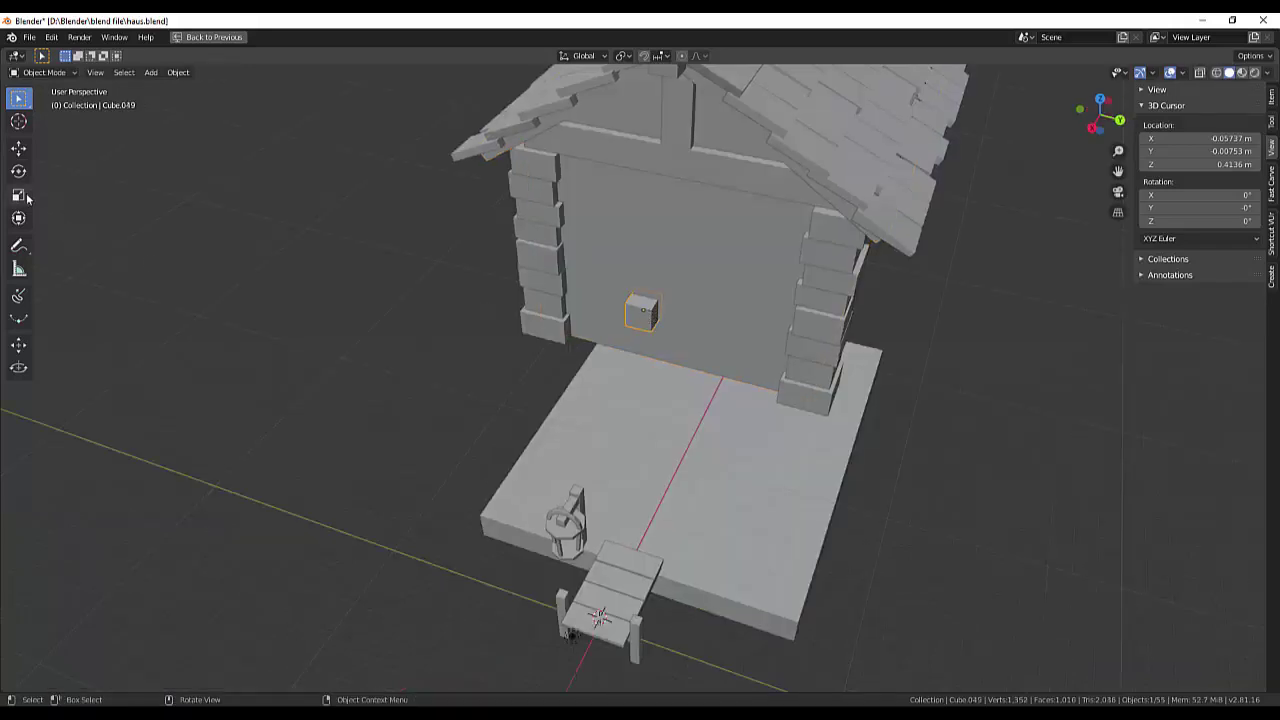
Scale the small cube into a tall narrow plank, thinner on X and stretched on Z.
left_click(24, 197)
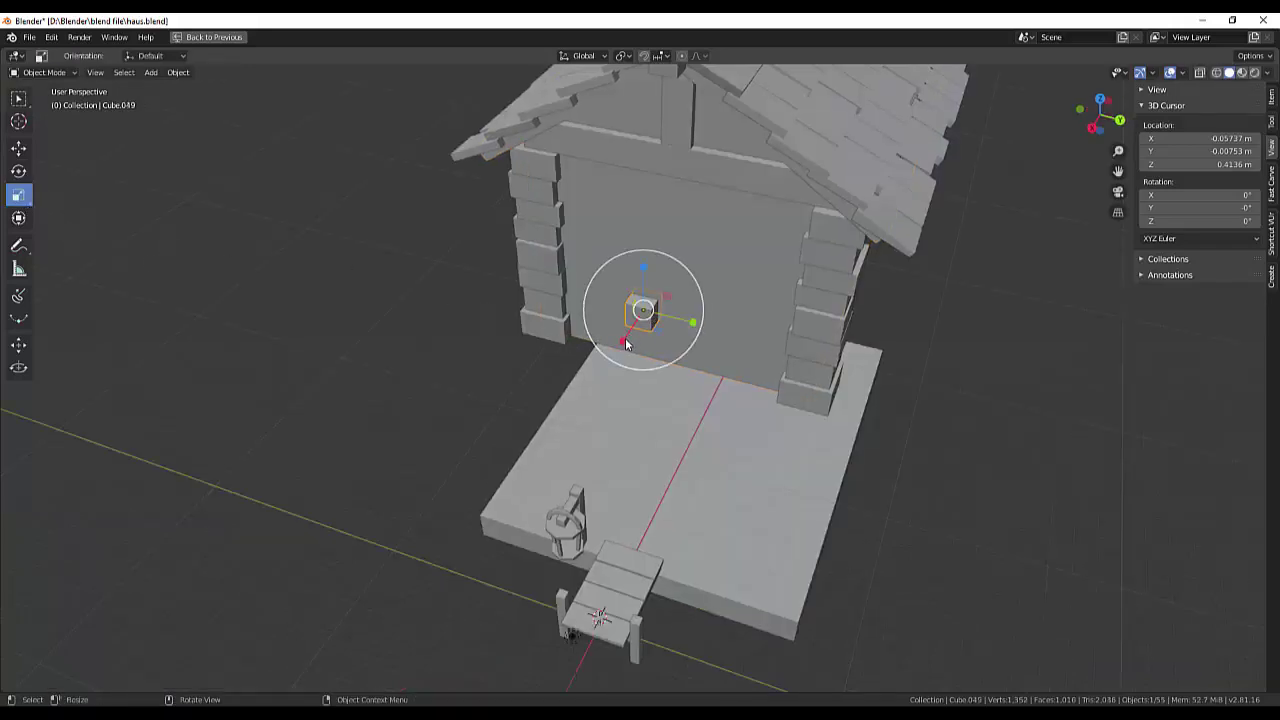
left_click_drag(626, 344, 630, 332)
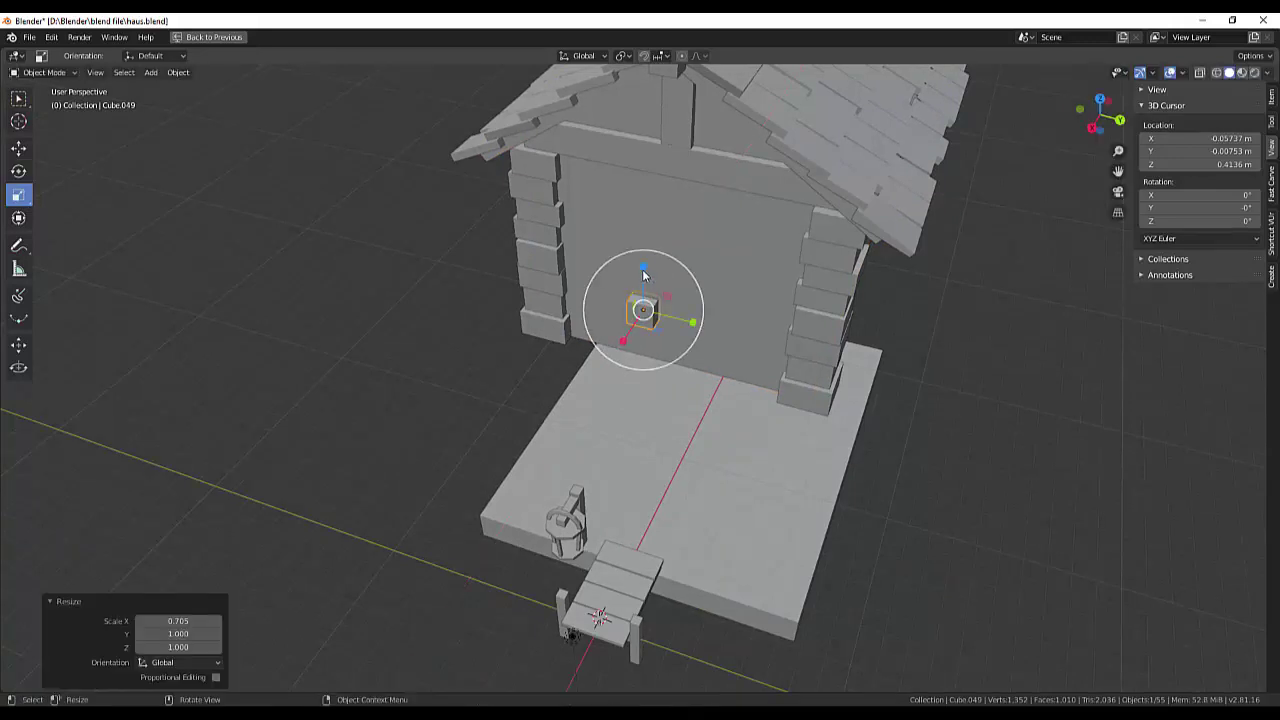
left_click_drag(643, 274, 600, 620)
left_click_drag(622, 346, 634, 328)
mouse_move(1063, 438)
middle_mouse_down()
mouse_move(1184, 403)
mouse_move(964, 447)
middle_mouse_up()
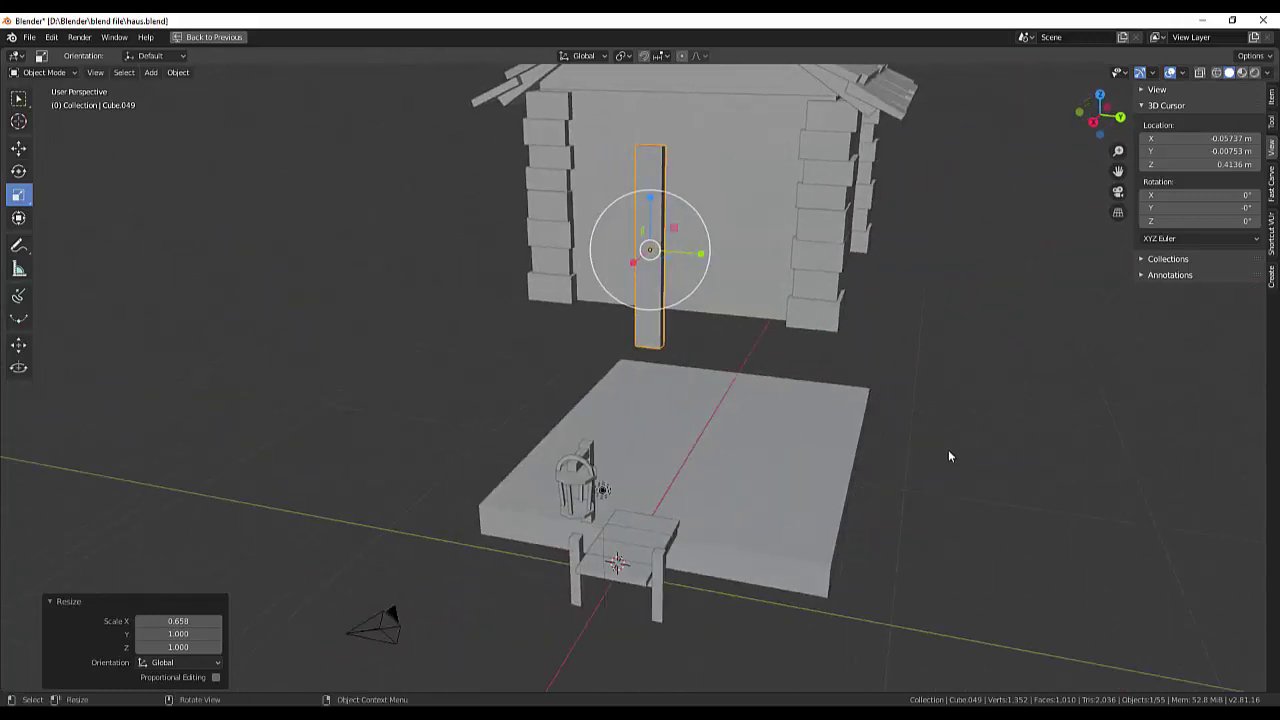
key("KP_3")
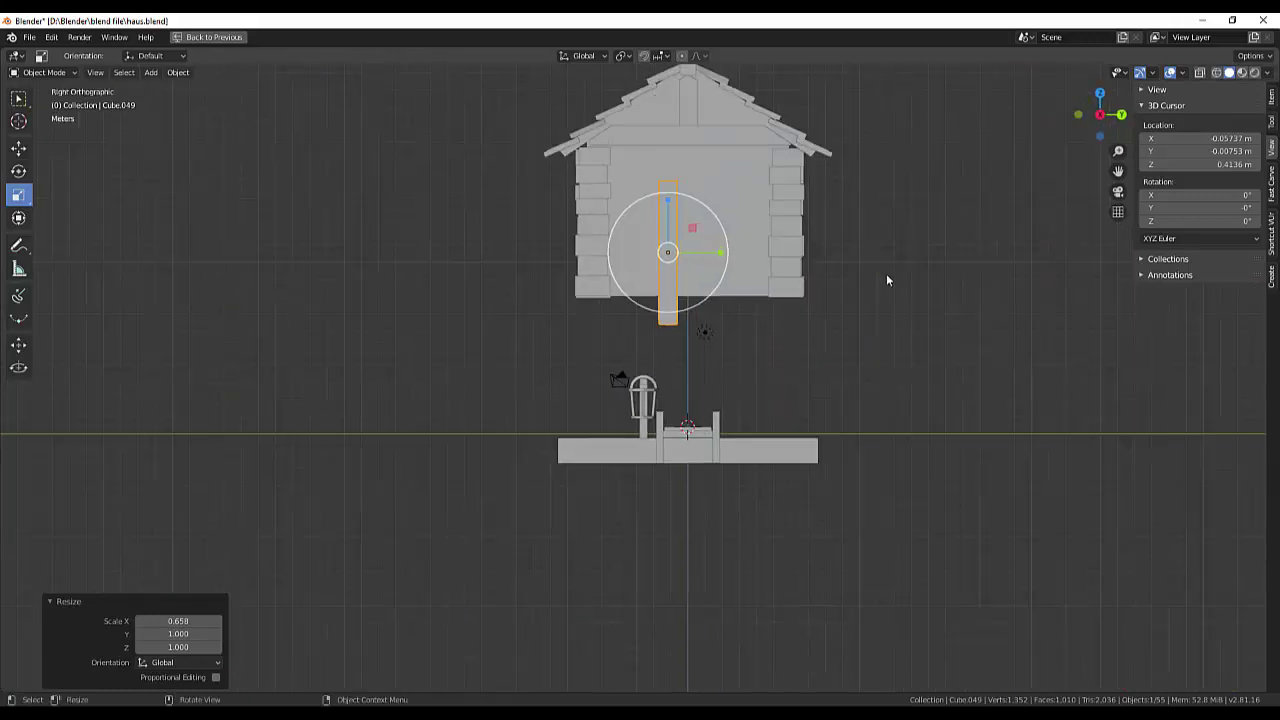
mouse_move(886, 277)
middle_mouse_down()
mouse_move(890, 288)
mouse_move(810, 298)
middle_mouse_up()
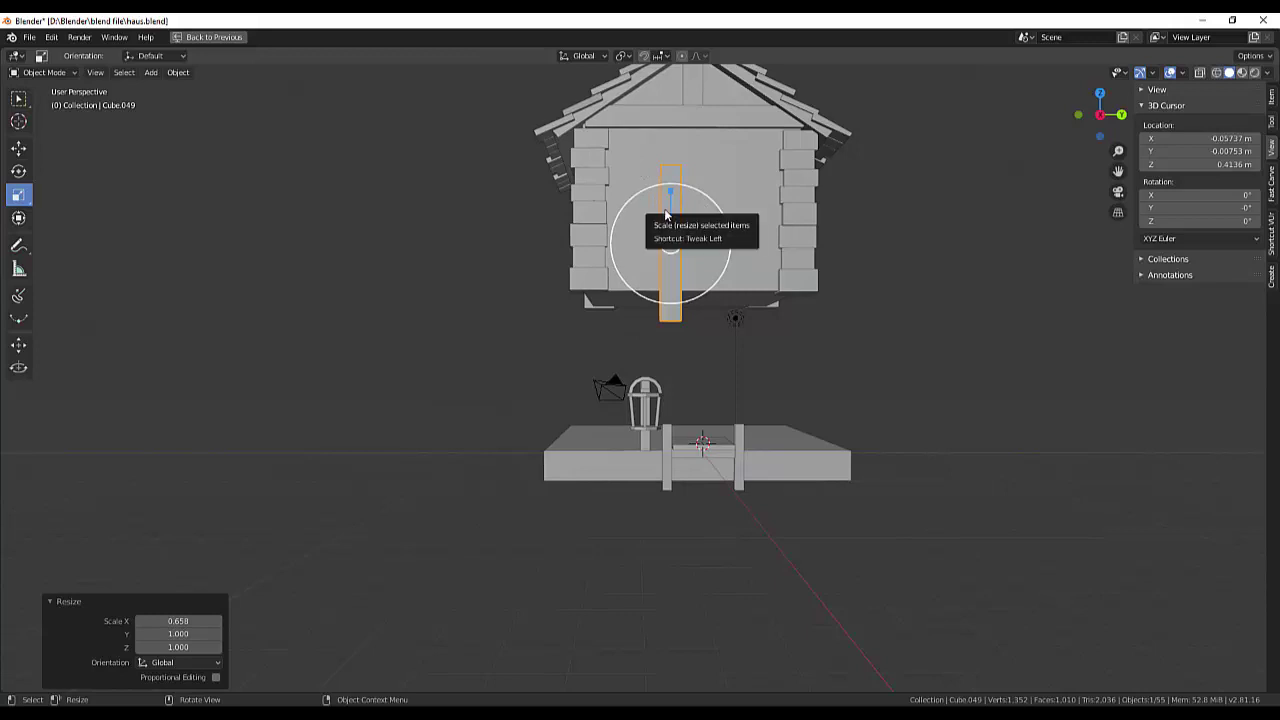
Position the plank on the front wall, stretched 1.05 in Z and raised 0.18 m.
key("g")
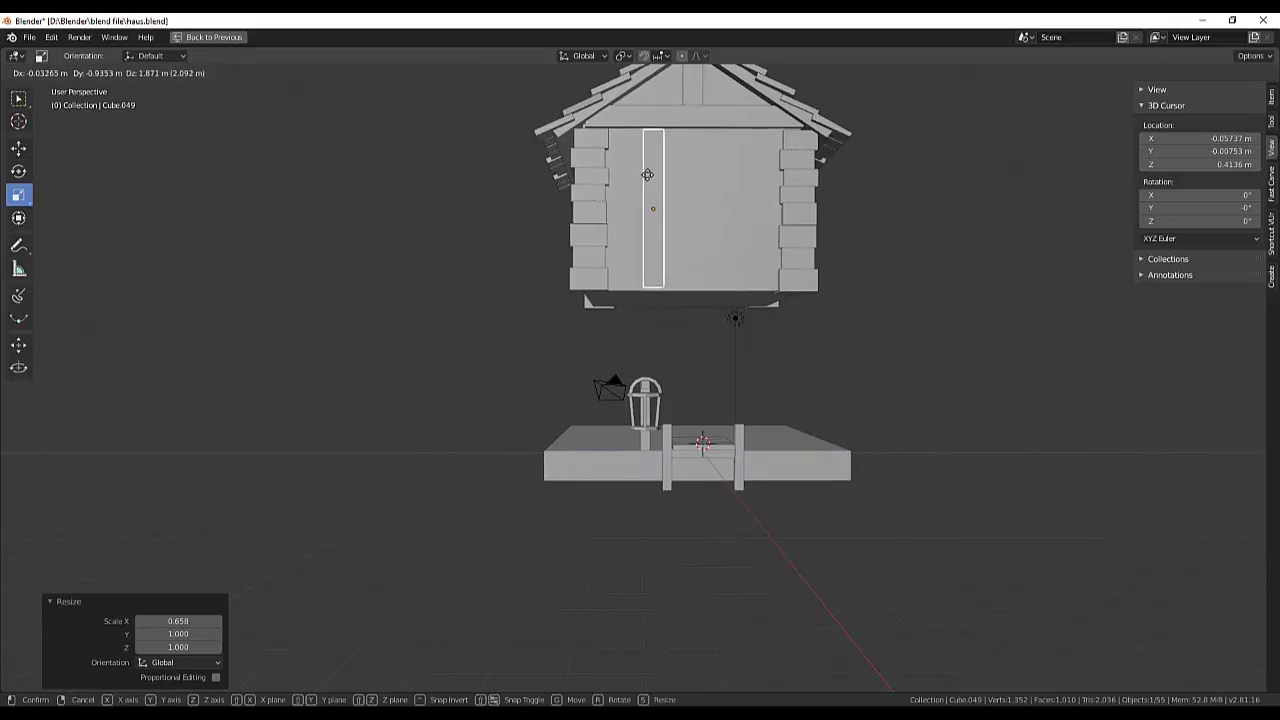
left_click(647, 177)
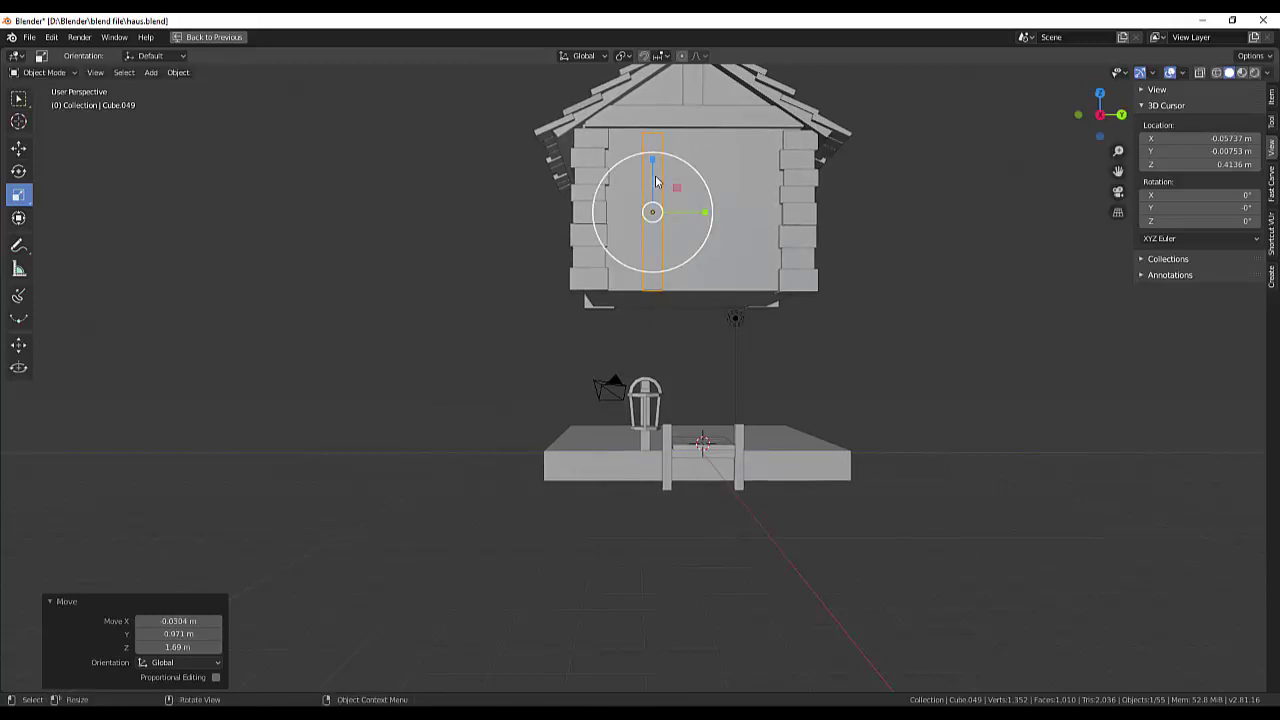
left_click_drag(653, 163, 655, 175)
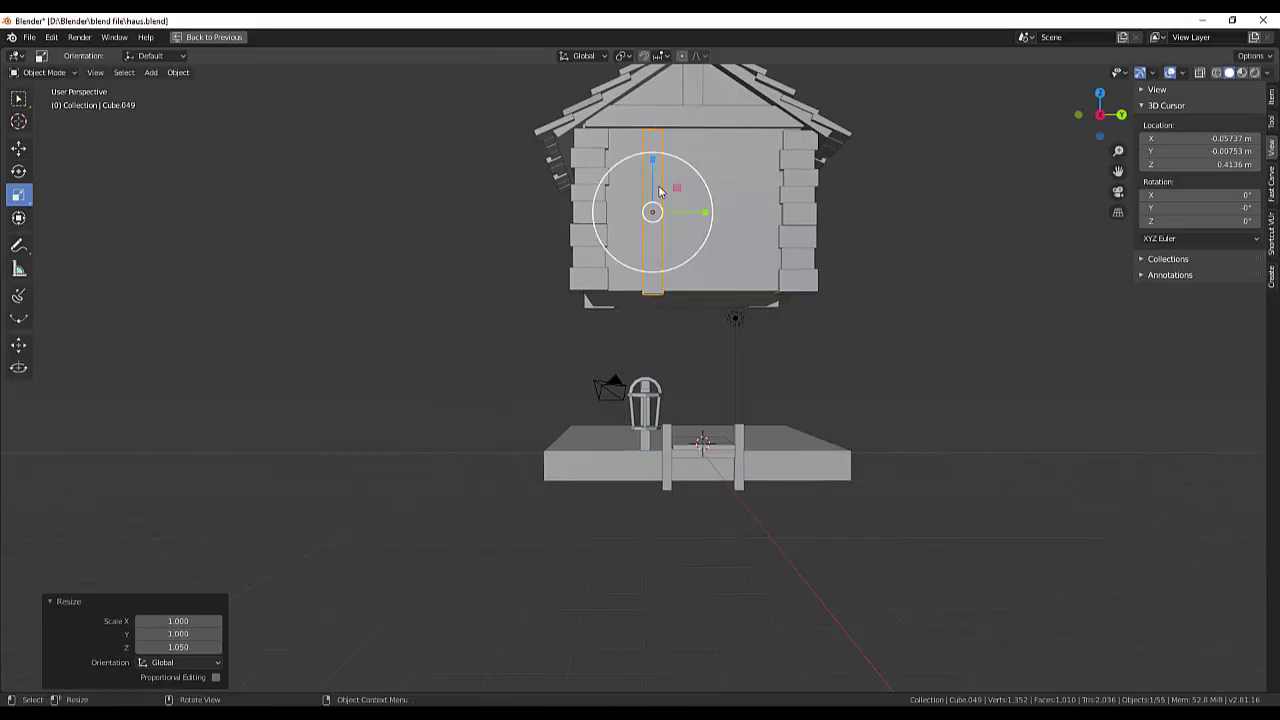
key("g")
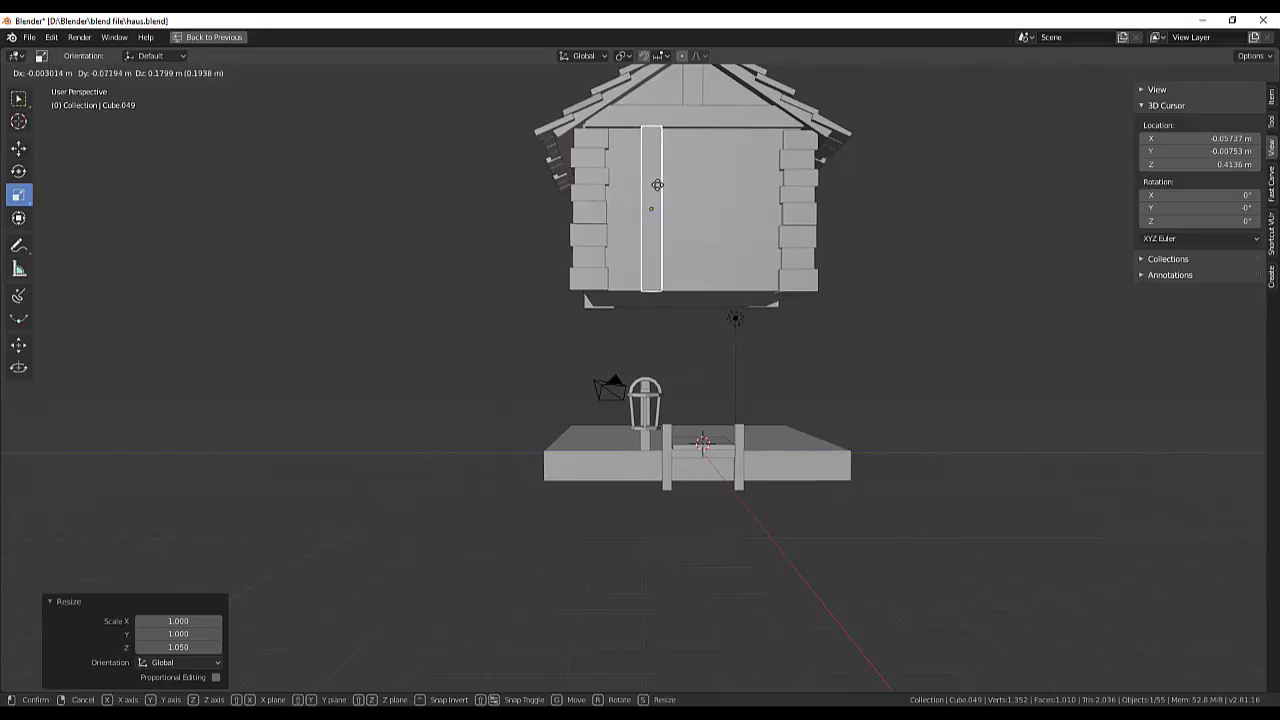
left_click(657, 184)
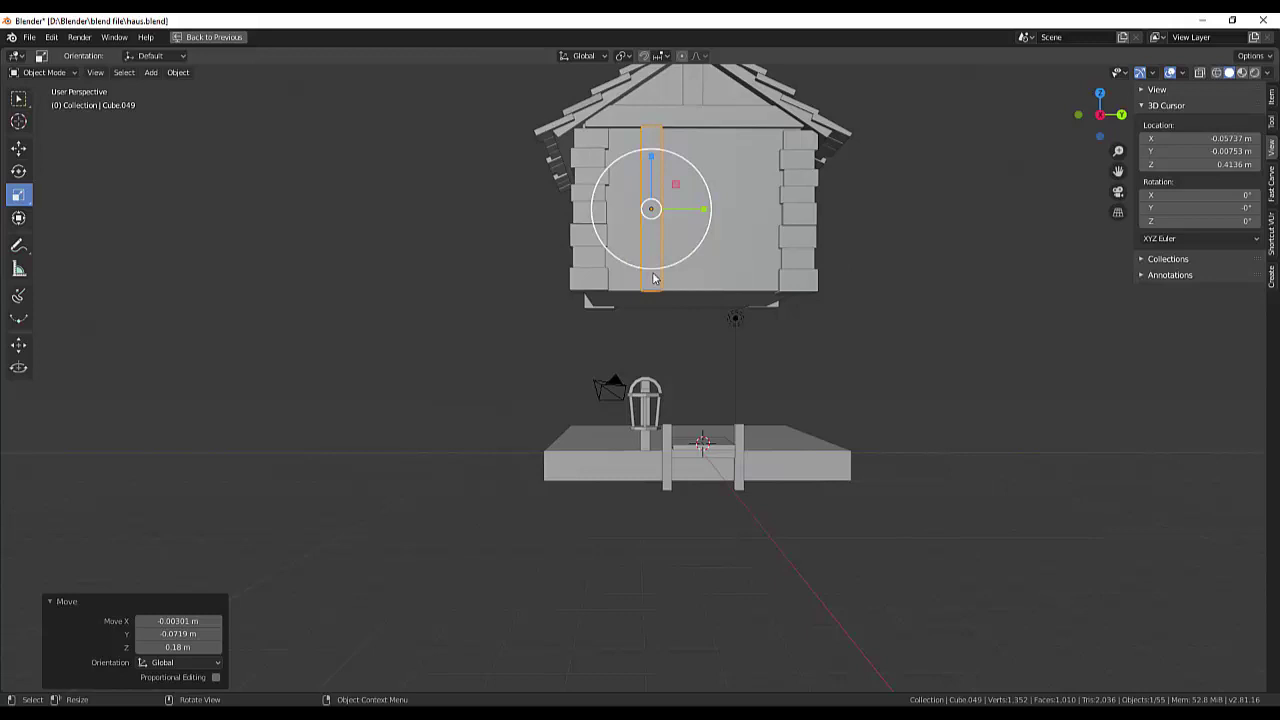
Duplicate the door plank with an X offset and select the stray copy.
key("shift+d")
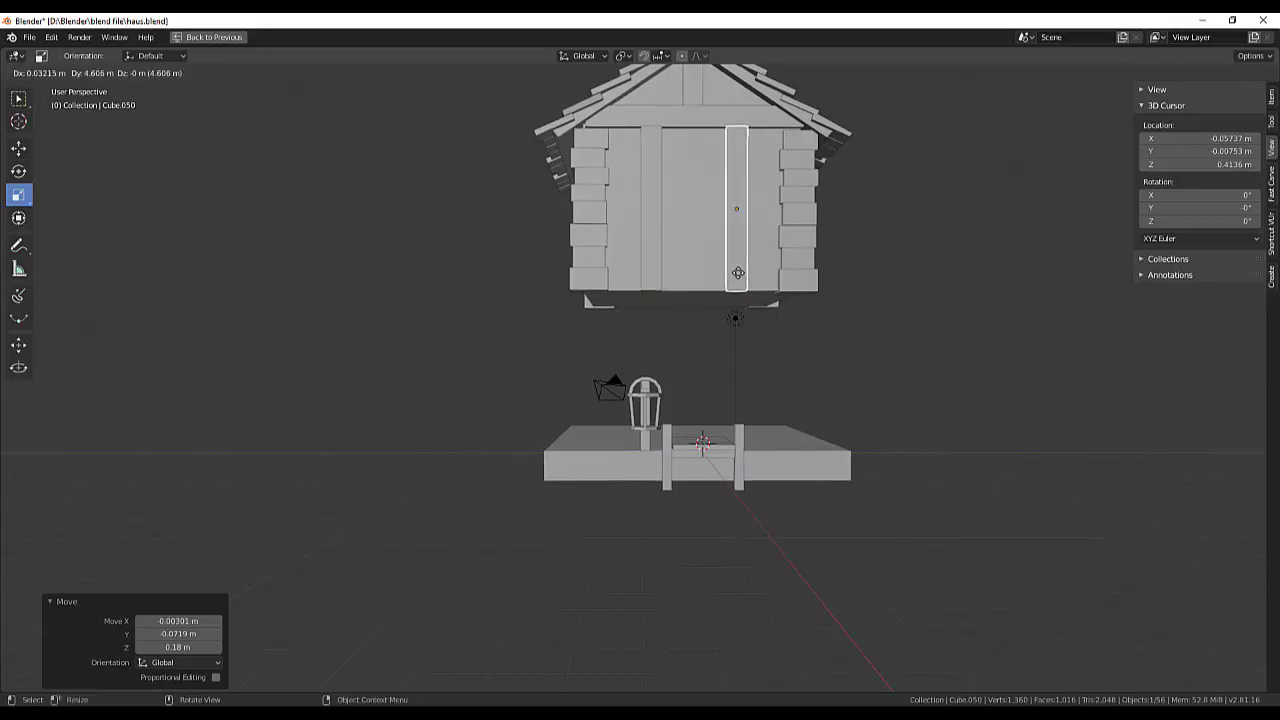
type("x: [")
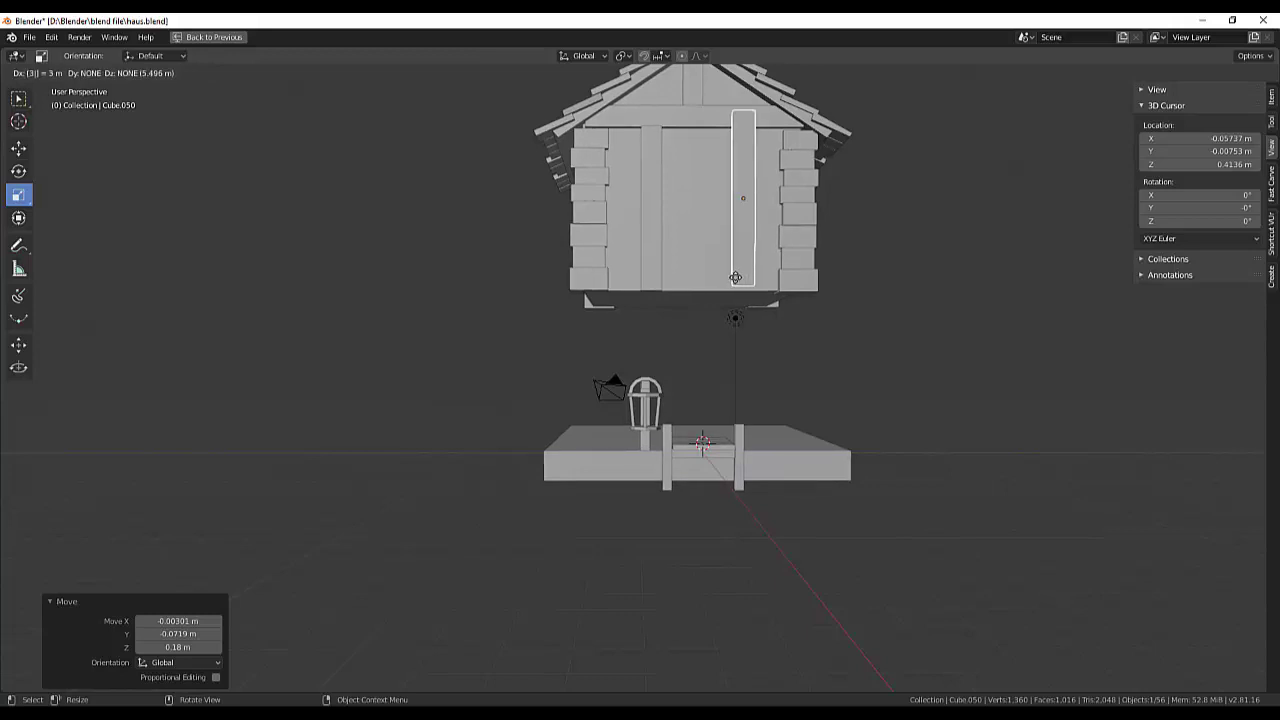
type("33")
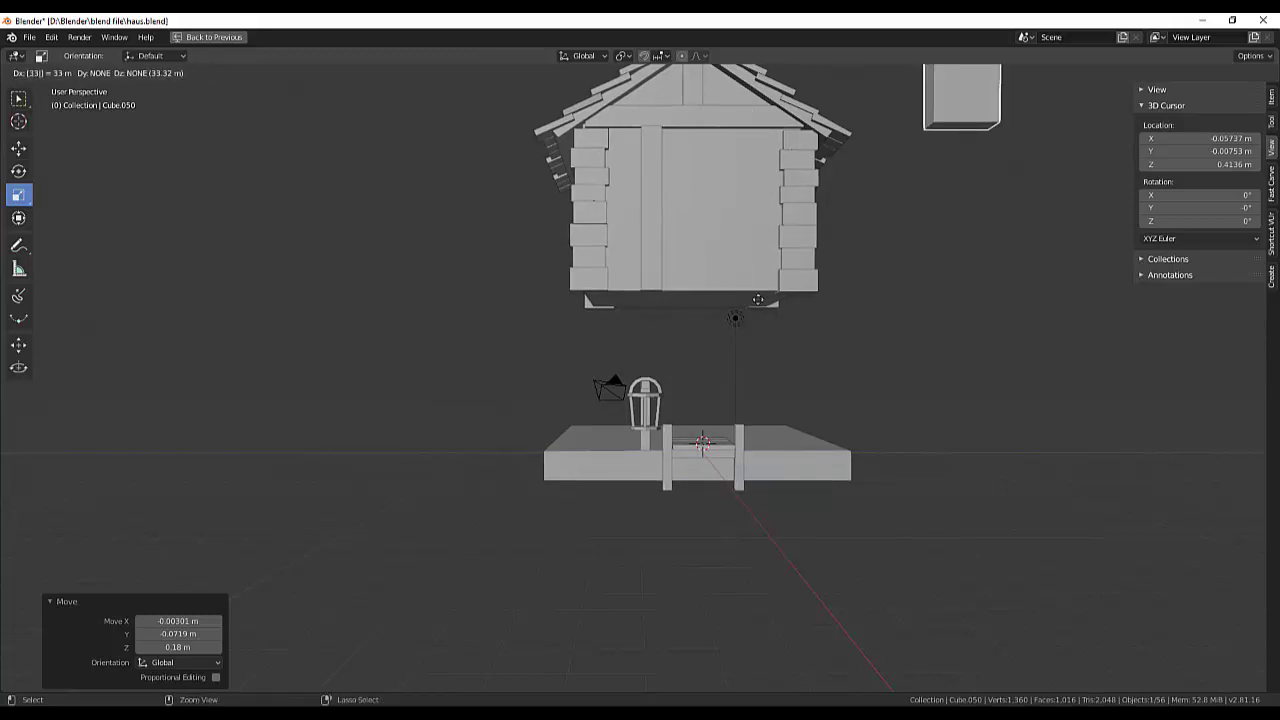
left_click(888, 368)
left_click(891, 375)
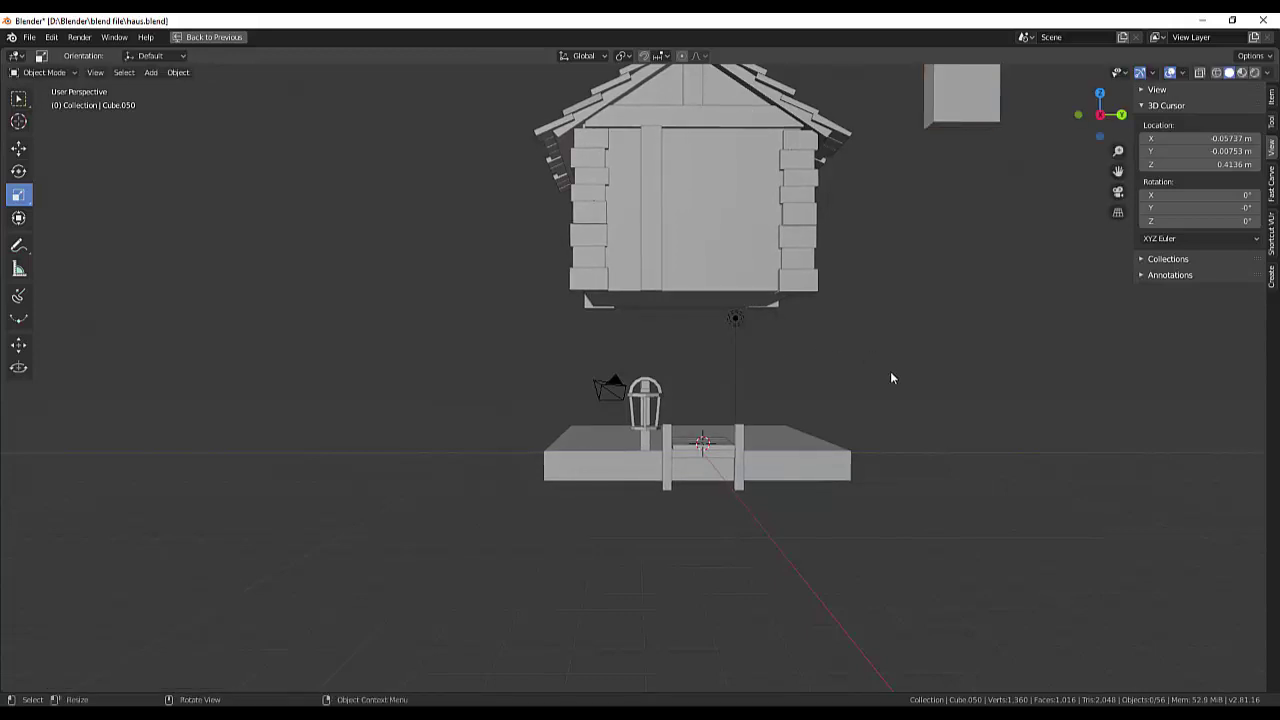
left_click(975, 109)
key("KP_3")
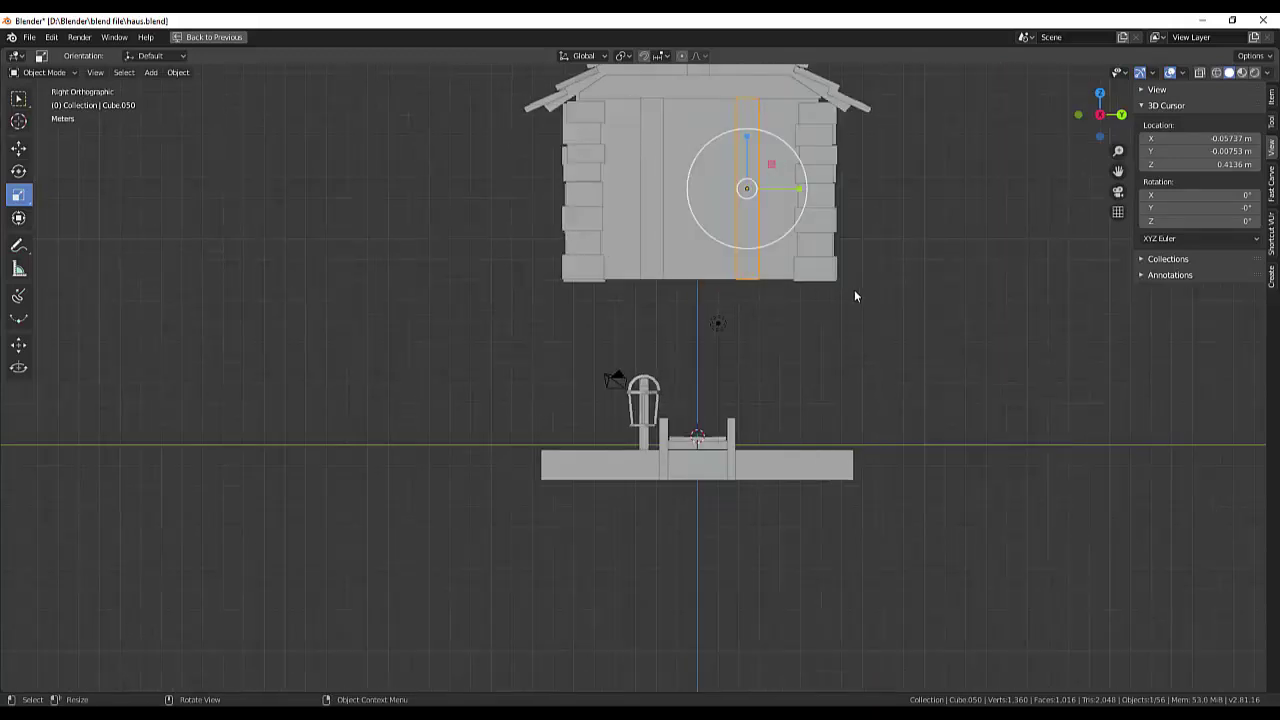
middle_click_drag(854, 289, 875, 254)
scroll(875, 254, "down", 3)
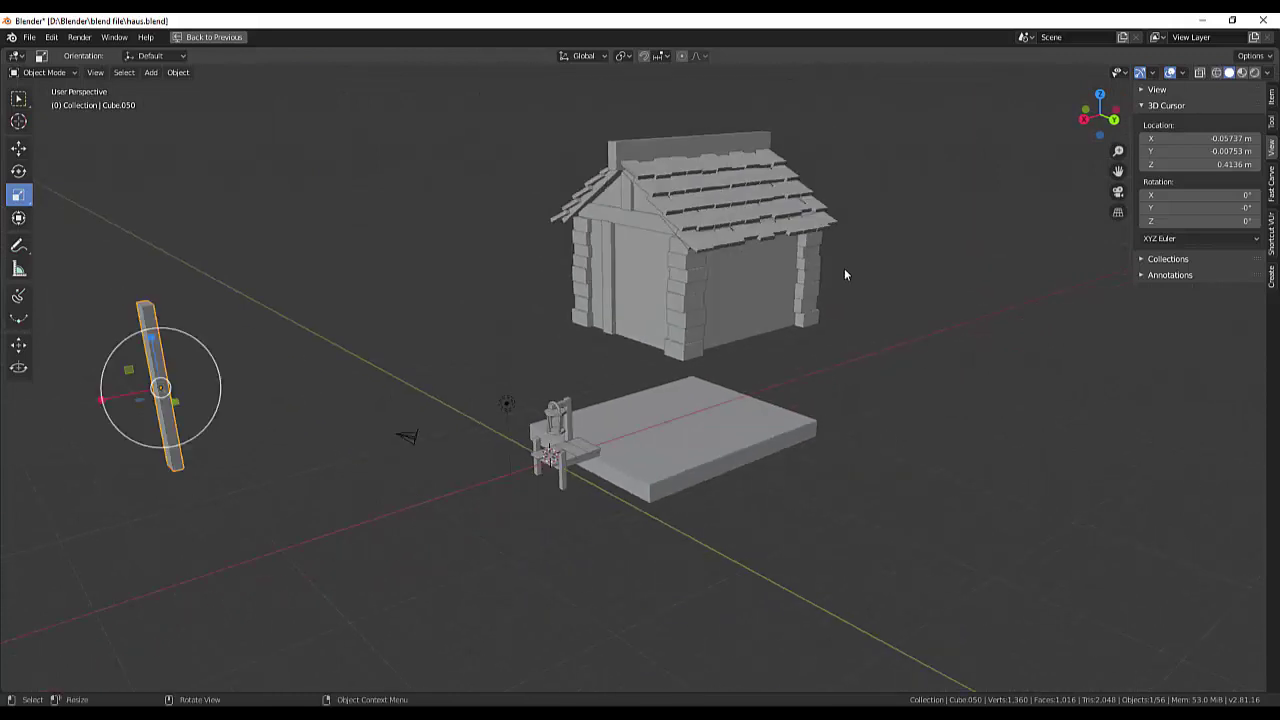
scroll(844, 268, "down", 2)
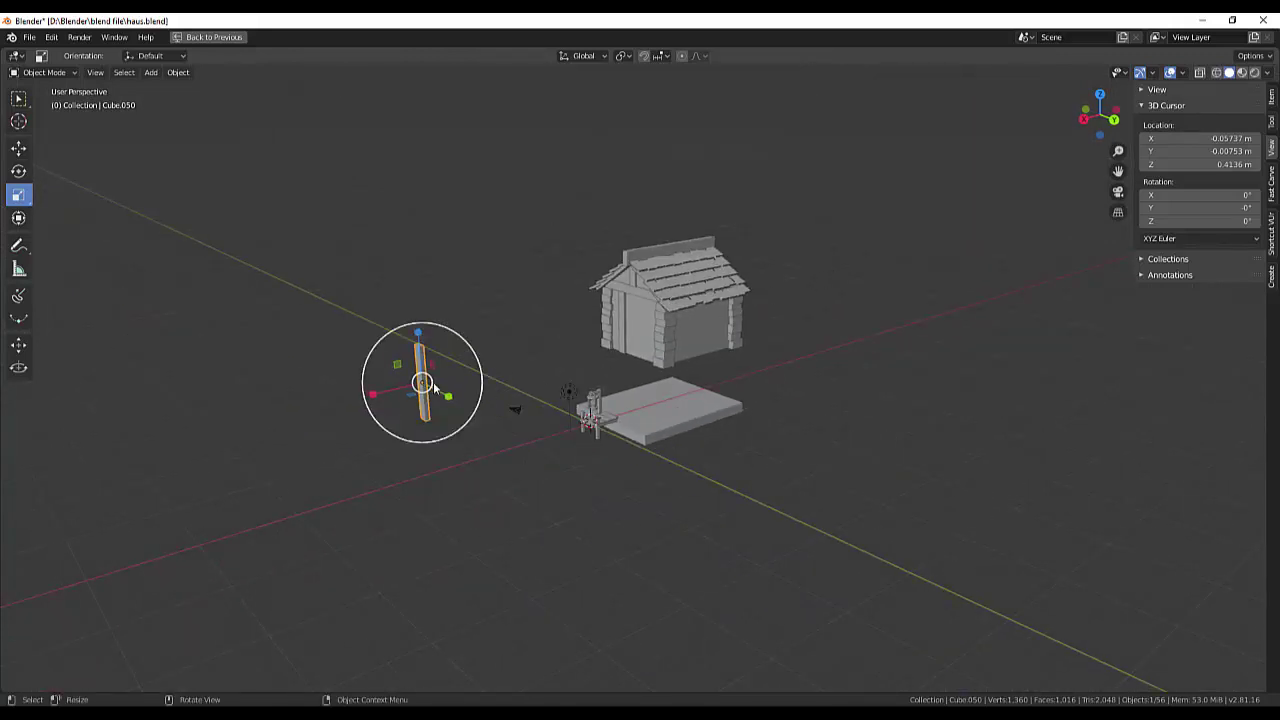
Move the stray plank copy toward the house, then delete it.
key("g")
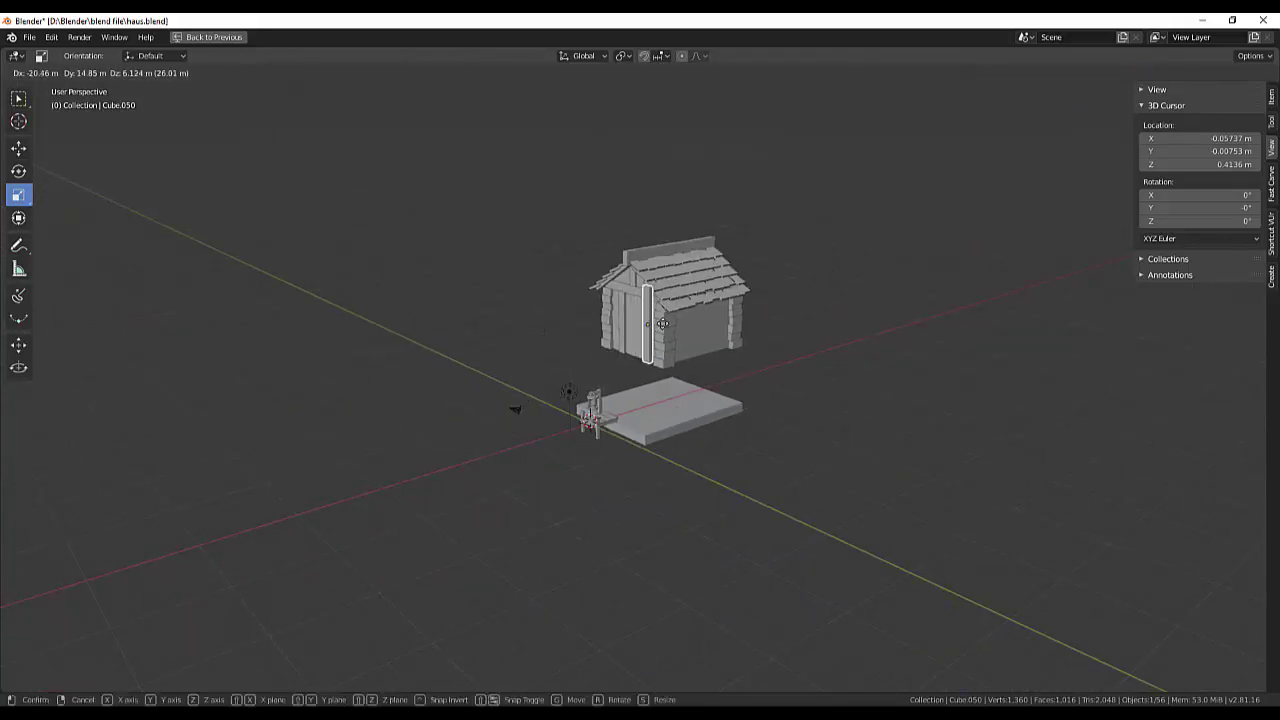
left_click(664, 323)
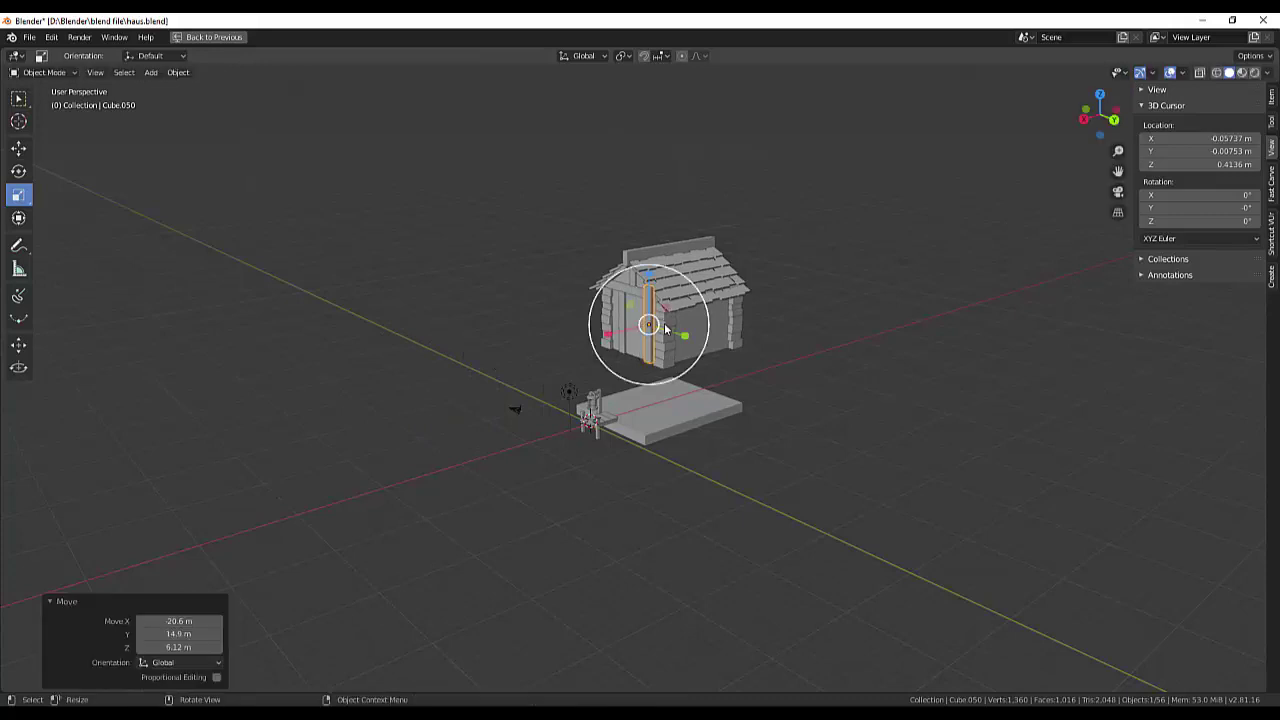
key("KP_1")
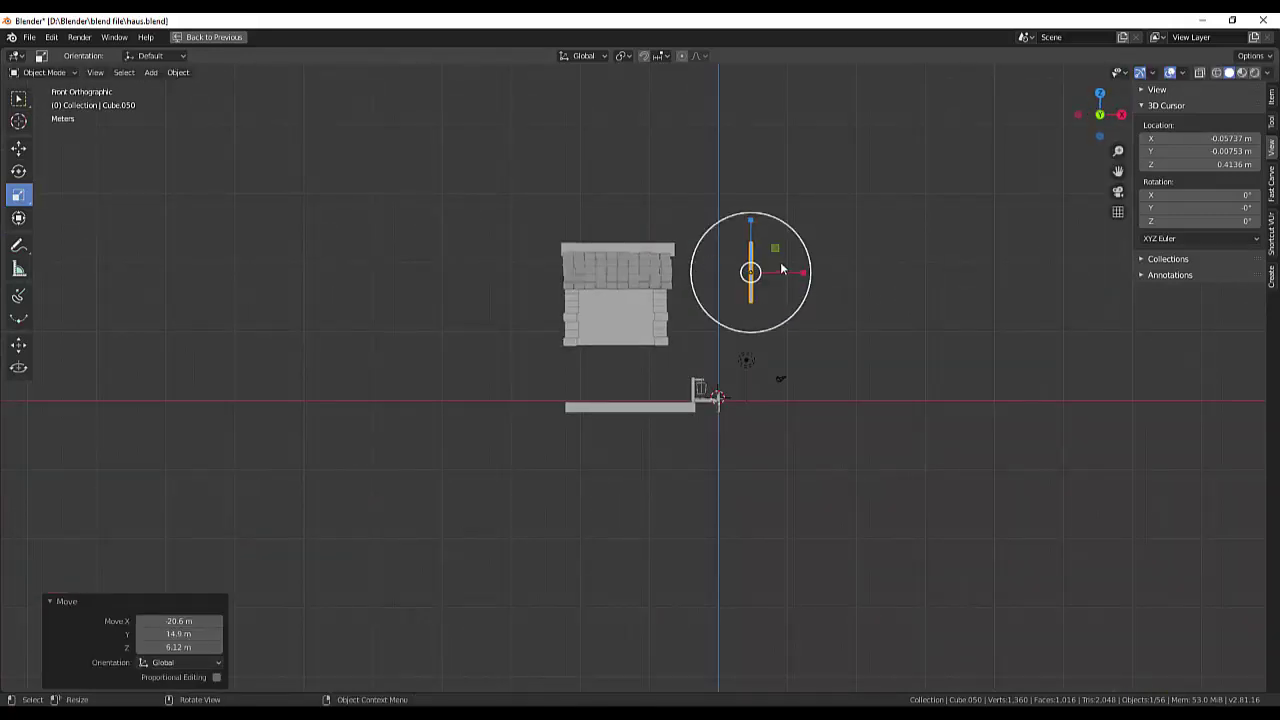
left_click_drag(782, 270, 690, 306)
mouse_move(816, 289)
middle_mouse_down()
mouse_move(729, 308)
mouse_move(758, 328)
middle_mouse_up()
key("x")
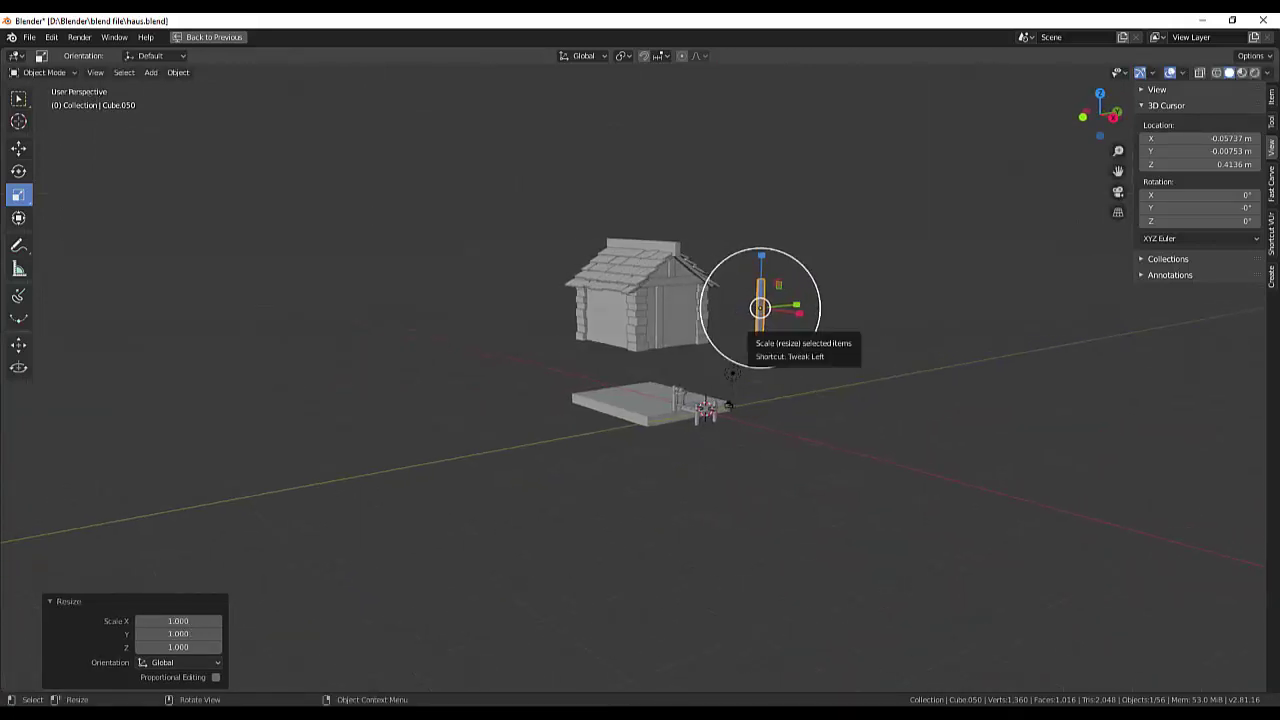
left_click(776, 346)
middle_click_drag(776, 346, 704, 362)
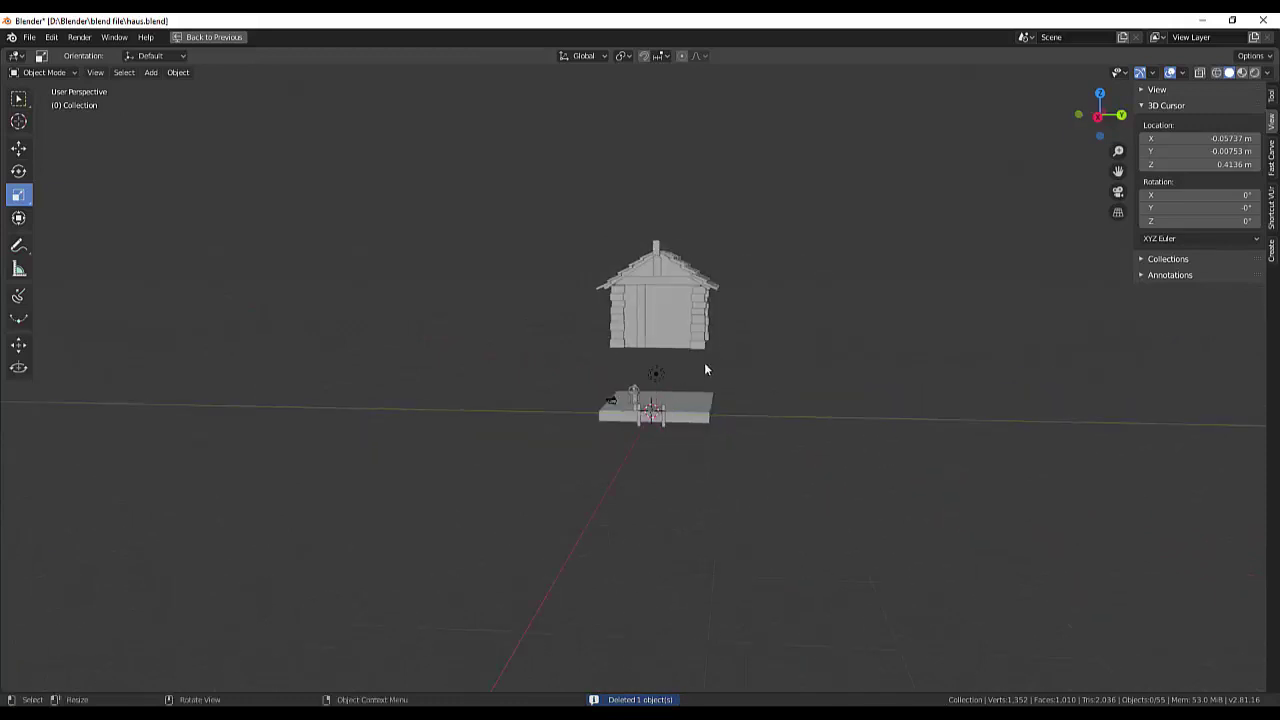
In Right Orthographic view, duplicate the door plank and place the copy beside the original.
scroll(722, 376, "up", 2)
scroll(722, 376, "up", 3)
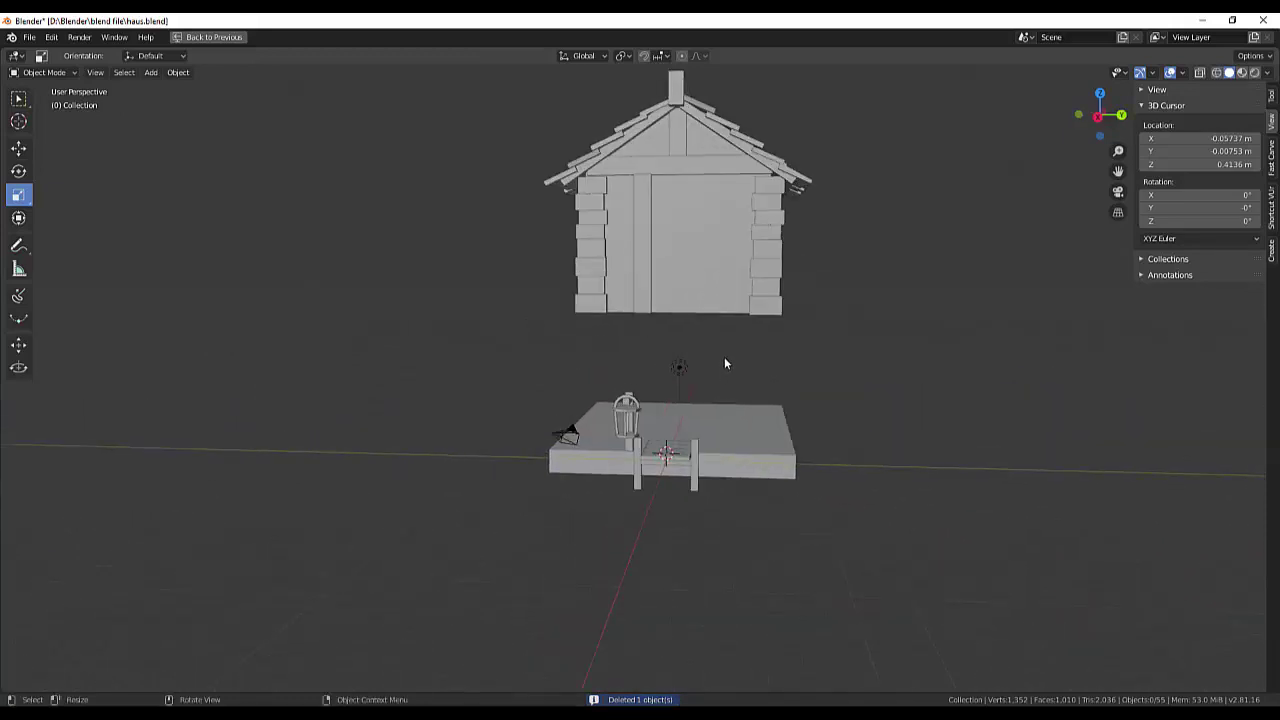
key("KP_1")
key("KP_3")
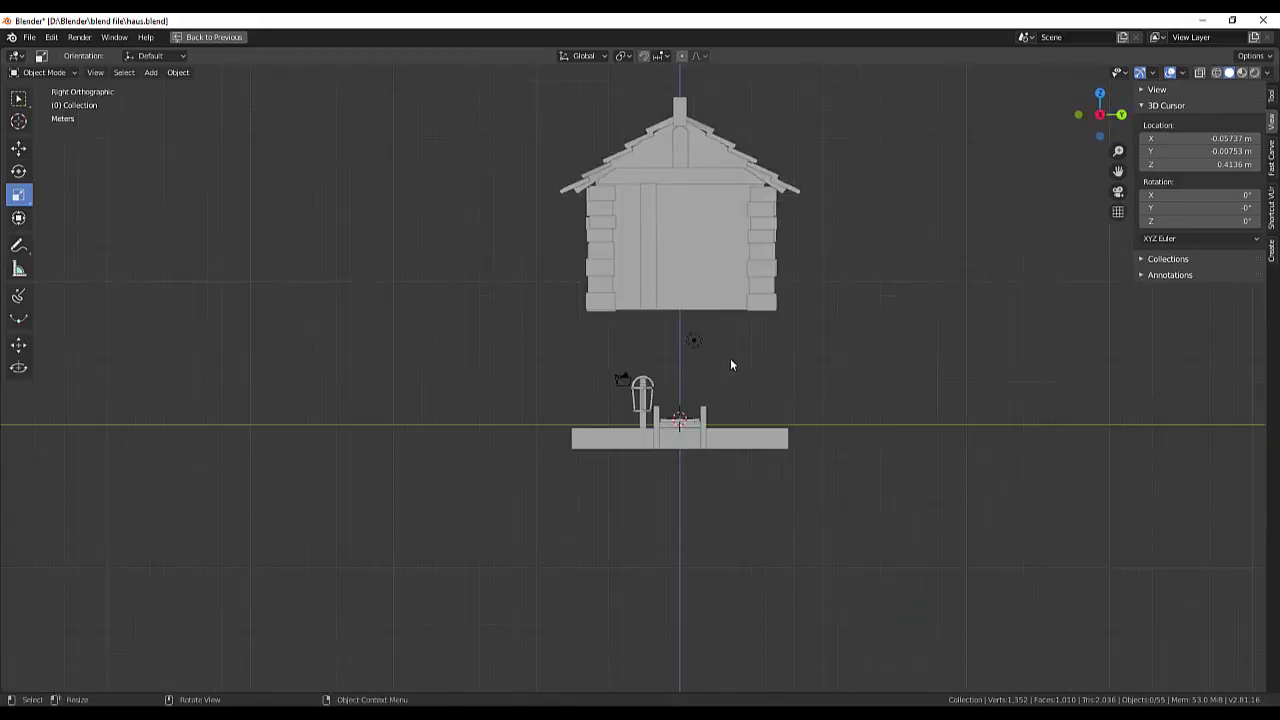
scroll(696, 253, "up", 2)
scroll(692, 242, "up", 1)
left_click(651, 222)
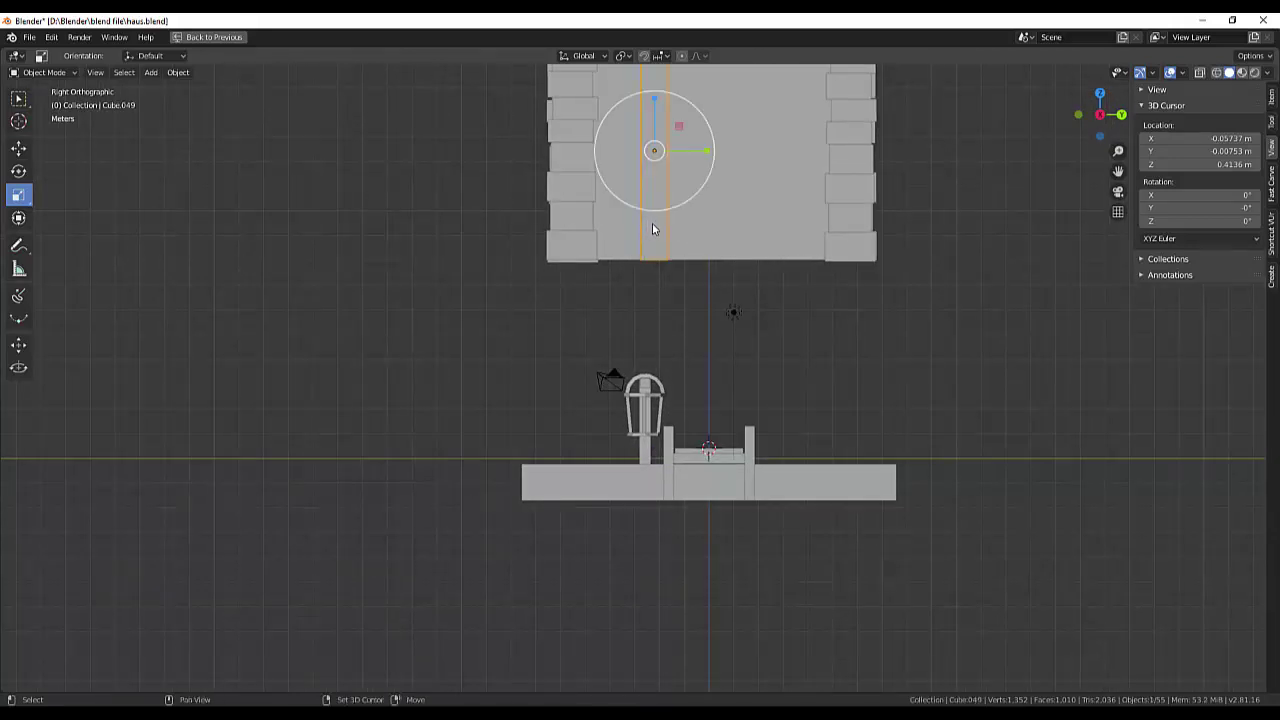
key("shift+d")
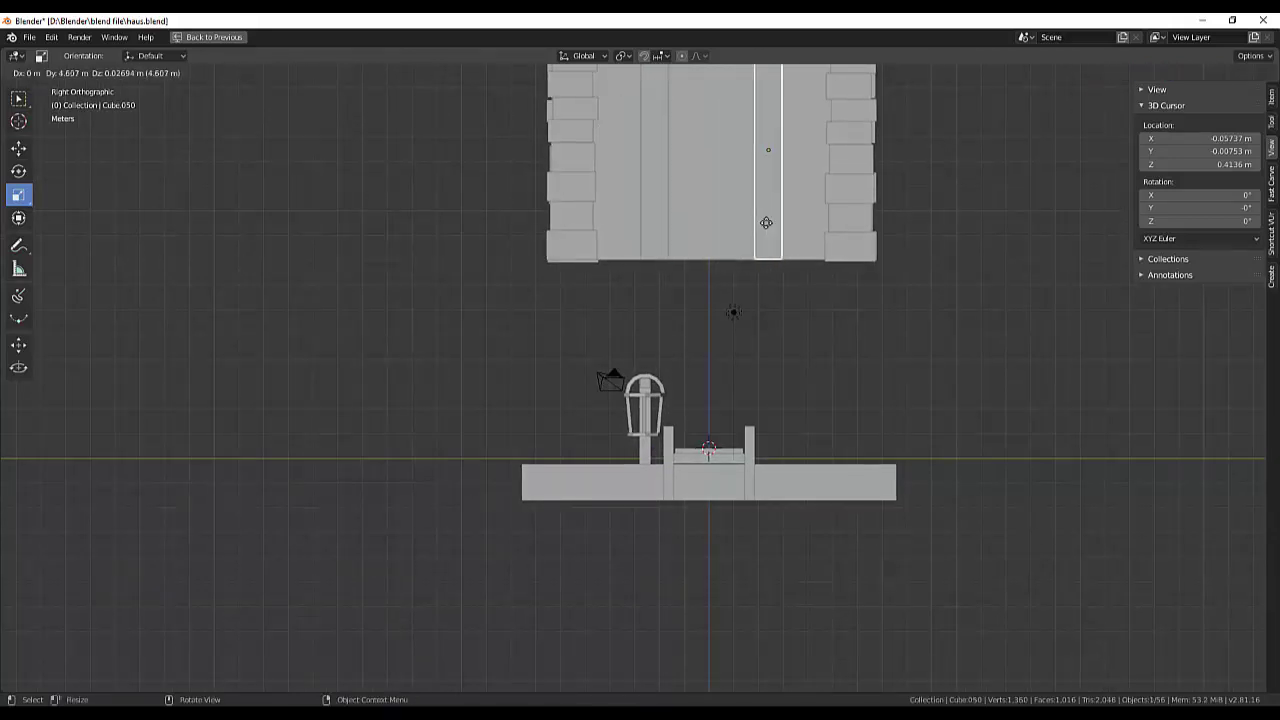
left_click(766, 222)
middle_click_drag(870, 140, 883, 142)
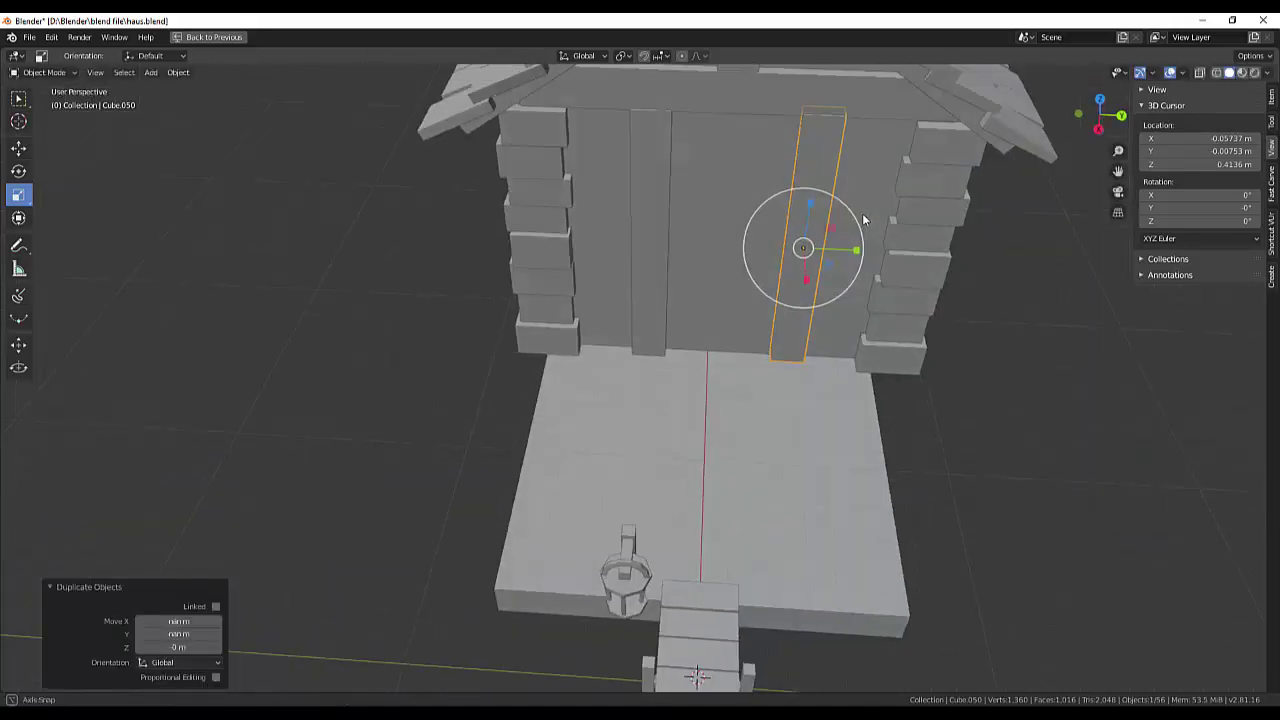
scroll(883, 130, "down", 3)
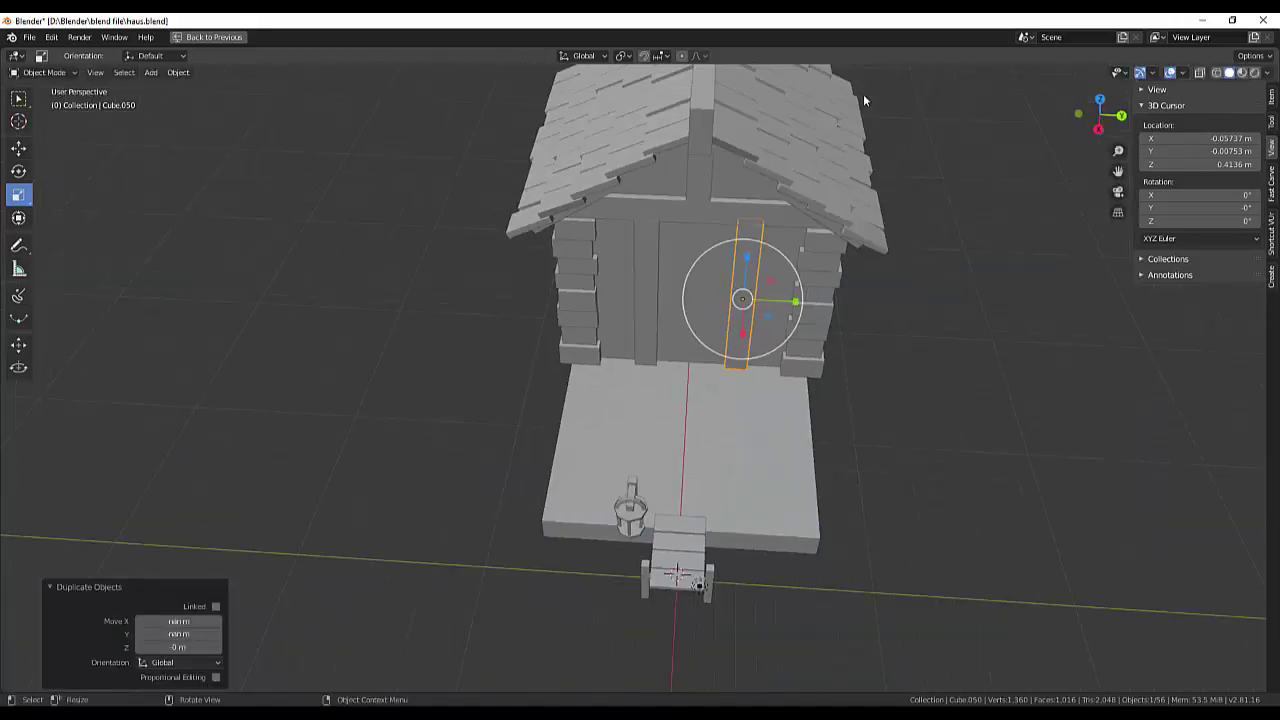
middle_click_drag(927, 129, 929, 103)
Duplicate the plank again onto the door and turn it −3.58° about Z.
left_click(751, 177)
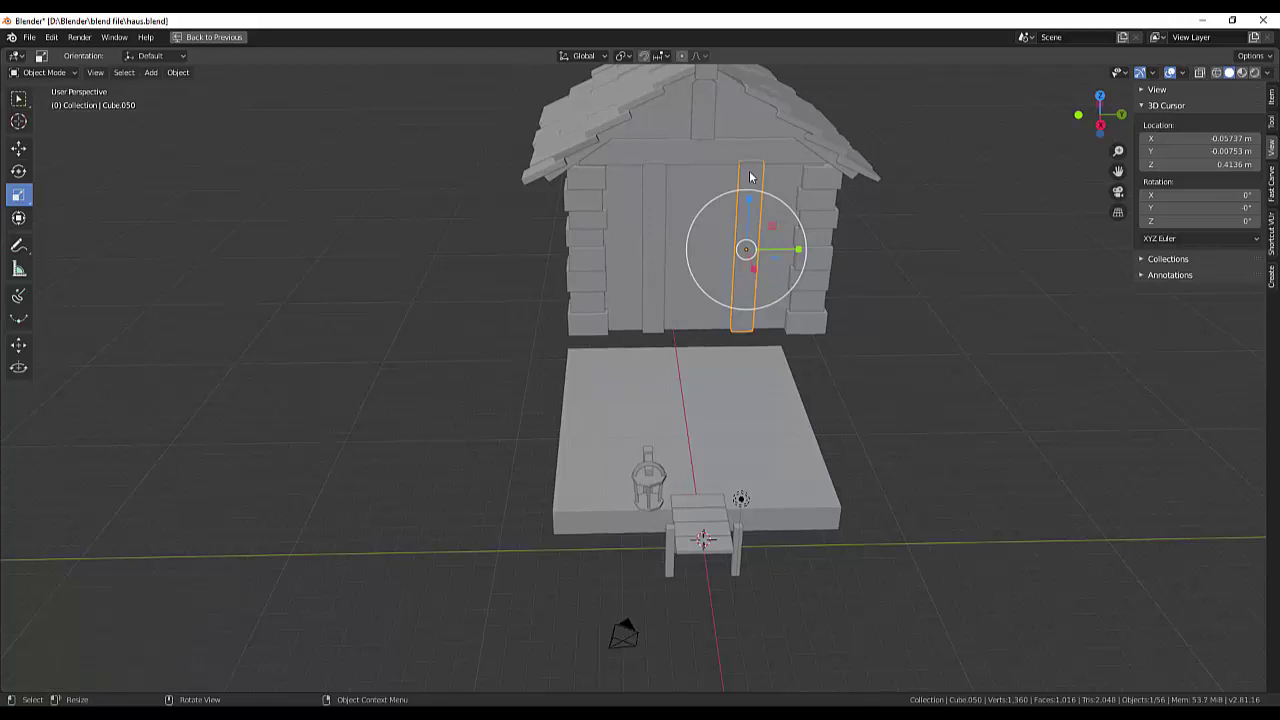
key("shift")
key("shift+d")
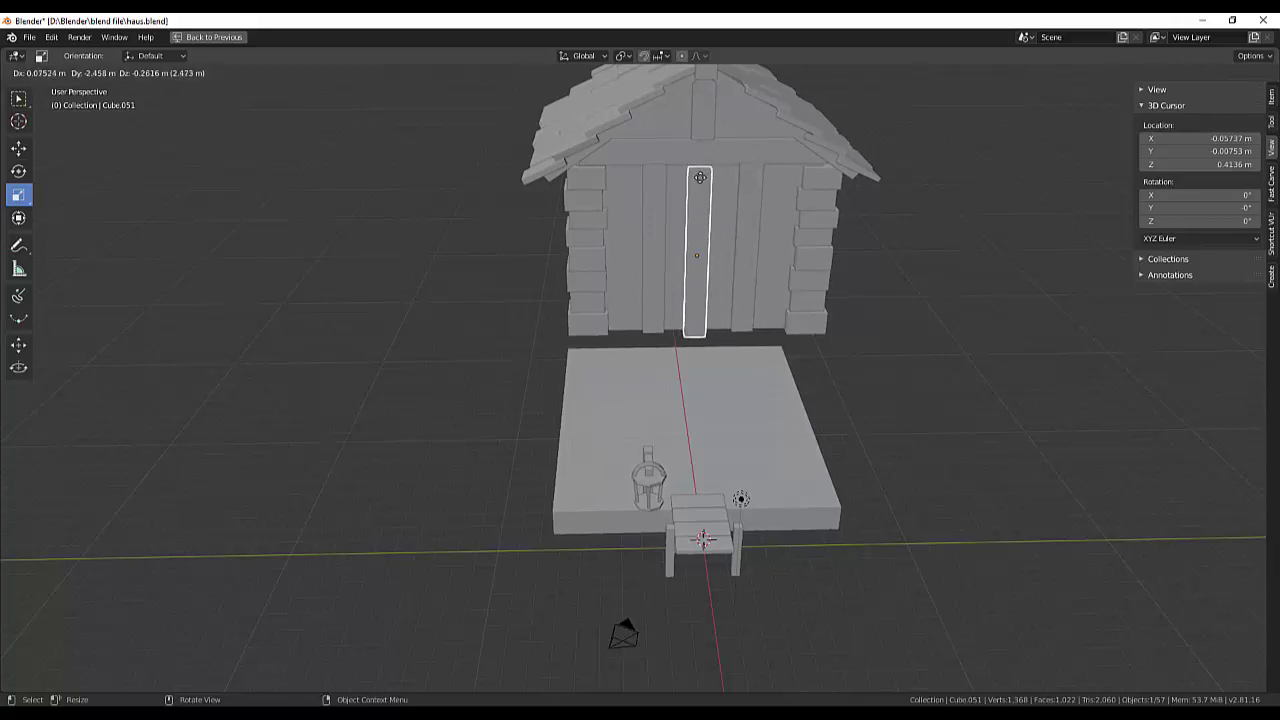
left_click(700, 177)
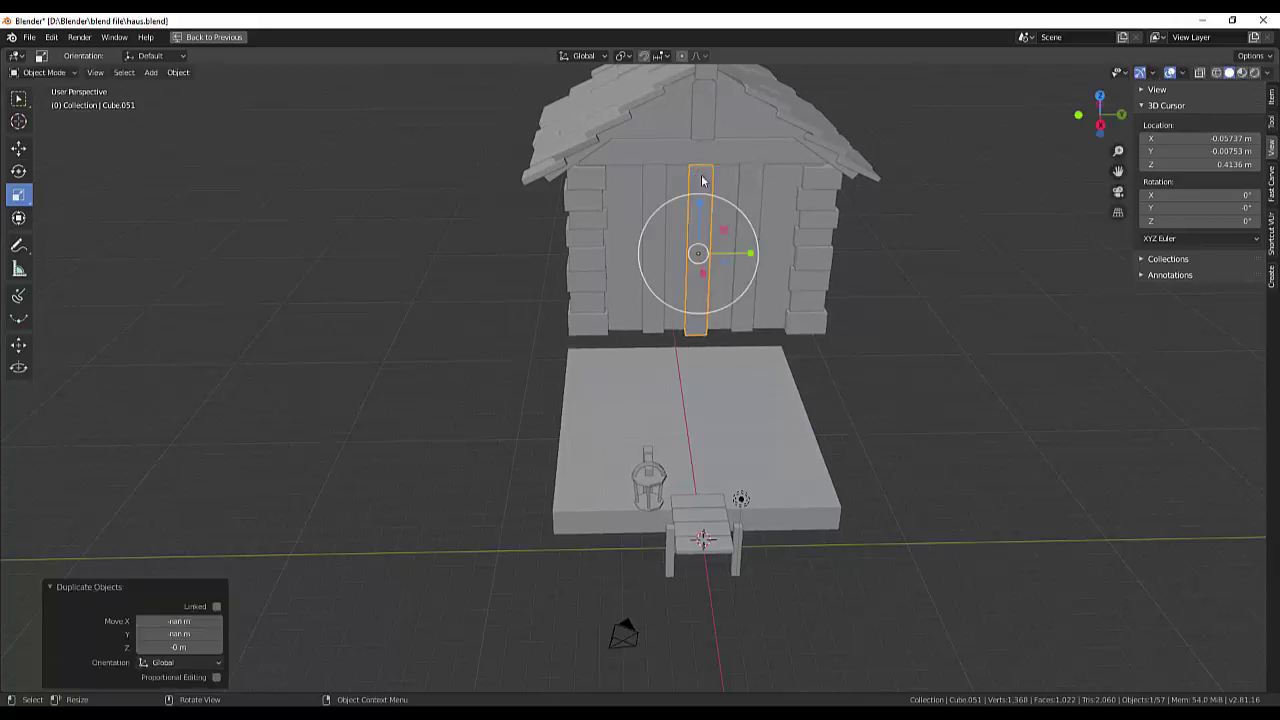
key("r")
key("z")
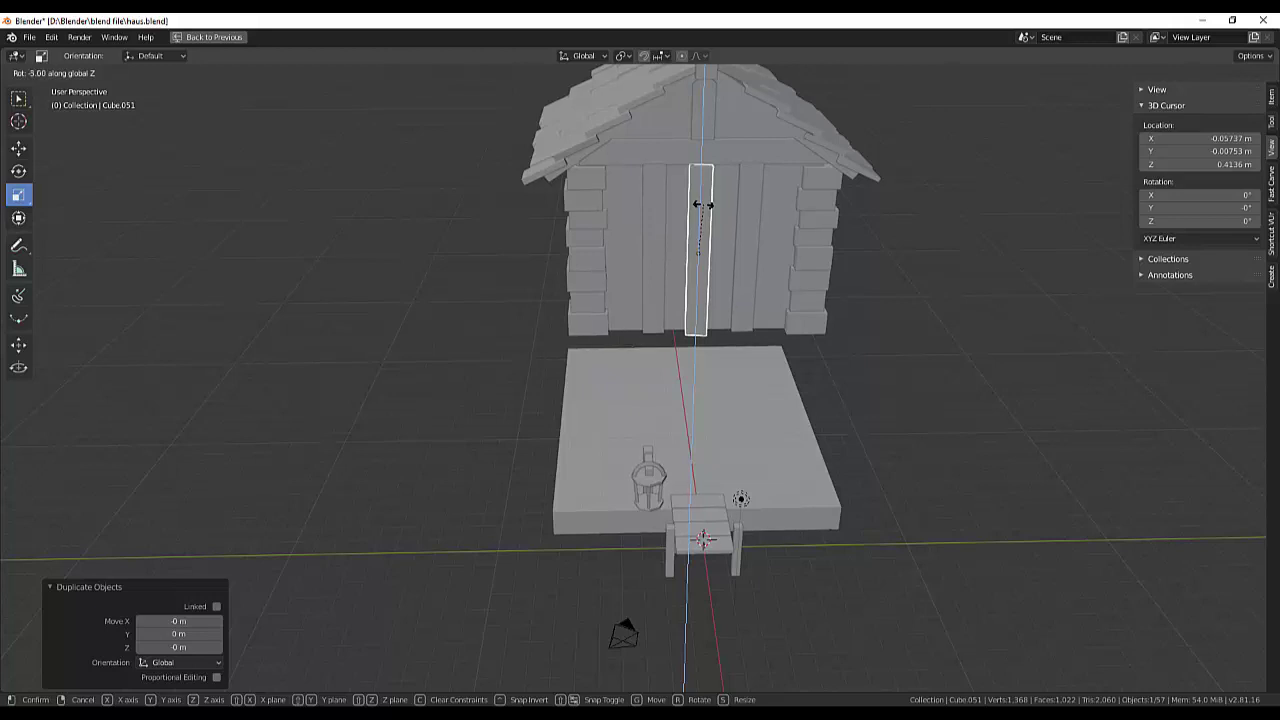
left_click(703, 204)
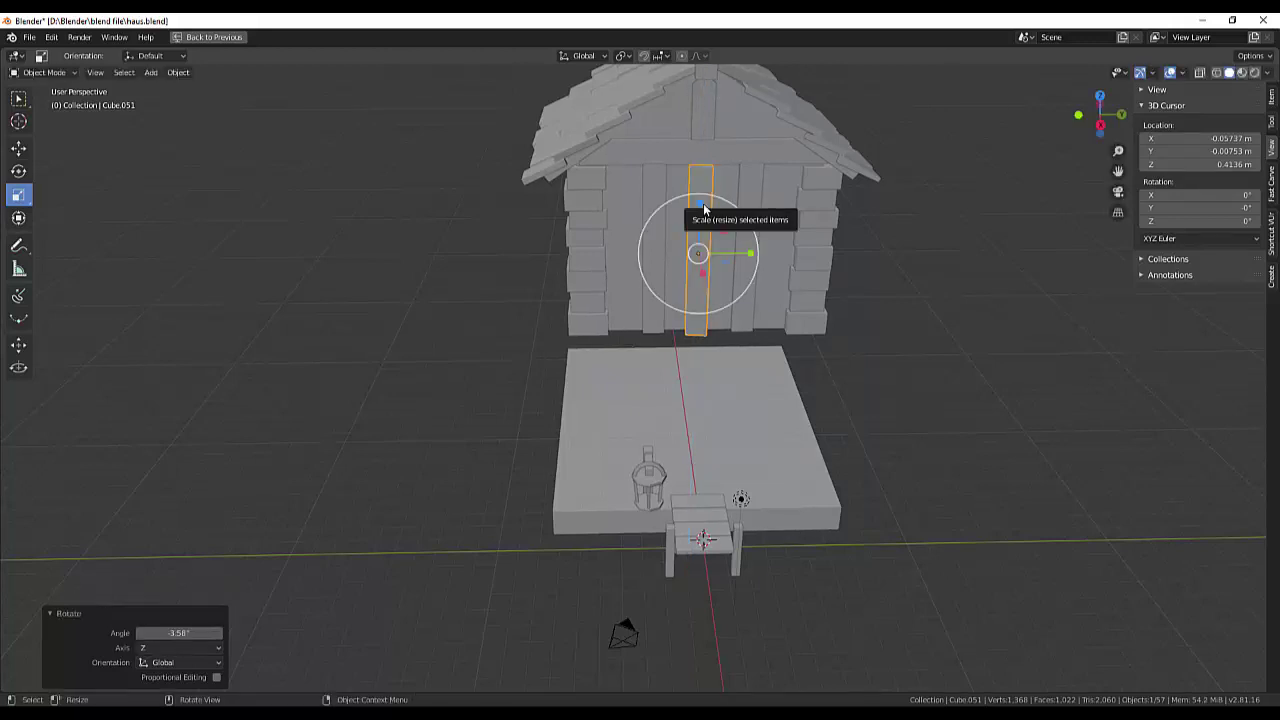
Rotate the copied plank 90° on X to lie horizontally, then start scaling it along Y.
left_click(18, 171)
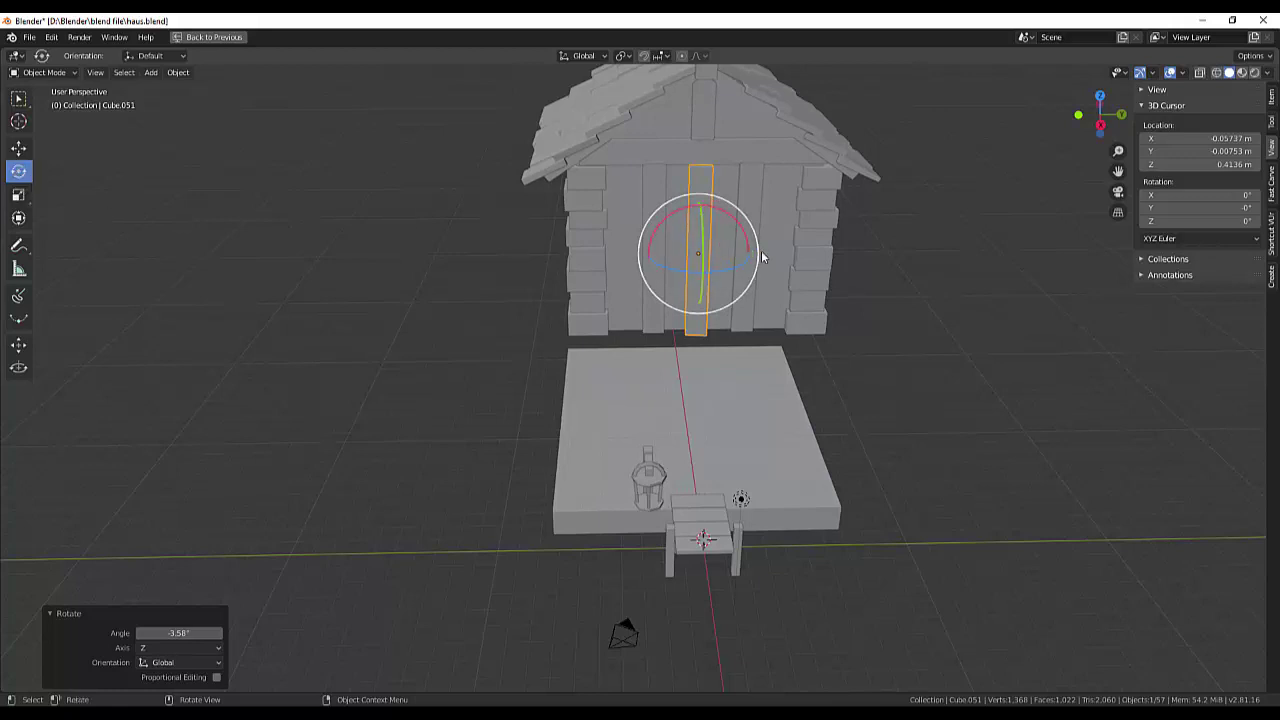
left_click_drag(726, 214, 740, 258)
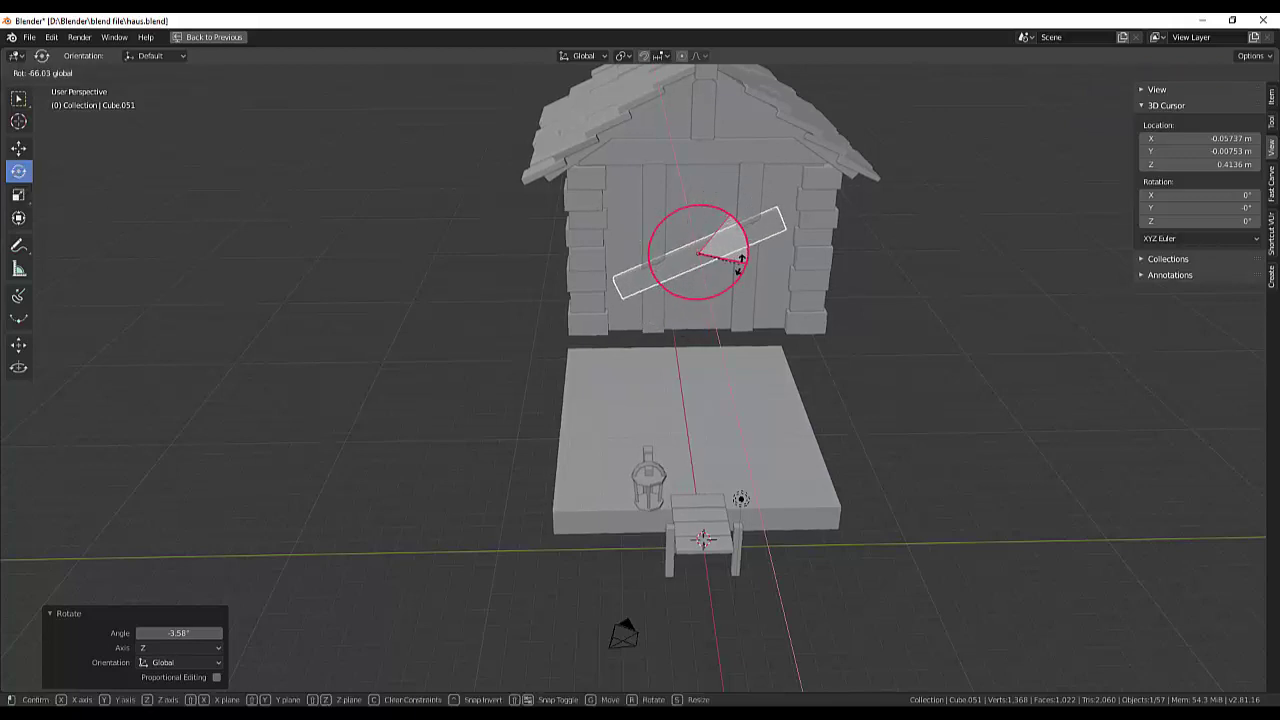
type("9")
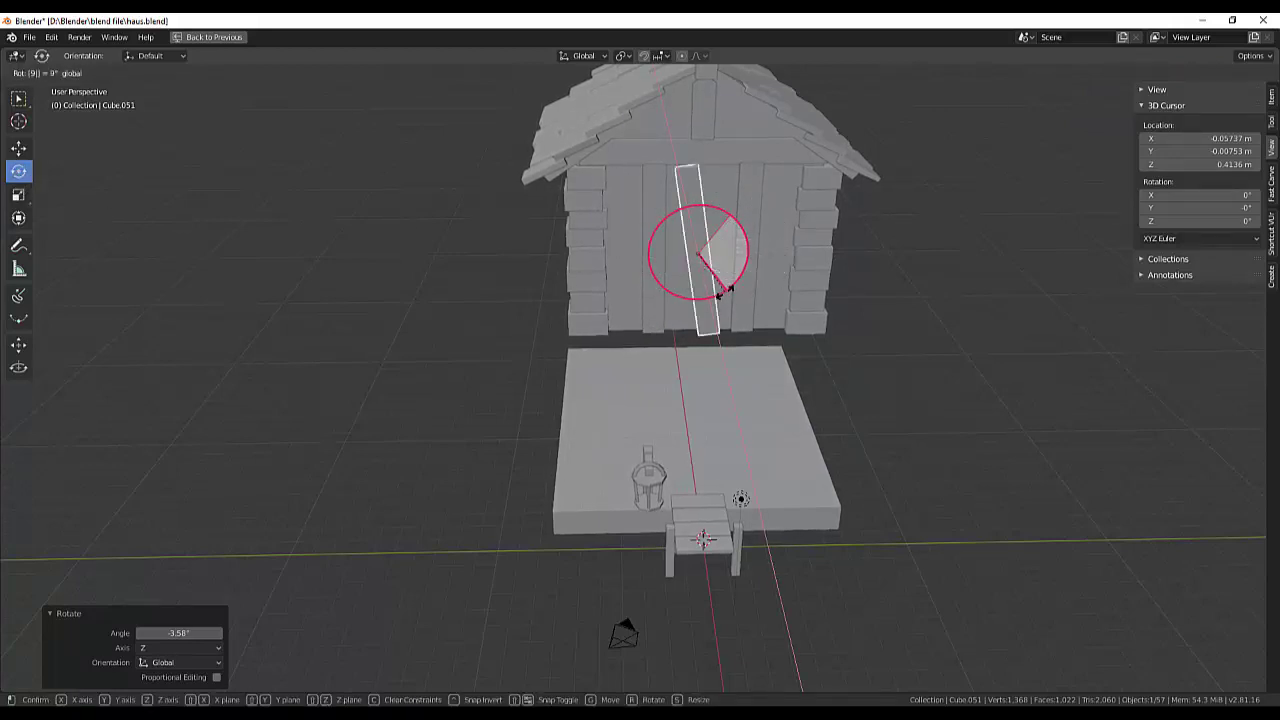
type("0")
key("Return")
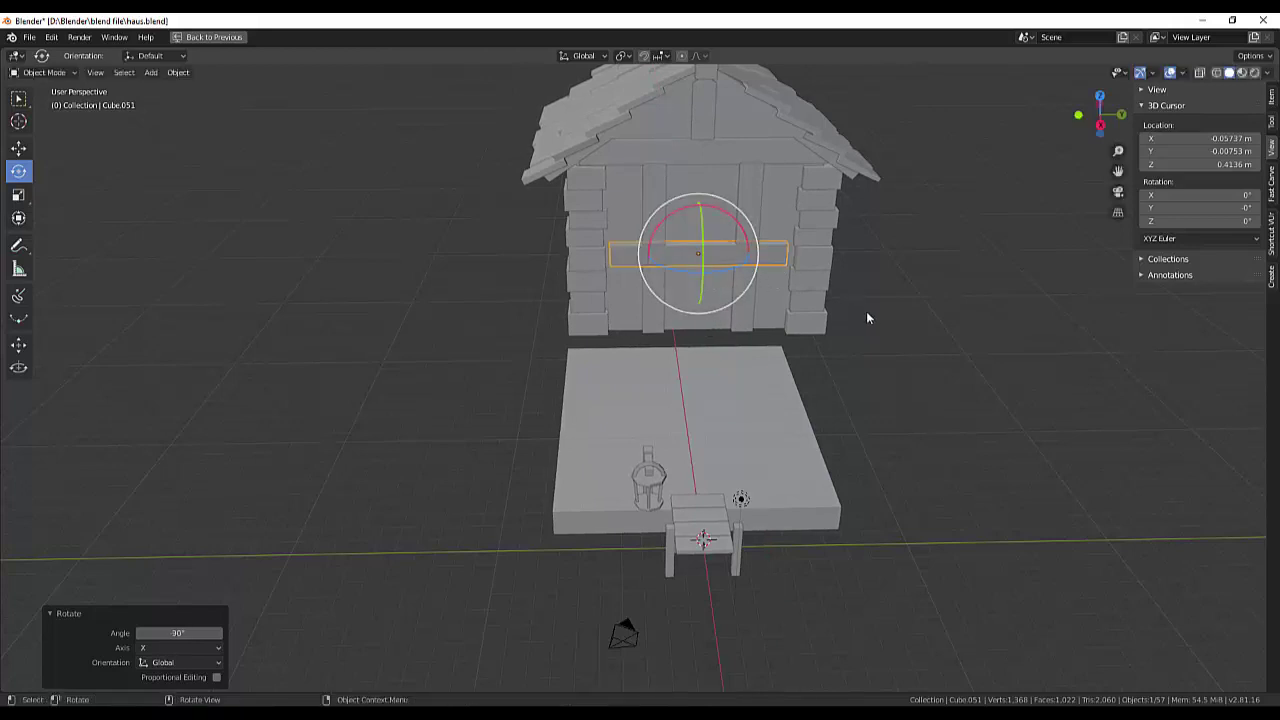
scroll(866, 311, "up", 3)
left_click(847, 150)
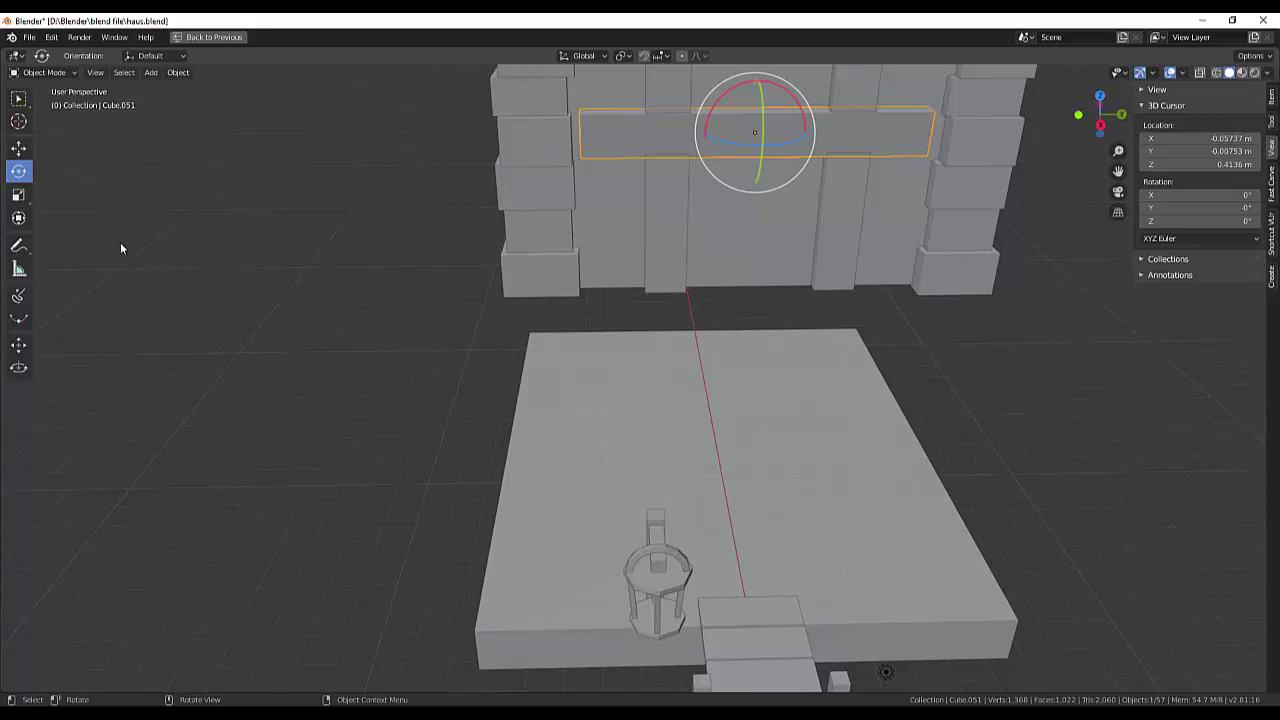
key("s")
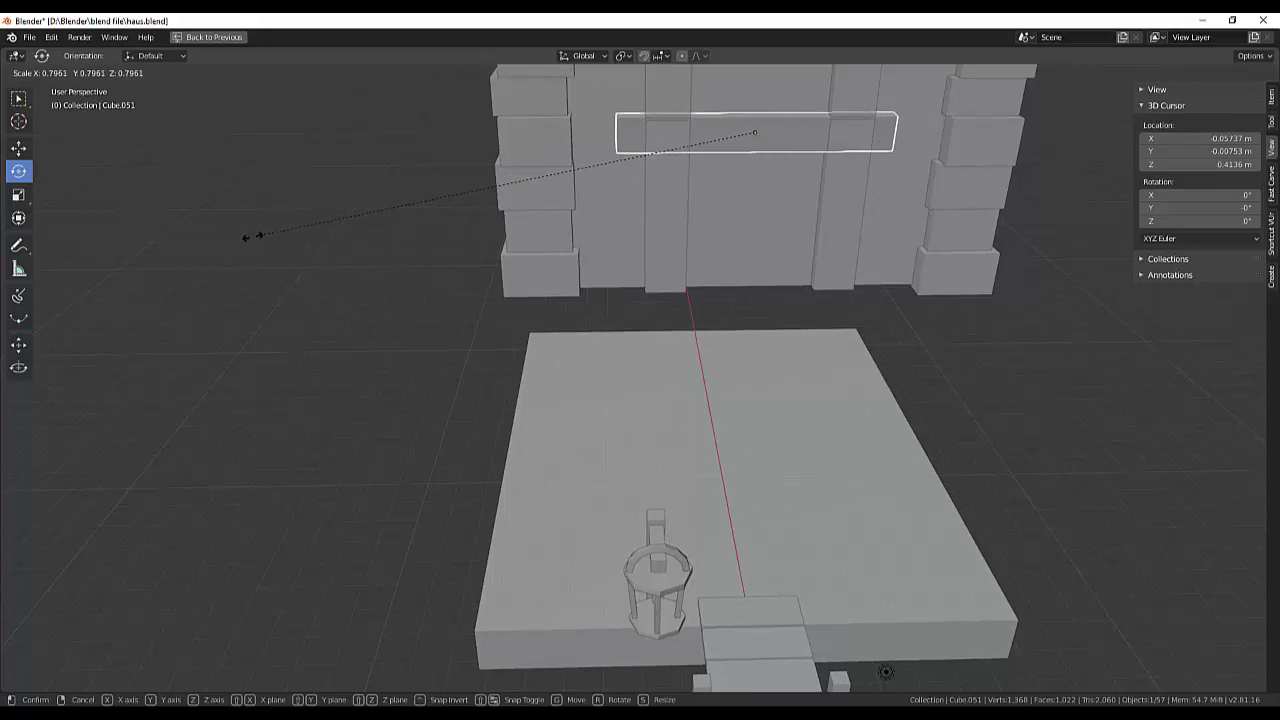
key("y")
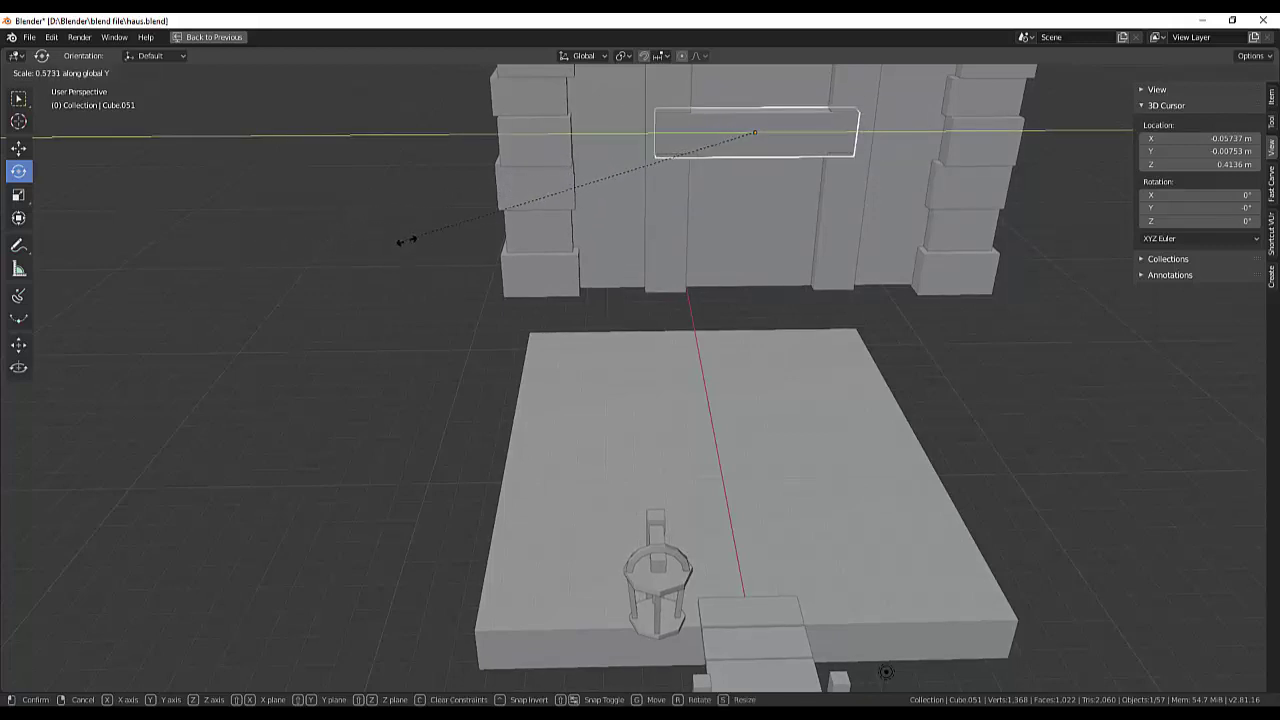
Finish shortening the crossbar to 0.417 along Y and raise it 2.1 m on Z.
left_click(509, 231)
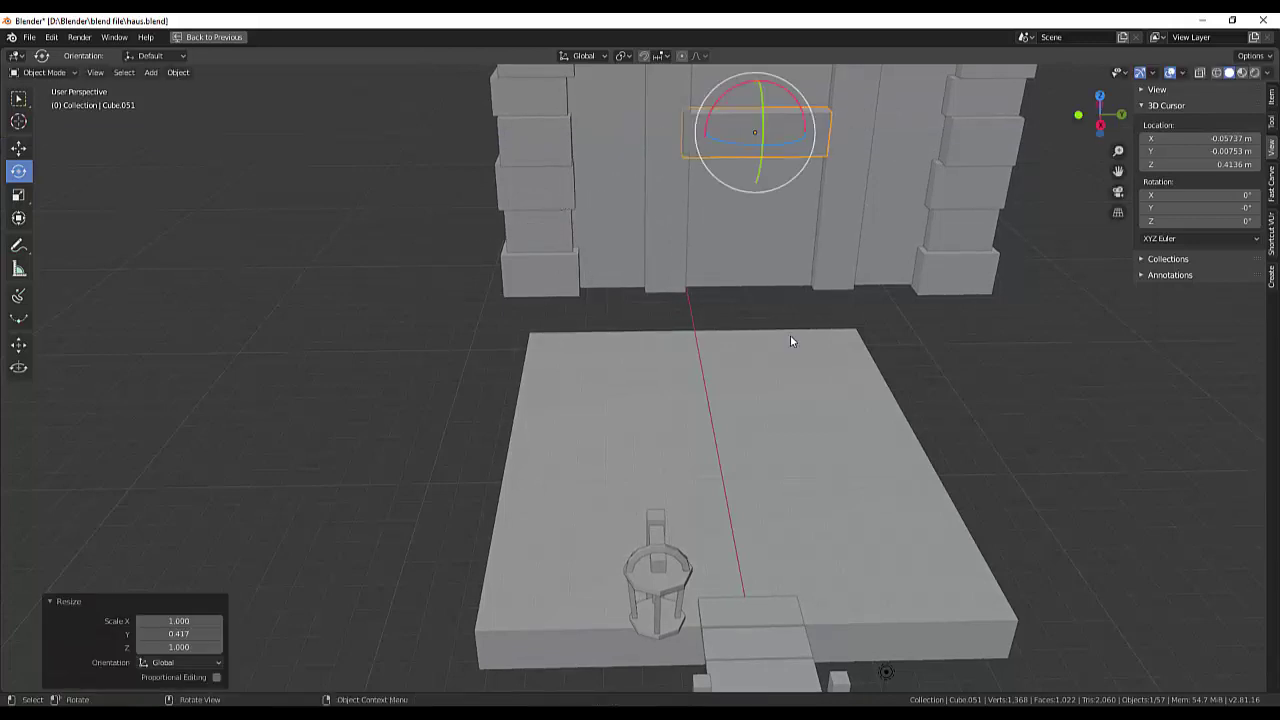
mouse_move(1099, 398)
middle_mouse_down()
mouse_move(1030, 335)
mouse_move(995, 411)
middle_mouse_up()
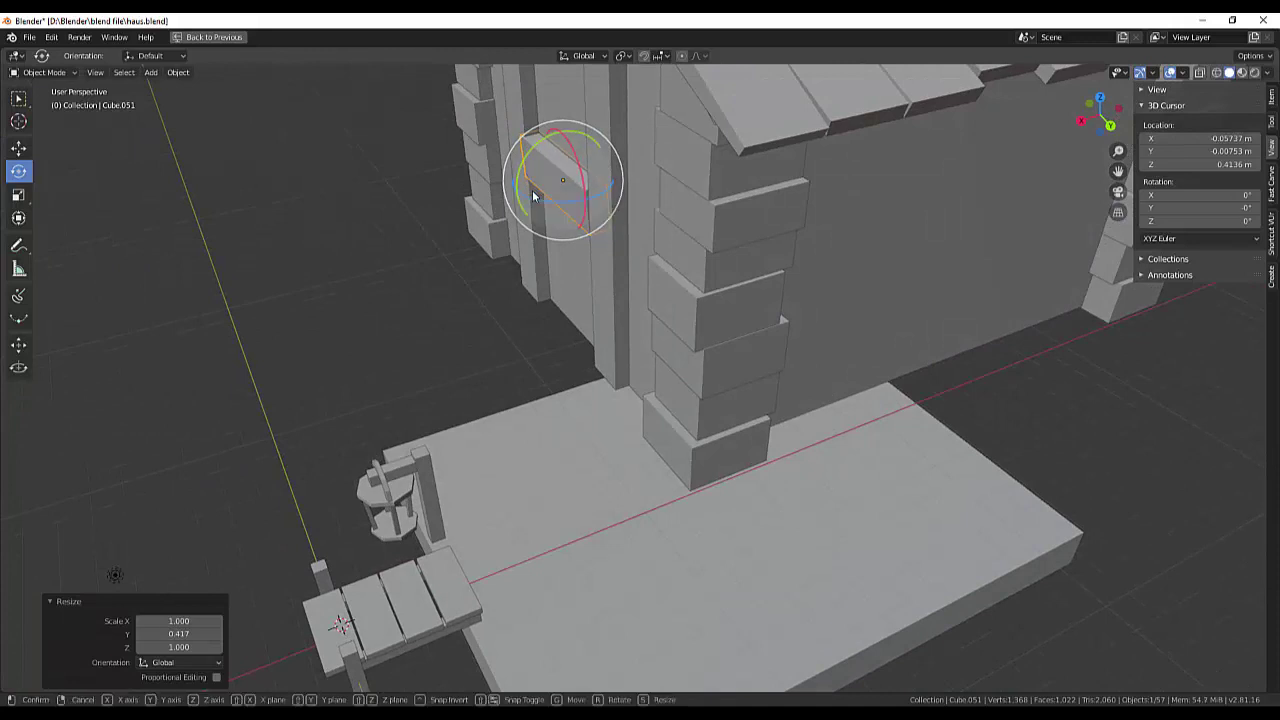
key("g")
key("z")
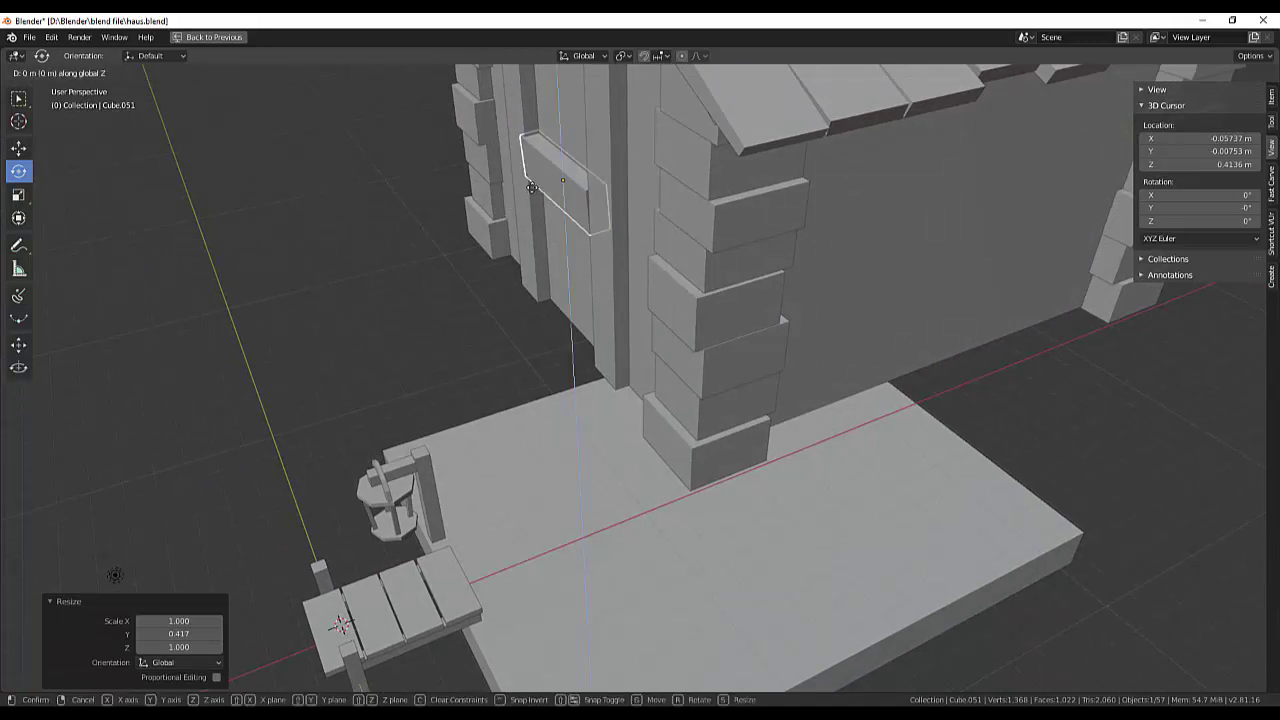
type("2.1")
key("Return")
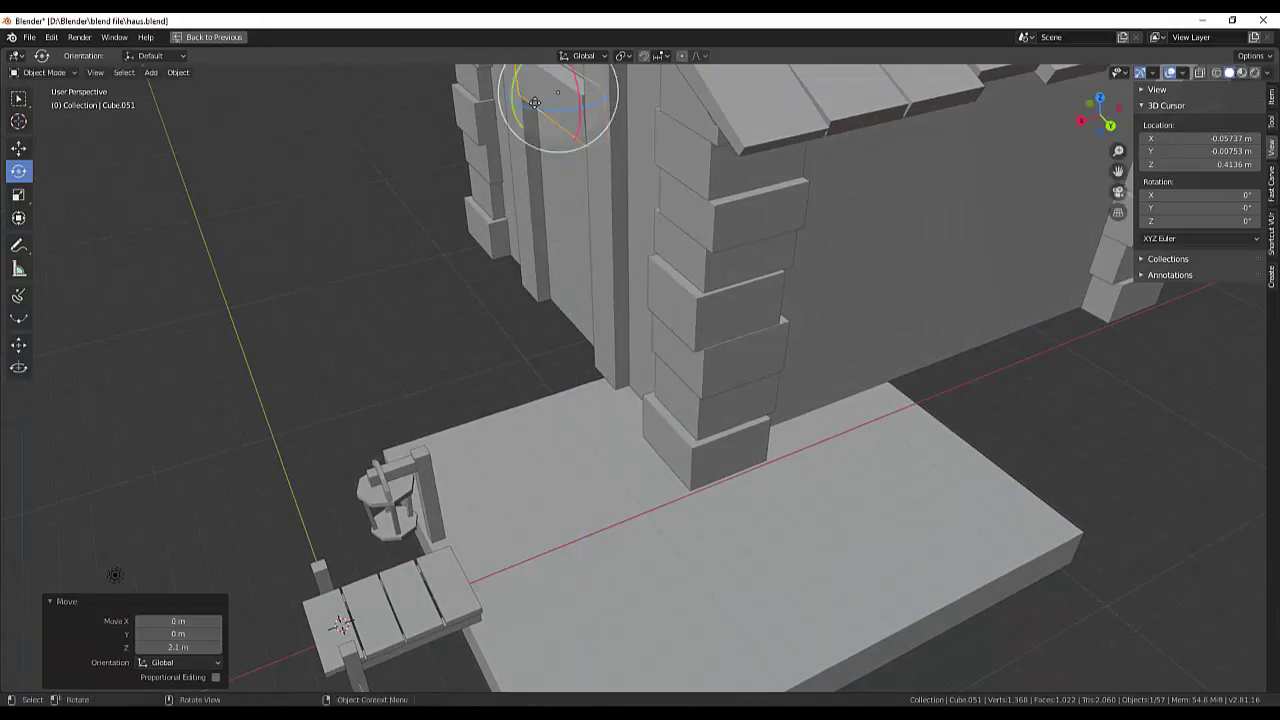
Reselect the door crossbar and shift it -0.11 m along X onto the door planks.
mouse_move(792, 121)
middle_mouse_down()
mouse_move(839, 86)
mouse_move(855, 128)
middle_mouse_up()
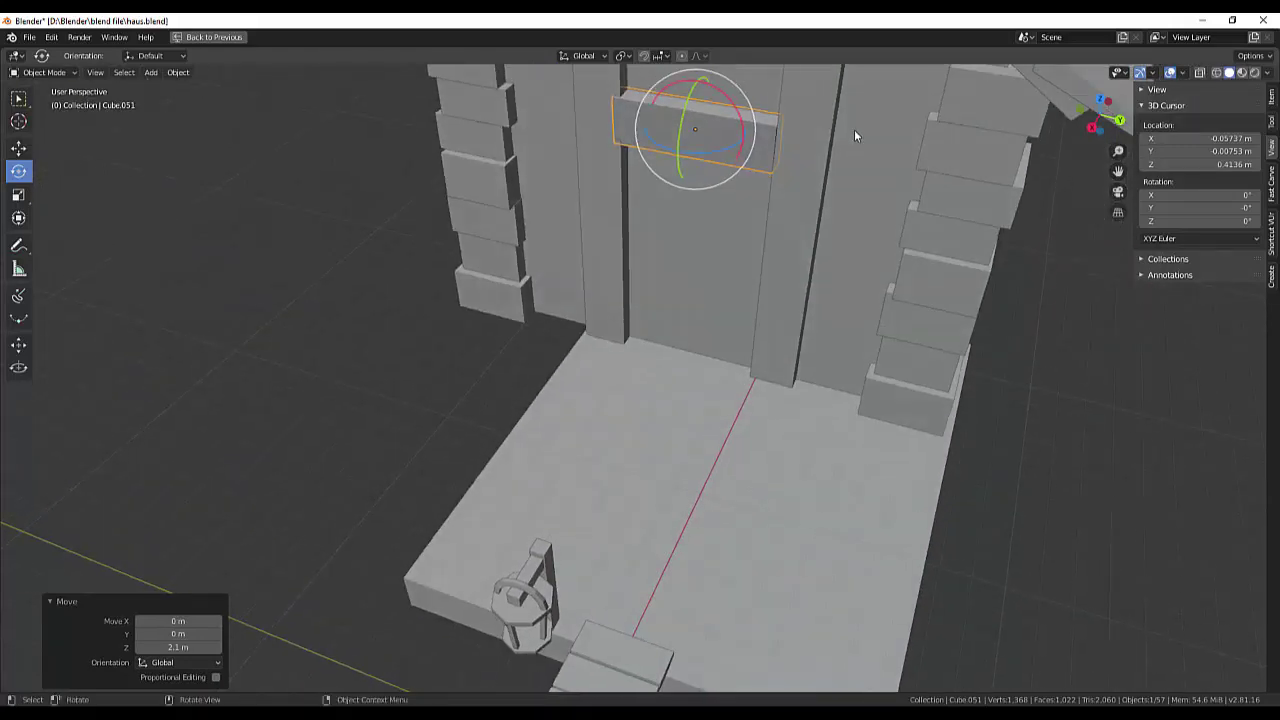
scroll(854, 129, "down", 4)
key("alt+a")
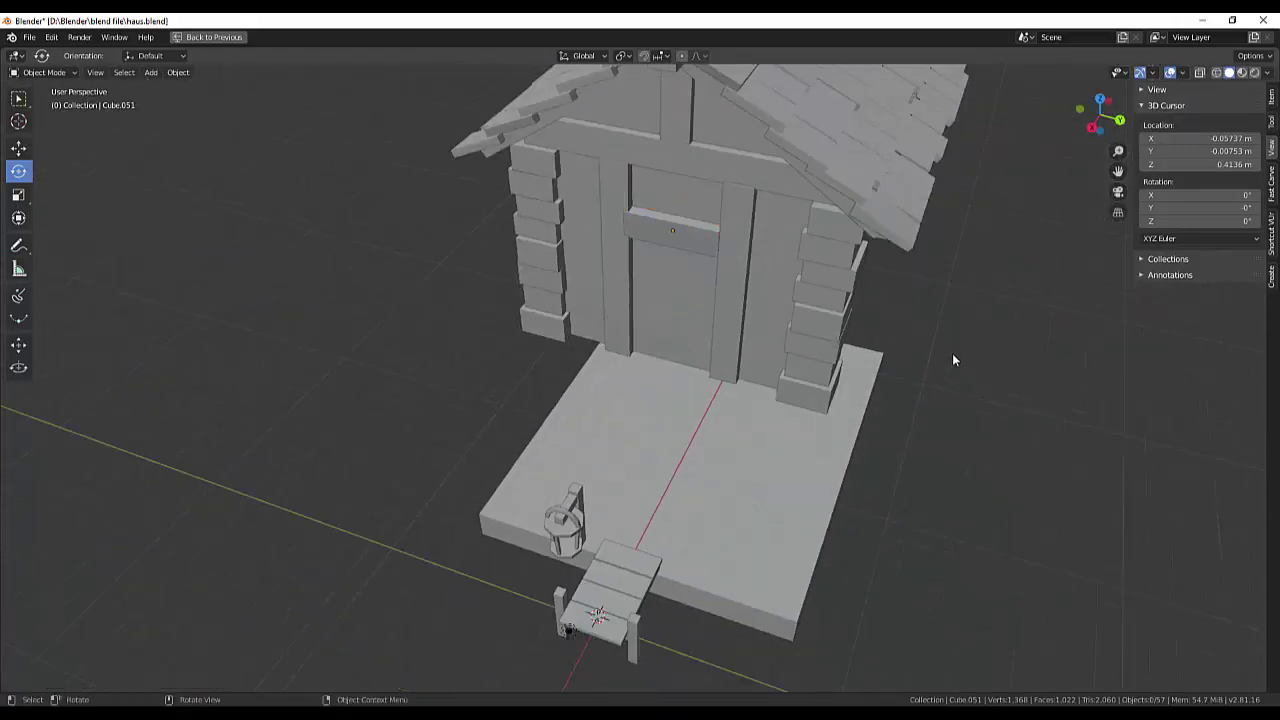
mouse_move(952, 353)
middle_mouse_down()
mouse_move(1029, 295)
mouse_move(1034, 336)
mouse_move(971, 392)
mouse_move(905, 385)
middle_mouse_up()
left_click(644, 338)
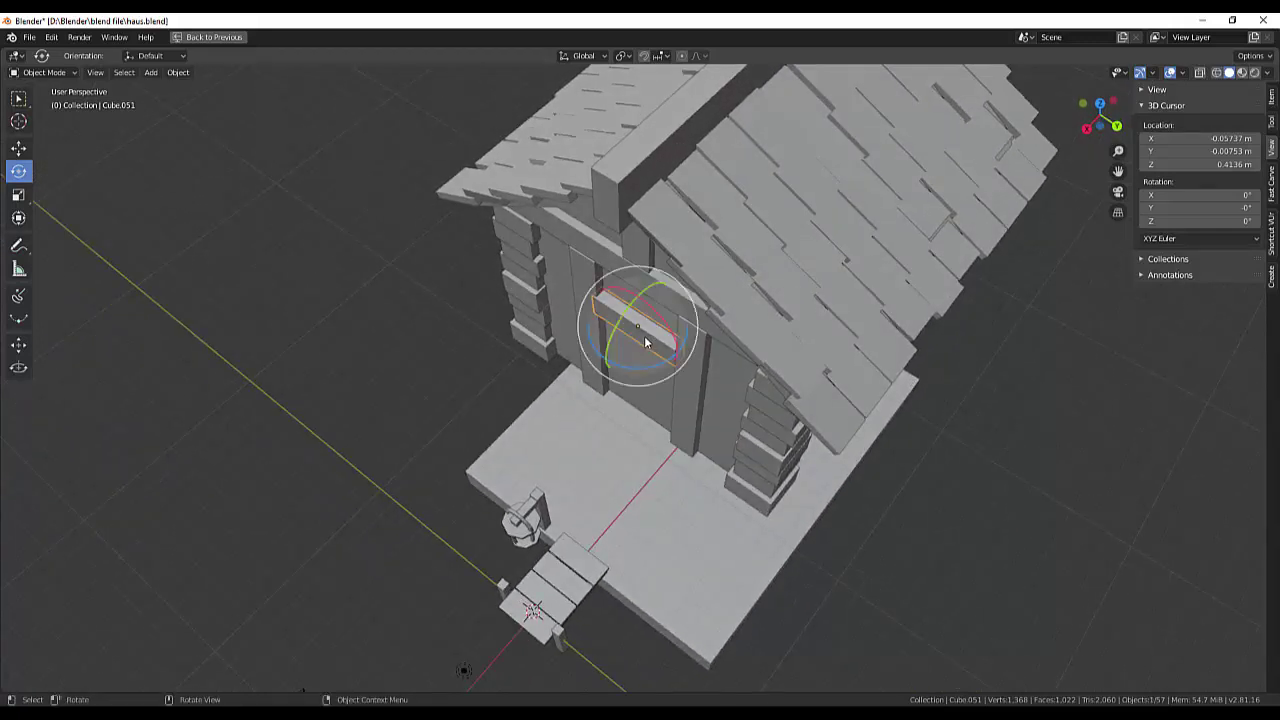
key("g")
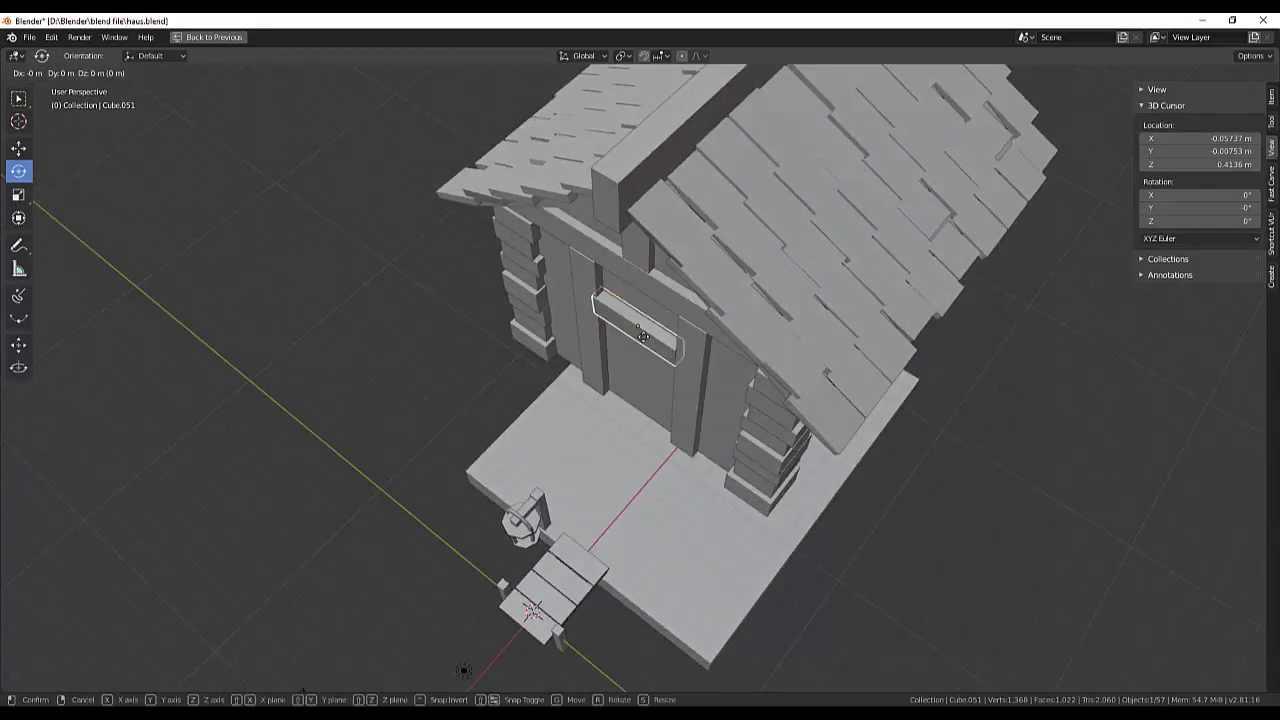
key("x")
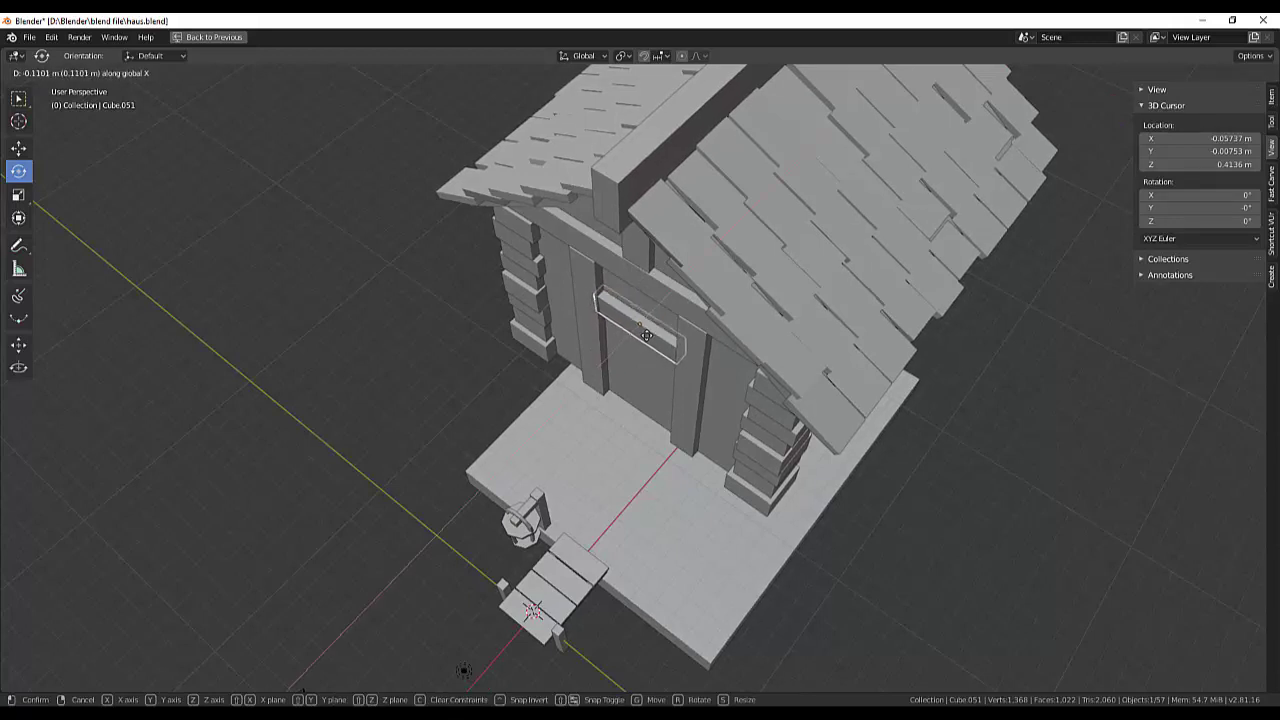
left_click(646, 334)
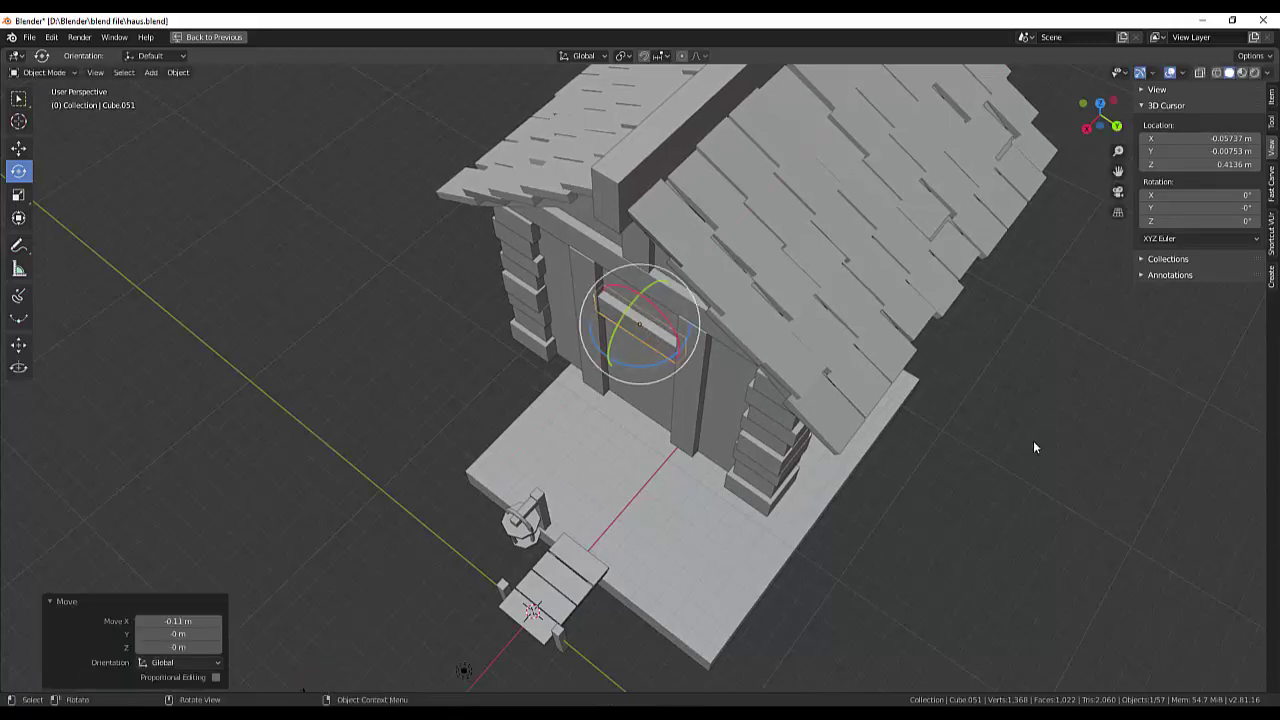
mouse_move(1033, 440)
middle_mouse_down()
mouse_move(1078, 383)
mouse_move(893, 292)
middle_mouse_up()
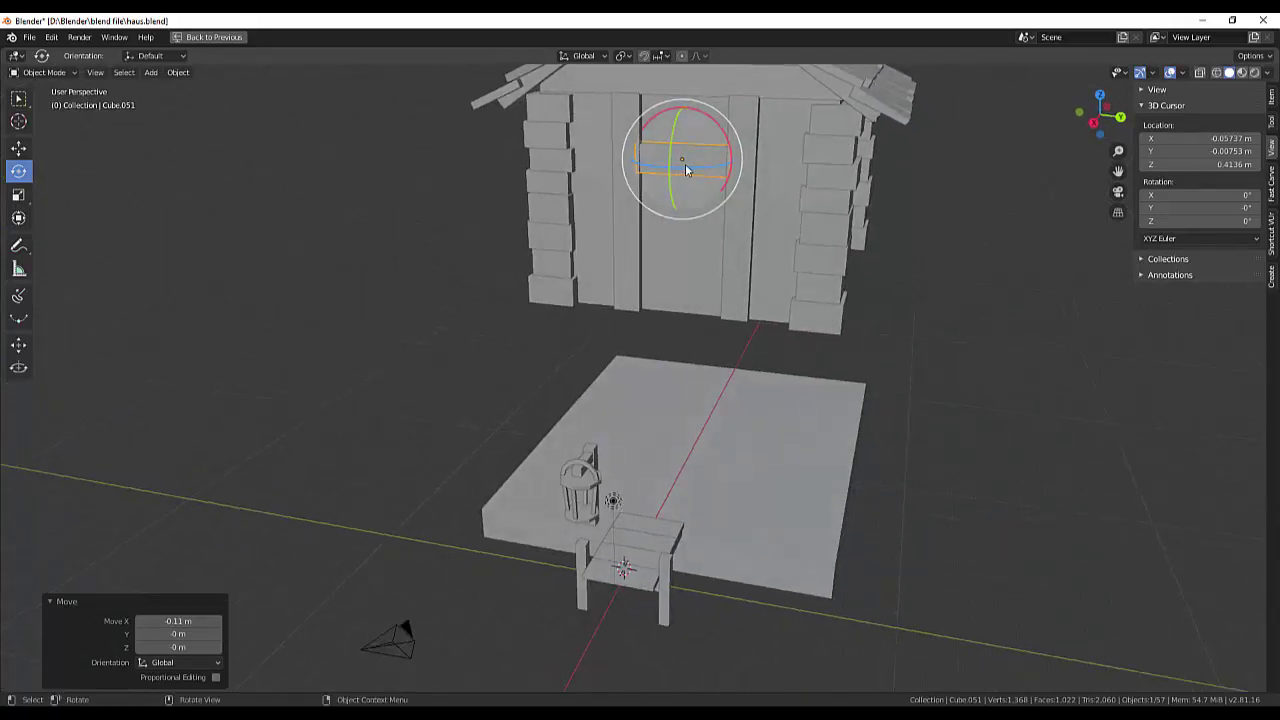
Duplicate the crossbar and move the copy vertically to the bottom of the door.
key("shift+d")
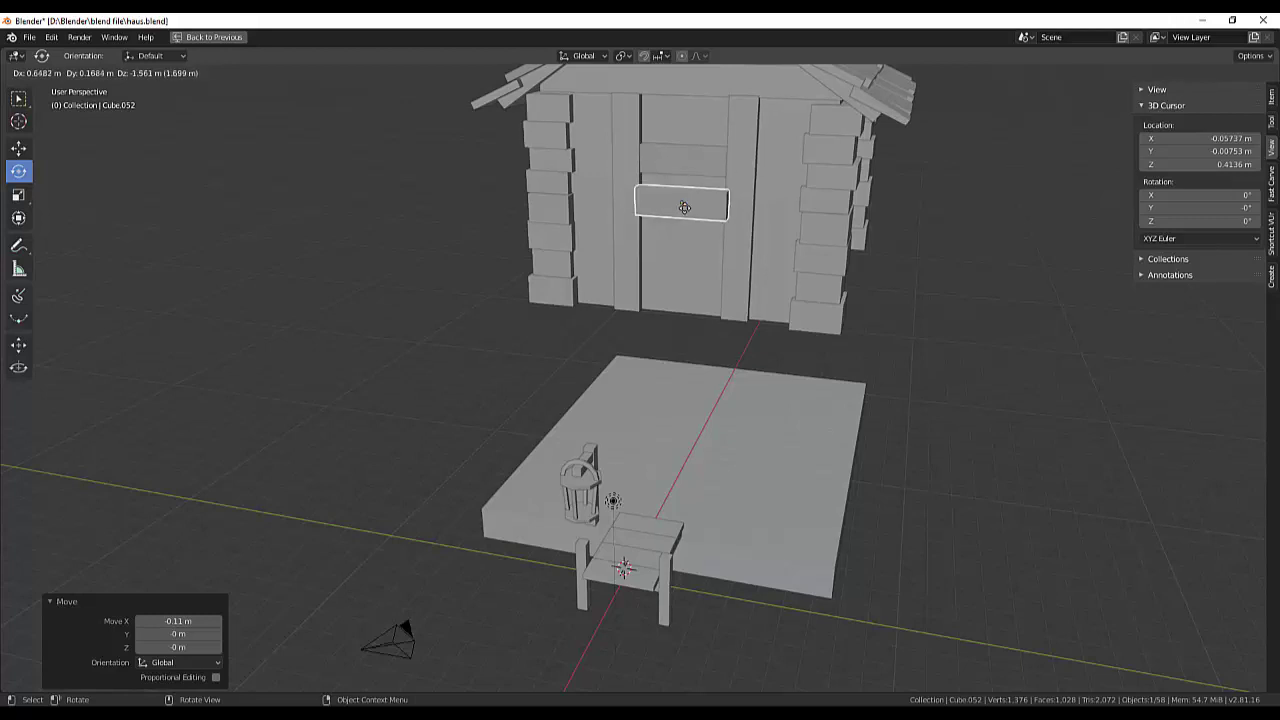
key("z")
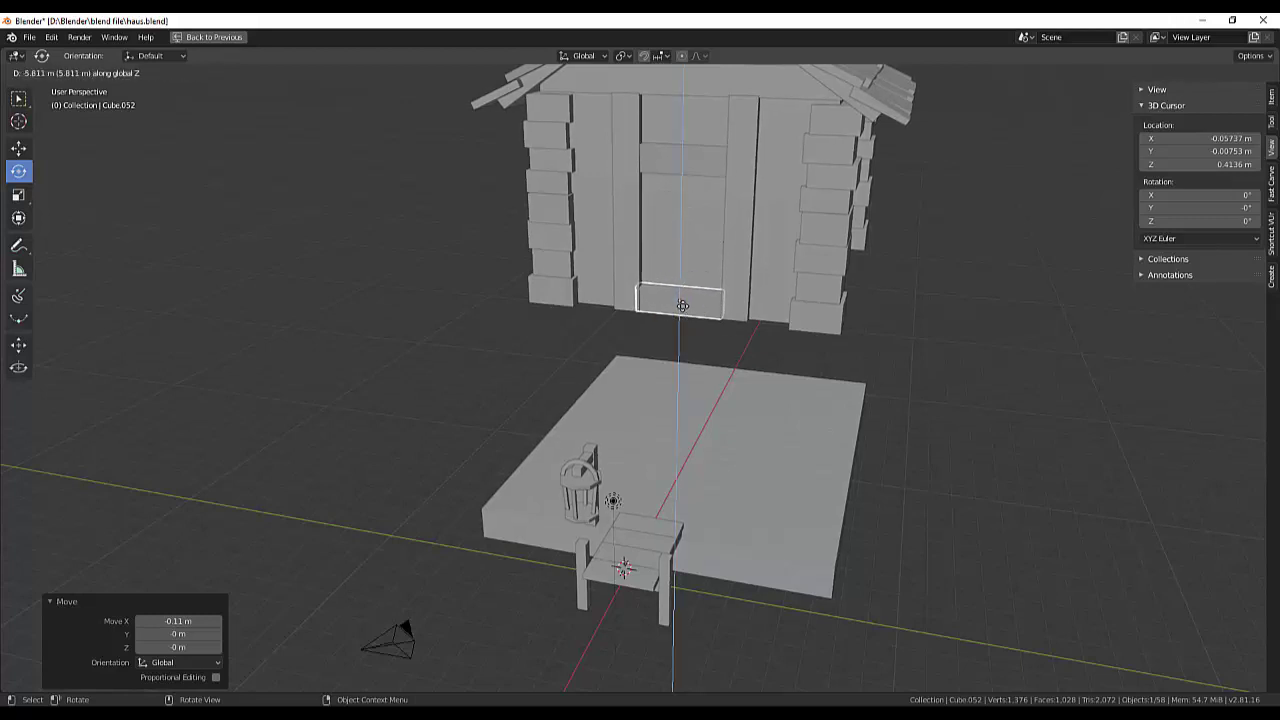
left_click(682, 305)
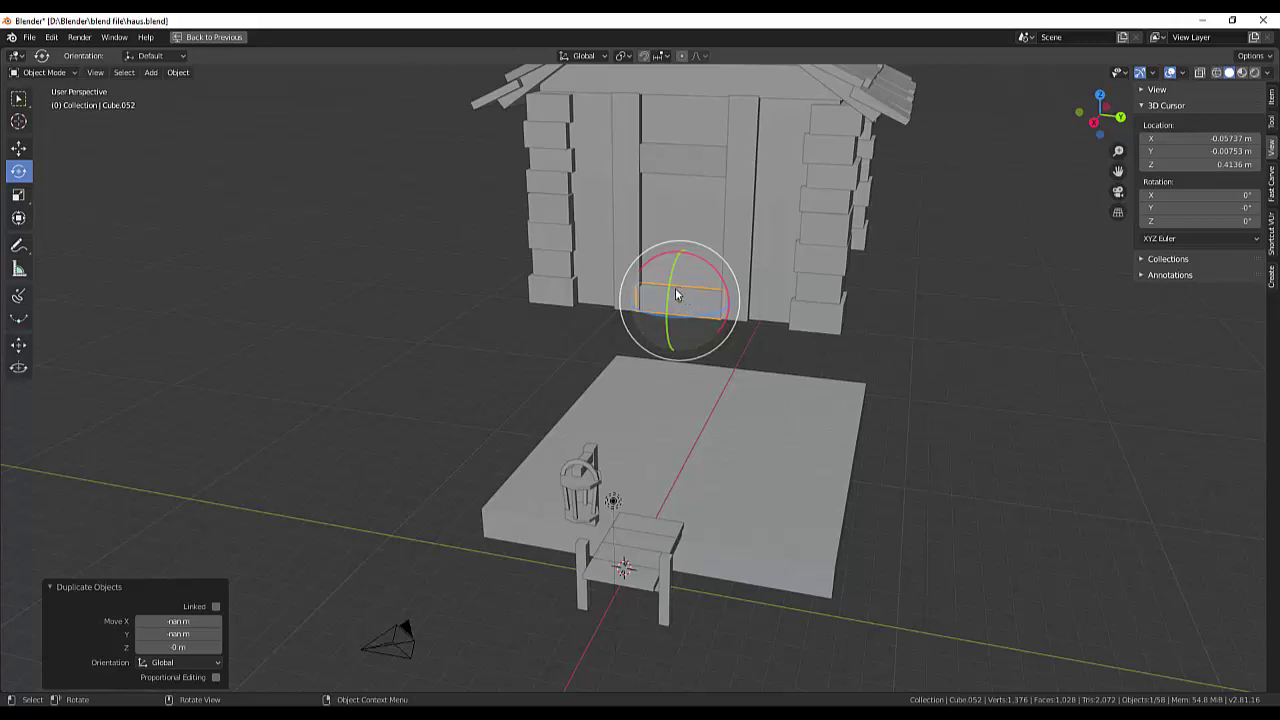
Flatten the copied plank to 0.554 along Z and nudge it into place as a threshold.
key("s")
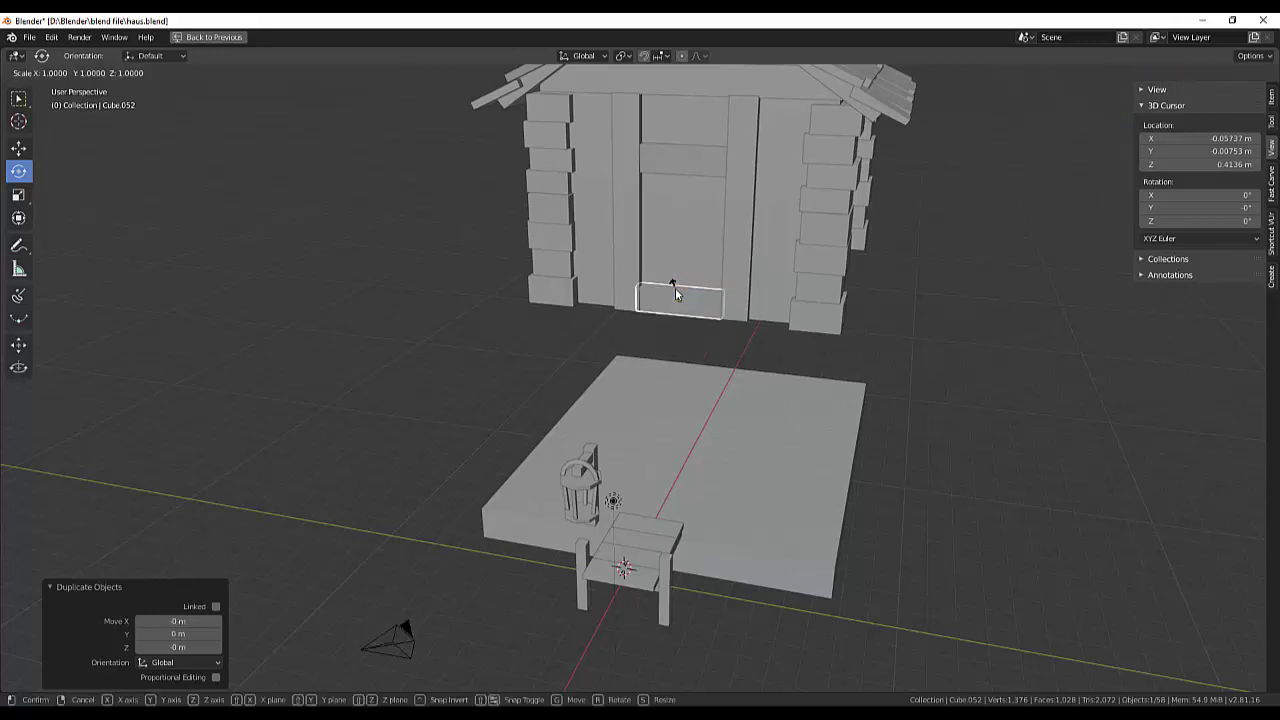
key("z")
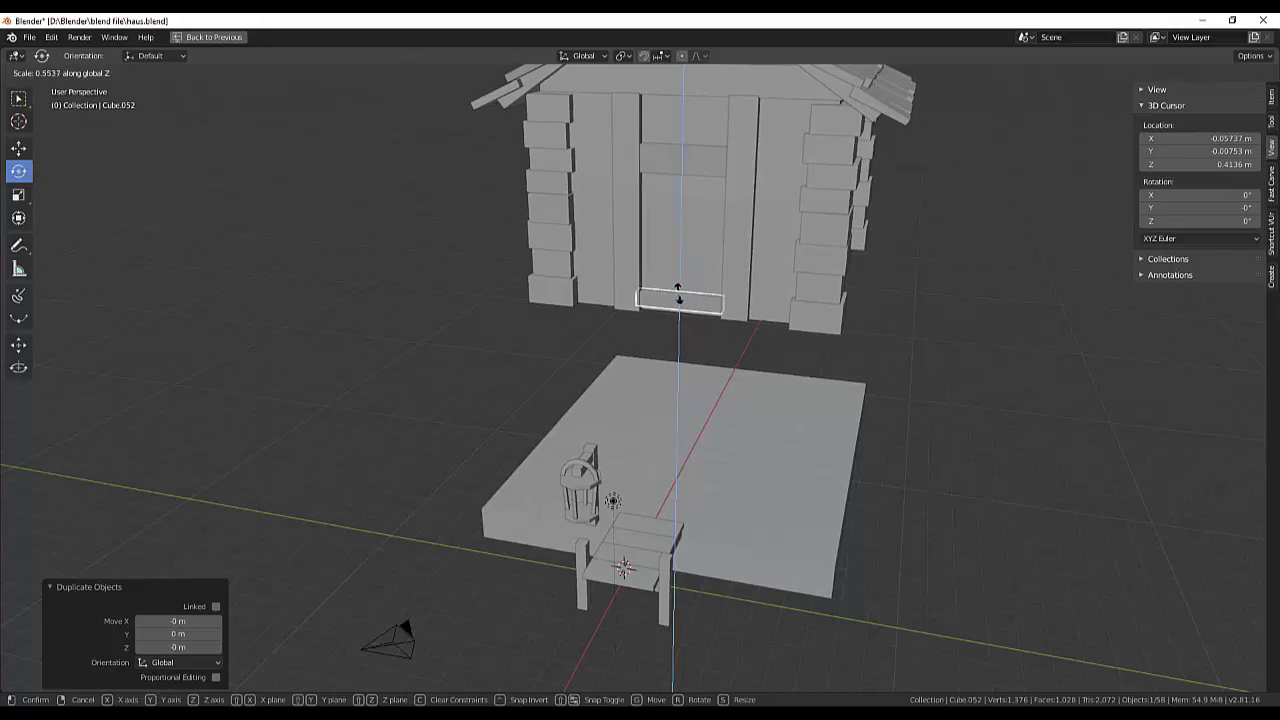
left_click(679, 297)
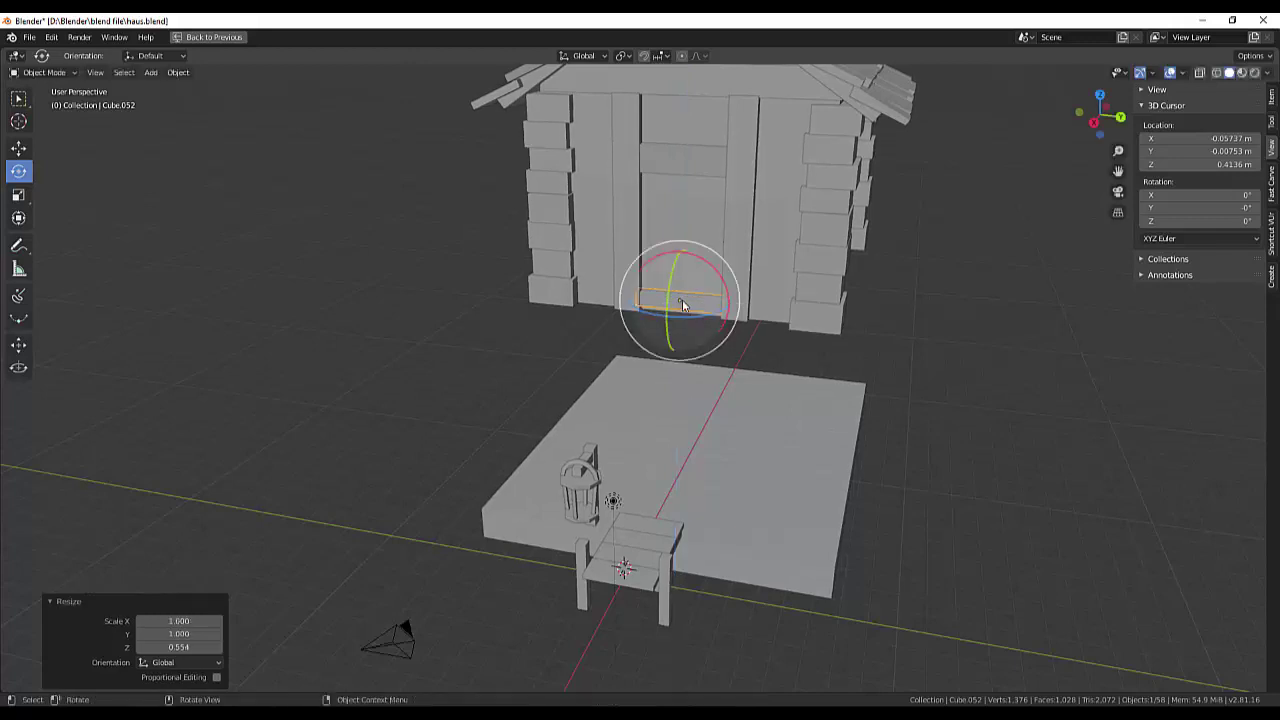
key("g")
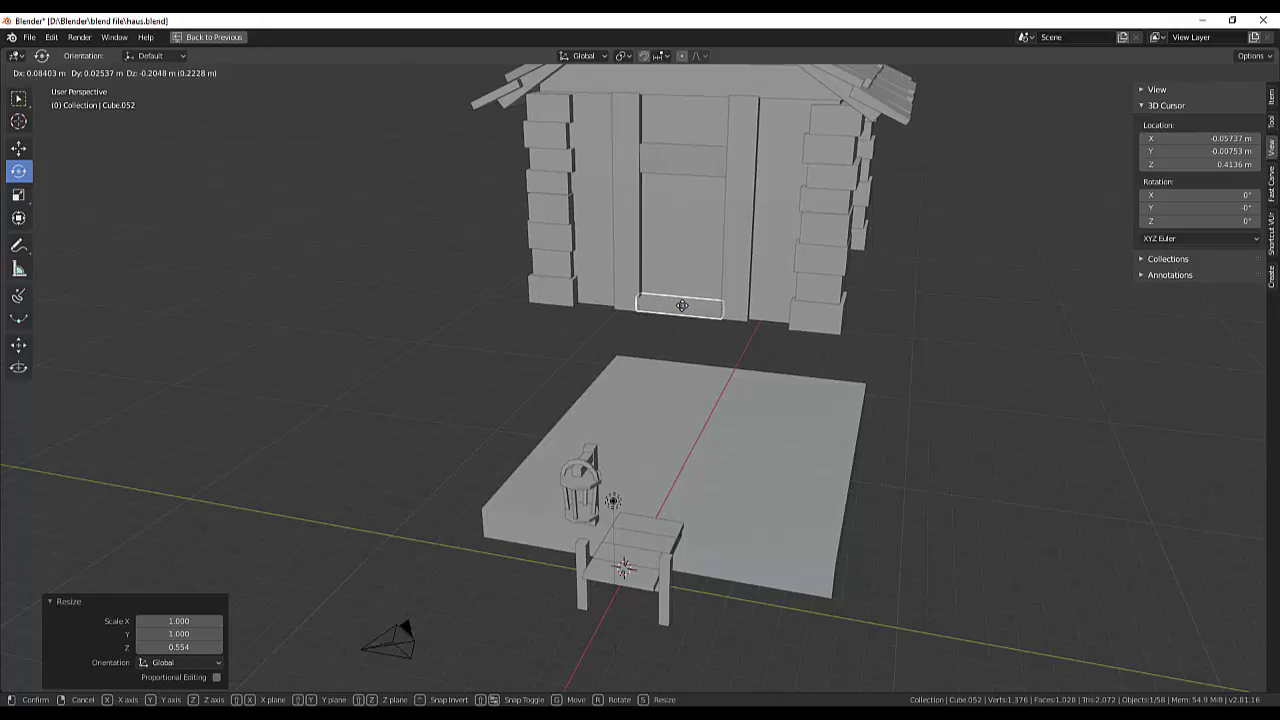
left_click(681, 305)
Stretch the threshold plank Cube.052 4.27 times along X to span the door's base.
mouse_move(952, 305)
middle_mouse_down()
mouse_move(931, 330)
mouse_move(699, 330)
middle_mouse_up()
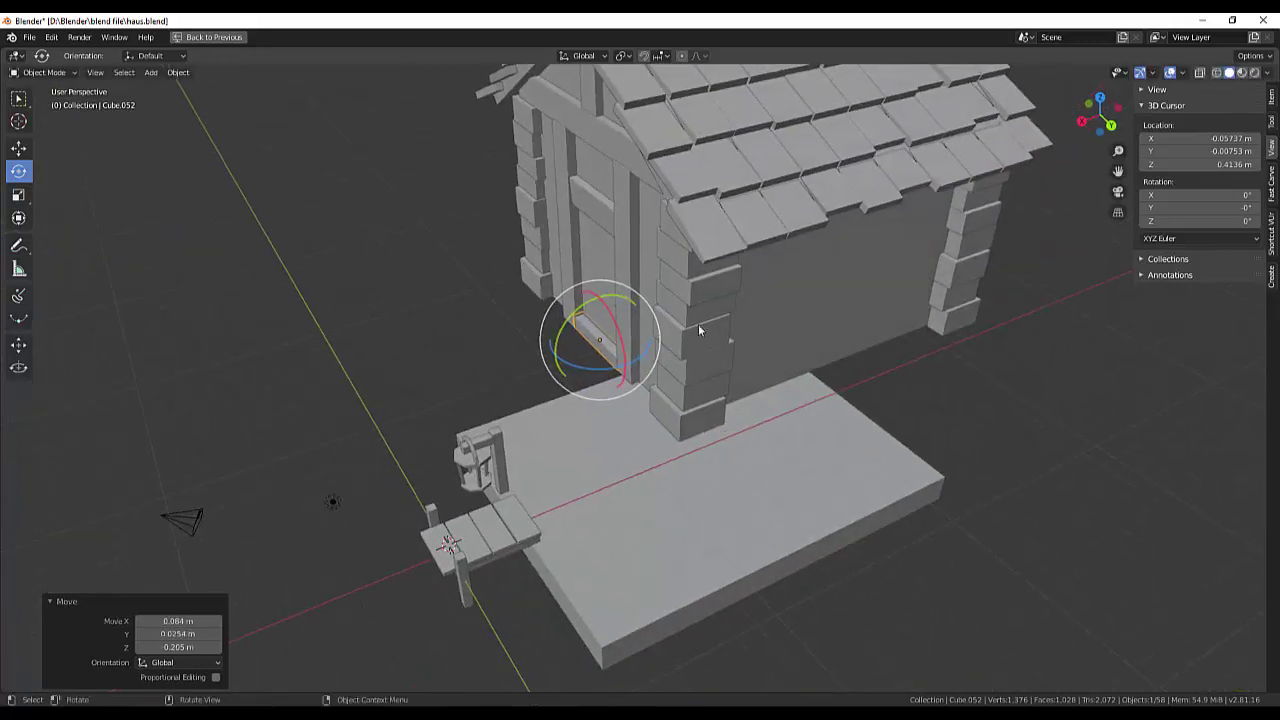
left_click(600, 350)
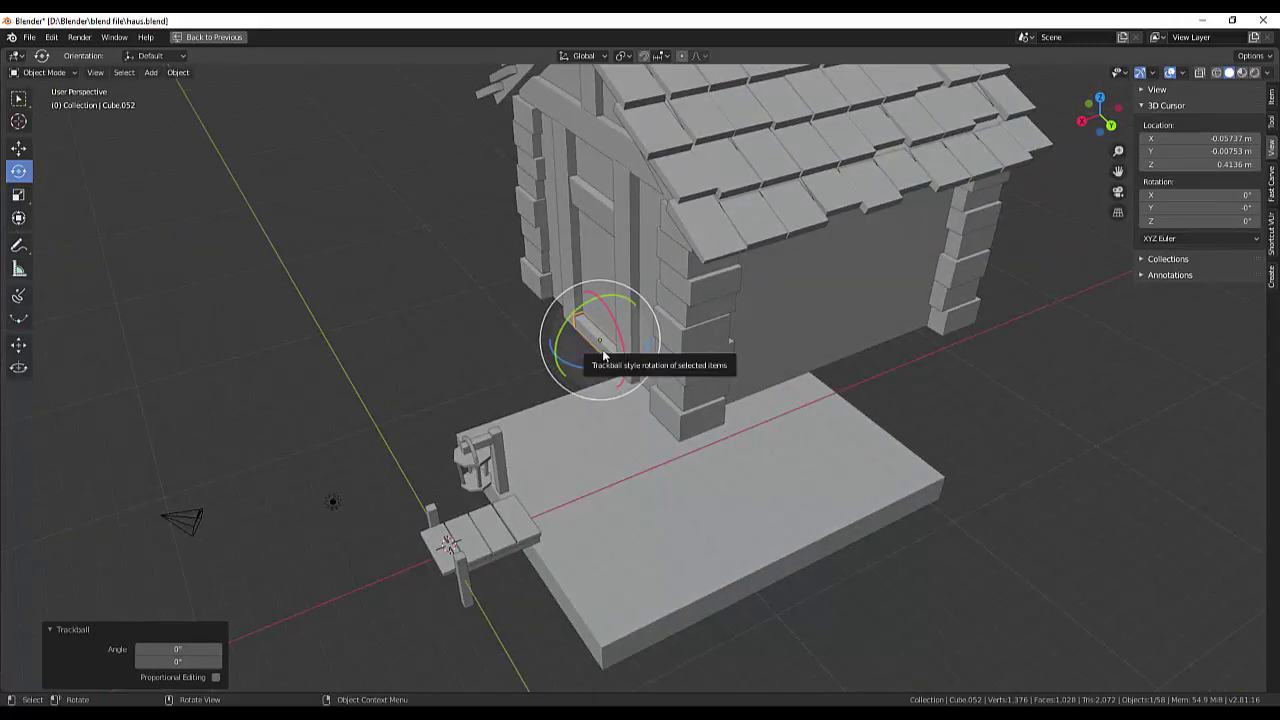
left_click(1017, 477)
left_click(602, 356)
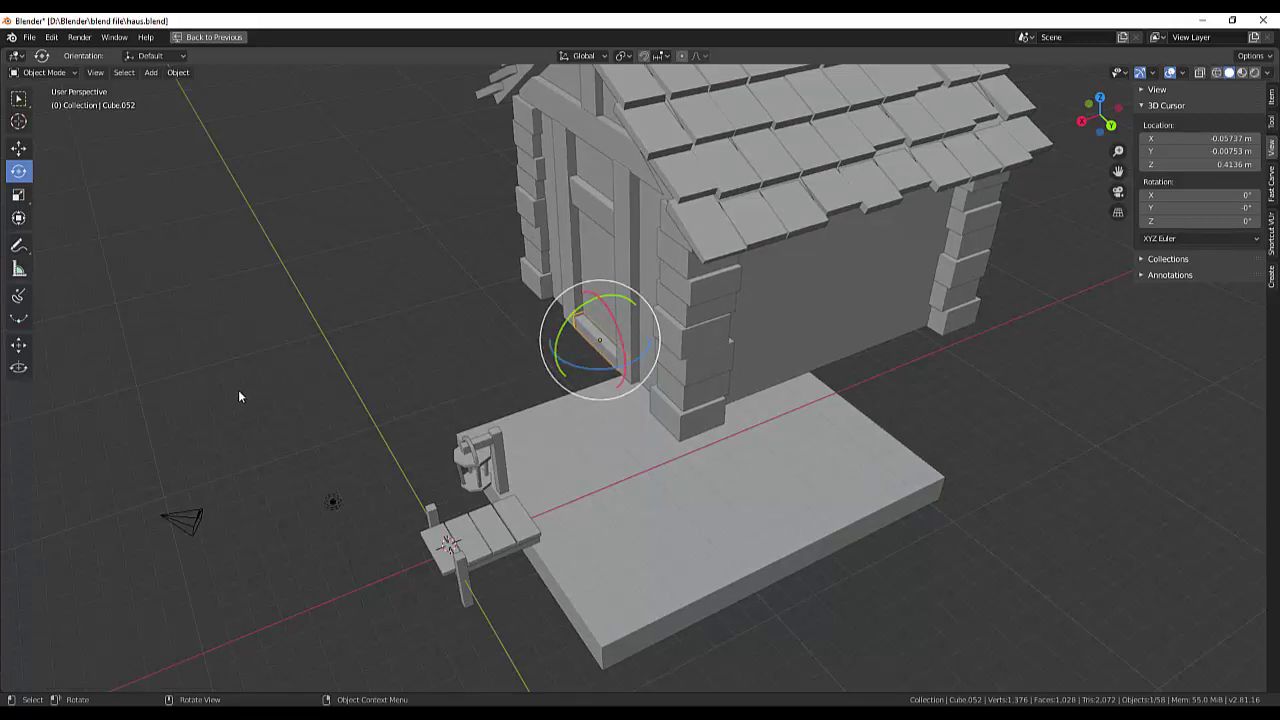
key("s")
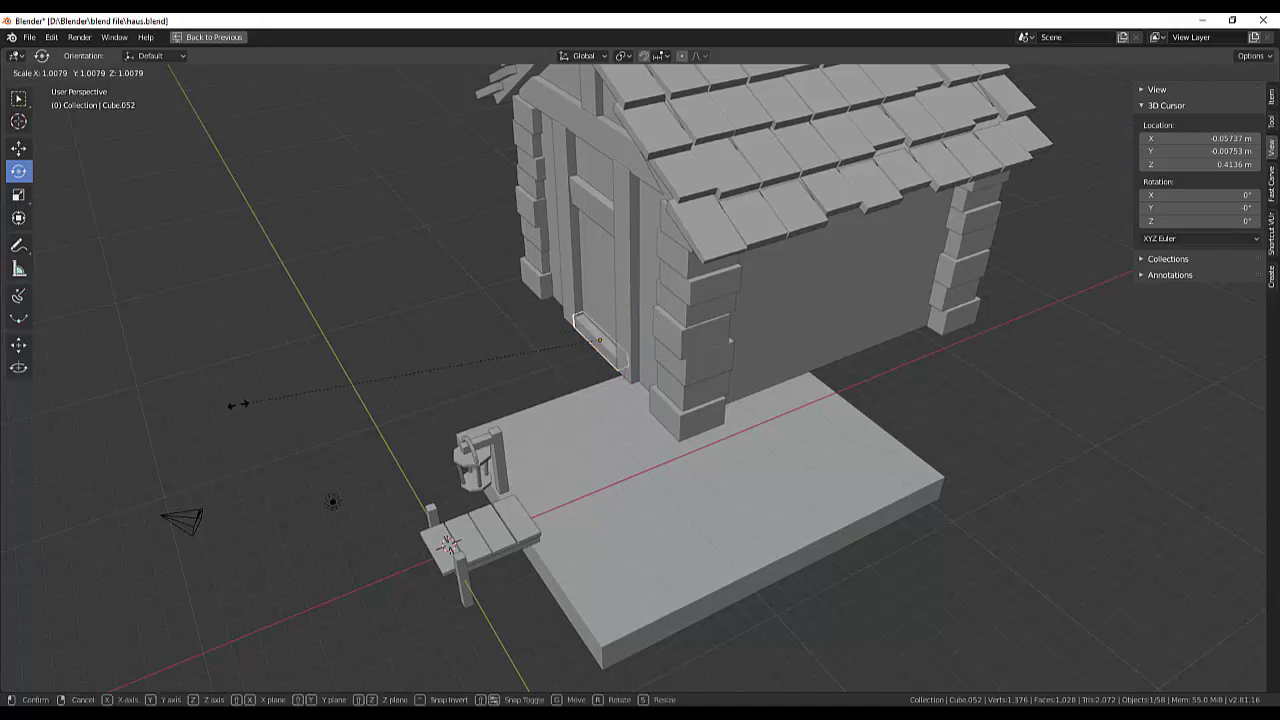
key("x")
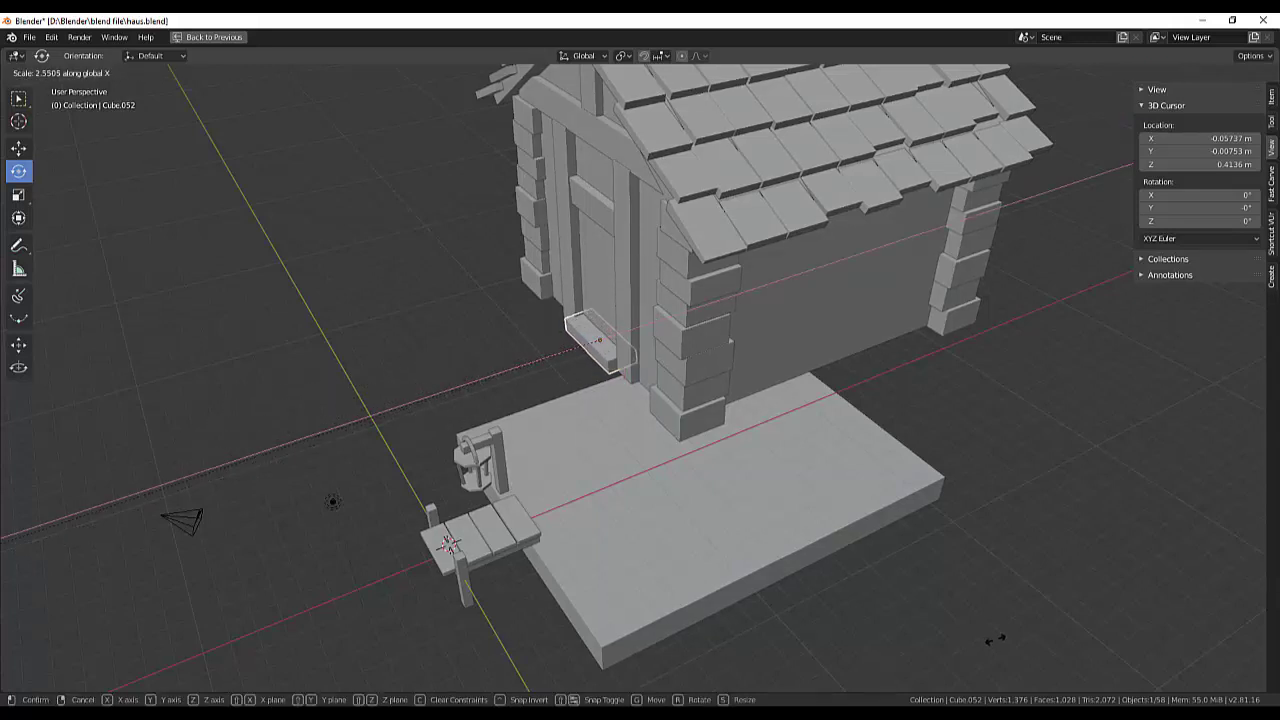
left_click(408, 628)
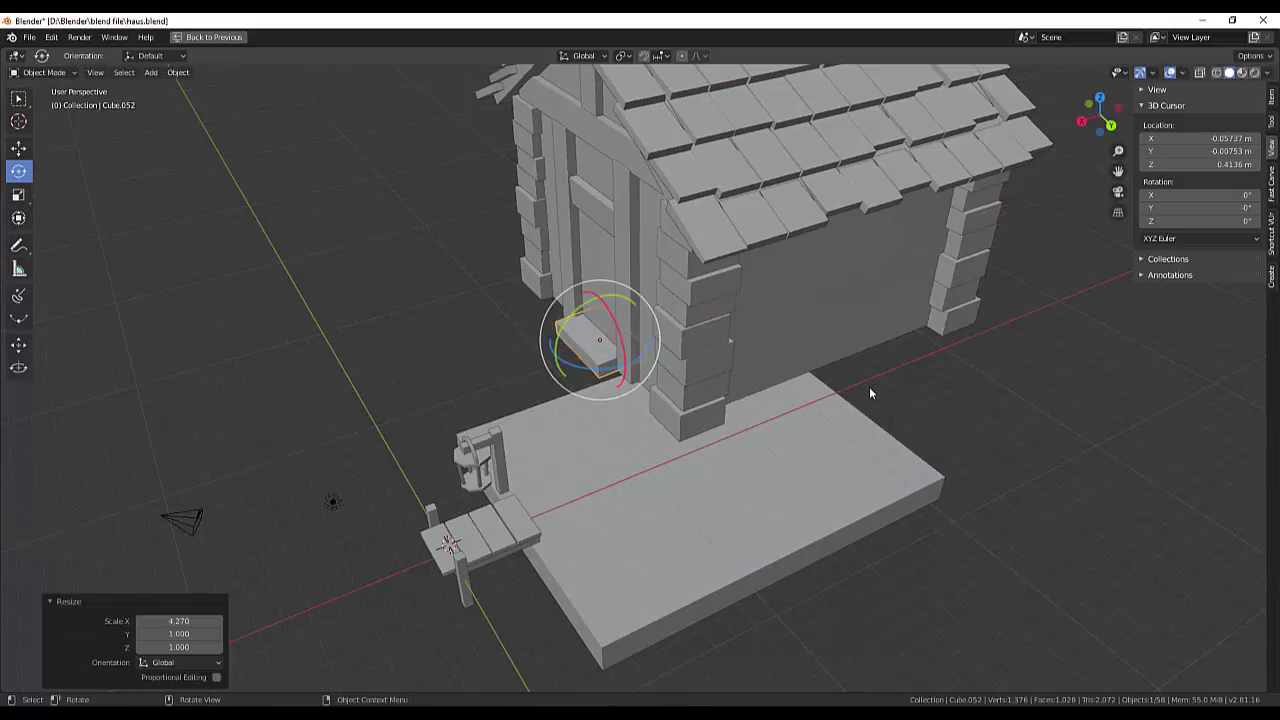
scroll(869, 388, "down", 3)
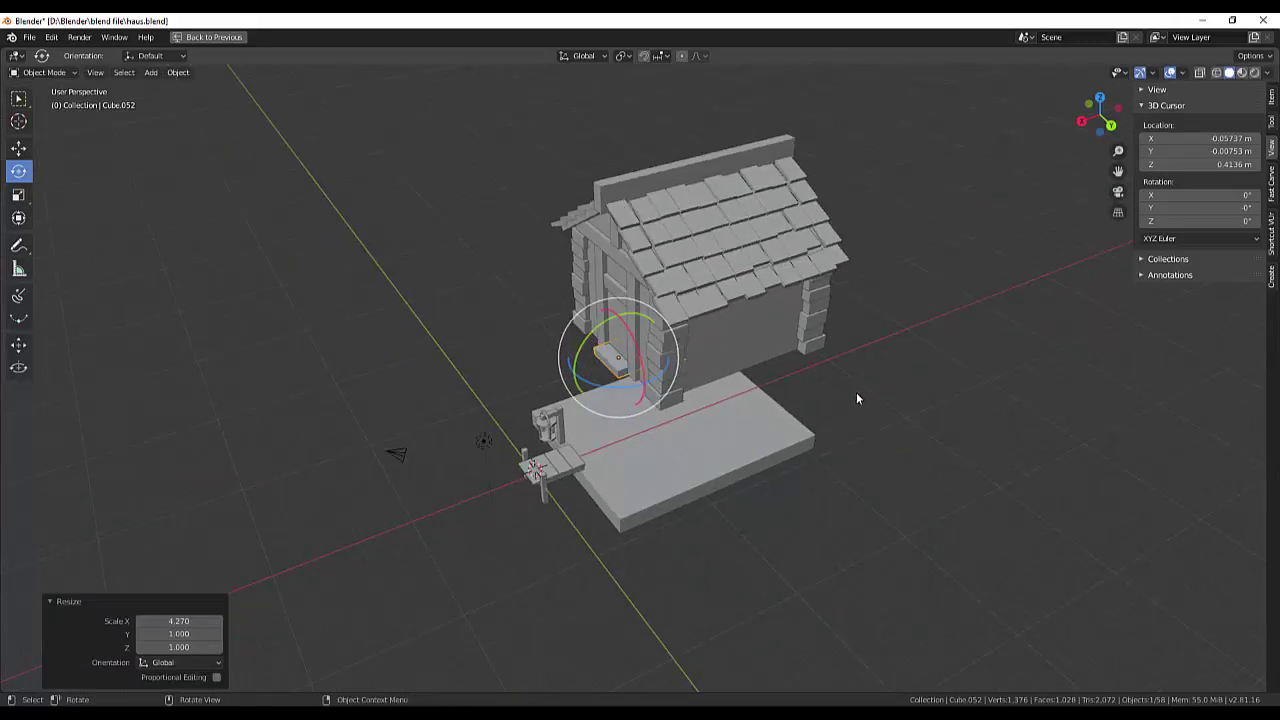
left_click(949, 347)
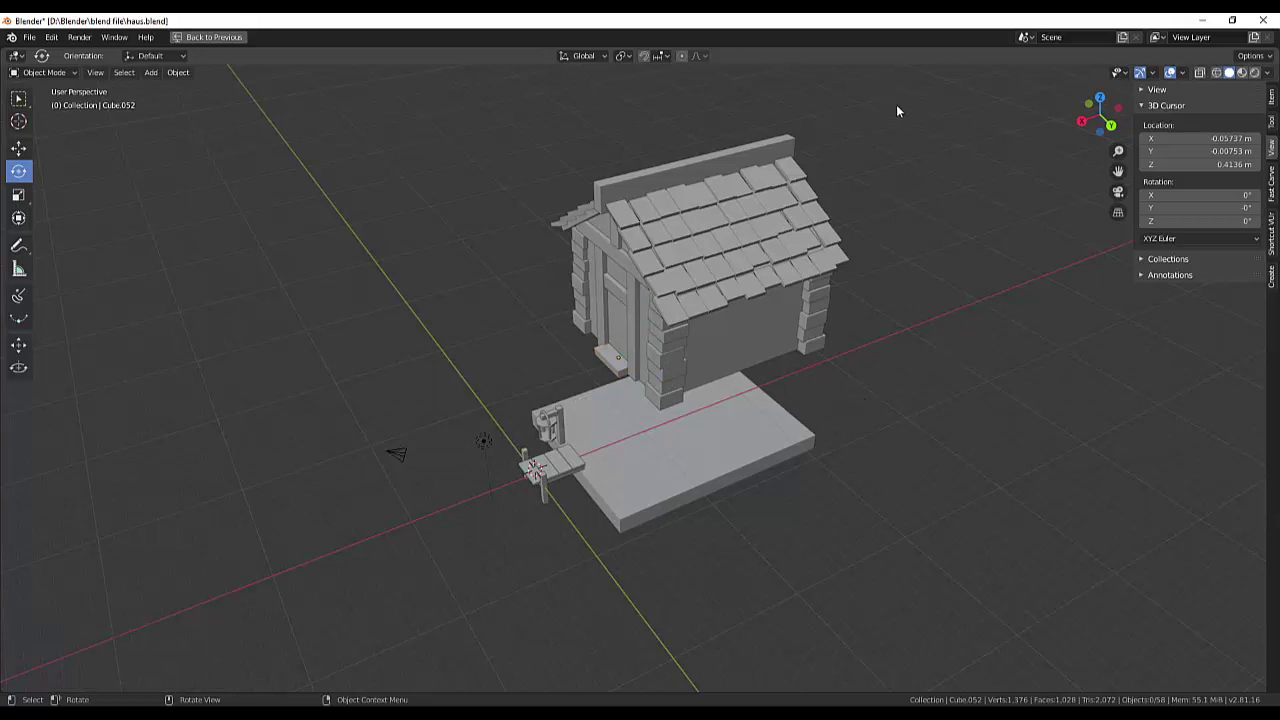
In right orthographic view, box-select all the parts of the house.
key("KP_3")
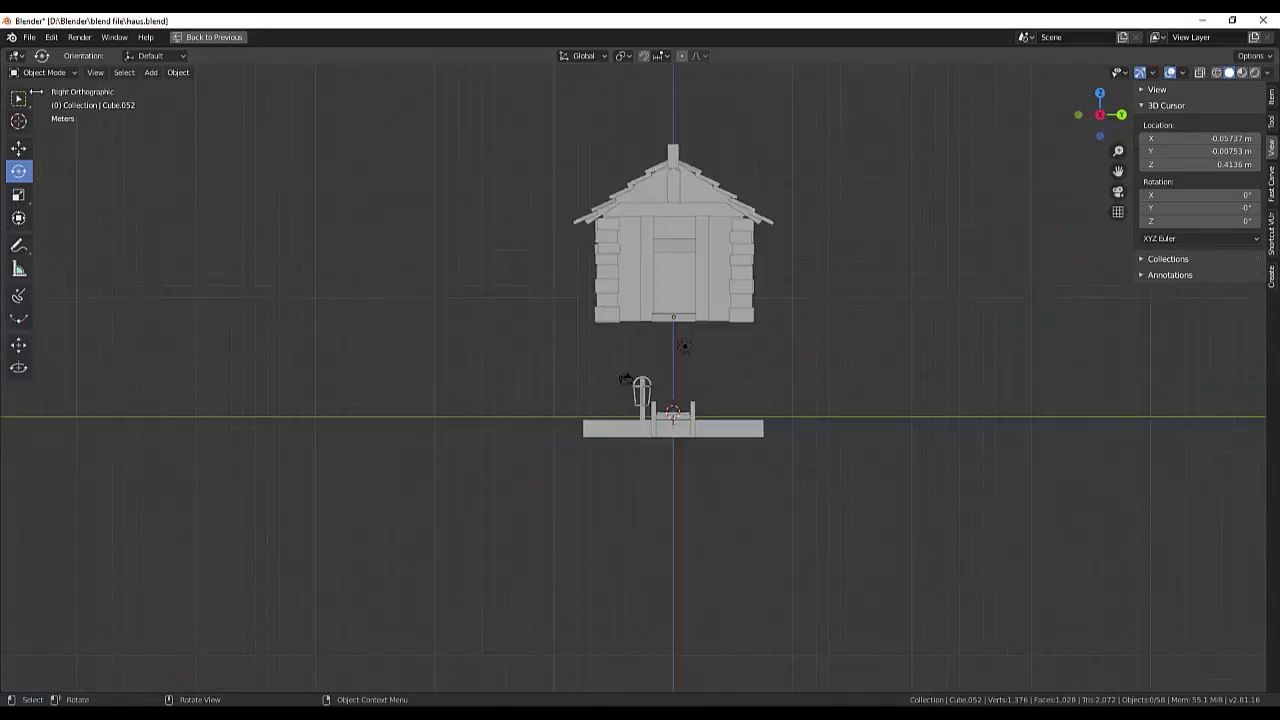
left_click_drag(19, 100, 42, 135)
left_click(43, 132)
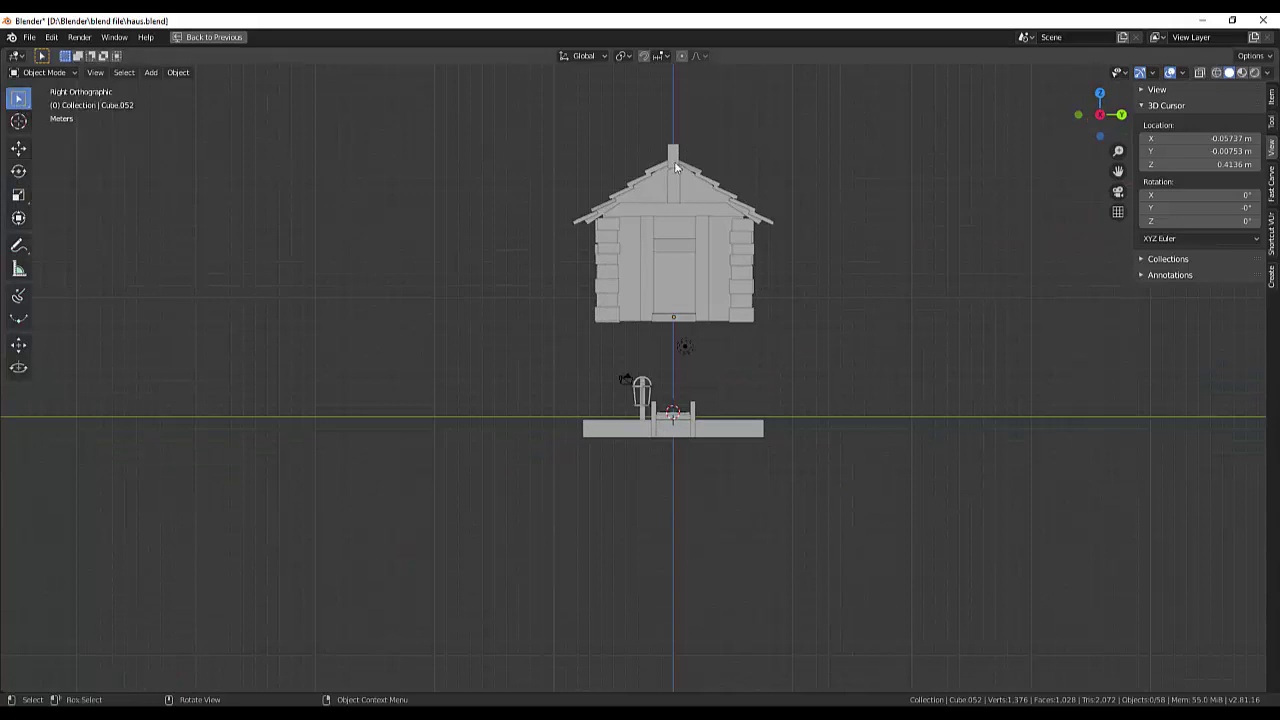
mouse_move(810, 108)
left_mouse_down()
mouse_move(740, 332)
mouse_move(511, 335)
left_mouse_up()
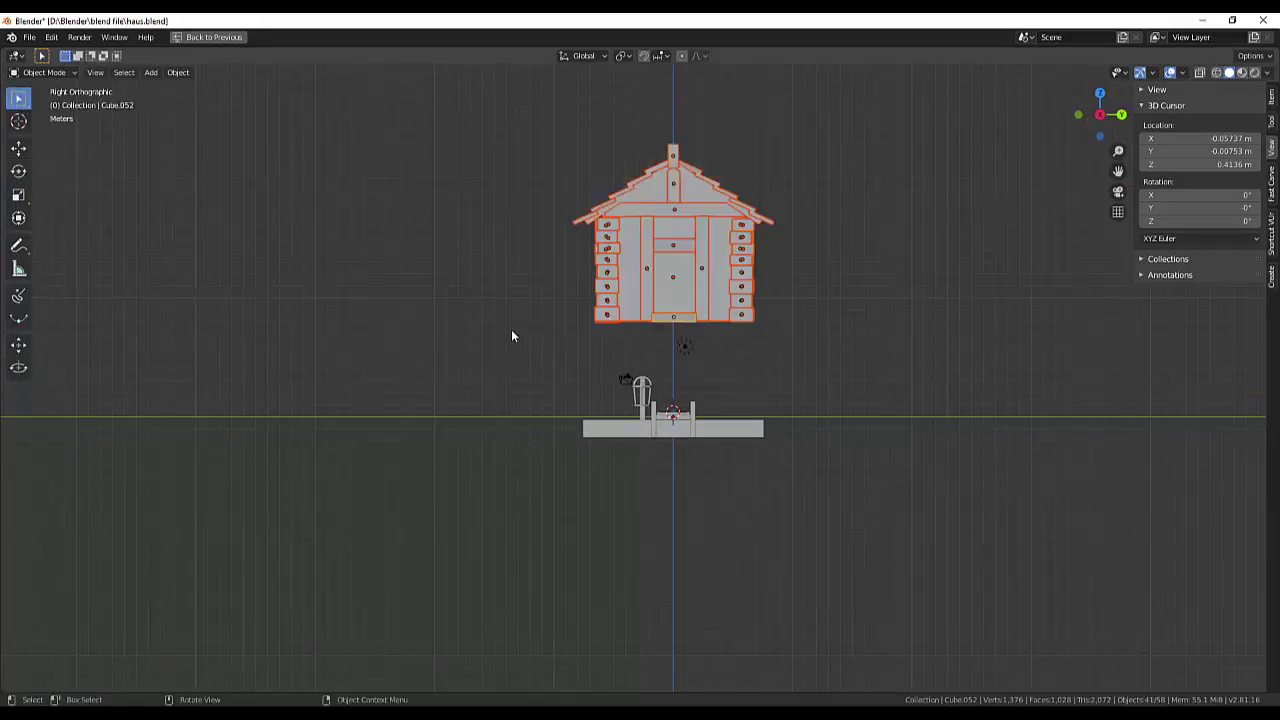
Lower the selected house -8.31 m along Z onto the base platform.
mouse_move(896, 256)
middle_mouse_down()
mouse_move(625, 269)
mouse_move(838, 280)
middle_mouse_up()
key("g")
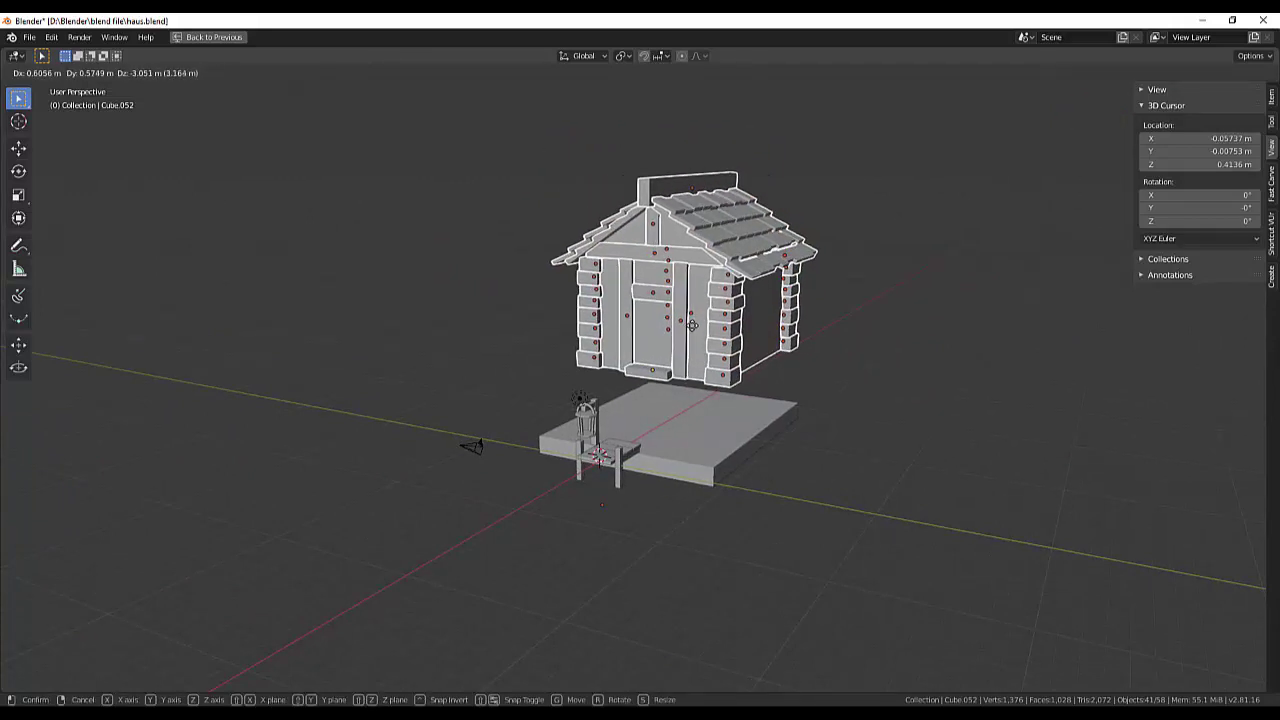
key("z")
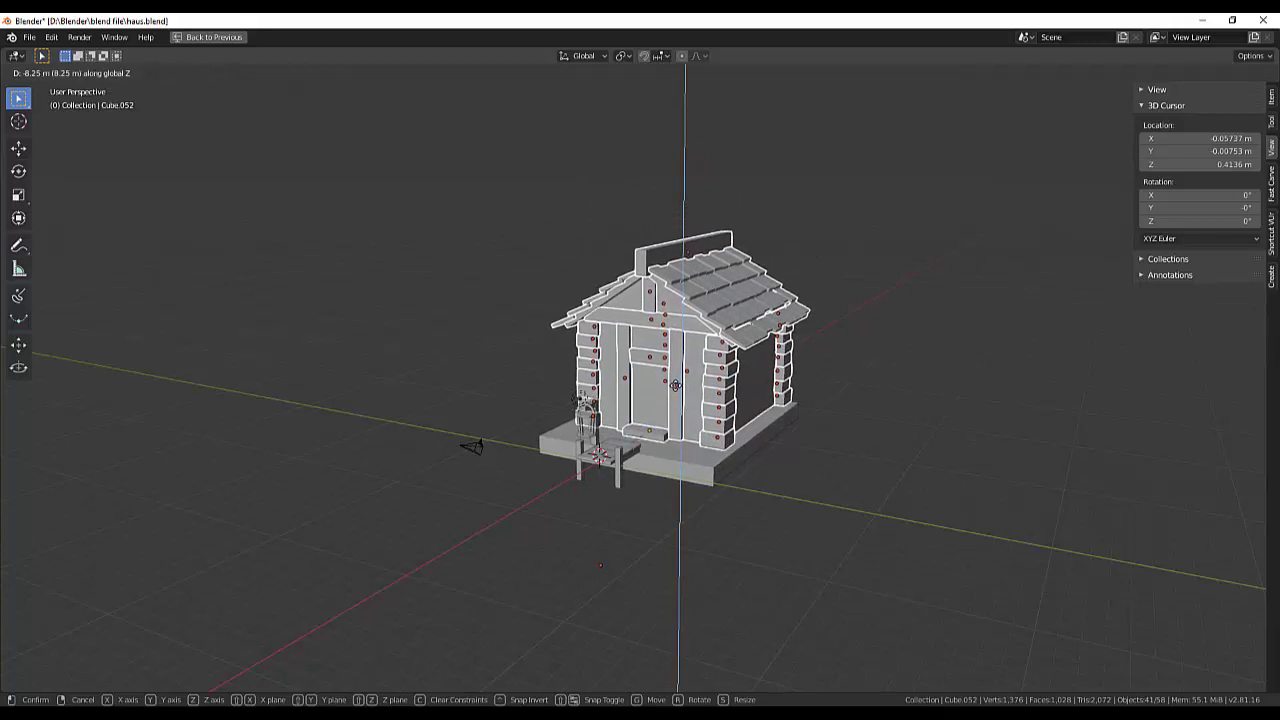
left_click(819, 410)
Select the doorstep on its own and start repositioning it.
mouse_move(819, 410)
middle_mouse_down()
mouse_move(794, 427)
mouse_move(729, 410)
mouse_move(720, 379)
mouse_move(822, 439)
mouse_move(949, 420)
mouse_move(810, 434)
middle_mouse_up()
scroll(684, 488, "up", 2)
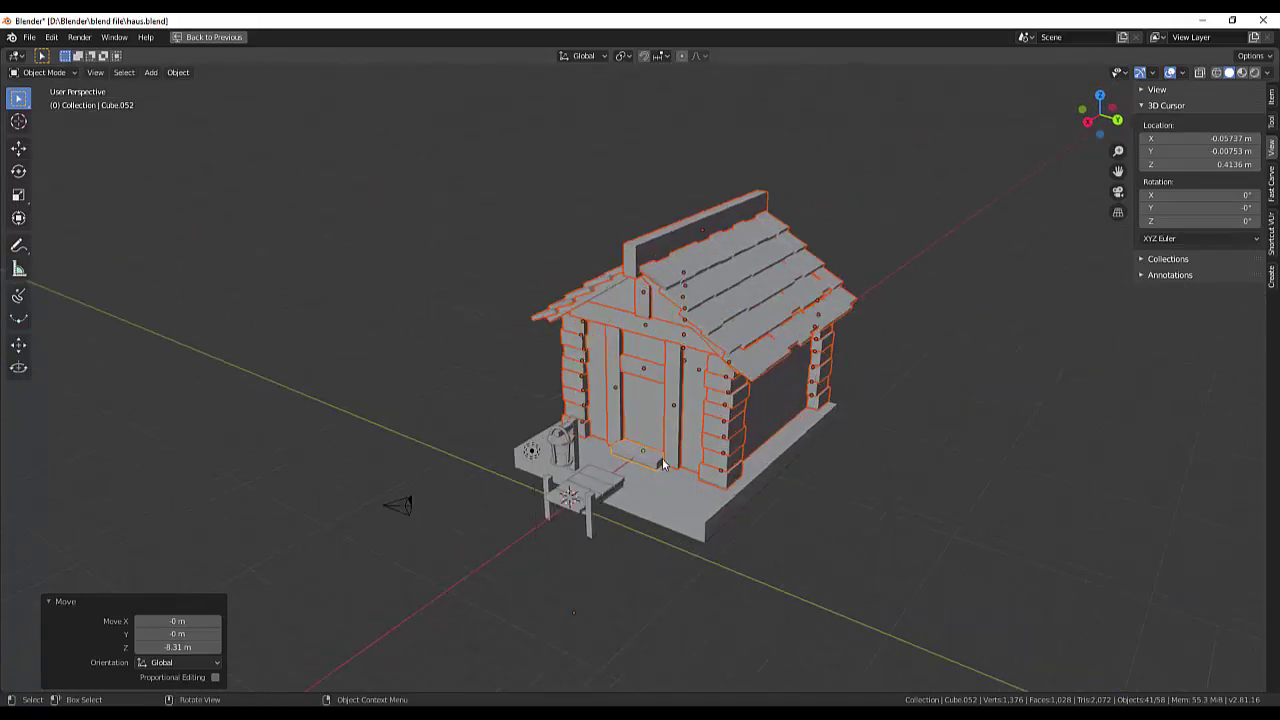
scroll(657, 472, "up", 3)
left_click(657, 490)
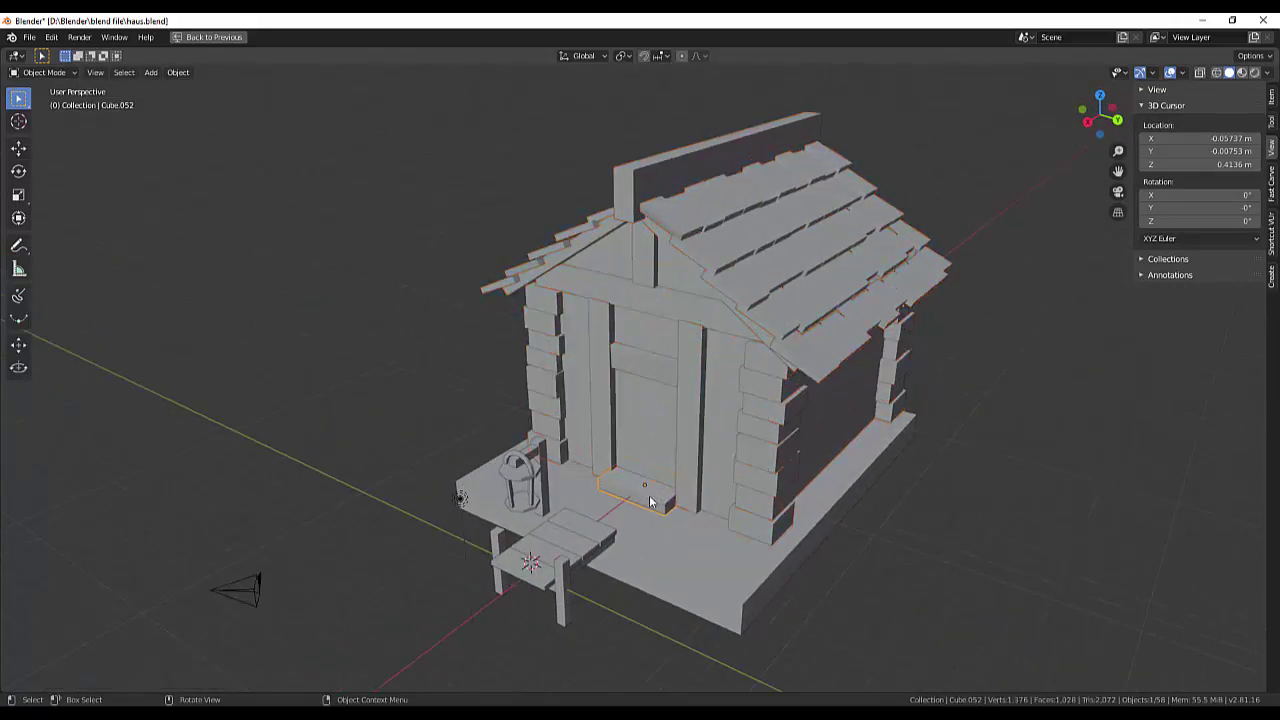
key("g")
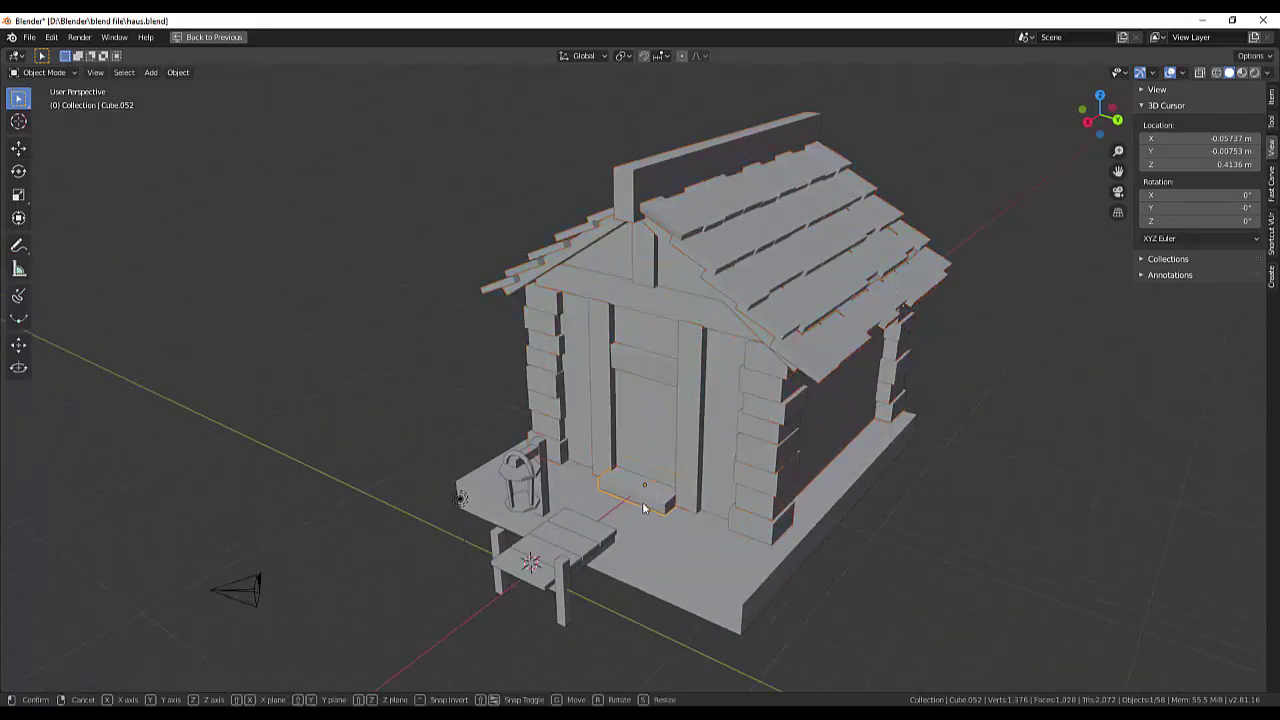
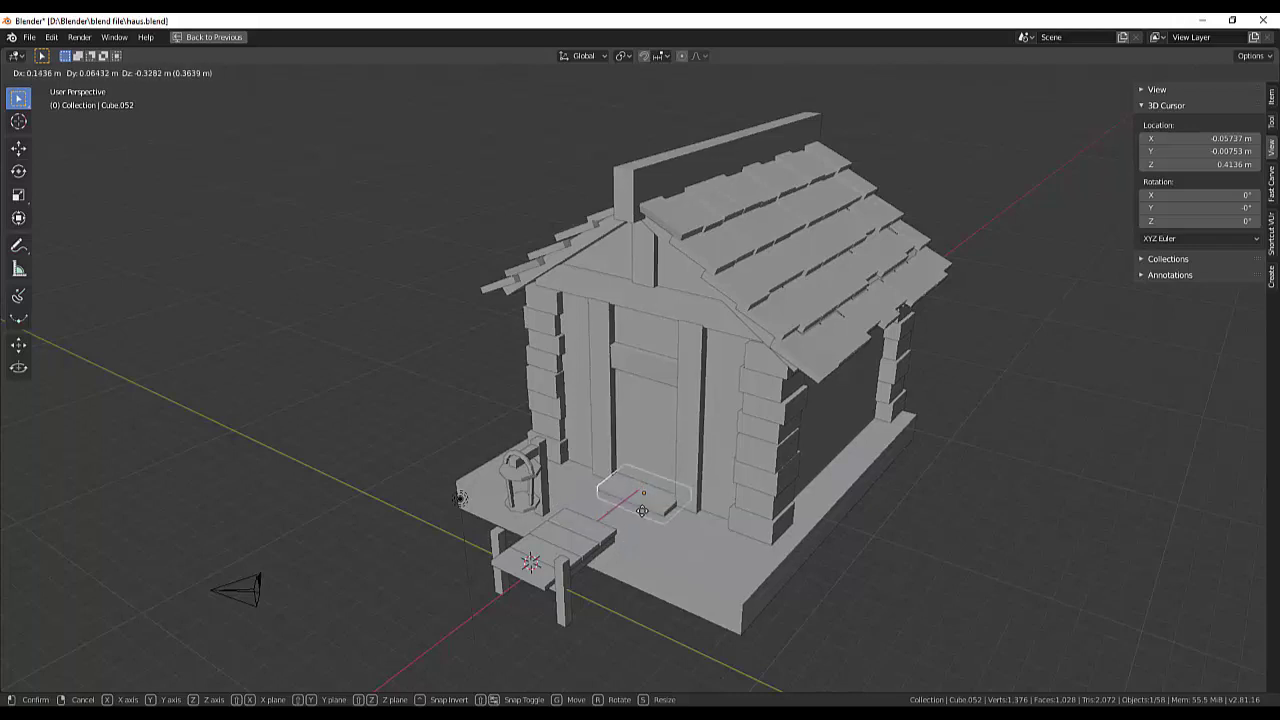
Cancel the trial Y-axis move of the step and deselect it.
key("y")
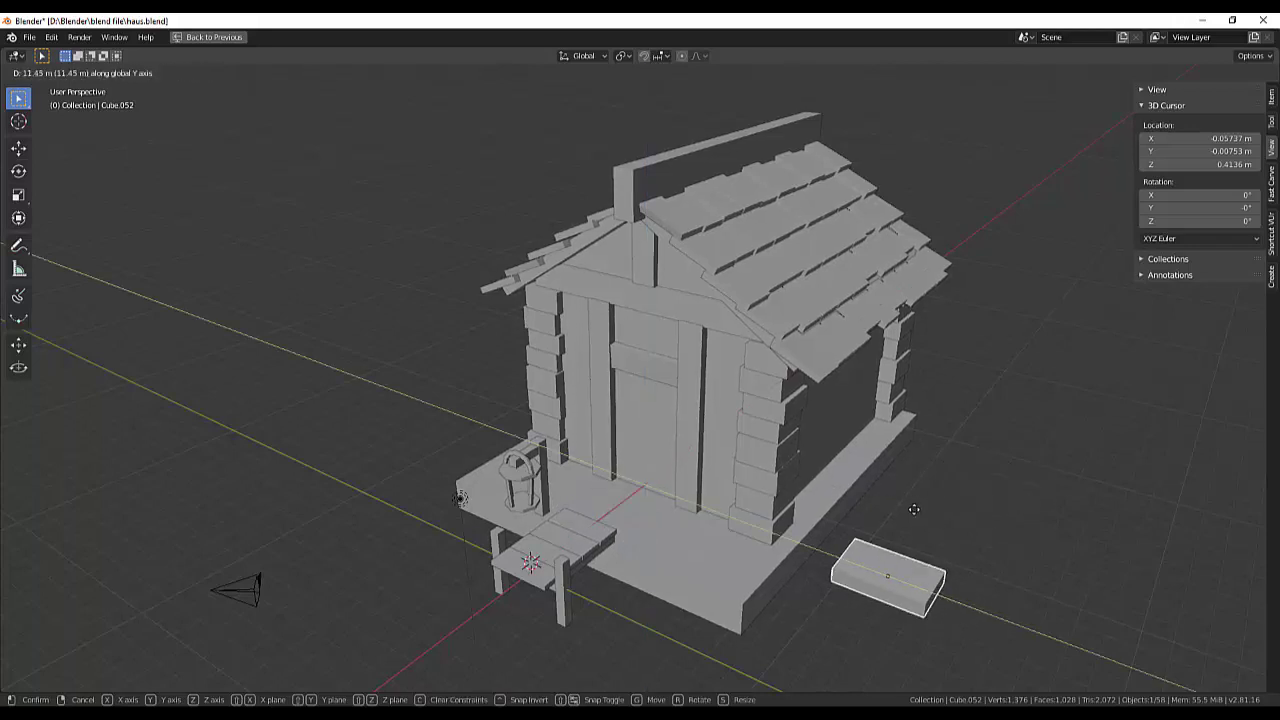
key("Escape")
middle_click_drag(1048, 507, 974, 474)
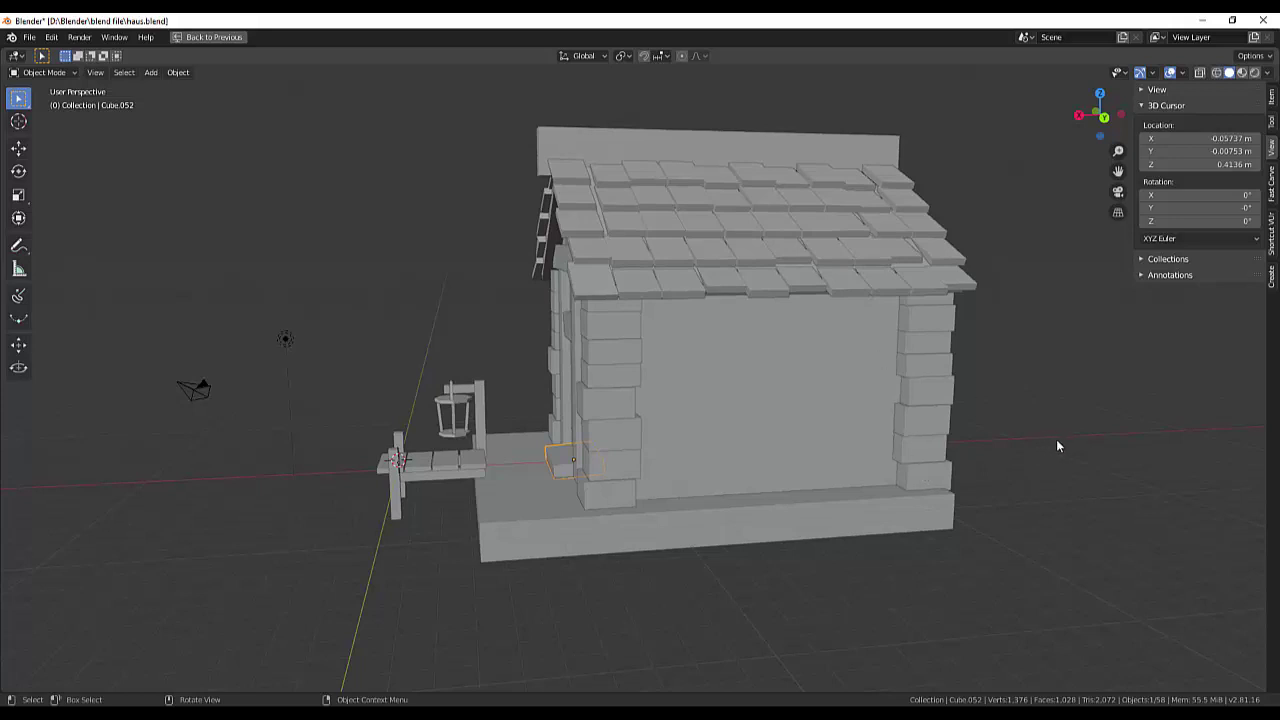
key("alt+a")
In Right Orthographic view, shift the box-selected walls and roof 2.7 m along X.
key("KP_3")
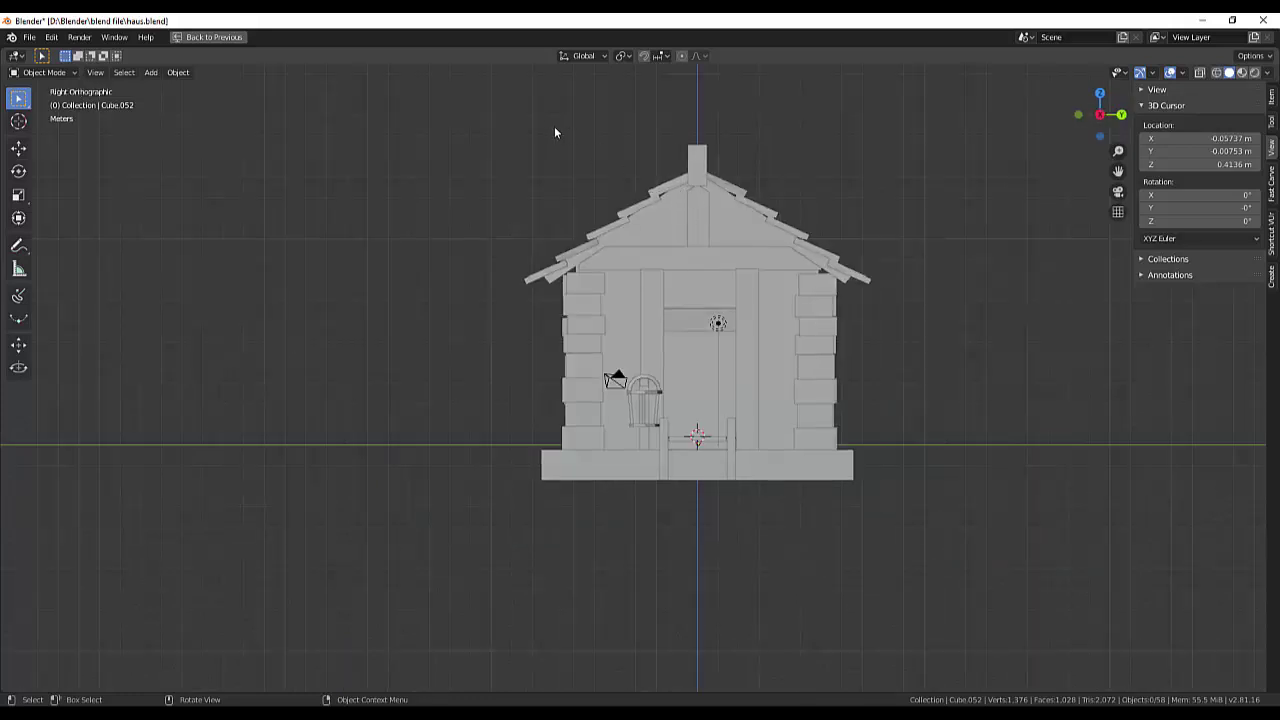
key("a")
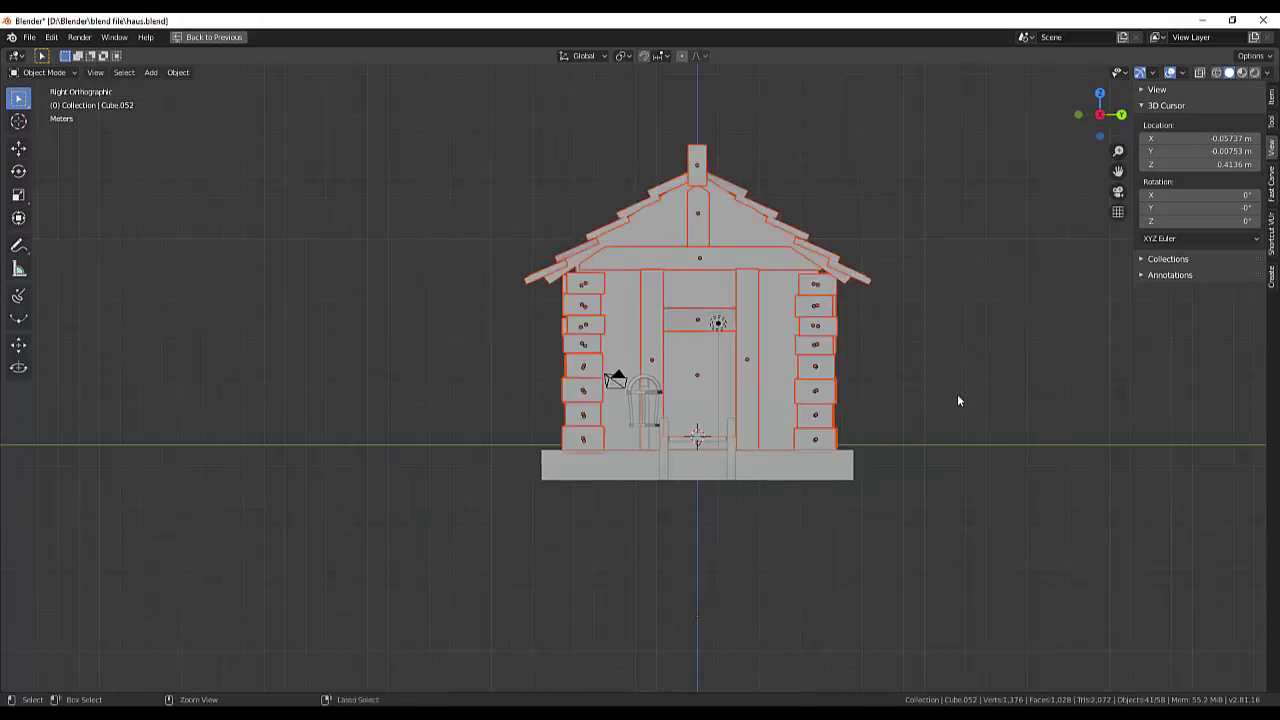
mouse_move(962, 387)
middle_mouse_down()
mouse_move(989, 358)
mouse_move(868, 381)
middle_mouse_up()
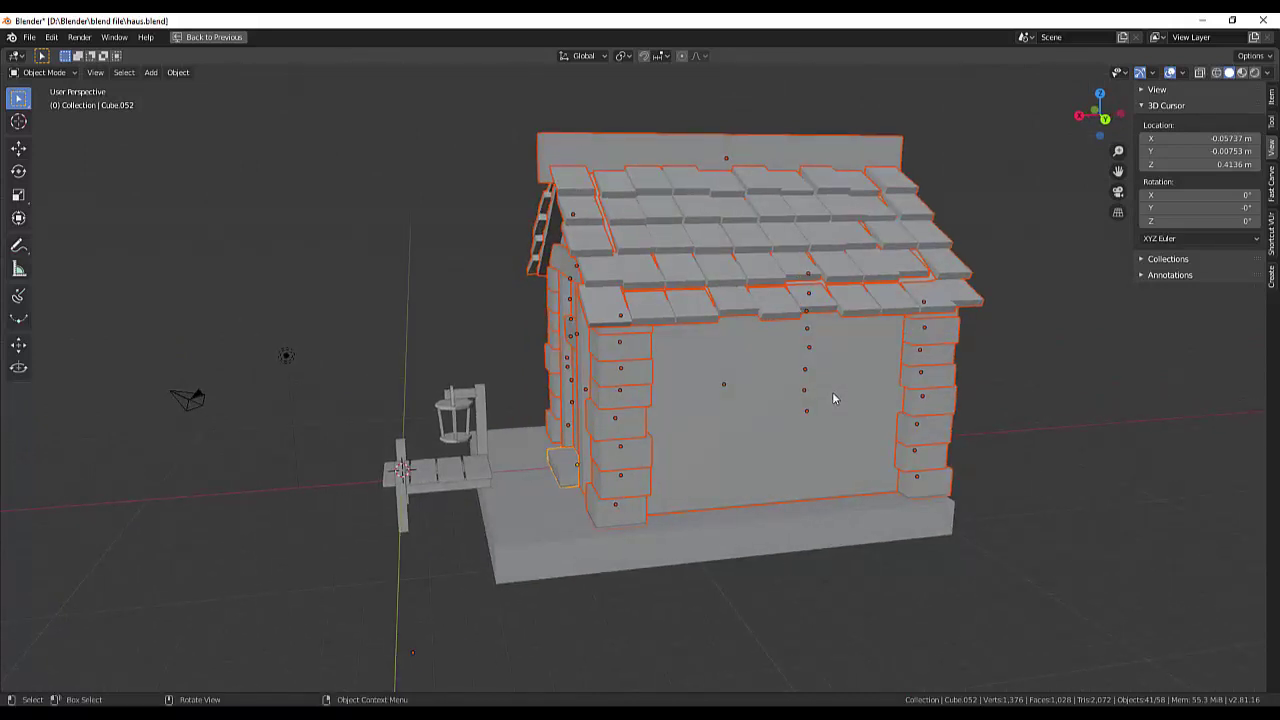
key("g")
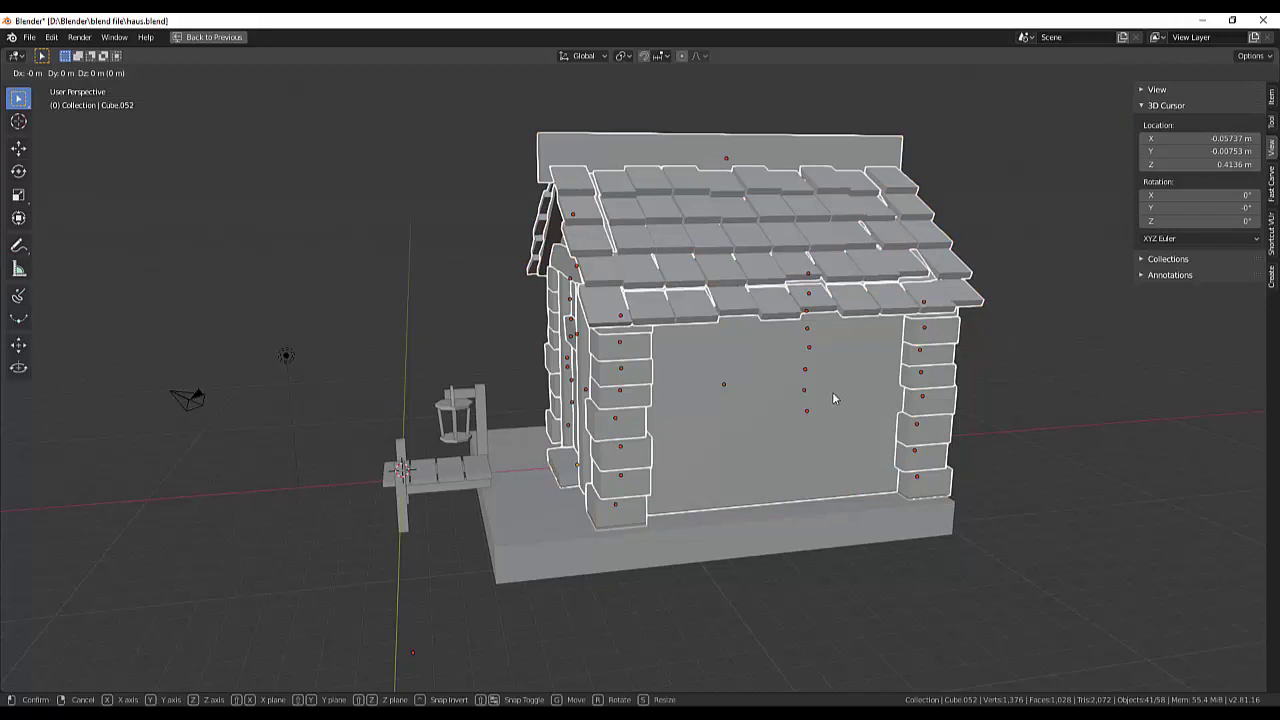
key("x")
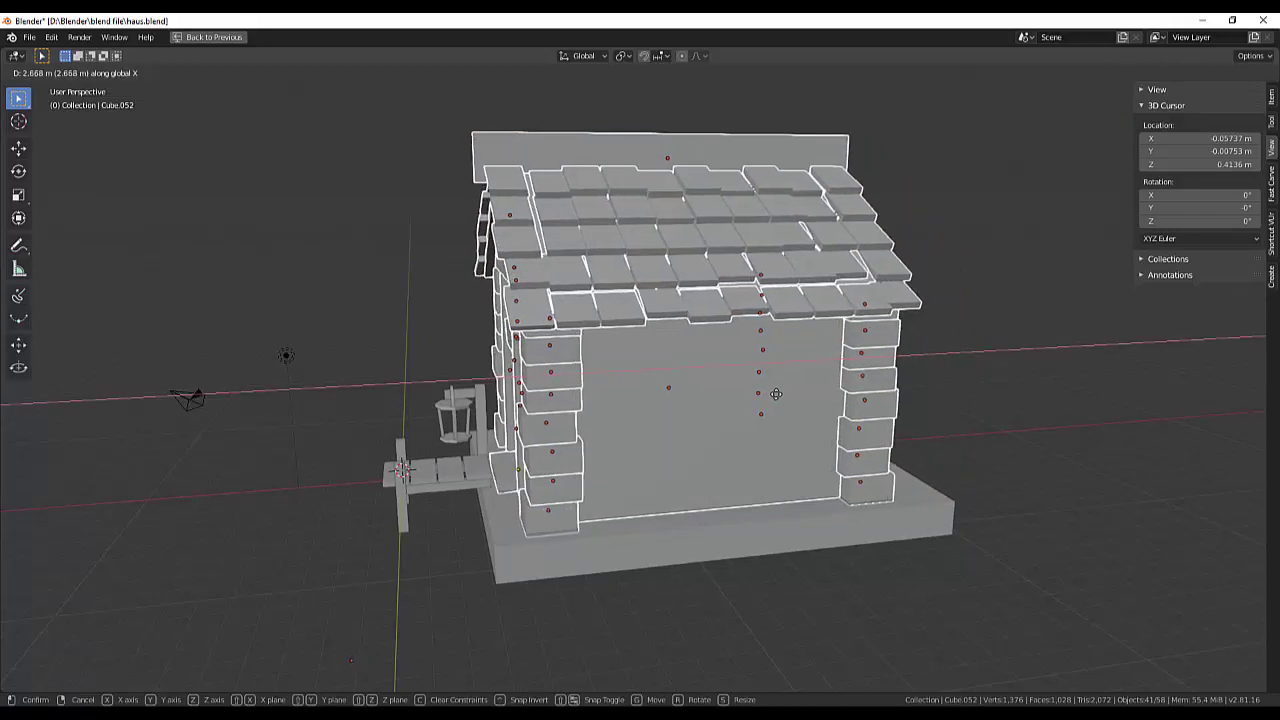
left_click(775, 393)
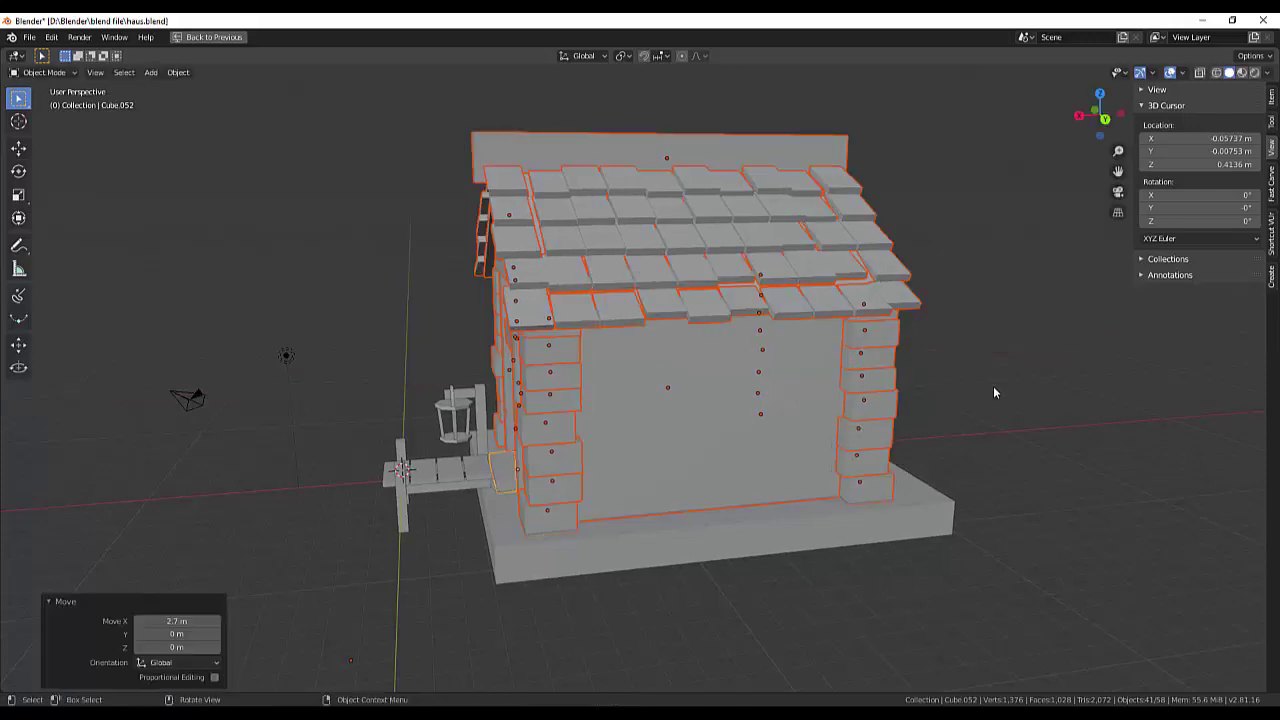
Select only the step block beside the door.
mouse_move(994, 392)
middle_mouse_down()
mouse_move(1199, 395)
mouse_move(1072, 396)
mouse_move(880, 499)
middle_mouse_up()
scroll(880, 499, "up", 5)
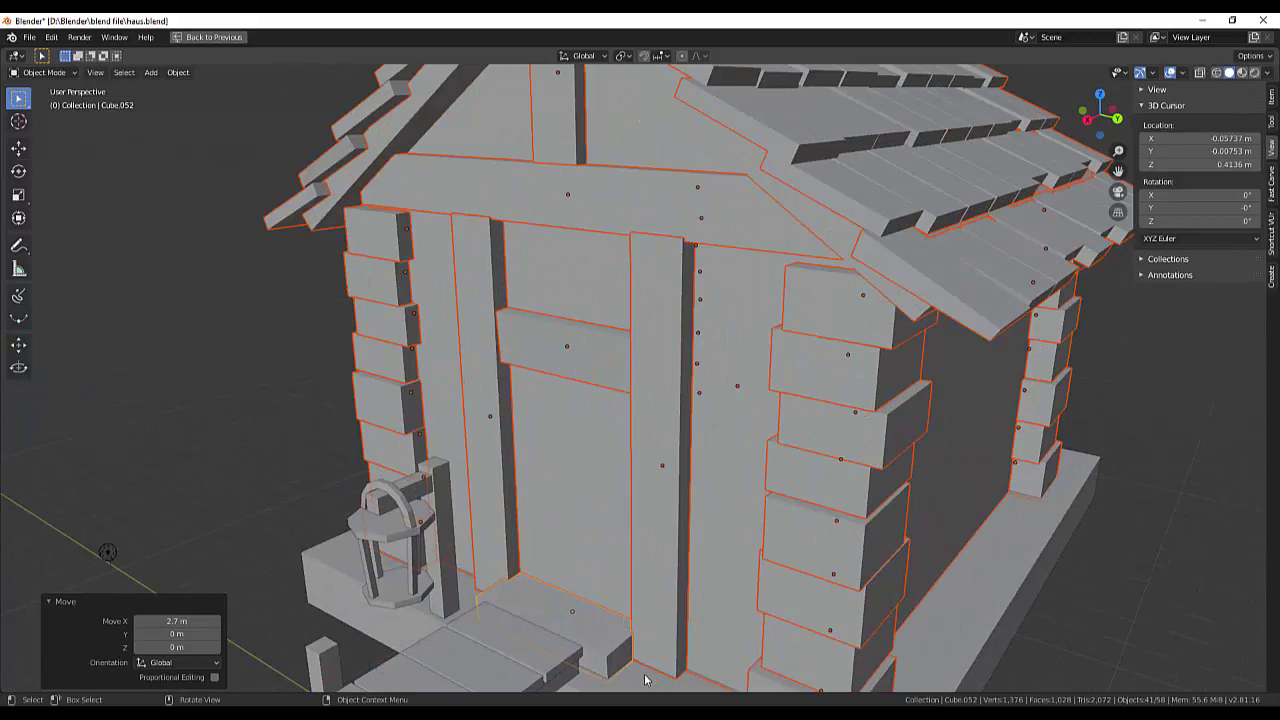
left_click(608, 668)
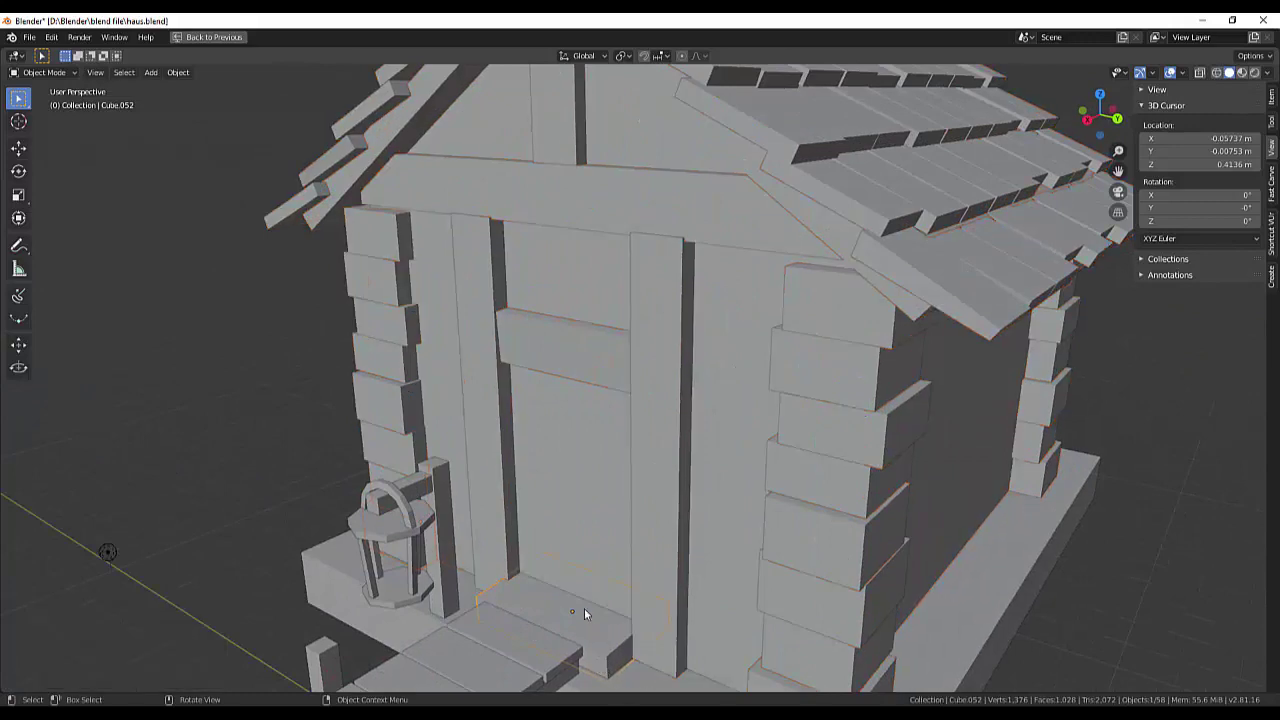
In Front view, tilt the doorstep by -4.13°.
middle_click_drag(714, 612, 658, 570)
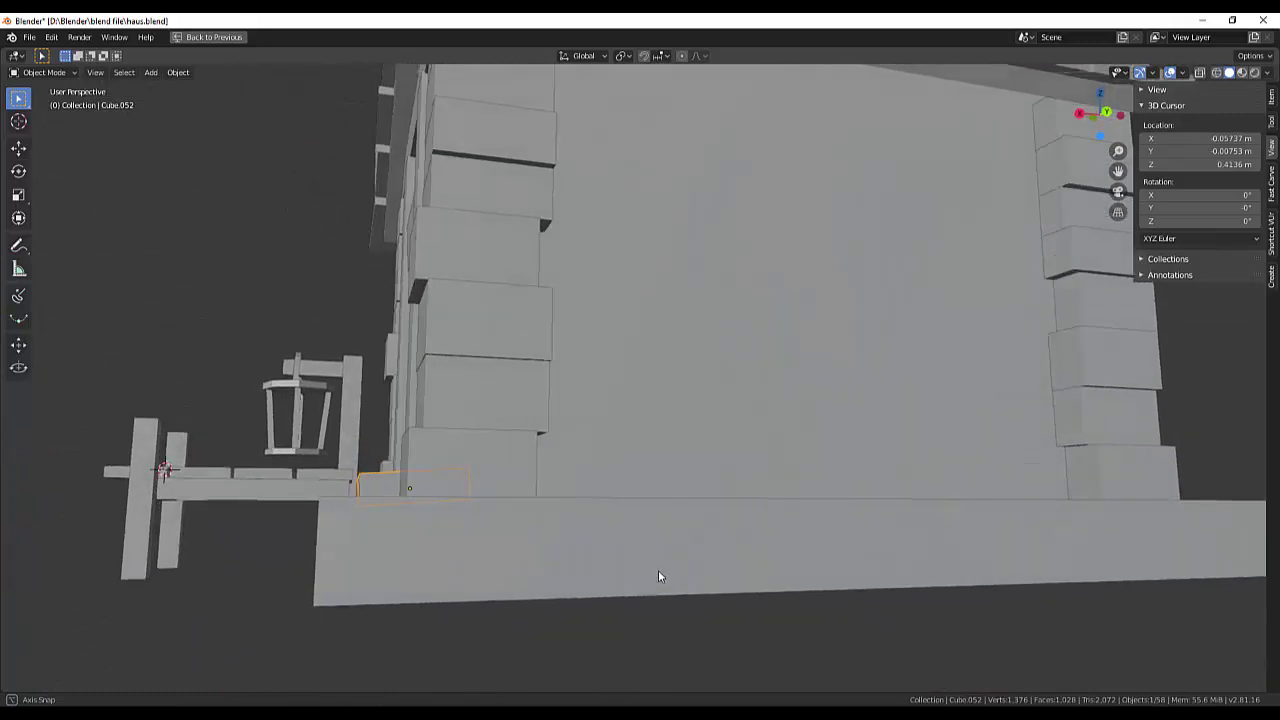
left_click(447, 489)
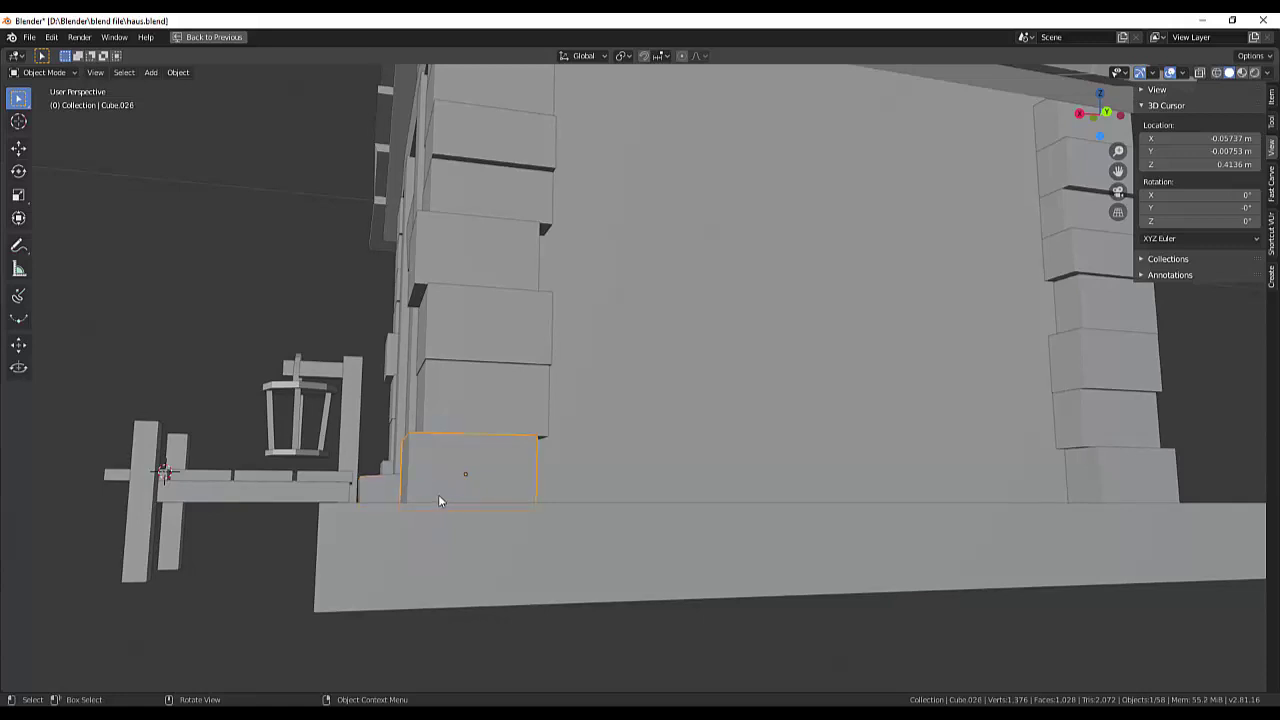
left_click(376, 498)
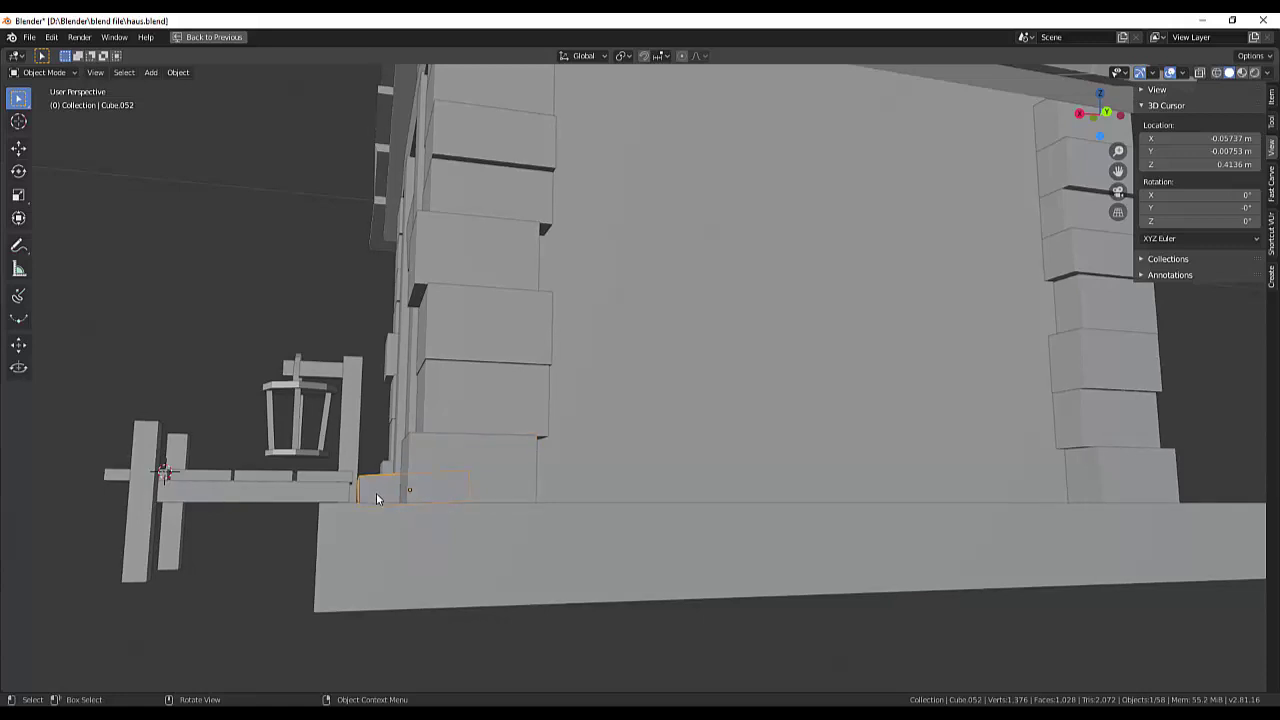
key("KP_1")
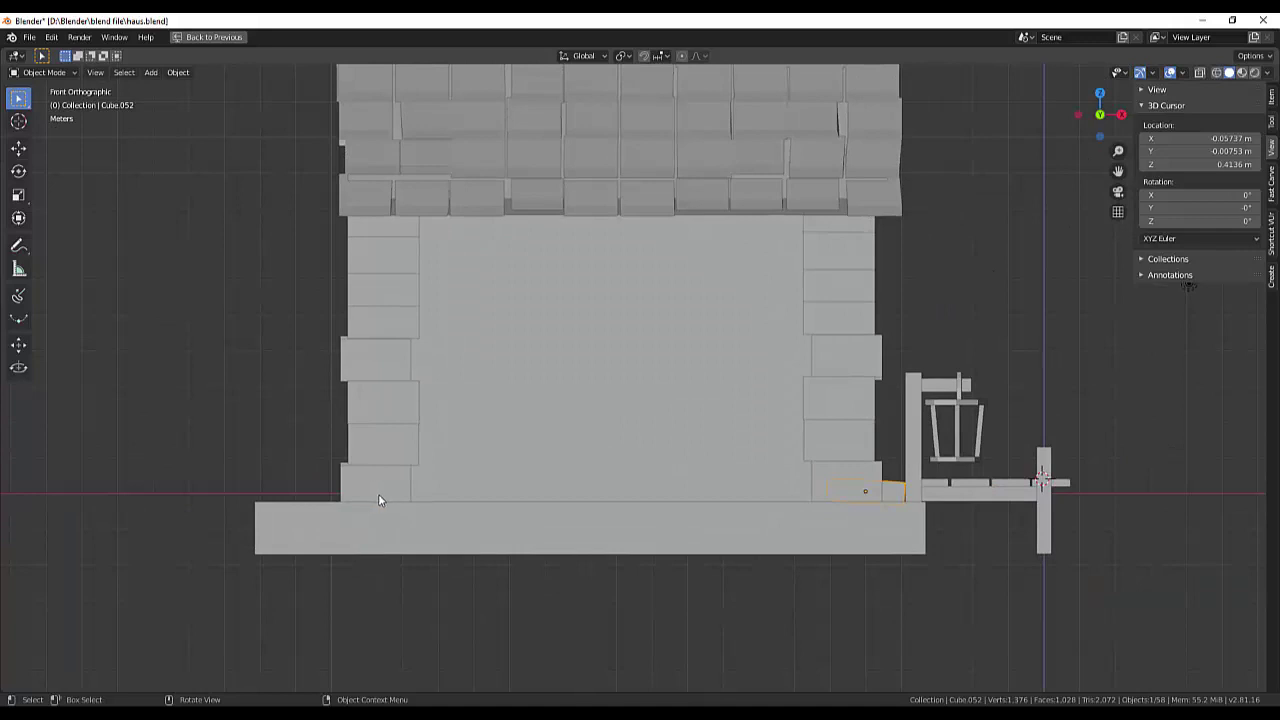
key("r")
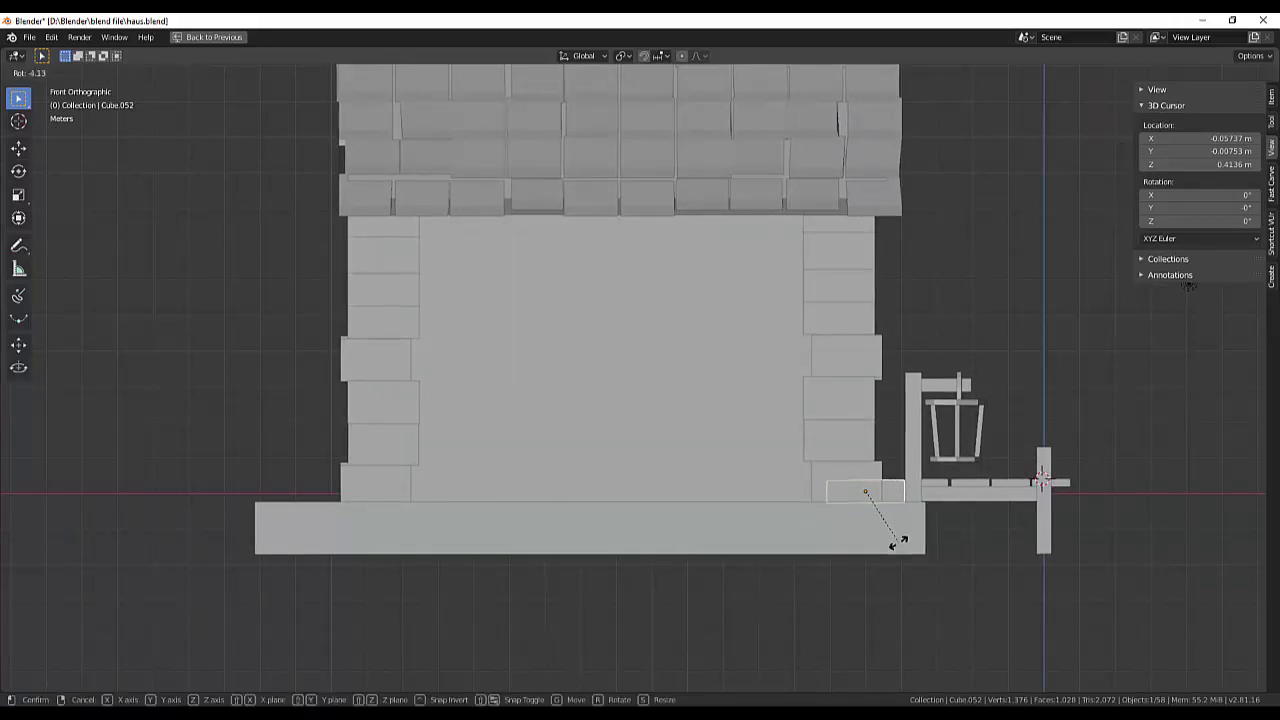
left_click(898, 541)
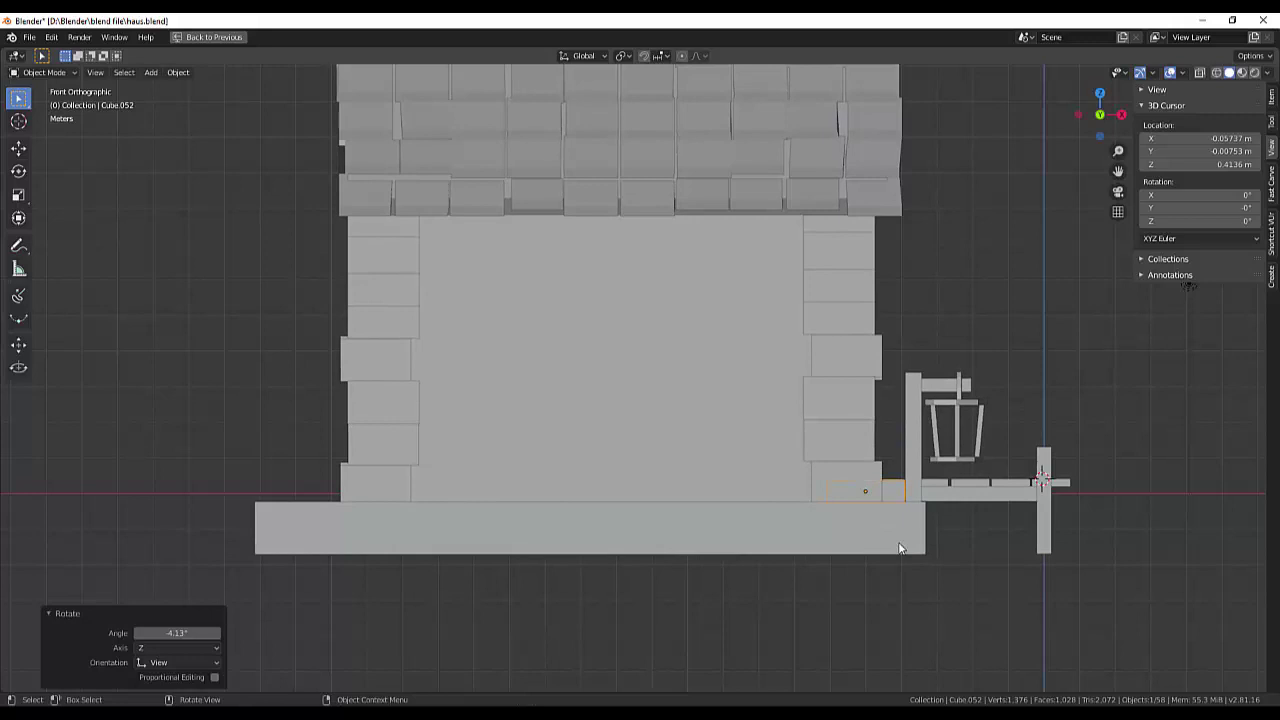
Enlarge the step slightly, then stretch its height to 2.075 along Z.
key("s")
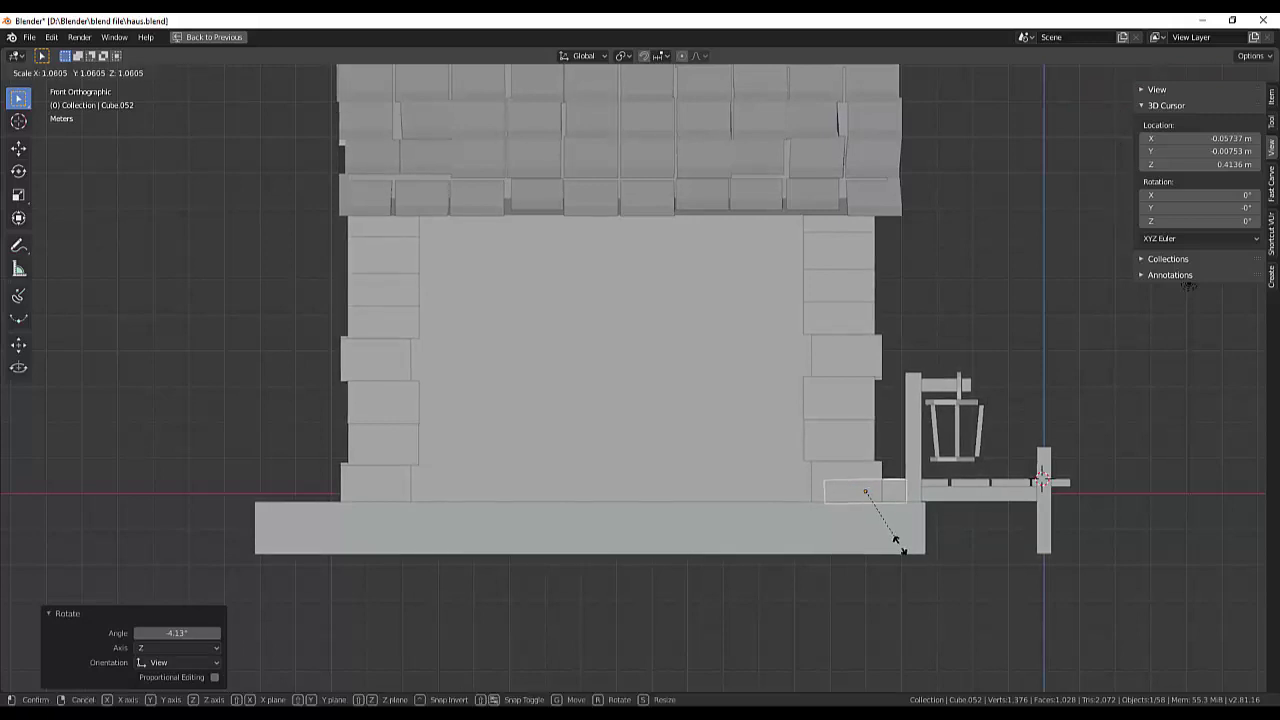
left_click(899, 545)
left_click(881, 496)
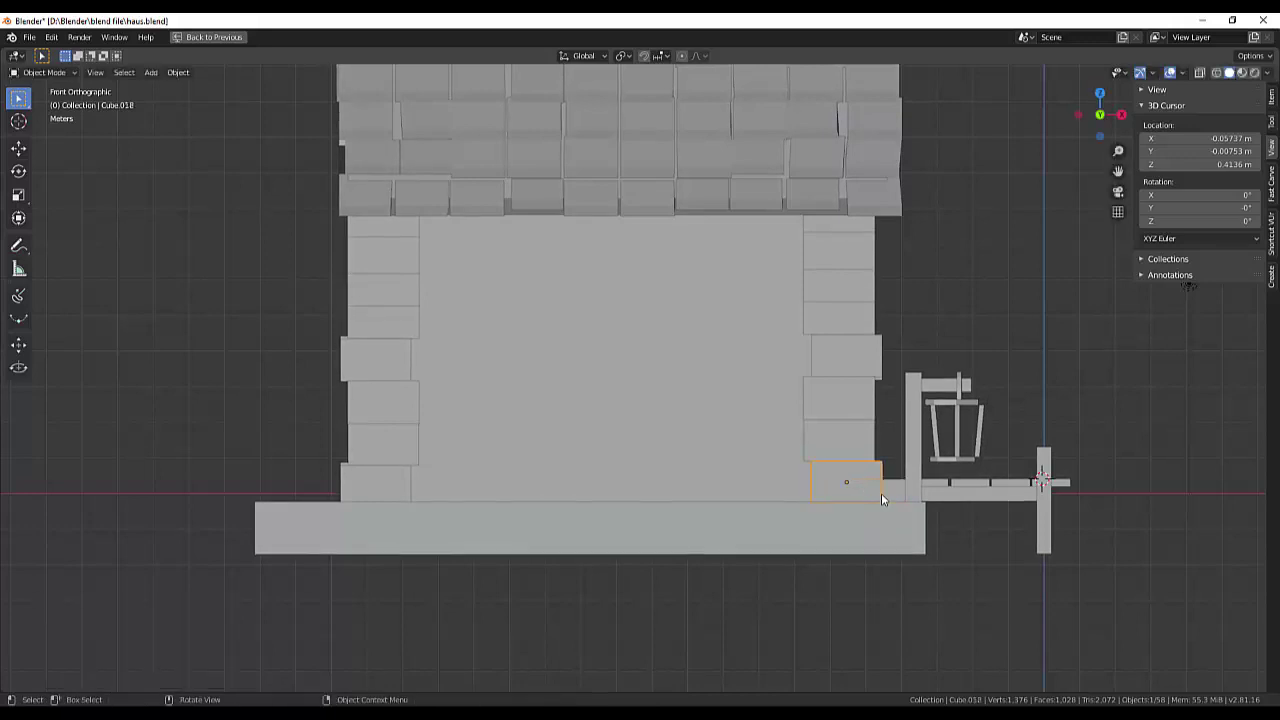
left_click(892, 491)
key("s")
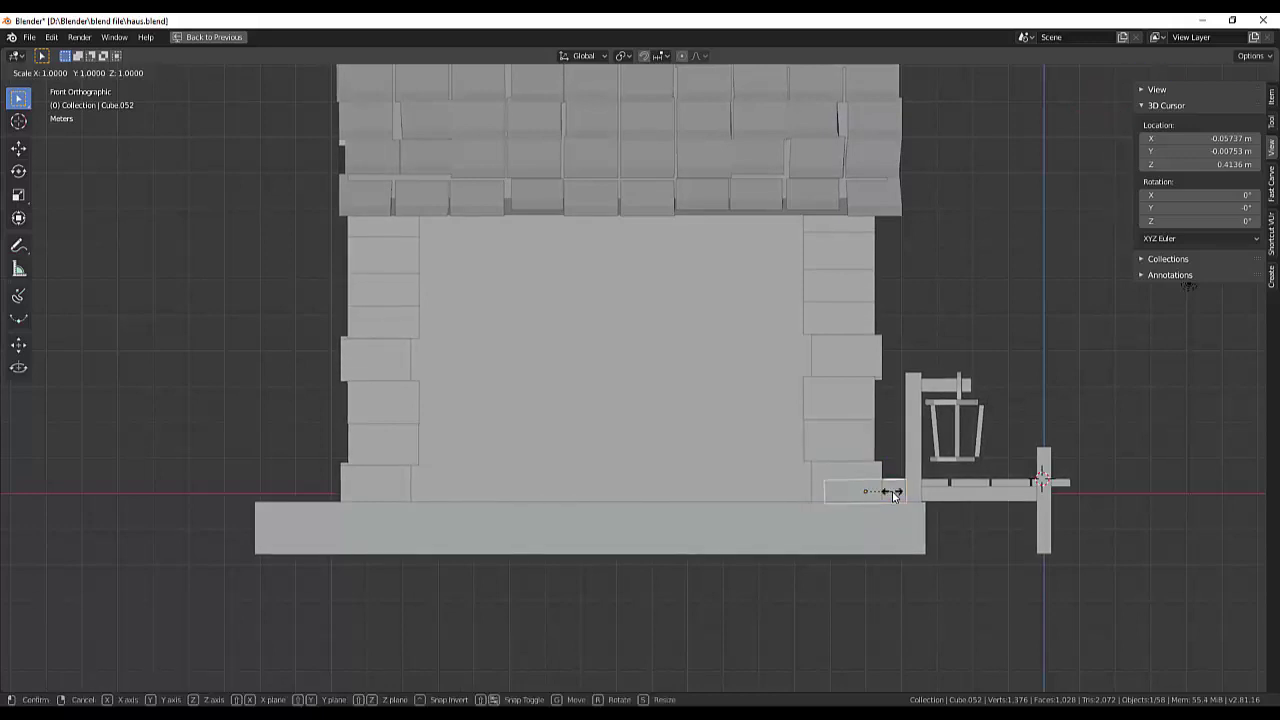
key("z")
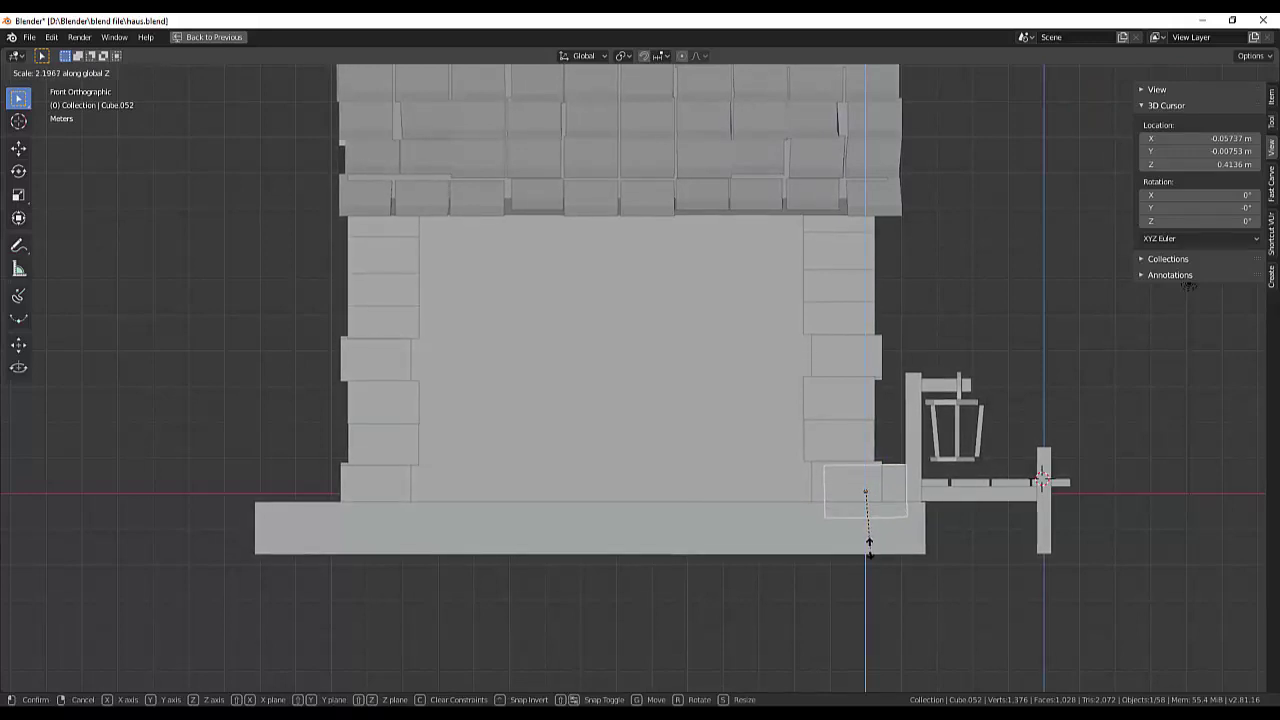
left_click(870, 540)
mouse_move(1140, 493)
middle_mouse_down()
mouse_move(1147, 440)
mouse_move(1062, 476)
mouse_move(1014, 478)
mouse_move(974, 446)
mouse_move(914, 449)
mouse_move(968, 451)
middle_mouse_up()
Raise the door's crossbar plank 0.464 m along Z, then bring up the Add Mesh list.
left_click(699, 287)
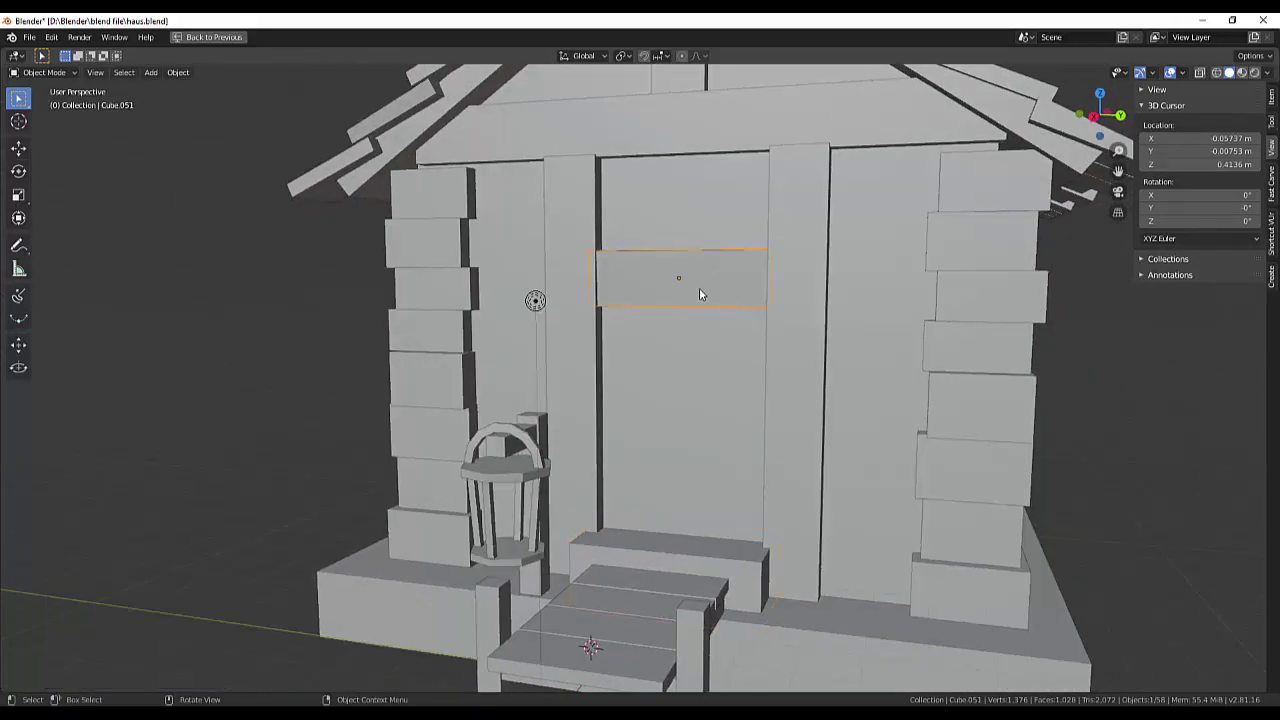
key("g")
key("z")
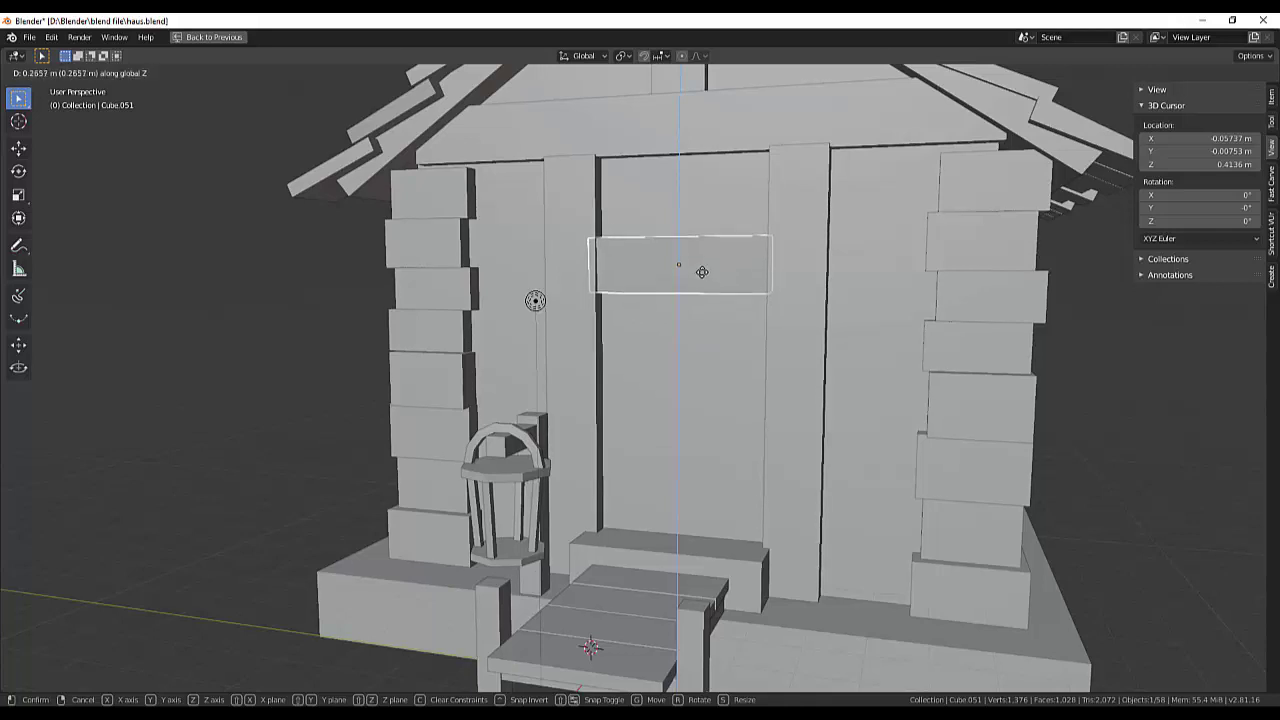
left_click(706, 265)
middle_click_drag(935, 341, 728, 380)
mouse_move(618, 413)
middle_mouse_down()
mouse_move(676, 403)
mouse_move(631, 403)
middle_mouse_up()
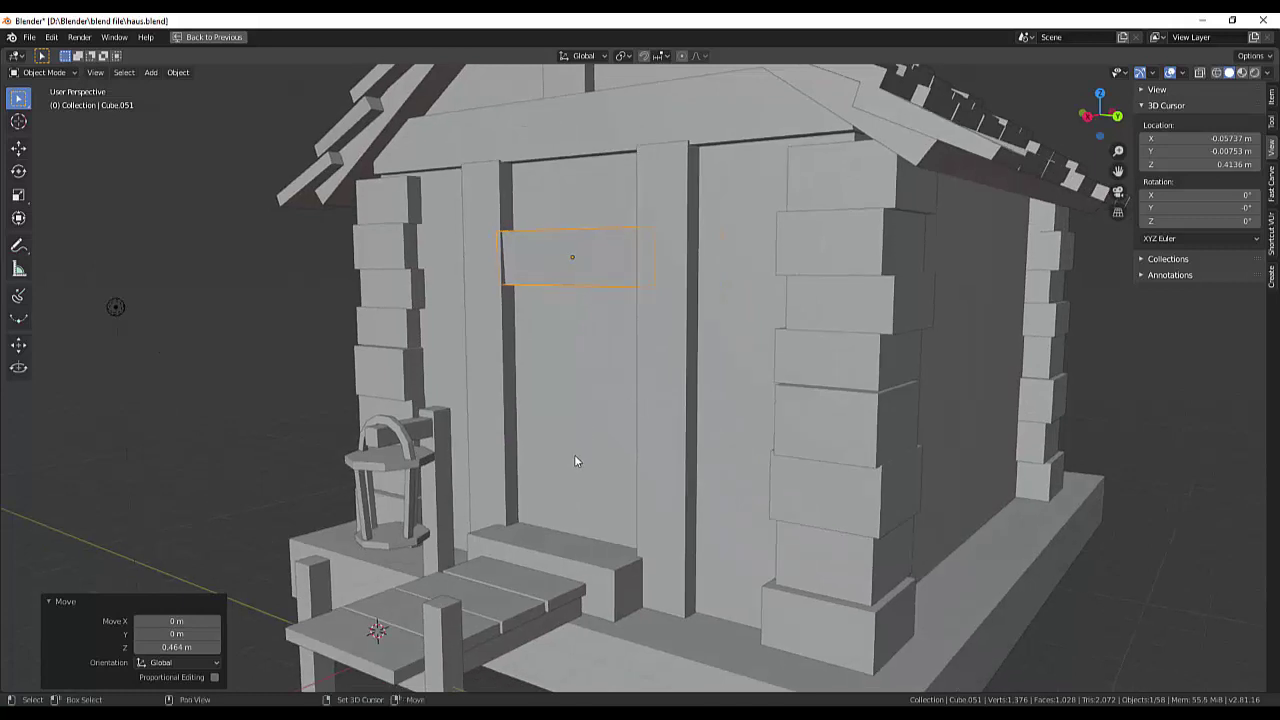
key("shift+a")
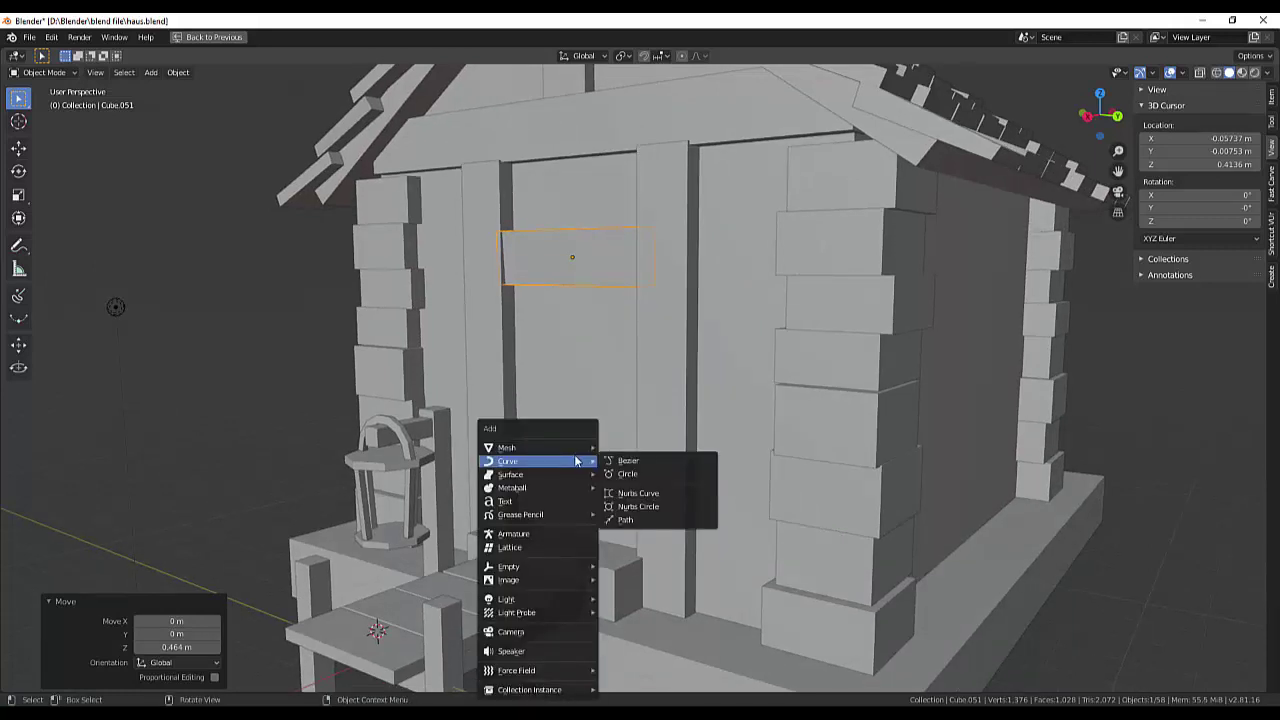
mouse_move(537, 447)
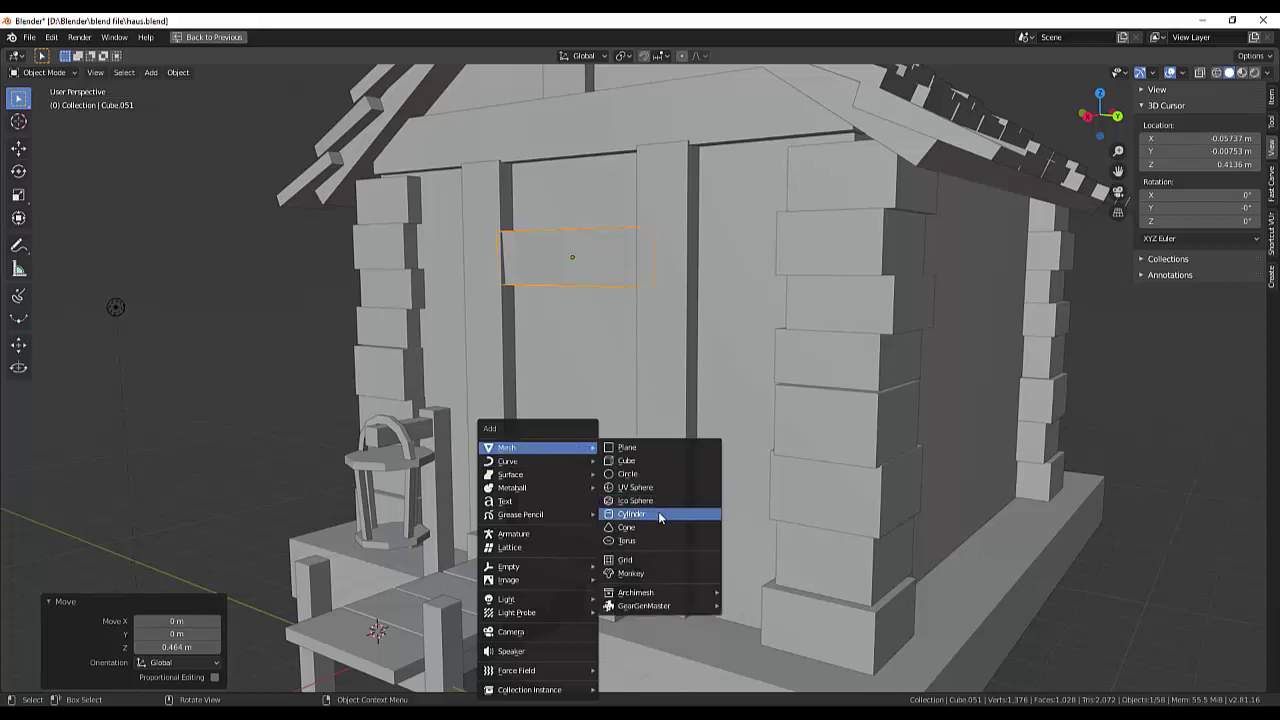
Add a cylinder and raise it straight up along Z.
left_click(660, 516)
middle_click_drag(846, 514, 399, 641)
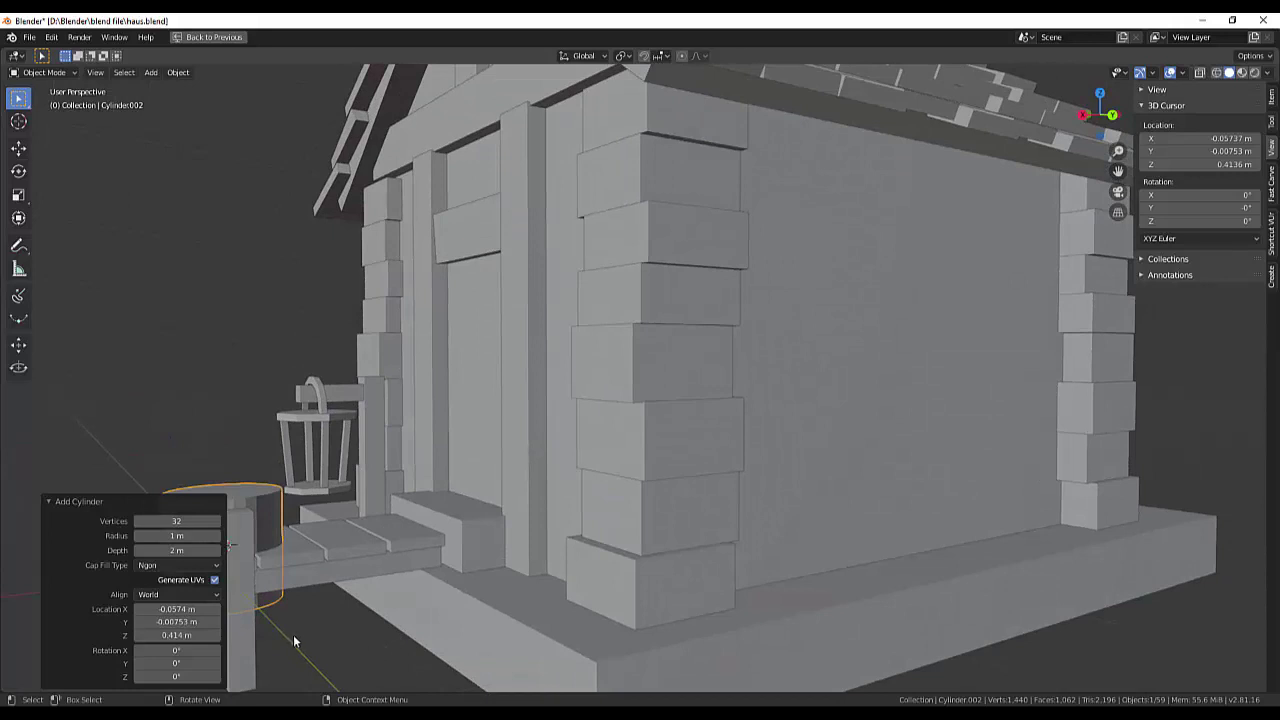
key("g")
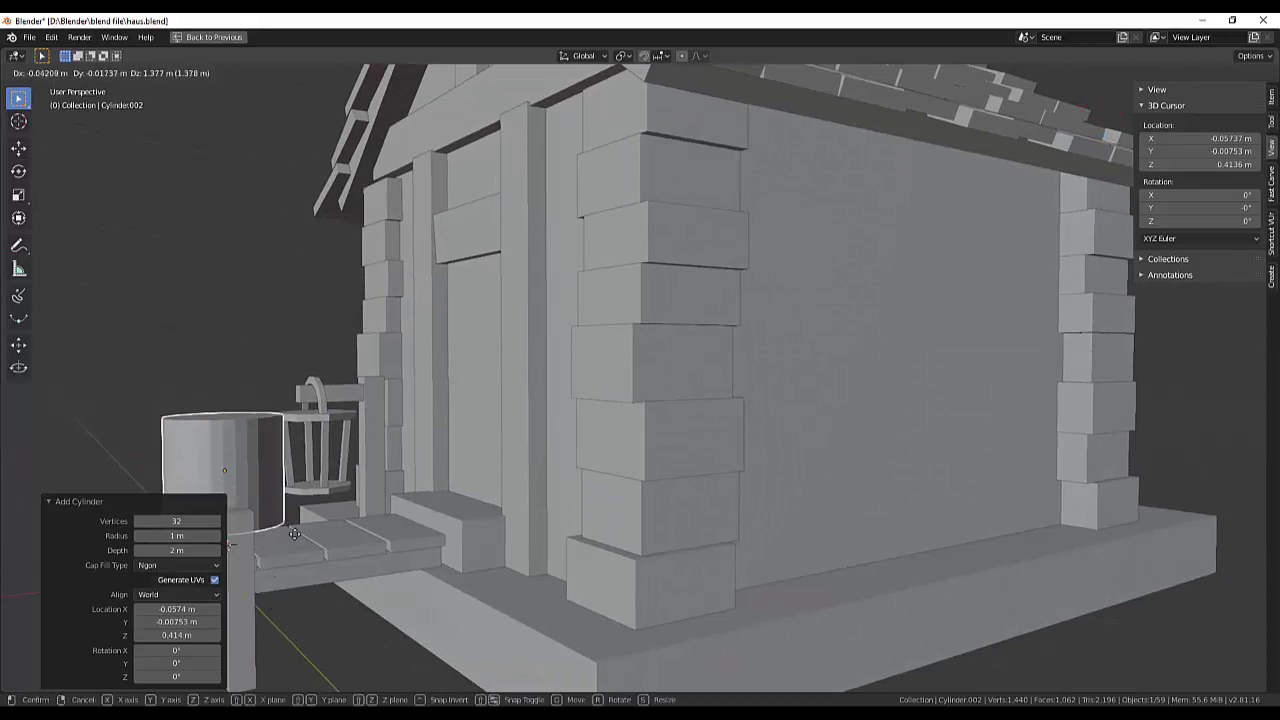
key("z")
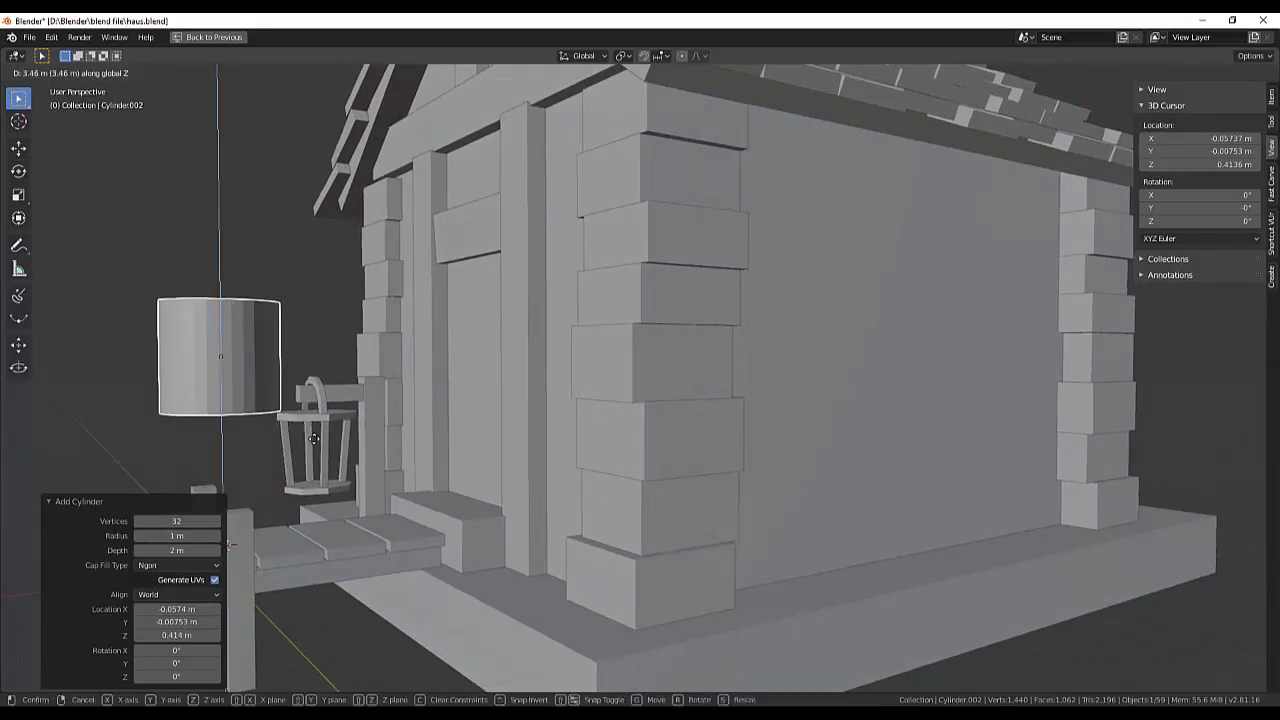
left_click(272, 389)
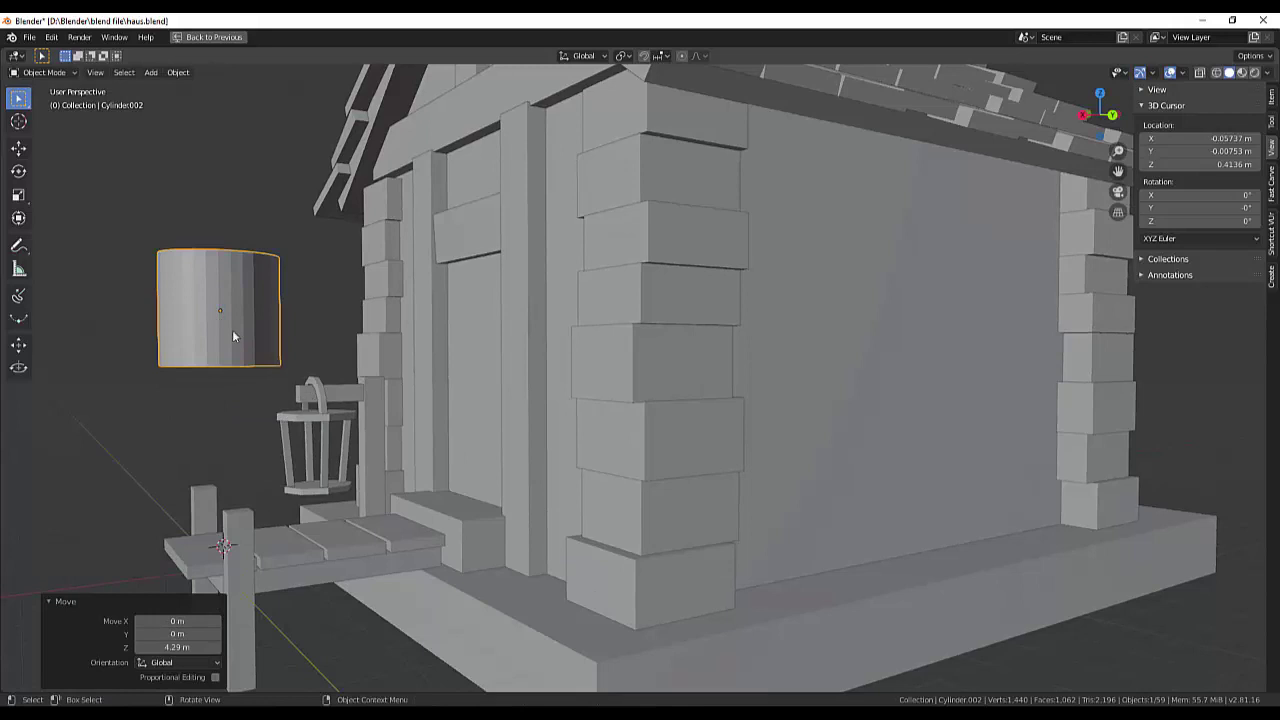
Turn the cylinder 90° about Y and shrink it to 0.228.
key("r")
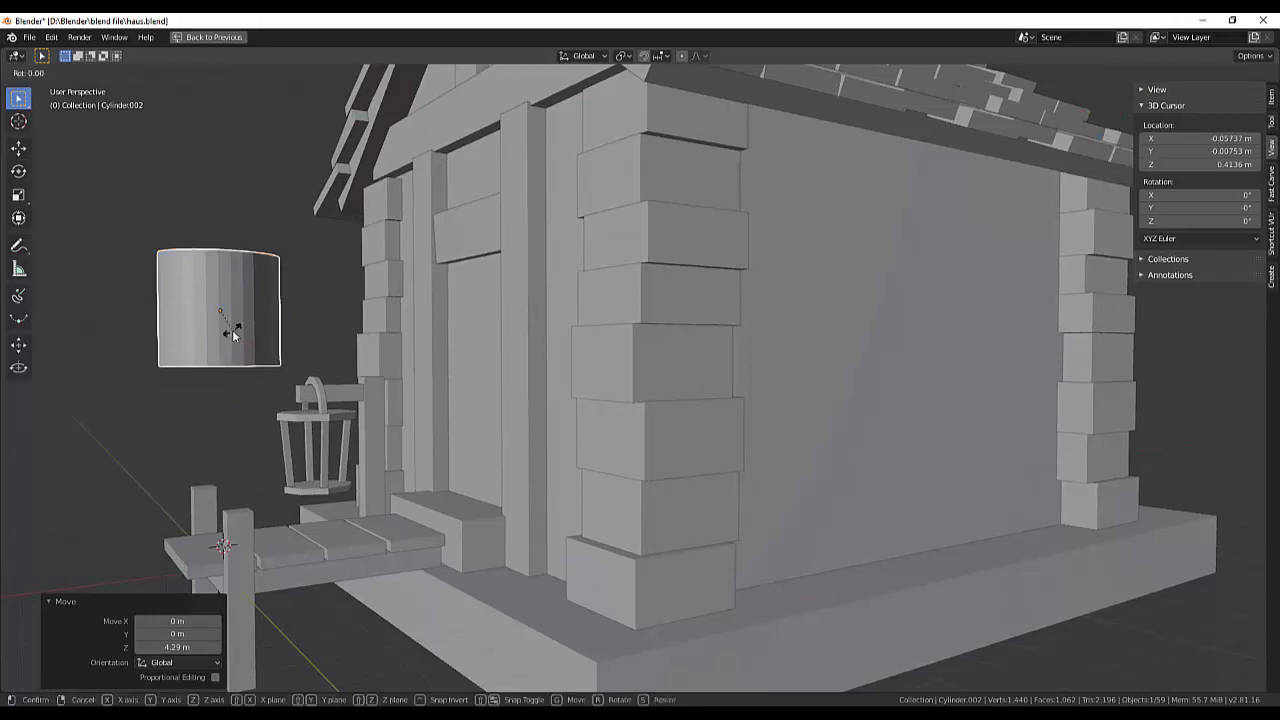
key("y")
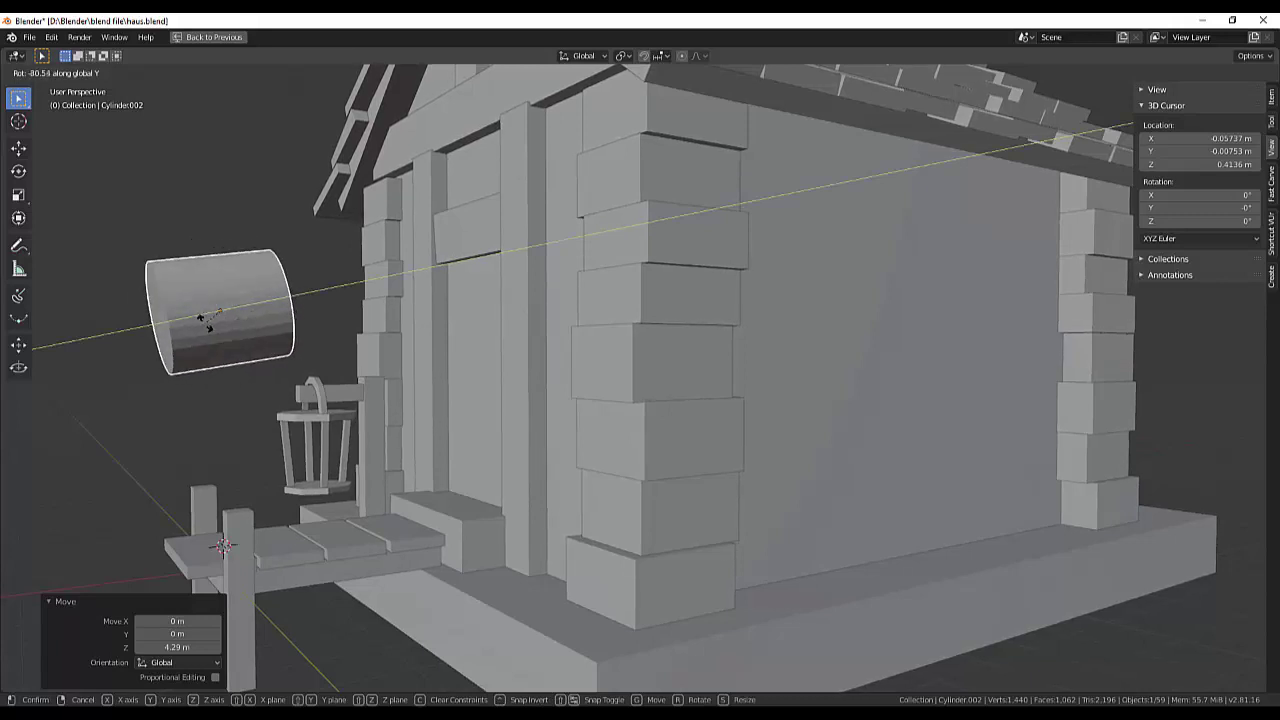
type("90")
key("Return")
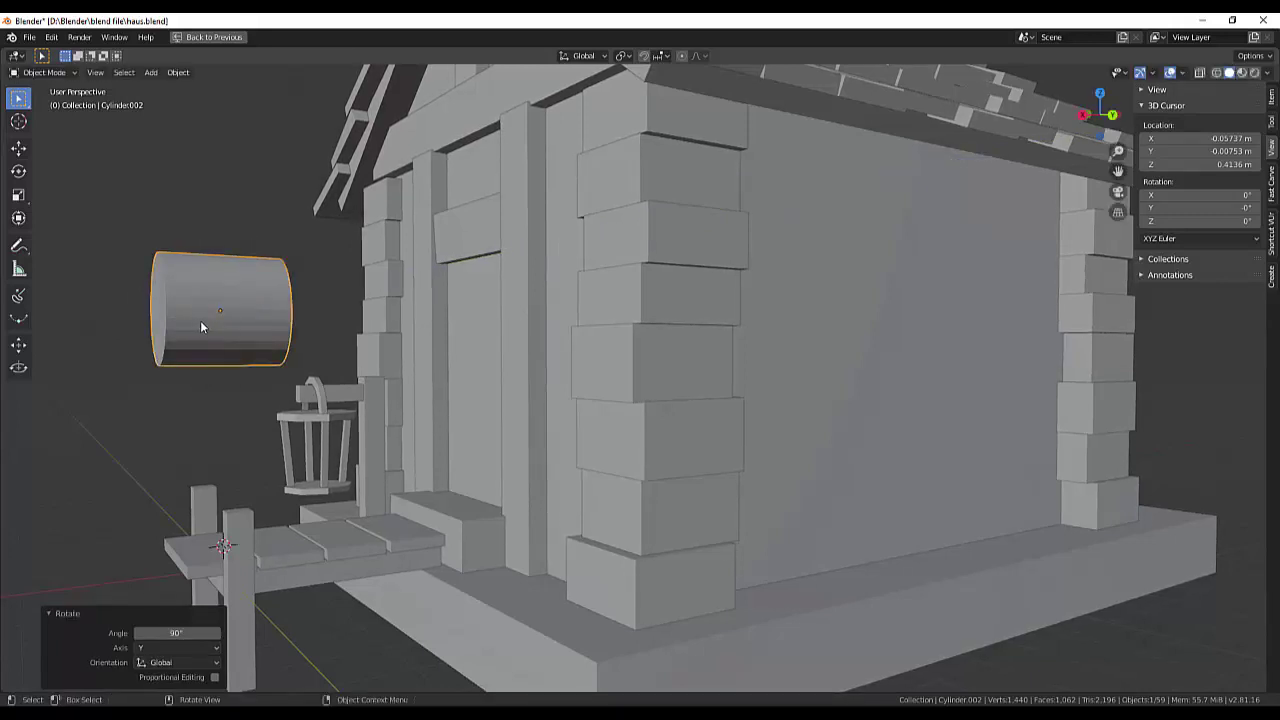
key("s")
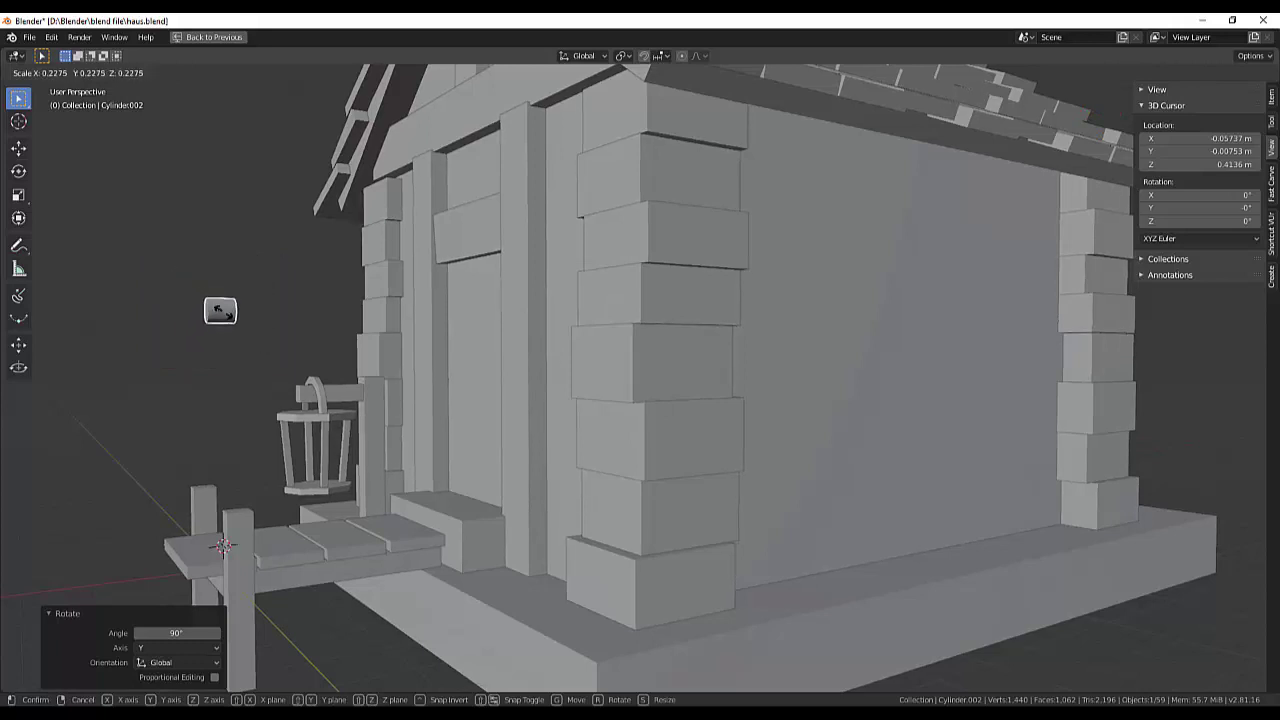
left_click(220, 311)
From the right side view, place the small cylinder on the door beside the lantern.
middle_click_drag(274, 316, 341, 329)
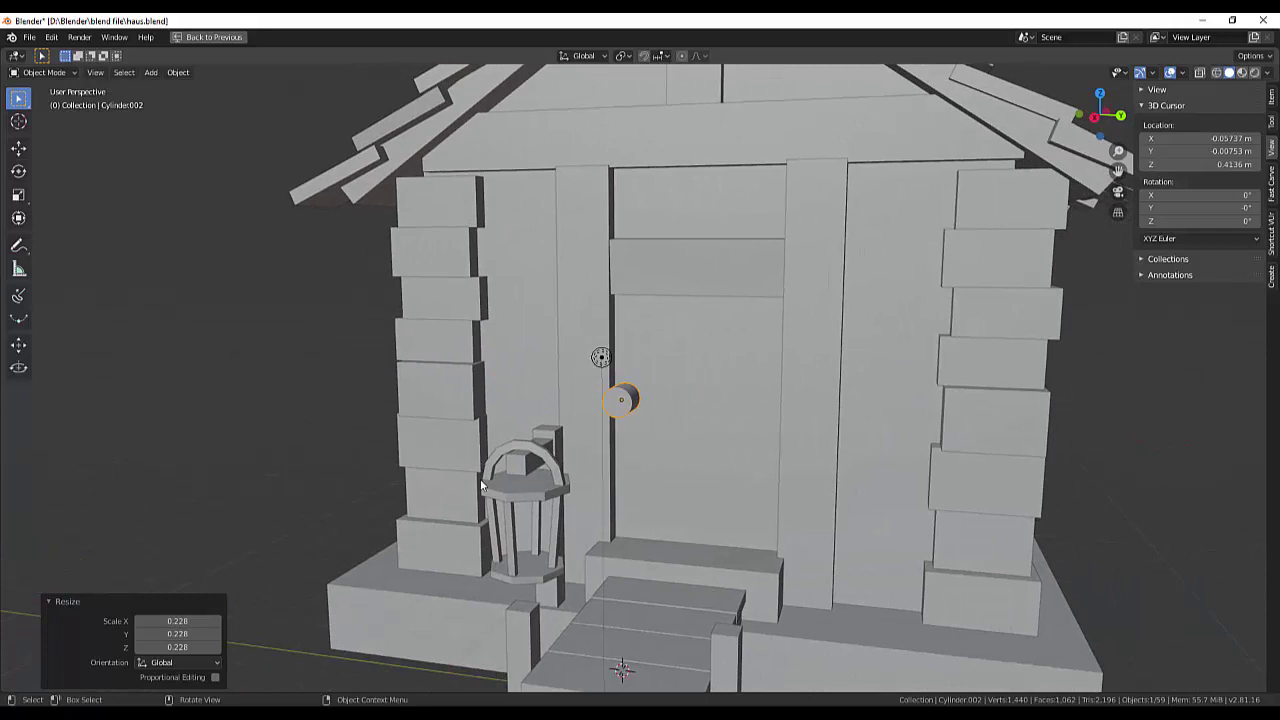
key("KP_1")
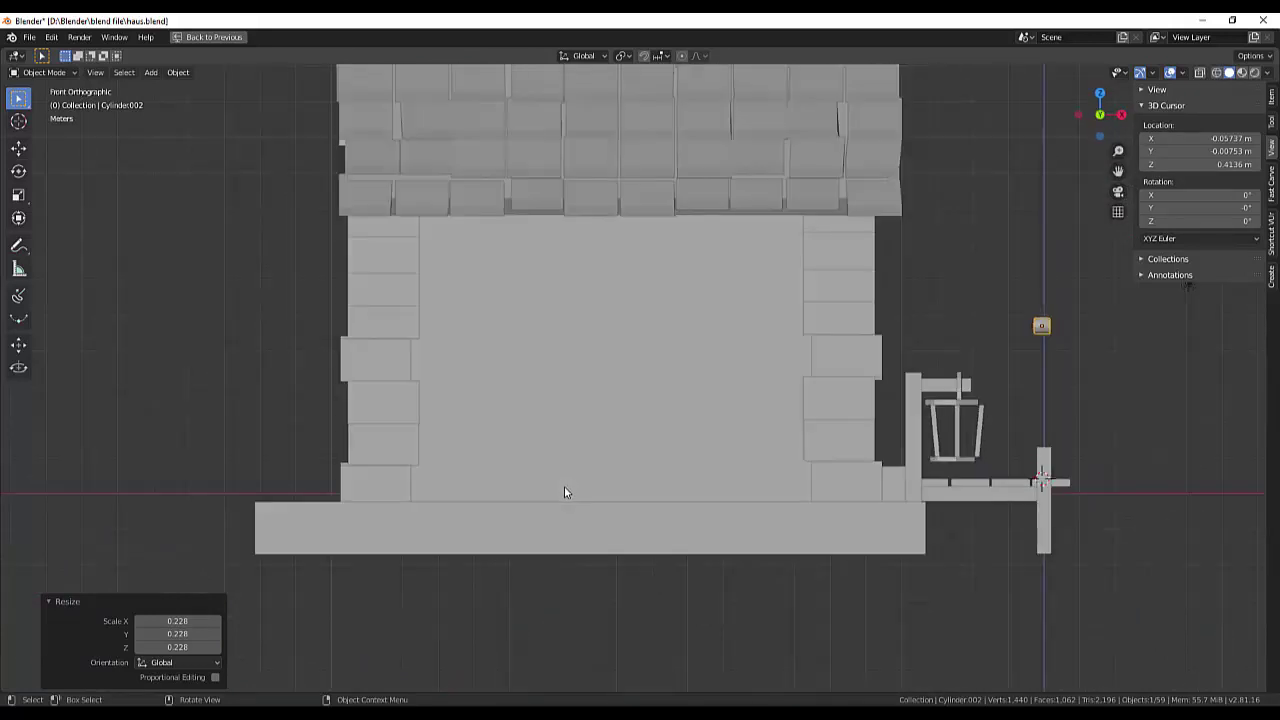
key("KP_3")
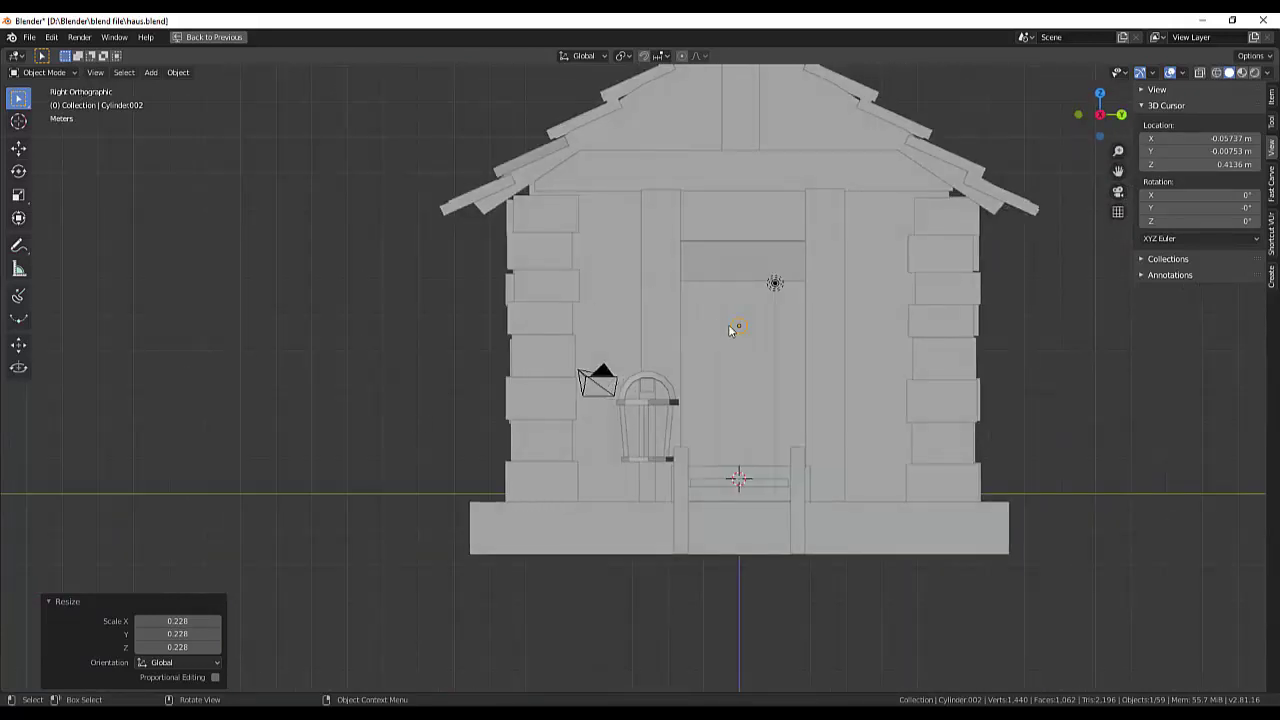
key("g")
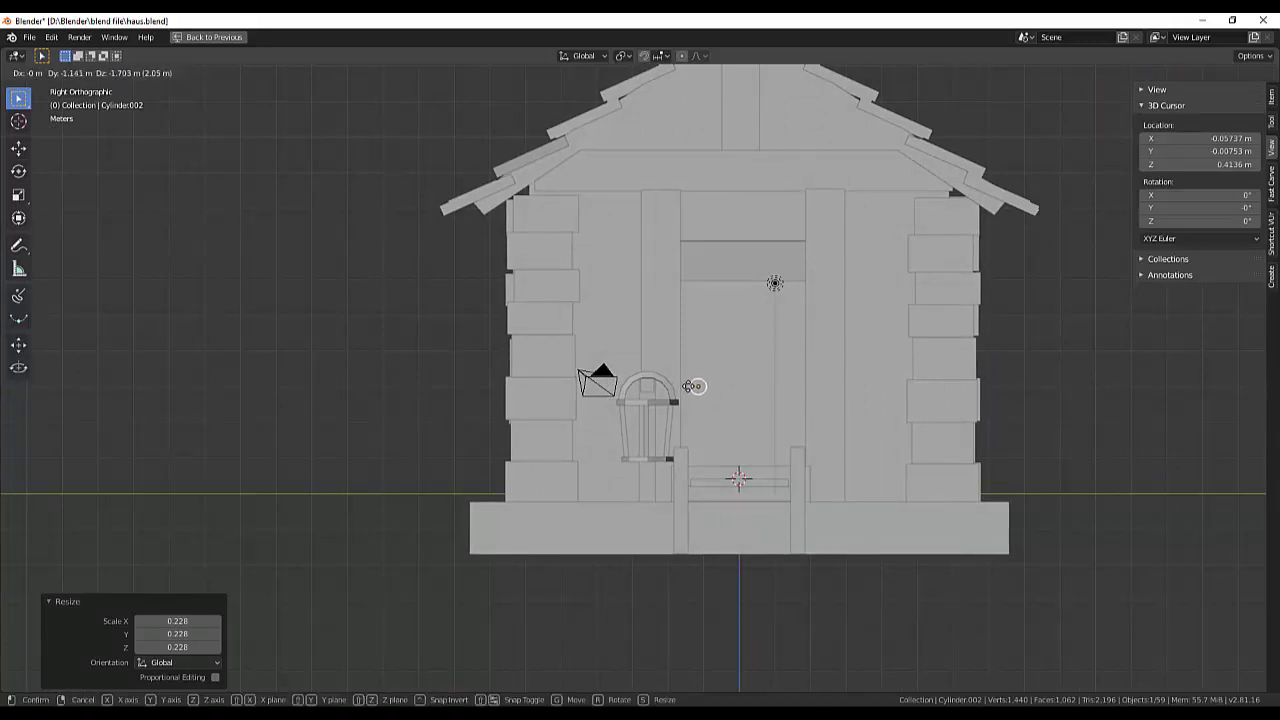
left_click(692, 382)
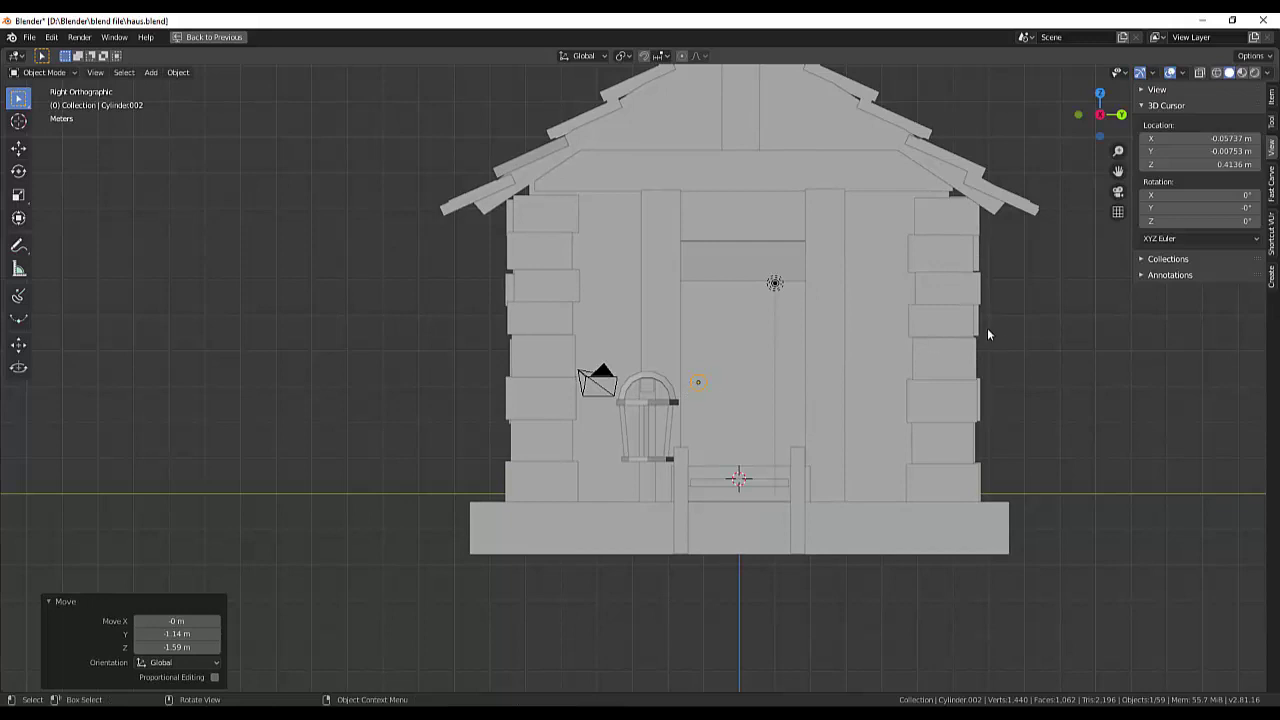
Lower the door's horizontal plank (Cube.051) 0.393 m along Z.
left_click(733, 267)
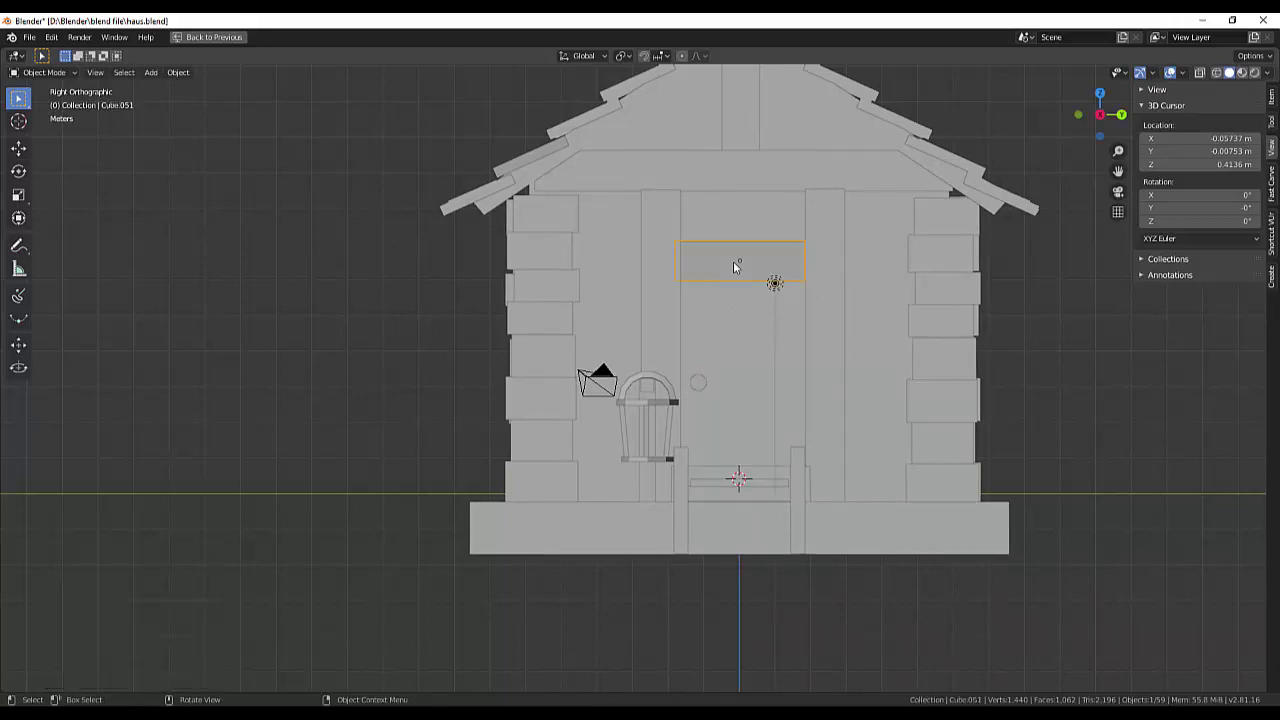
key("g")
key("z")
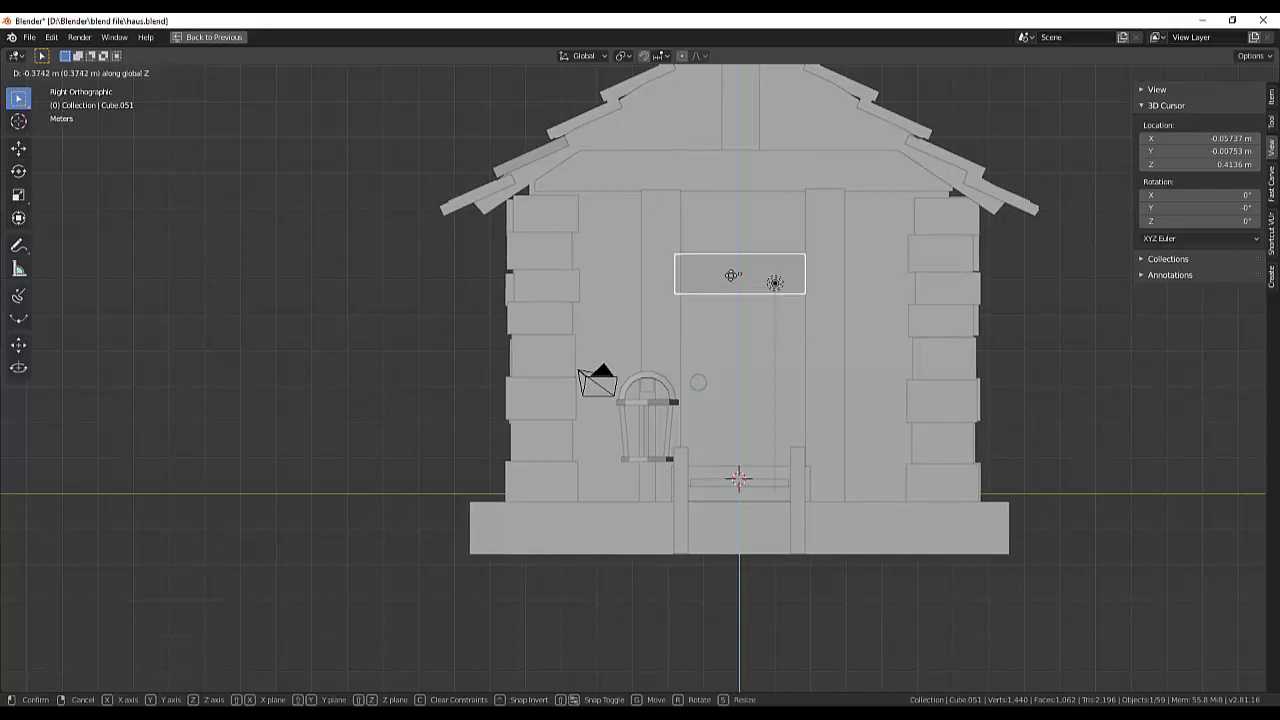
left_click(731, 276)
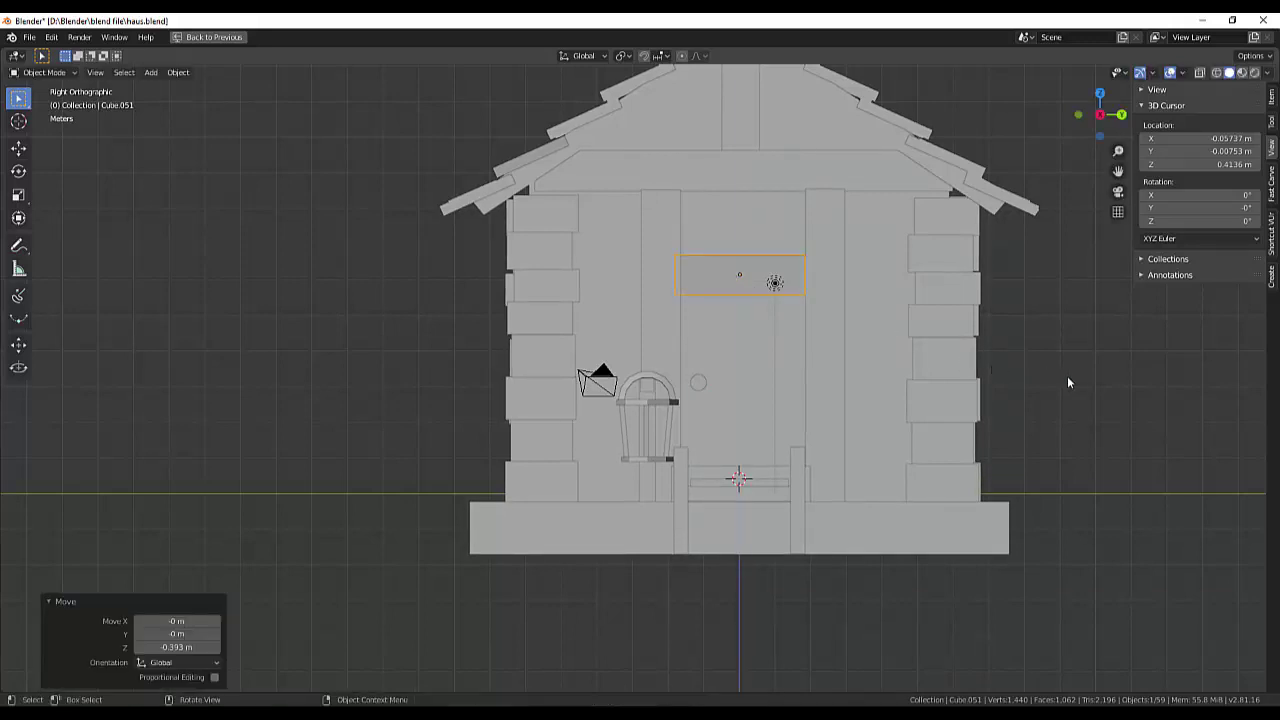
mouse_move(1067, 383)
middle_mouse_down()
mouse_move(1013, 415)
mouse_move(990, 379)
mouse_move(974, 378)
middle_mouse_up()
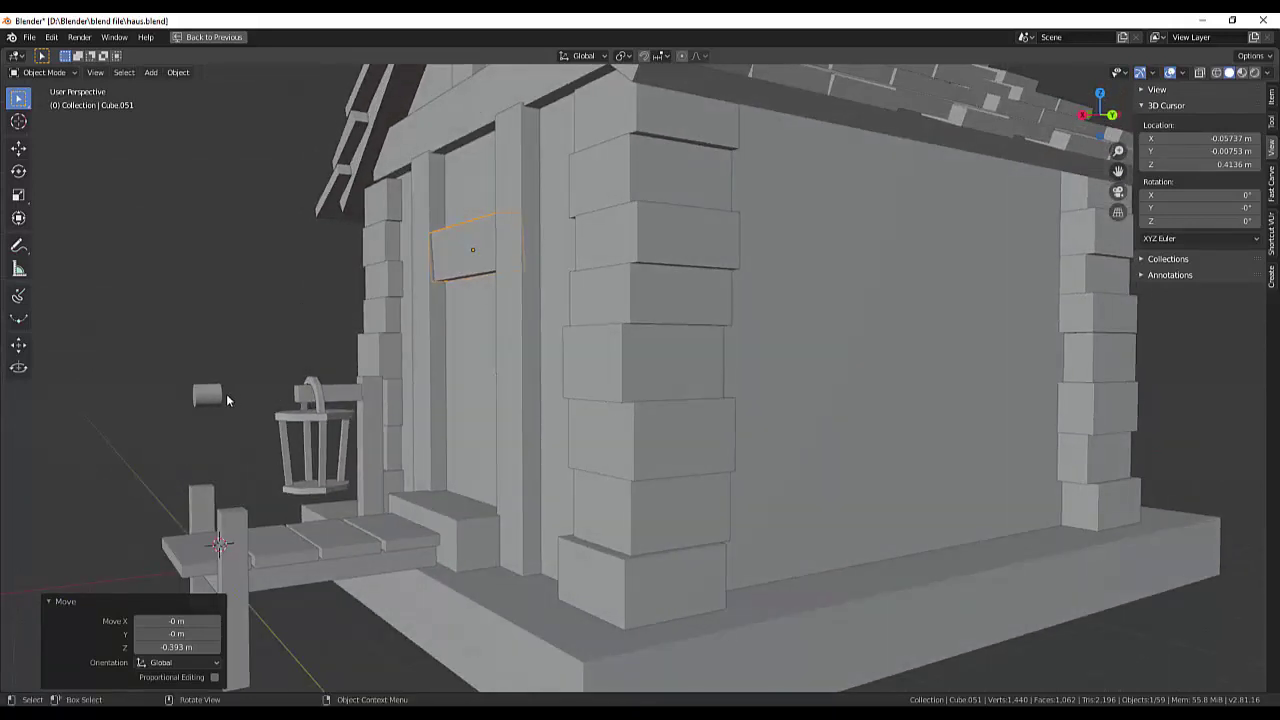
Check the doorknob in Front view, then select the right corner's top block.
left_click(207, 397)
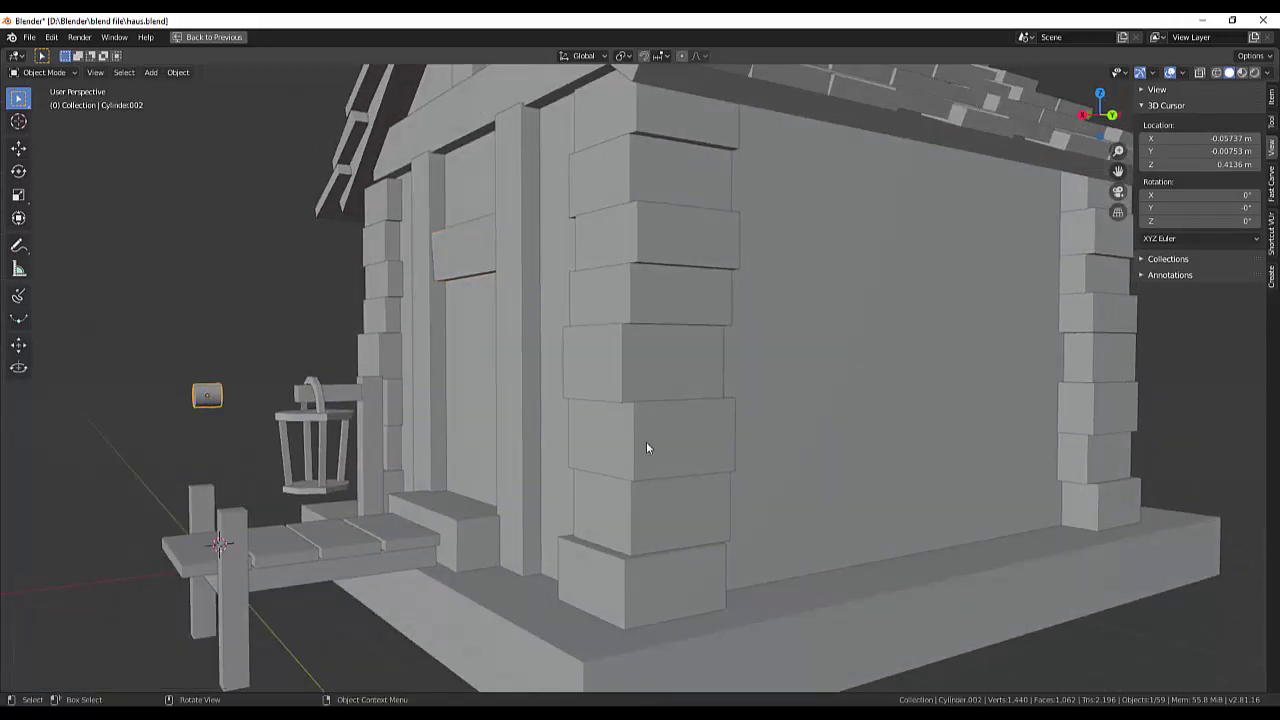
key("KP_1")
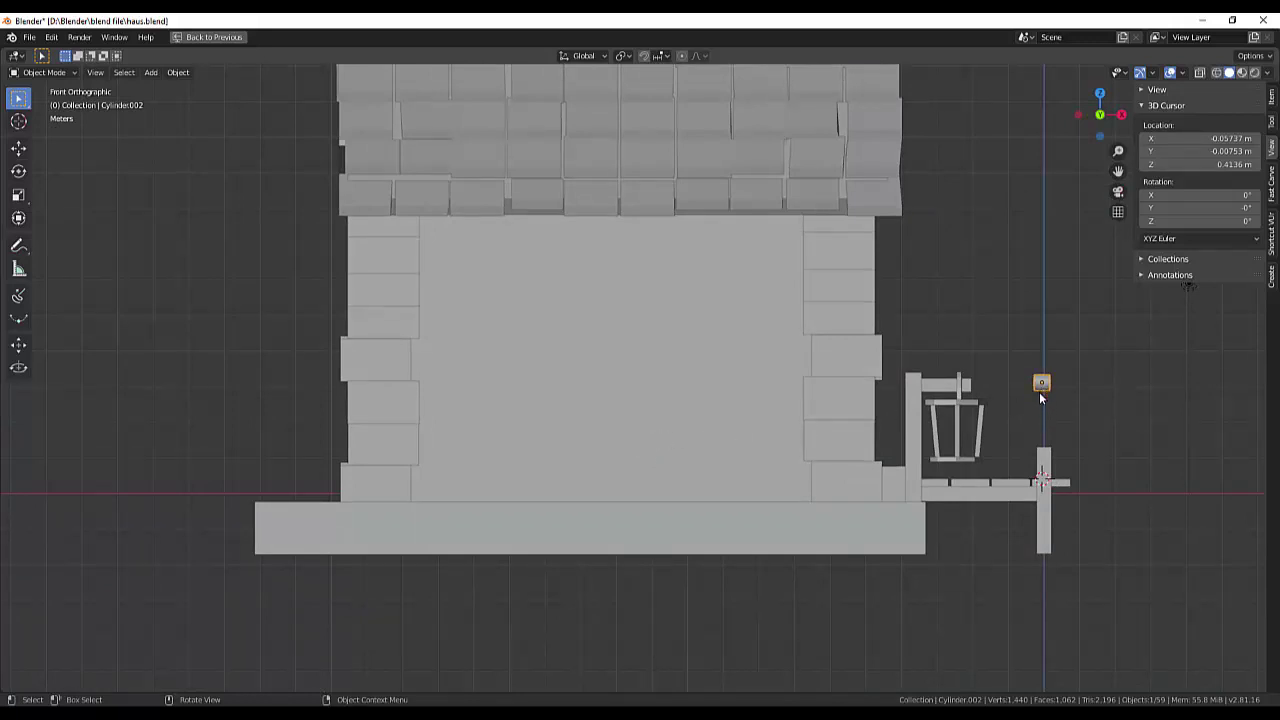
mouse_move(1040, 394)
middle_mouse_down()
mouse_move(1102, 364)
mouse_move(989, 386)
mouse_move(1033, 384)
mouse_move(1056, 366)
mouse_move(1040, 360)
middle_mouse_up()
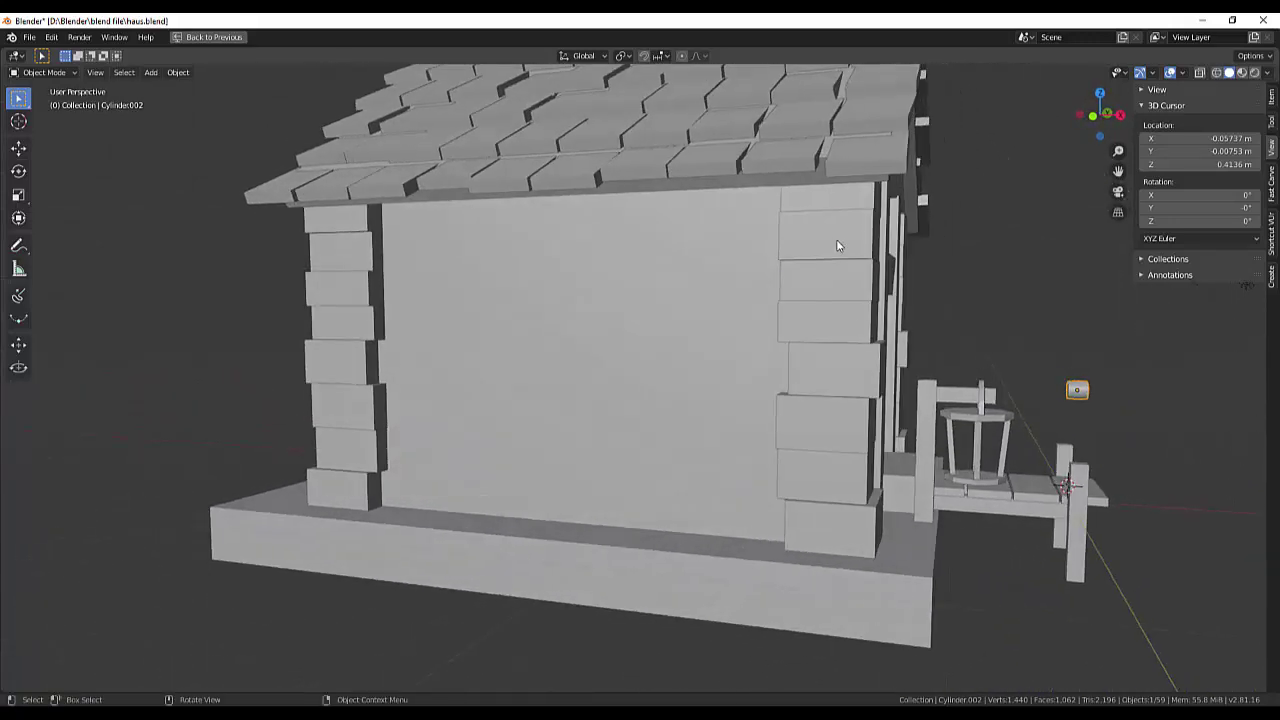
left_click(838, 246)
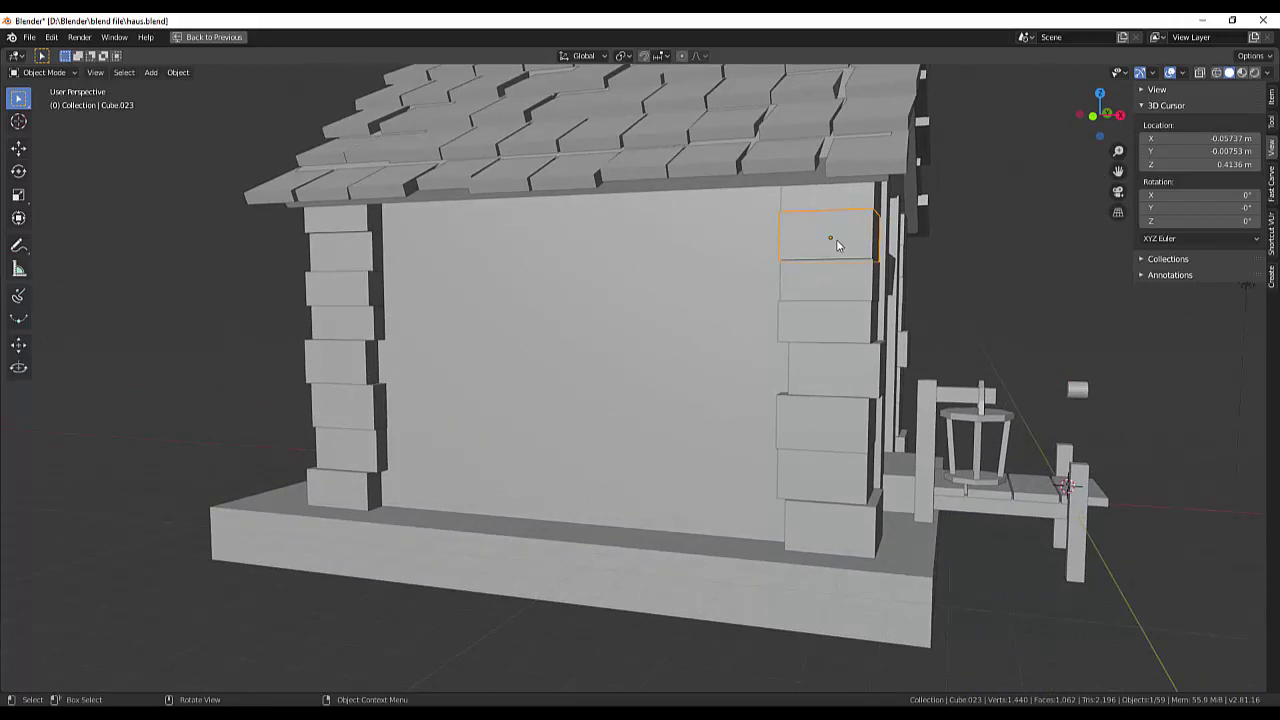
In Front view, shift the right corner's top block 0.225 m to the right.
key("KP_1")
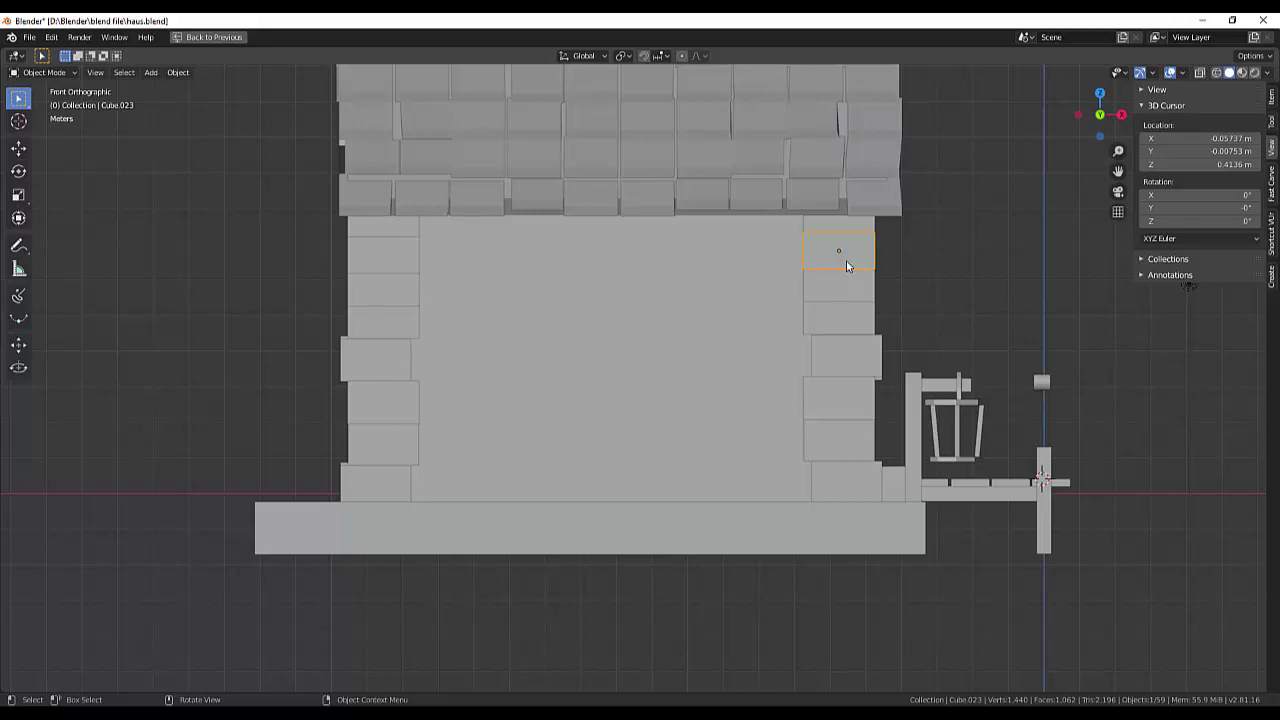
key("g")
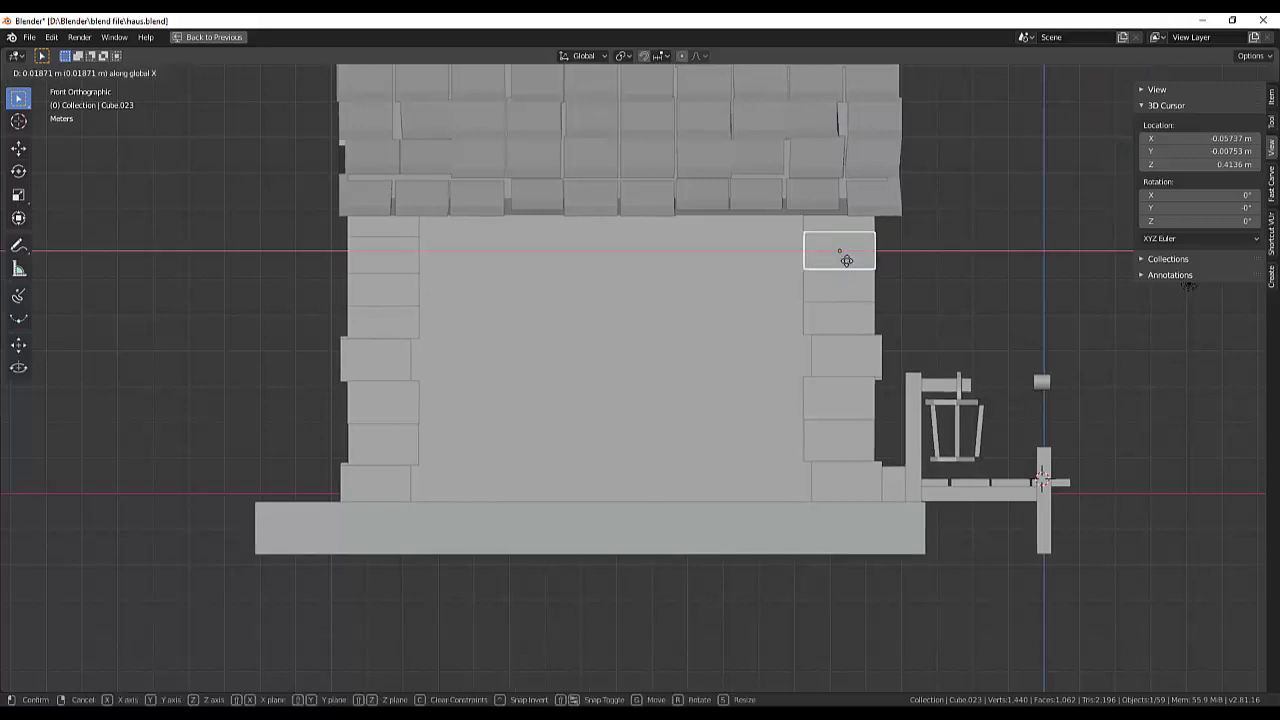
left_click(855, 271)
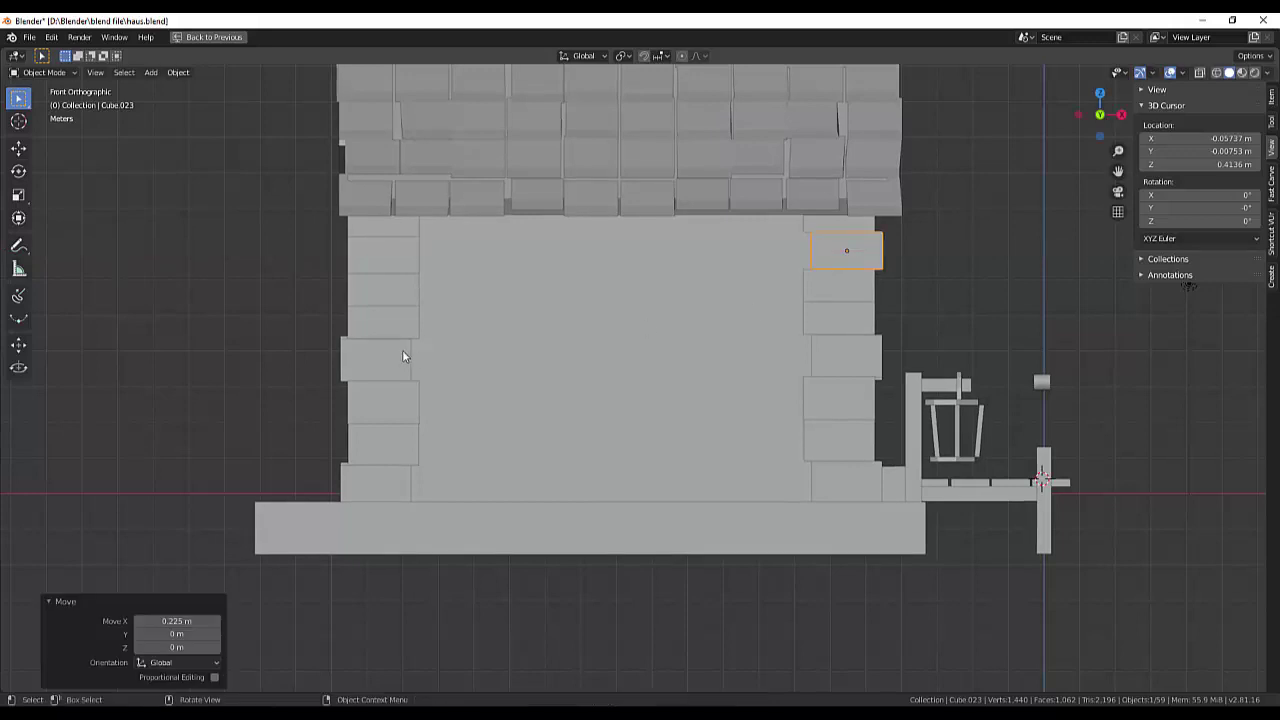
Move the top-left corner block about 0.262 m to the left.
left_click(388, 266)
key("x")
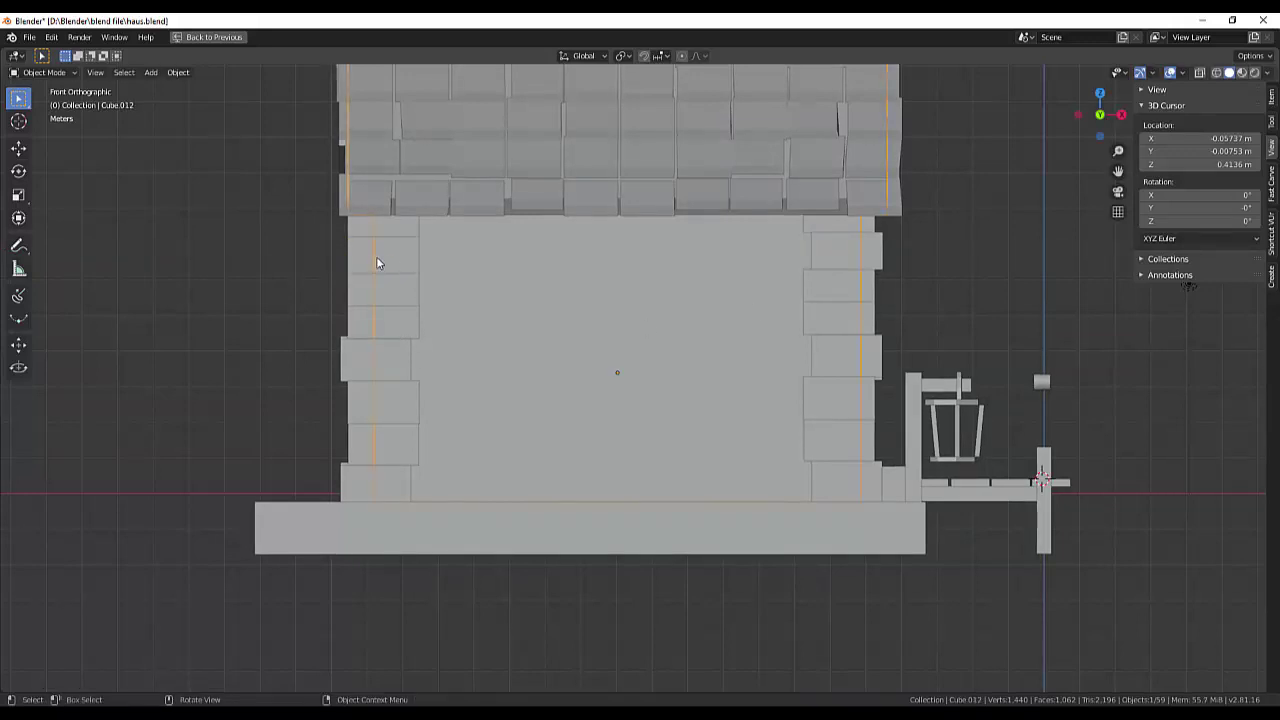
key("g")
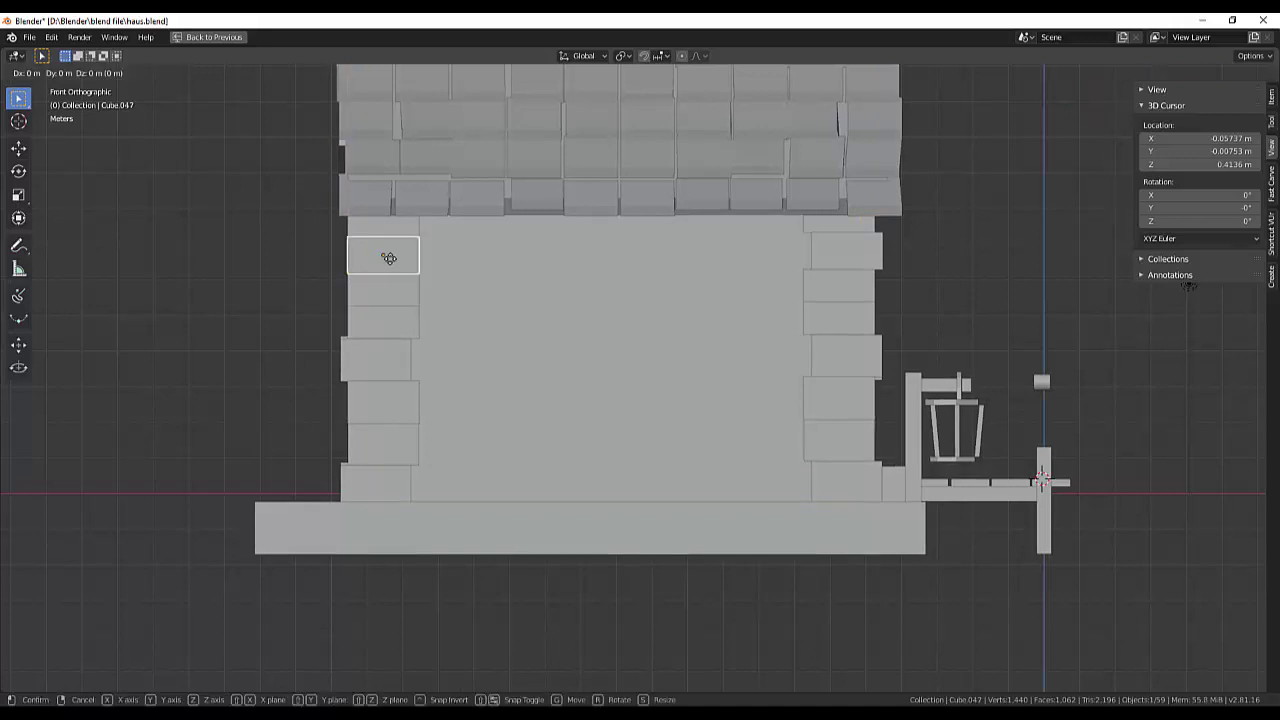
left_click(380, 258)
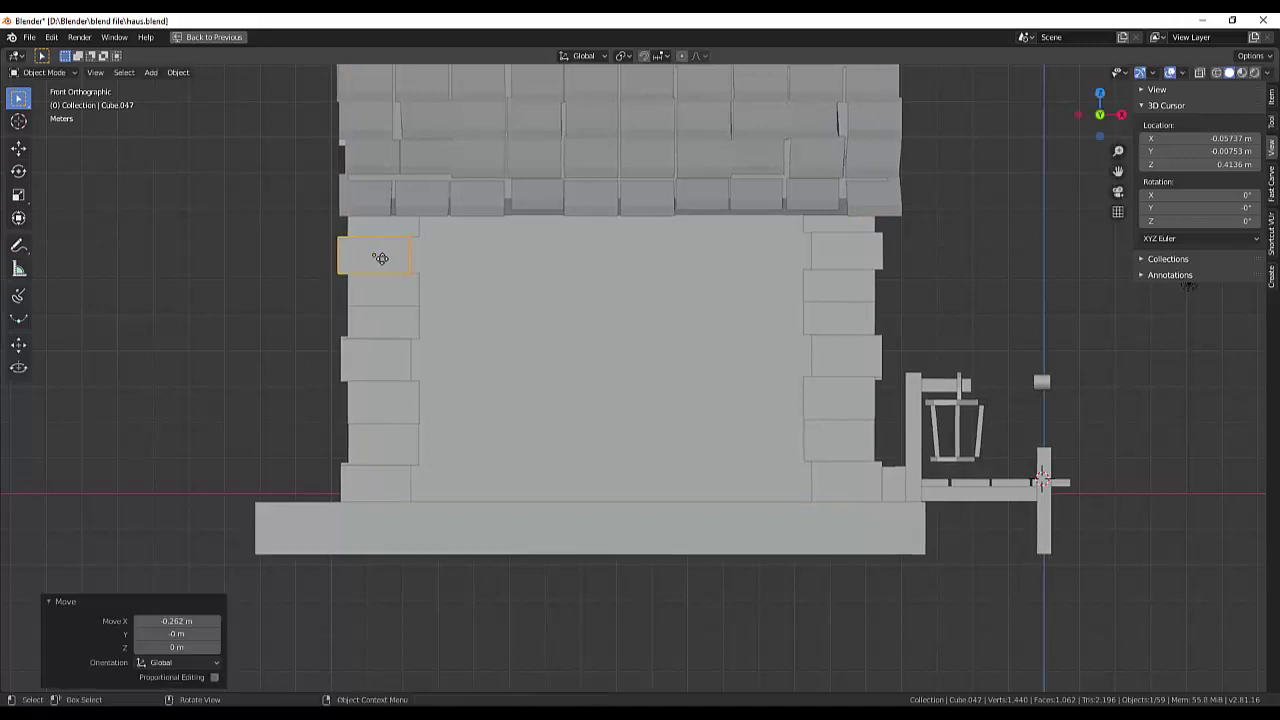
left_click(1044, 384)
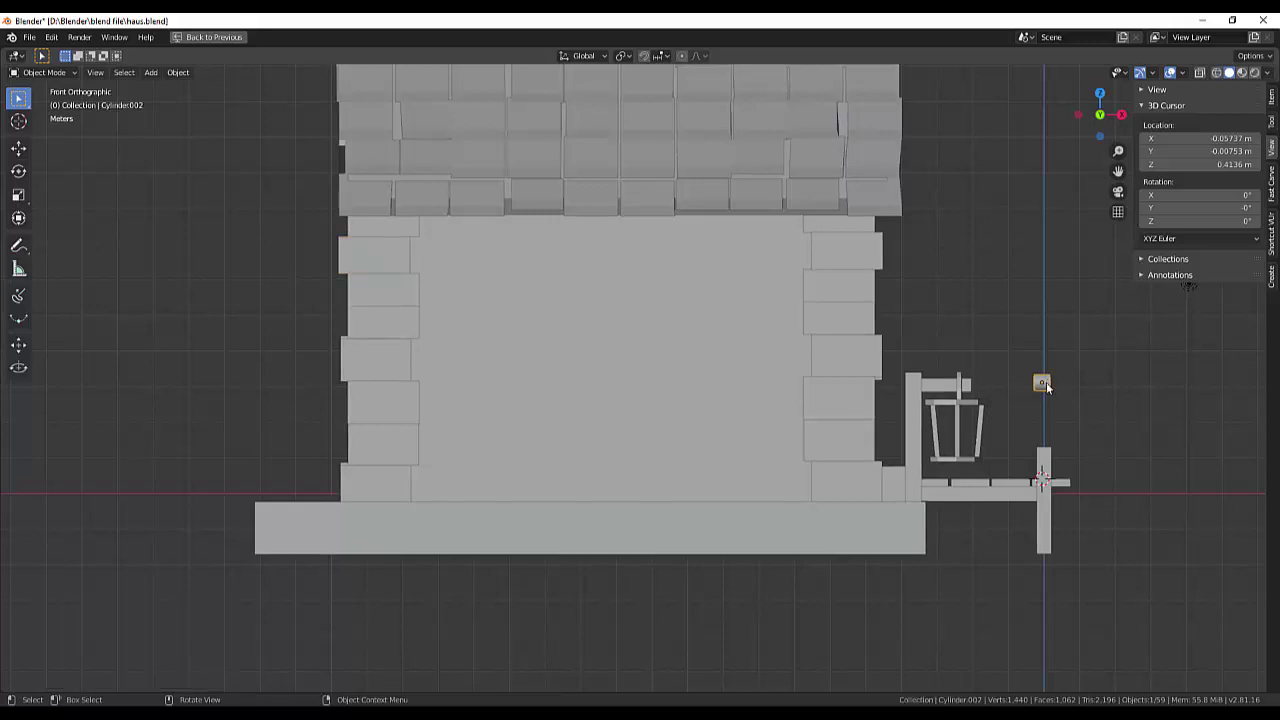
Move the doorknob cylinder -4.81 m along X onto the door, then nudge it 0.227 m into place.
key("g")
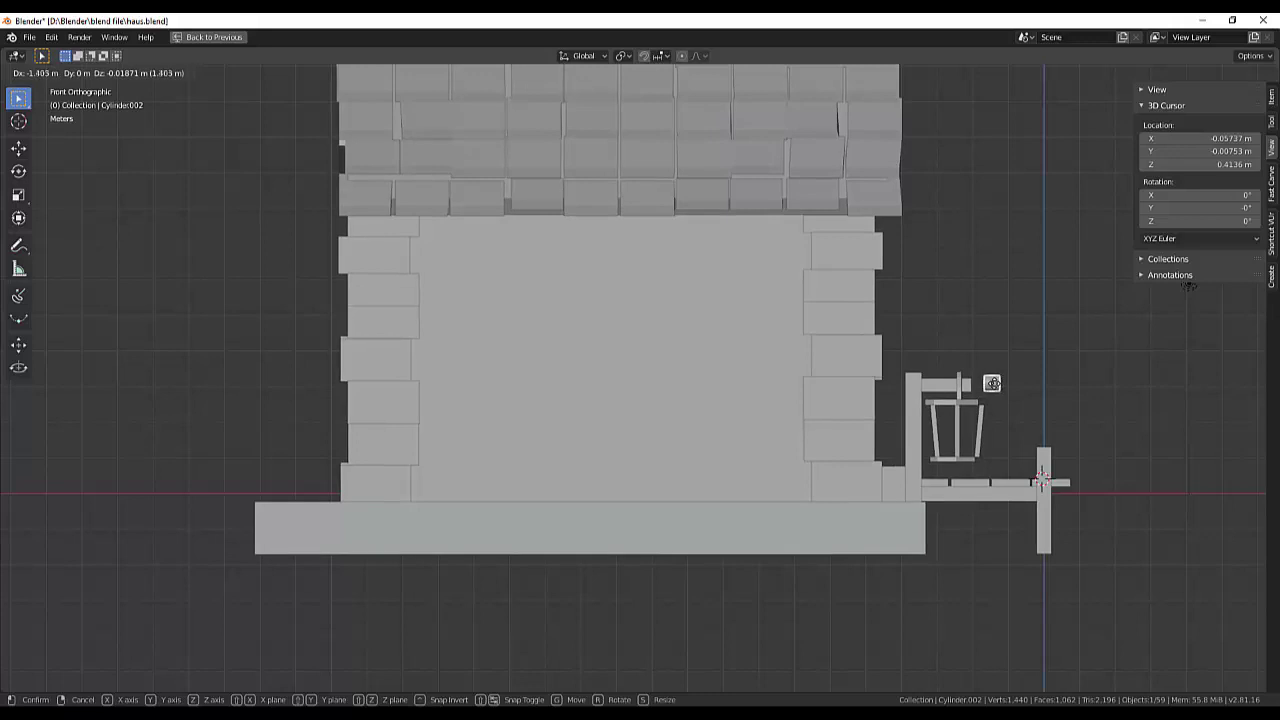
key("x")
left_click(874, 383)
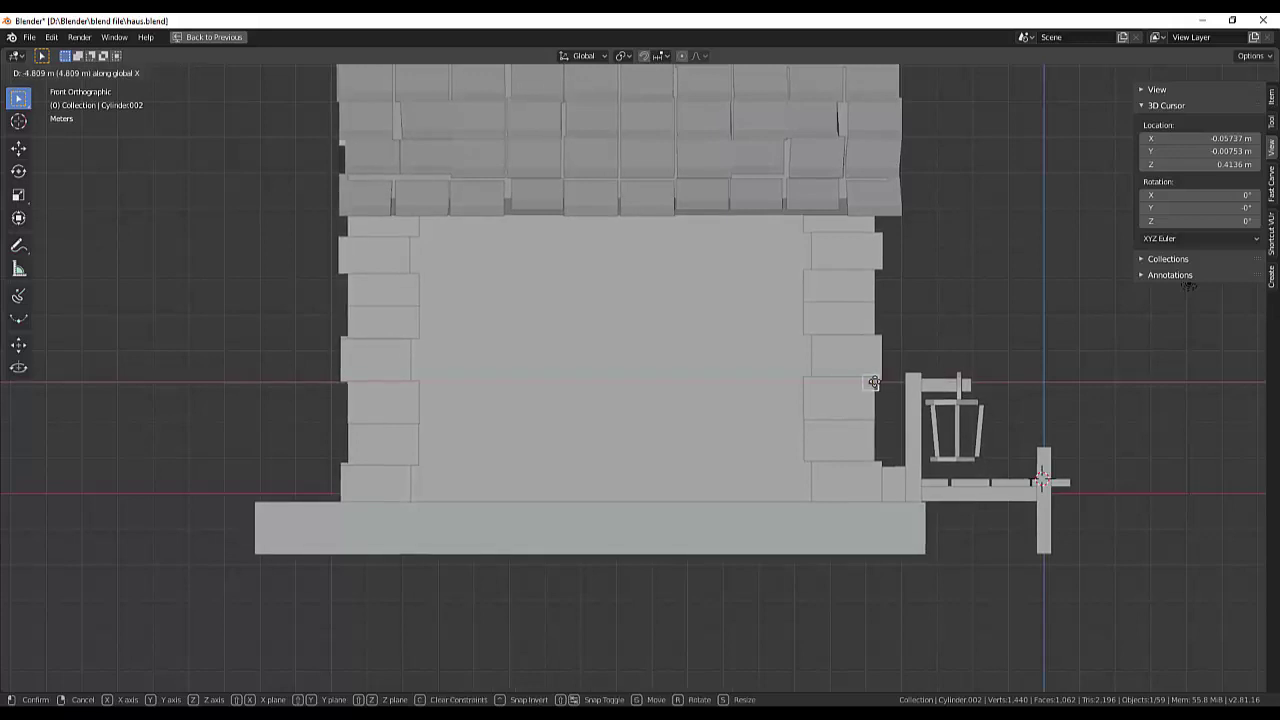
mouse_move(955, 381)
middle_mouse_down()
mouse_move(1058, 389)
mouse_move(605, 490)
middle_mouse_up()
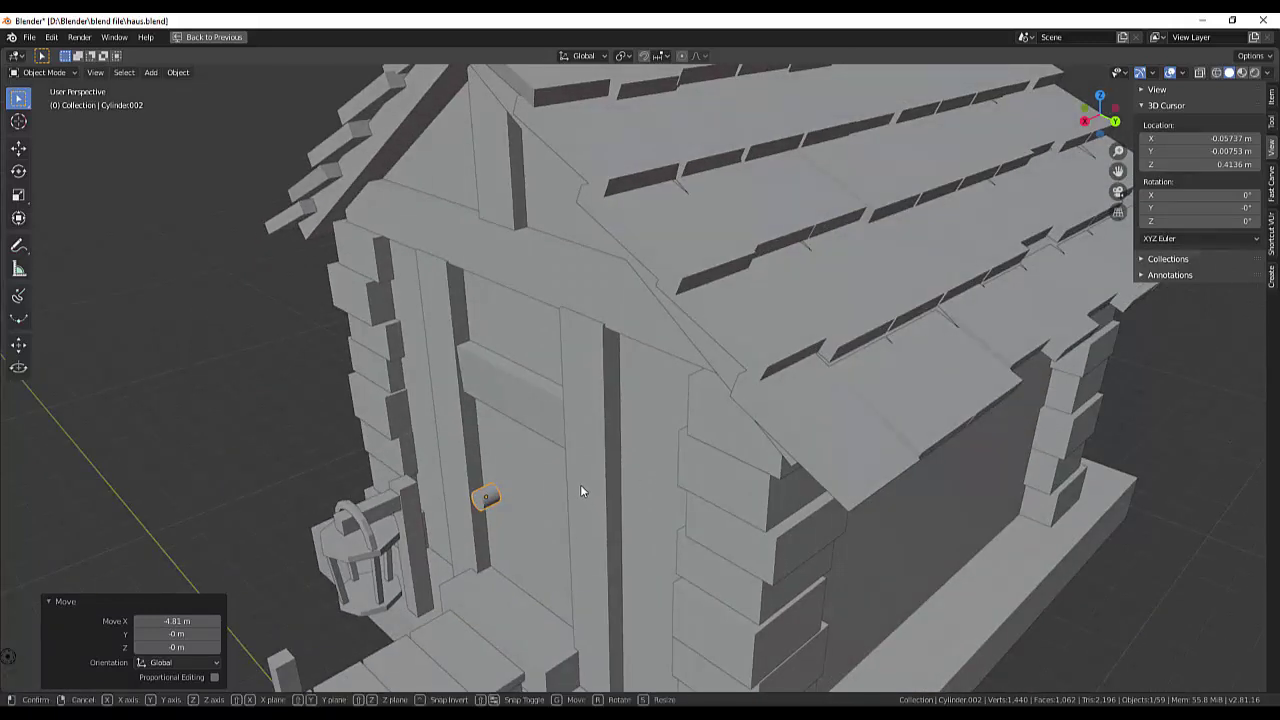
key("g")
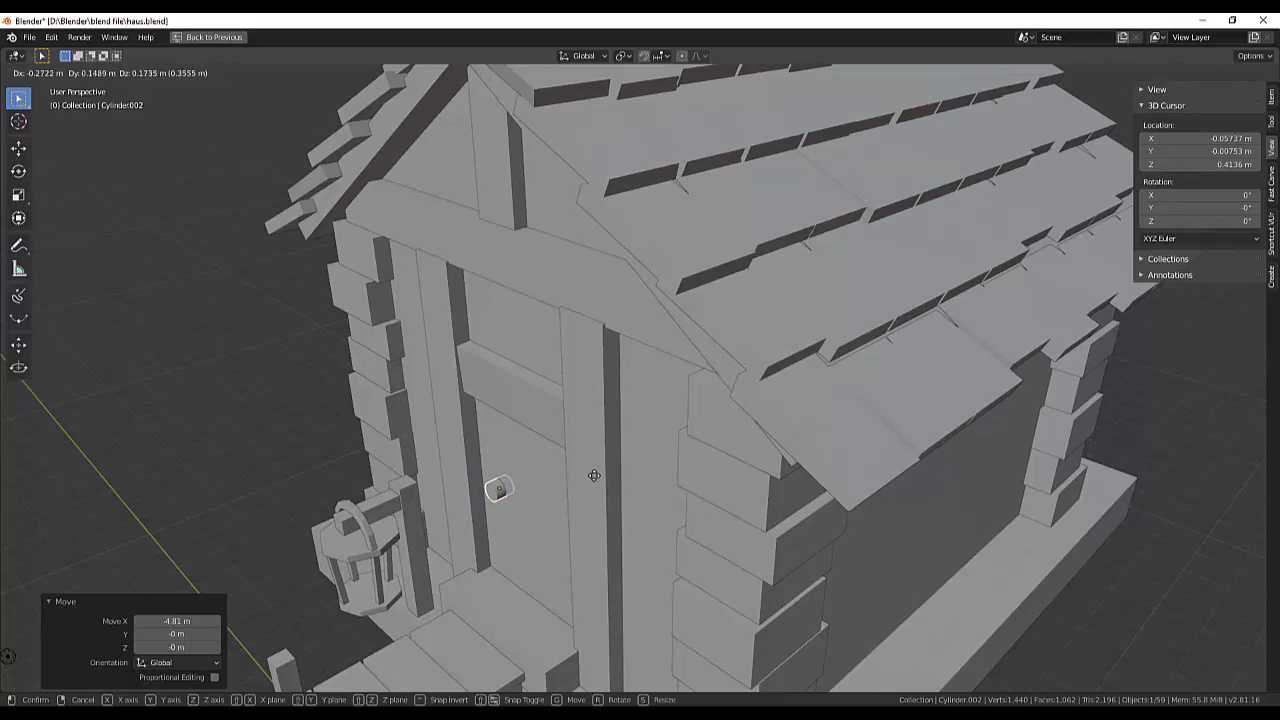
left_click(590, 480)
scroll(590, 480, "down", 4)
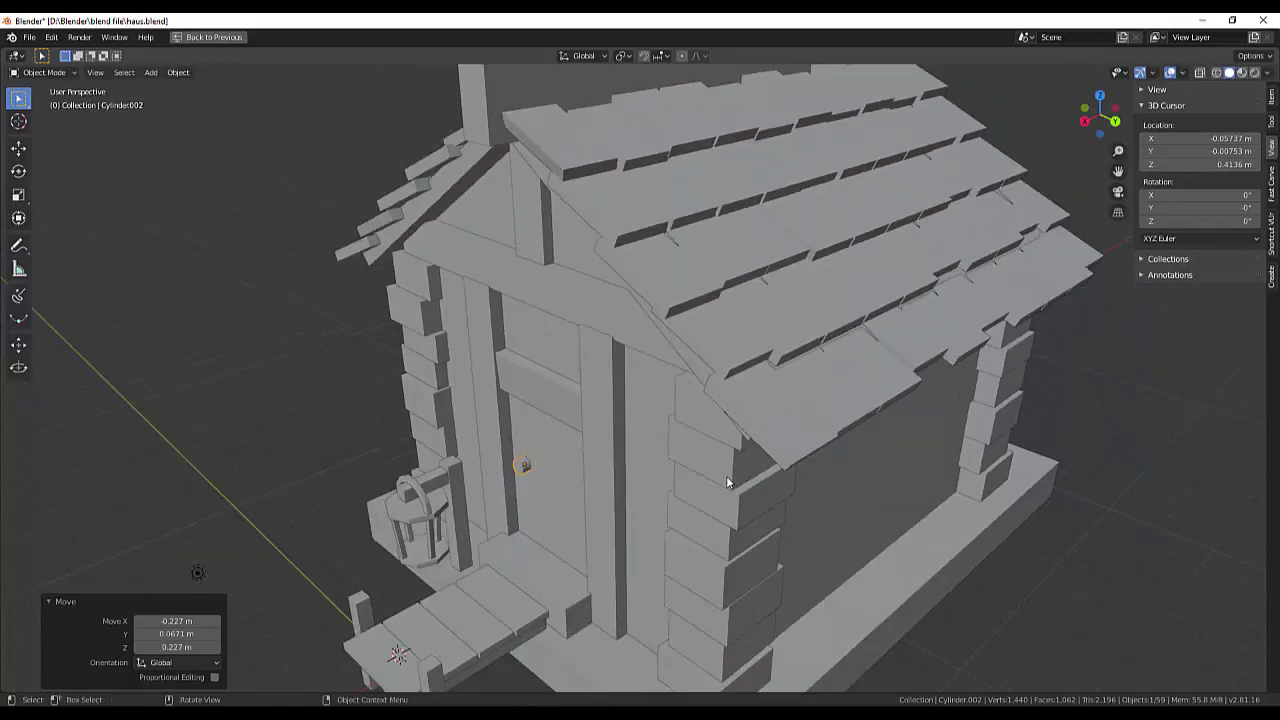
scroll(785, 474, "down", 3)
mouse_move(785, 474)
middle_mouse_down()
mouse_move(874, 437)
mouse_move(1197, 438)
mouse_move(1194, 453)
mouse_move(992, 476)
middle_mouse_up()
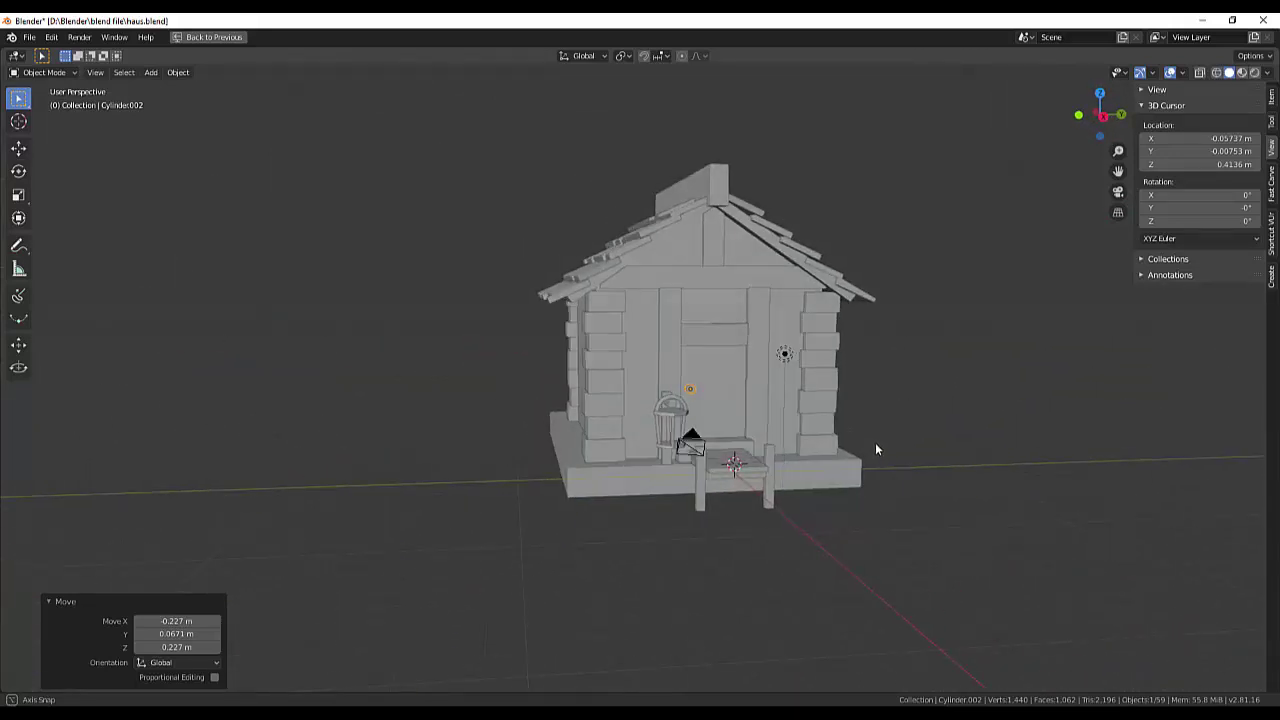
Duplicate the gable beam and upright post along X to the opposite gable end.
middle_click_drag(876, 448, 764, 400)
left_click(718, 285)
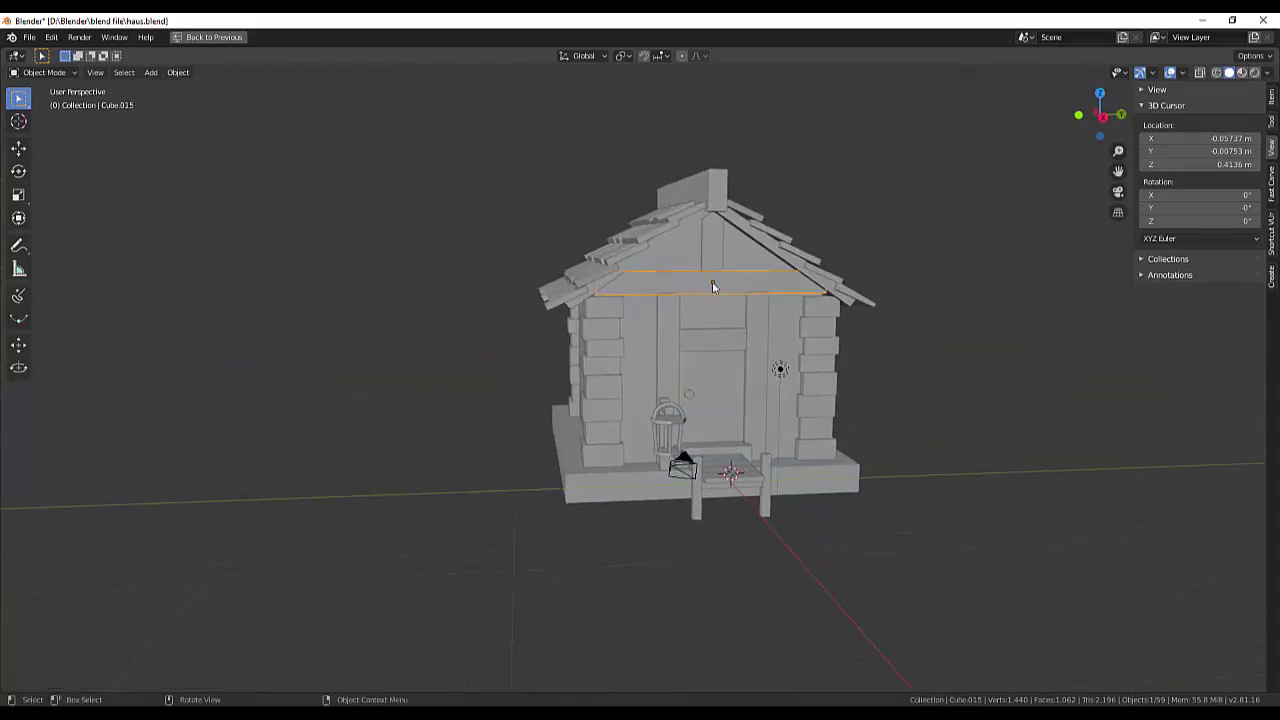
left_click(722, 240, "shift")
middle_click_drag(929, 353, 1070, 368)
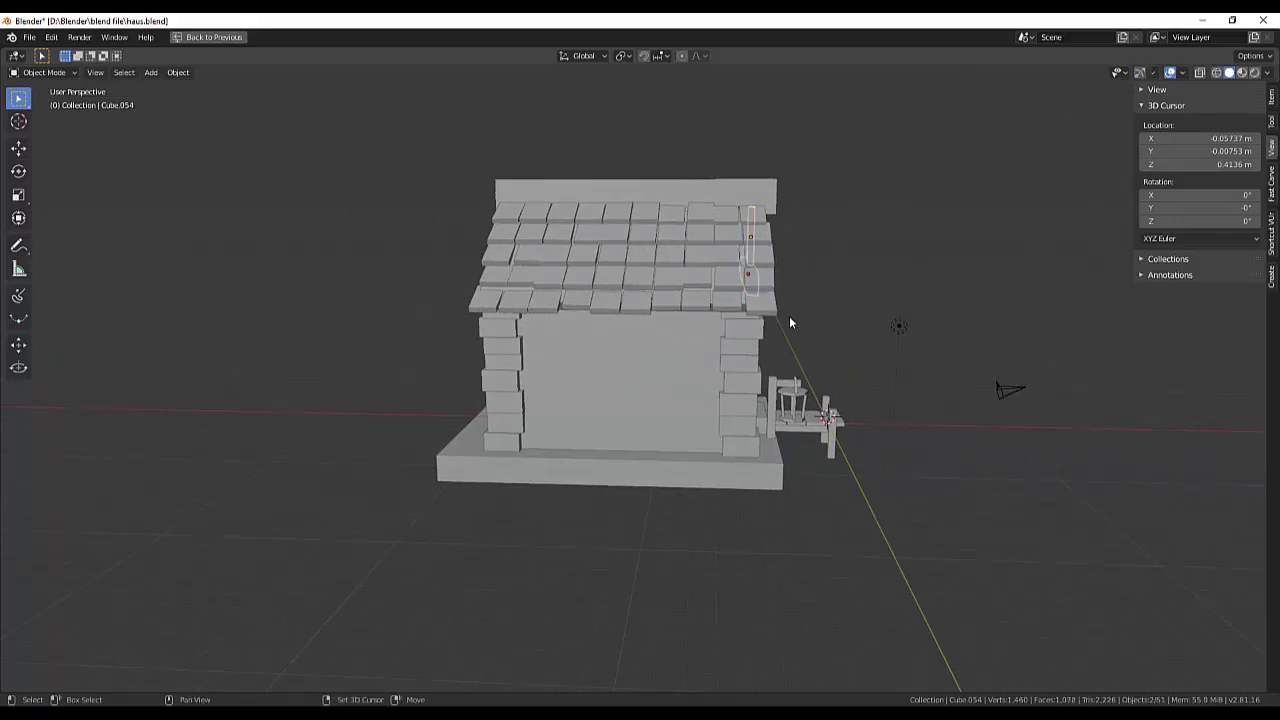
key("shift+d")
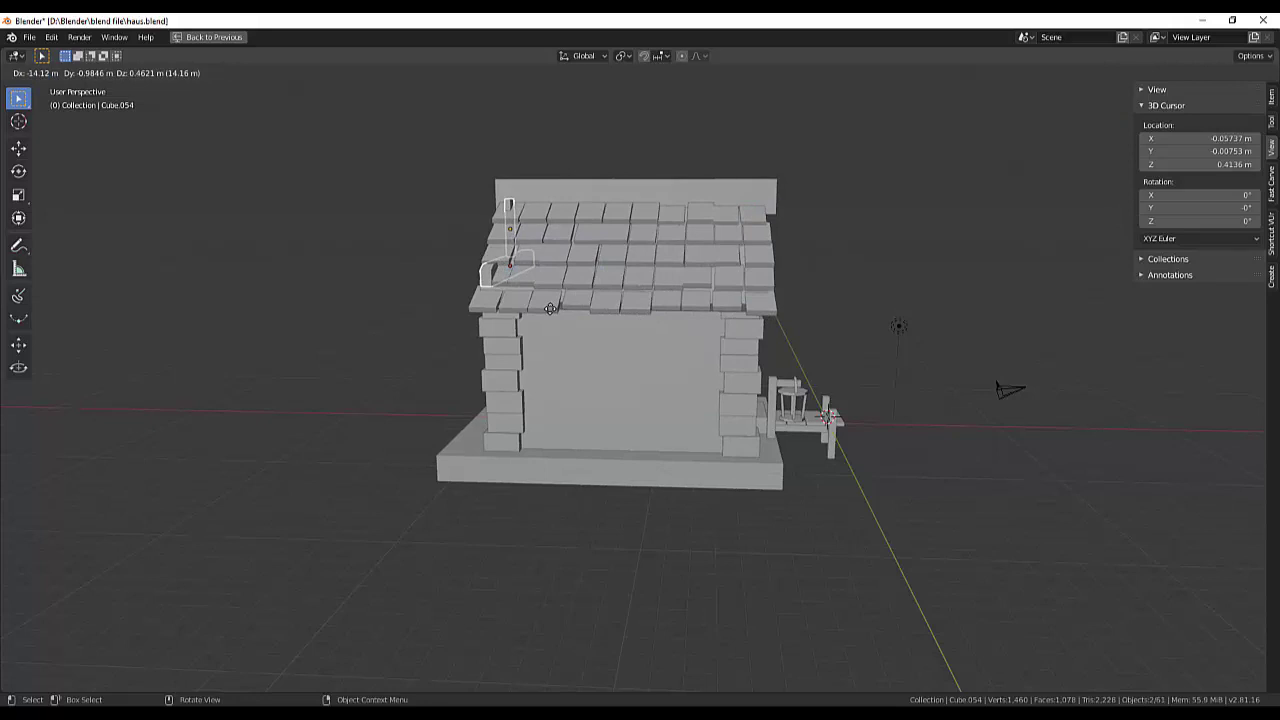
key("x")
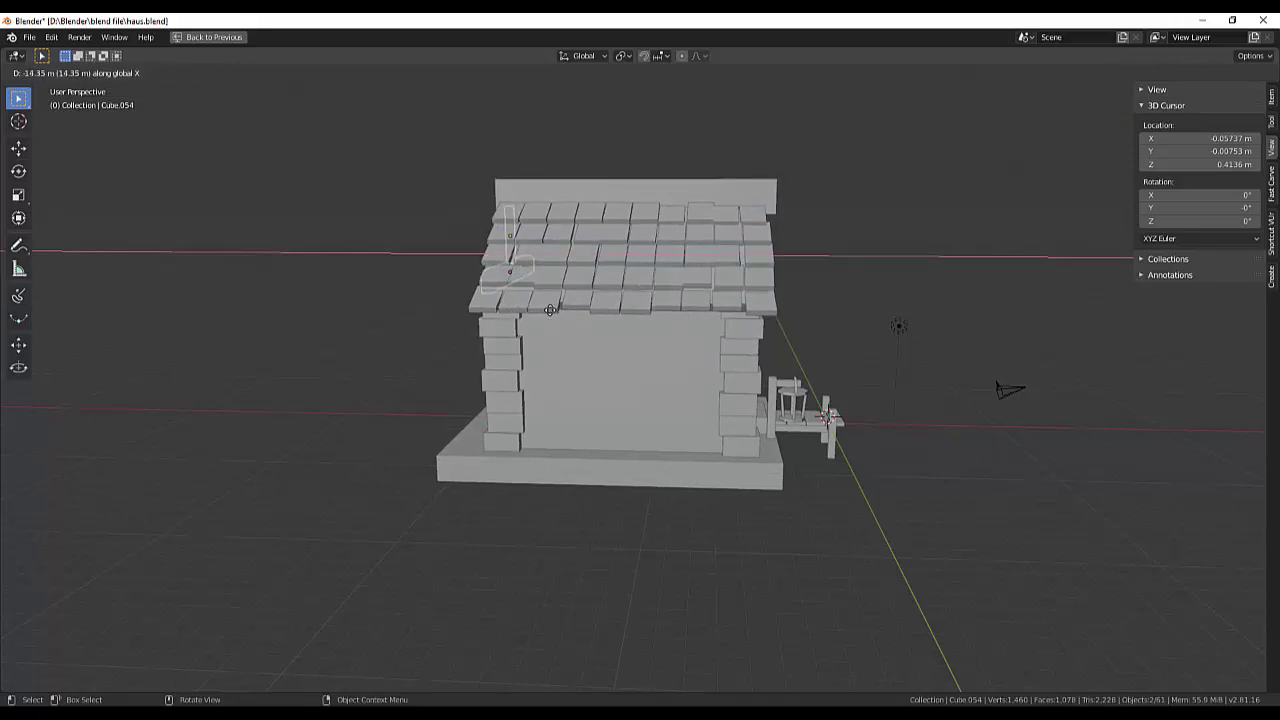
left_click(551, 309)
mouse_move(551, 309)
middle_mouse_down()
mouse_move(771, 297)
mouse_move(788, 305)
mouse_move(784, 329)
middle_mouse_up()
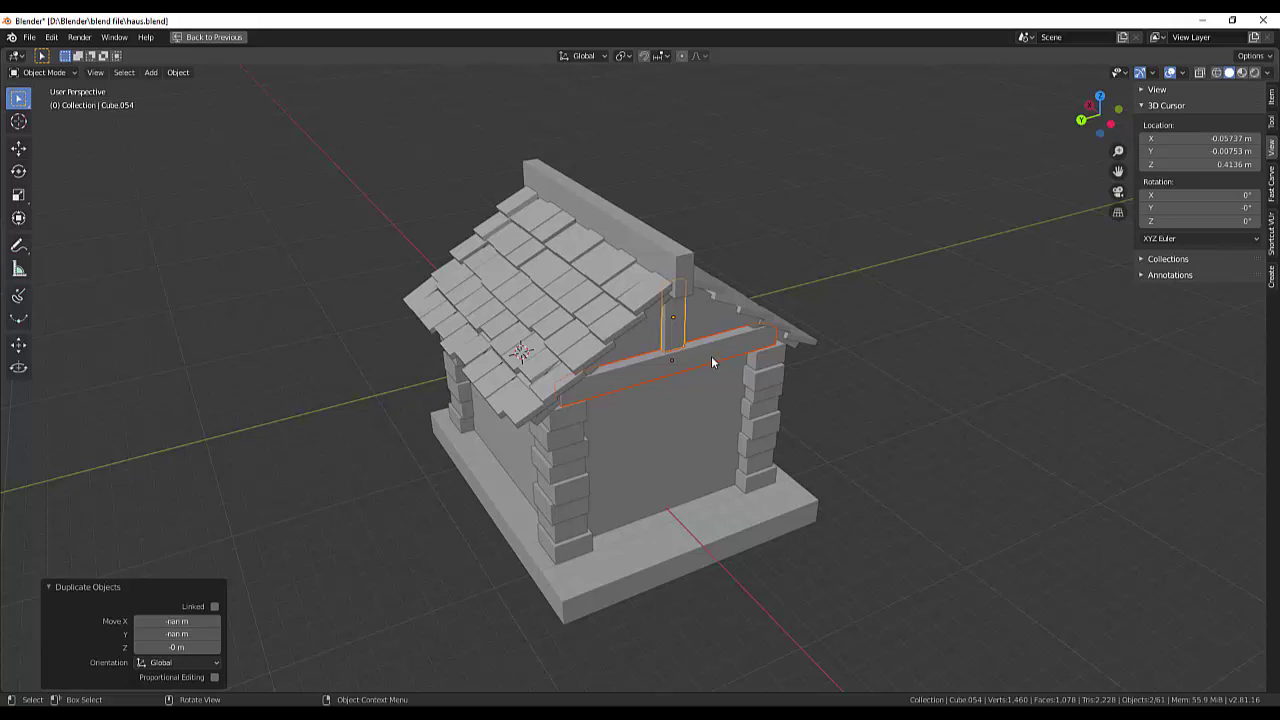
Shift the copied gable beam and post 0.344 m along X to align with that gable.
mouse_move(839, 370)
middle_mouse_down()
mouse_move(908, 375)
mouse_move(854, 389)
mouse_move(727, 362)
middle_mouse_up()
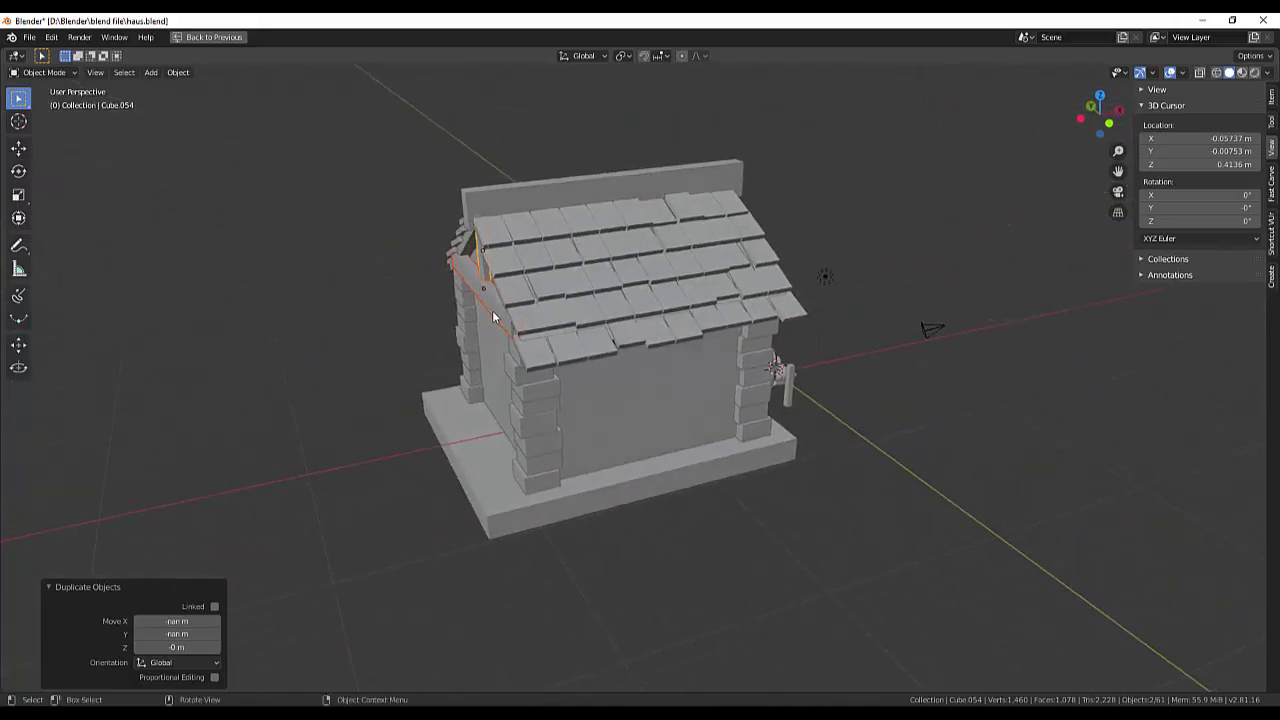
key("shift+d")
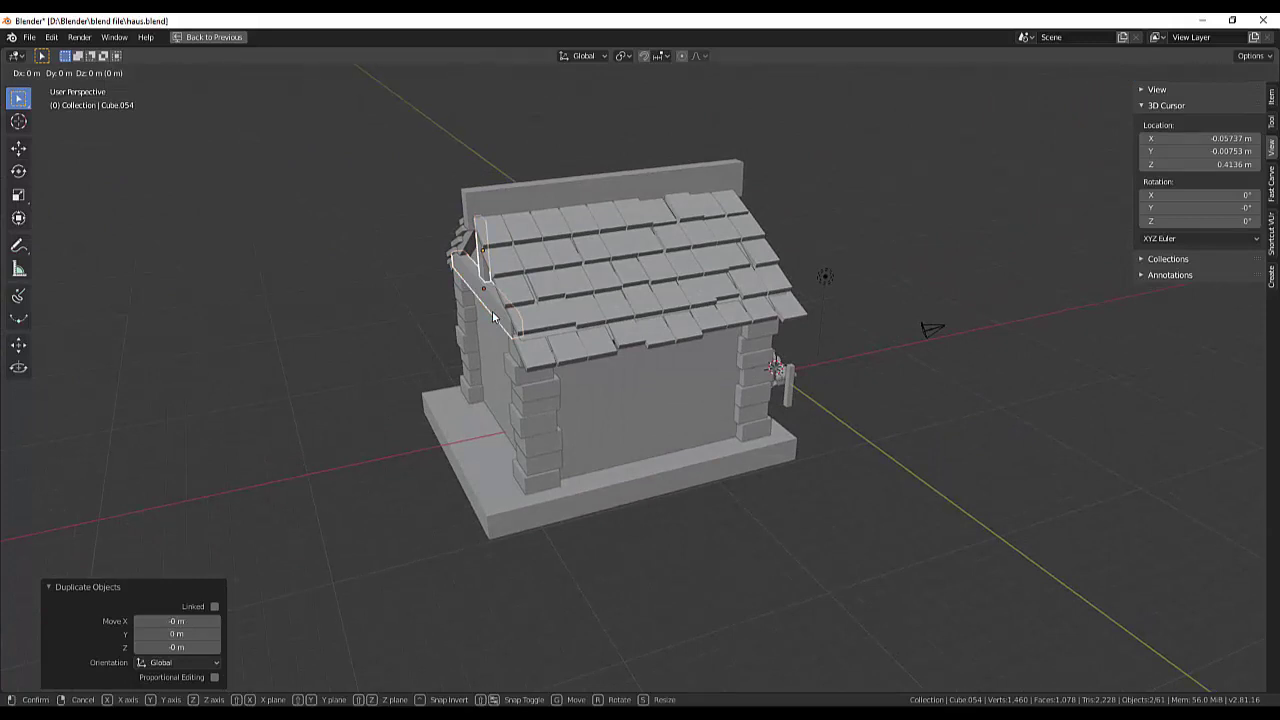
key("x")
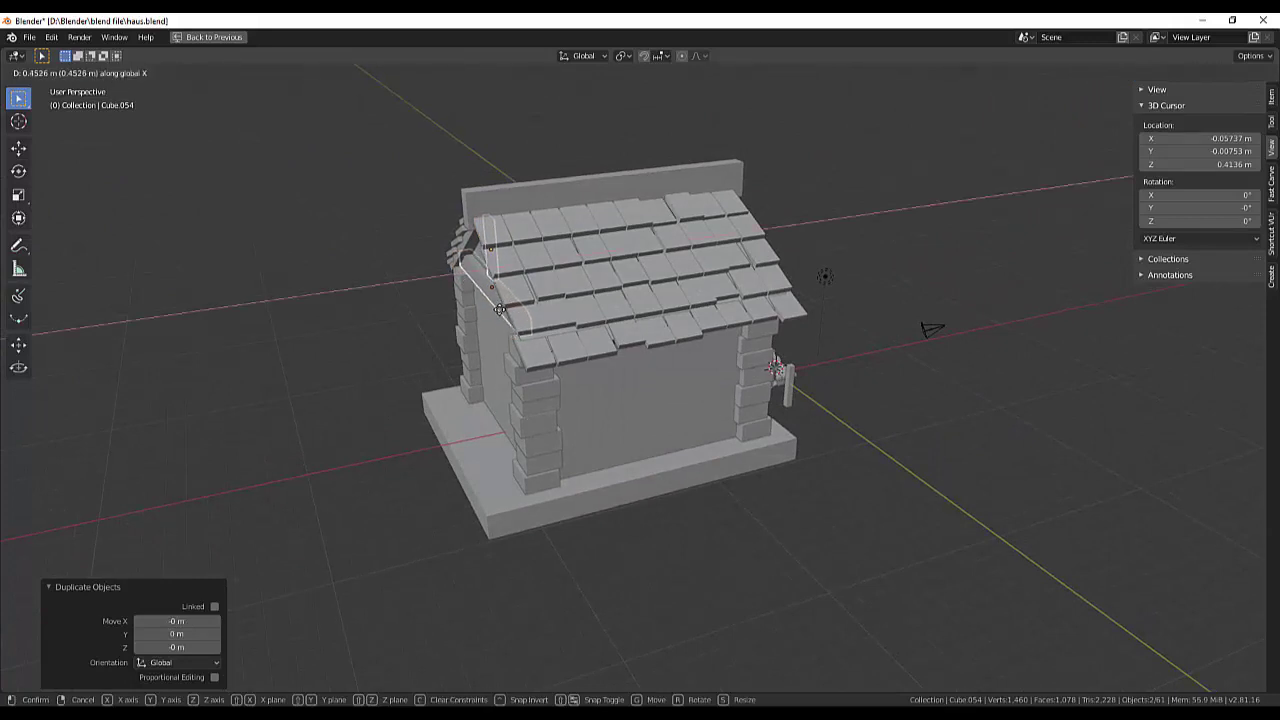
left_click(498, 312)
mouse_move(913, 372)
middle_mouse_down()
mouse_move(1268, 345)
mouse_move(1220, 346)
middle_mouse_up()
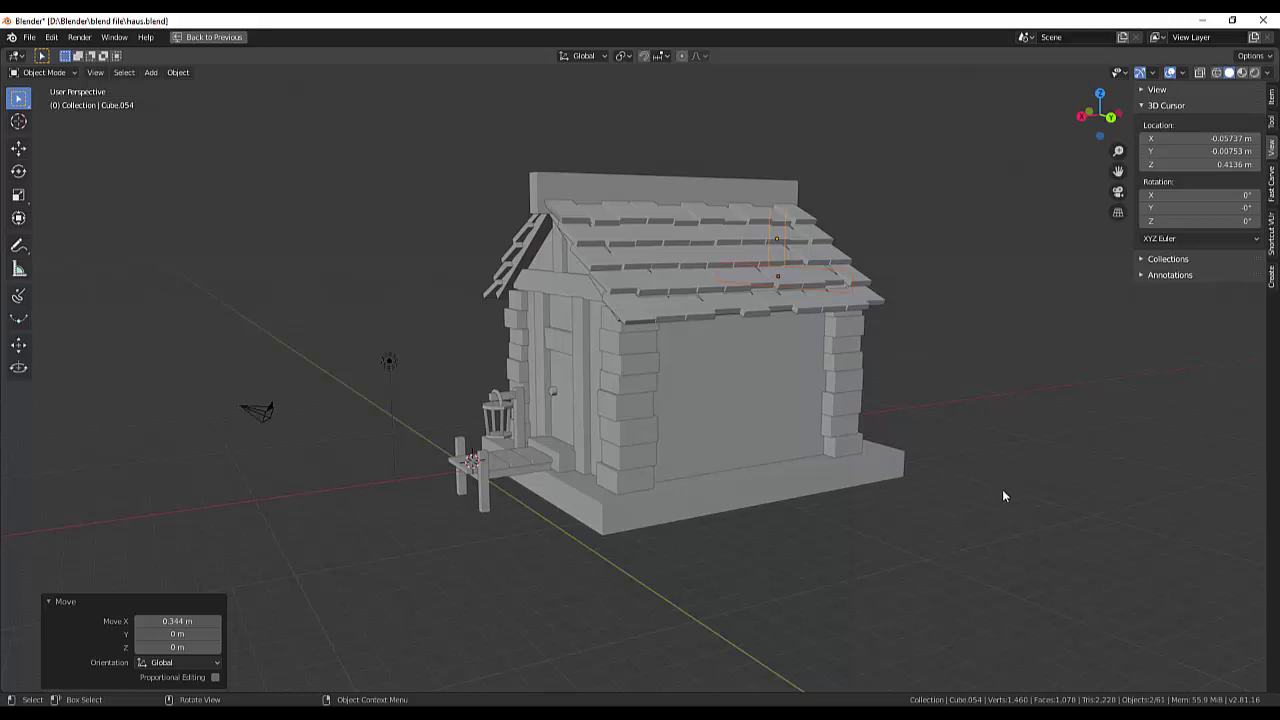
scroll(1004, 496, "up", 1)
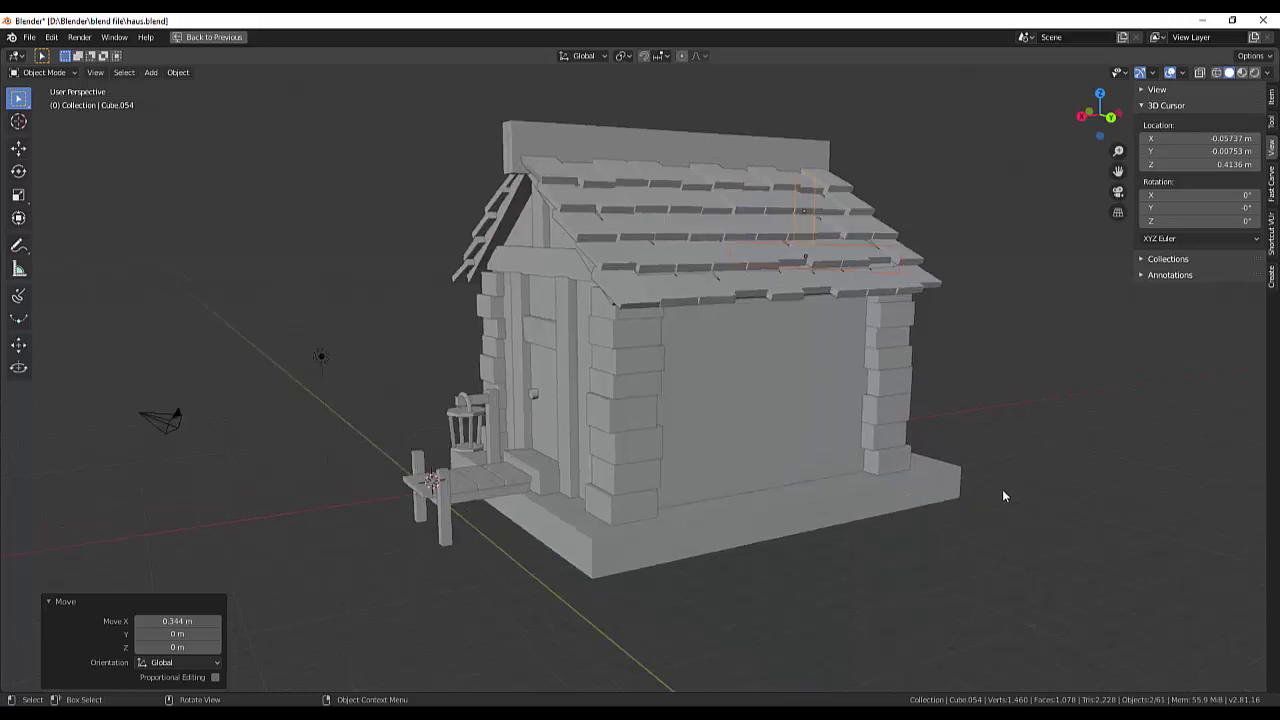
left_click(741, 404)
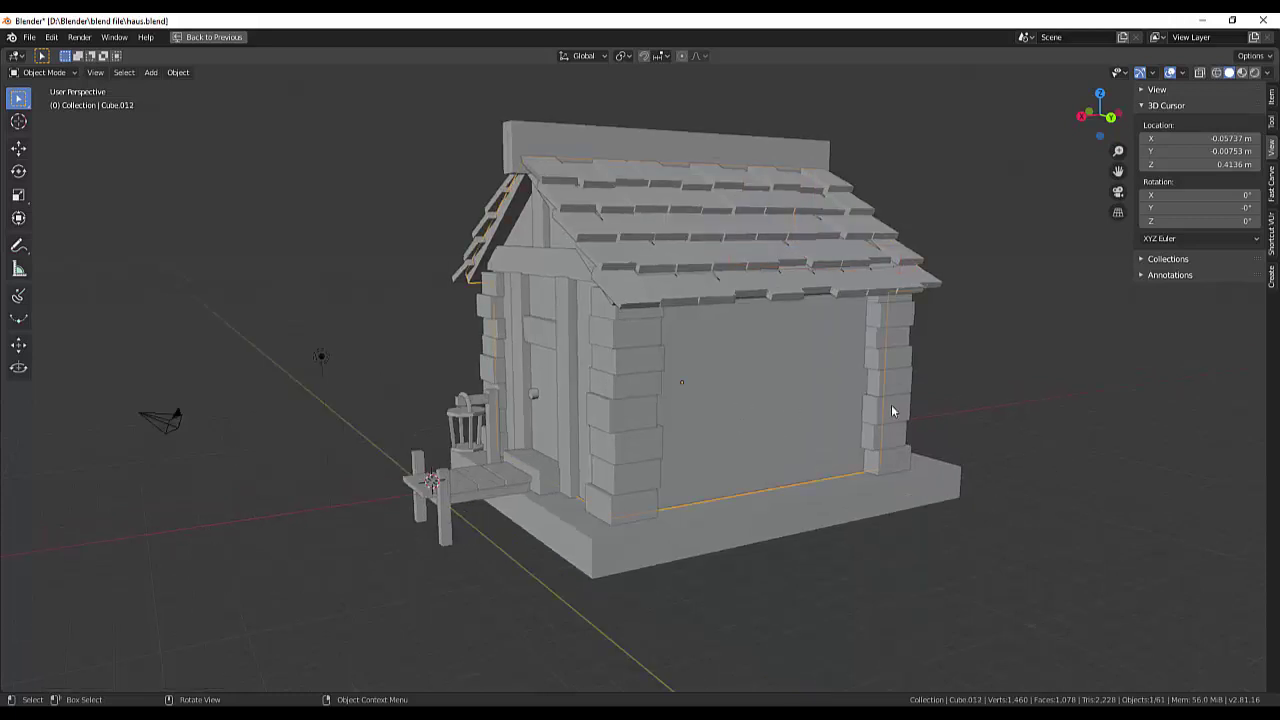
key("alt+a")
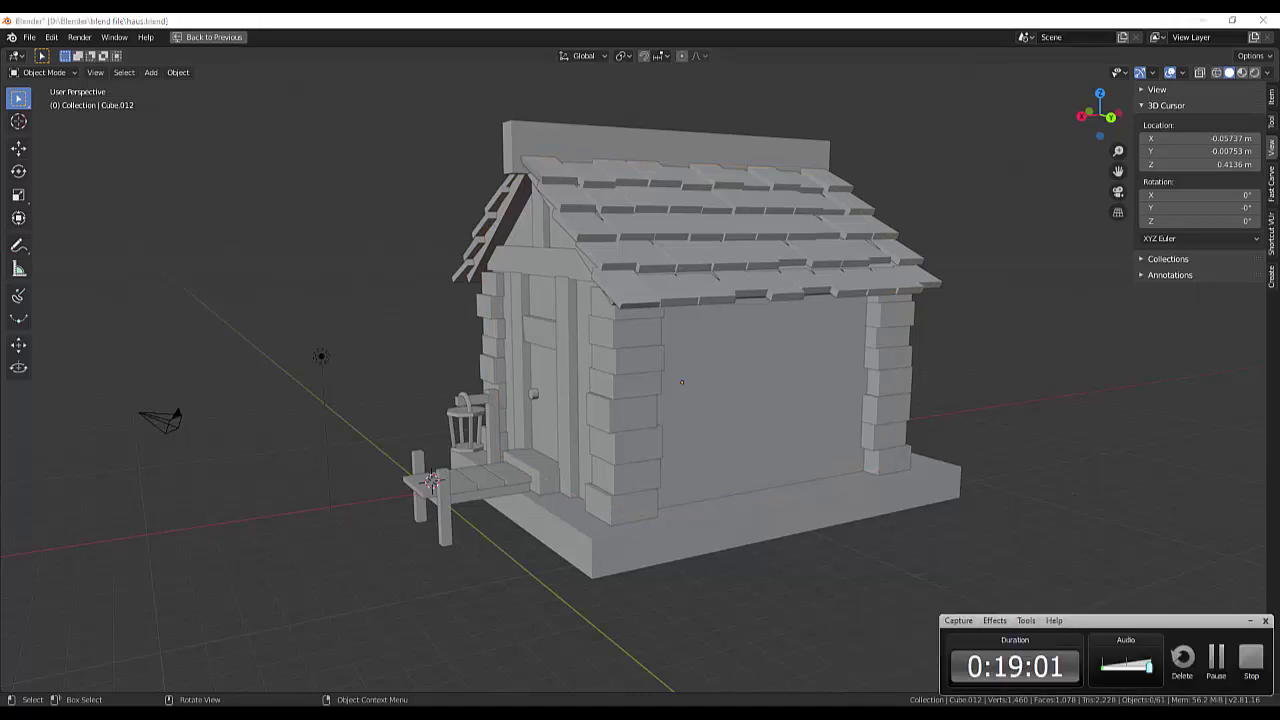
left_click(1216, 658)
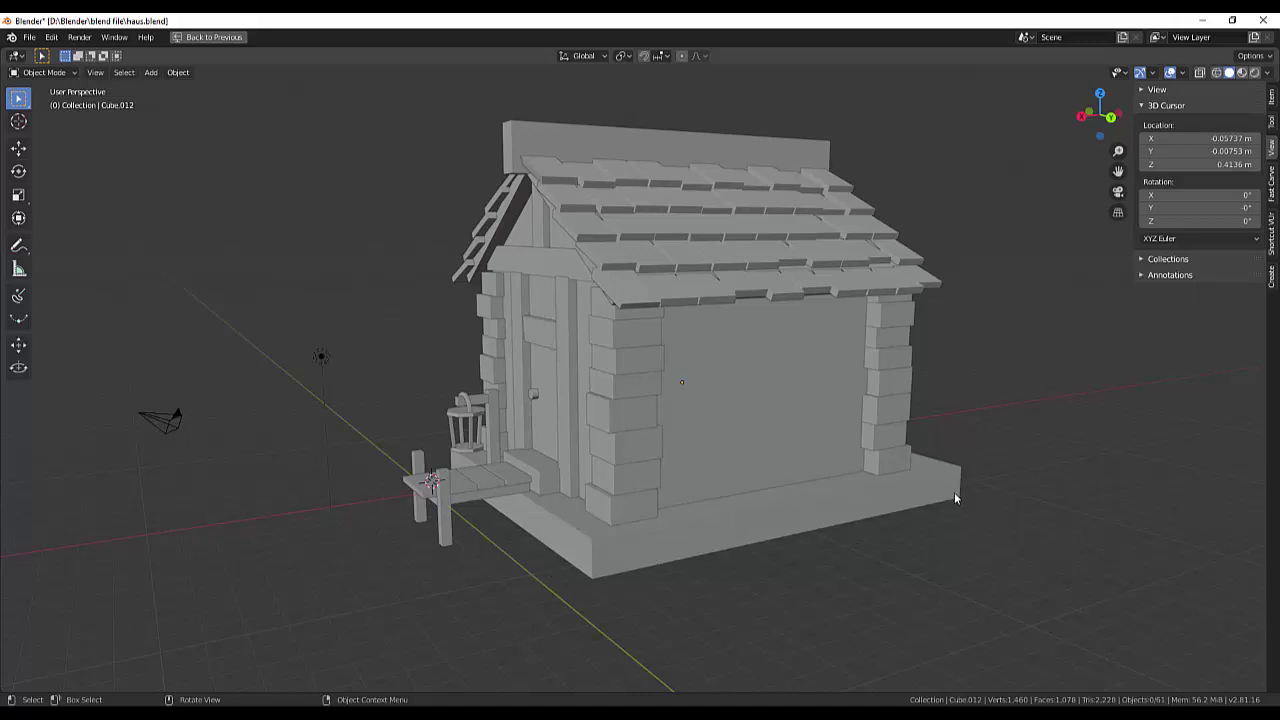
mouse_move(673, 519)
middle_mouse_down()
mouse_move(771, 514)
mouse_move(684, 520)
middle_mouse_up()
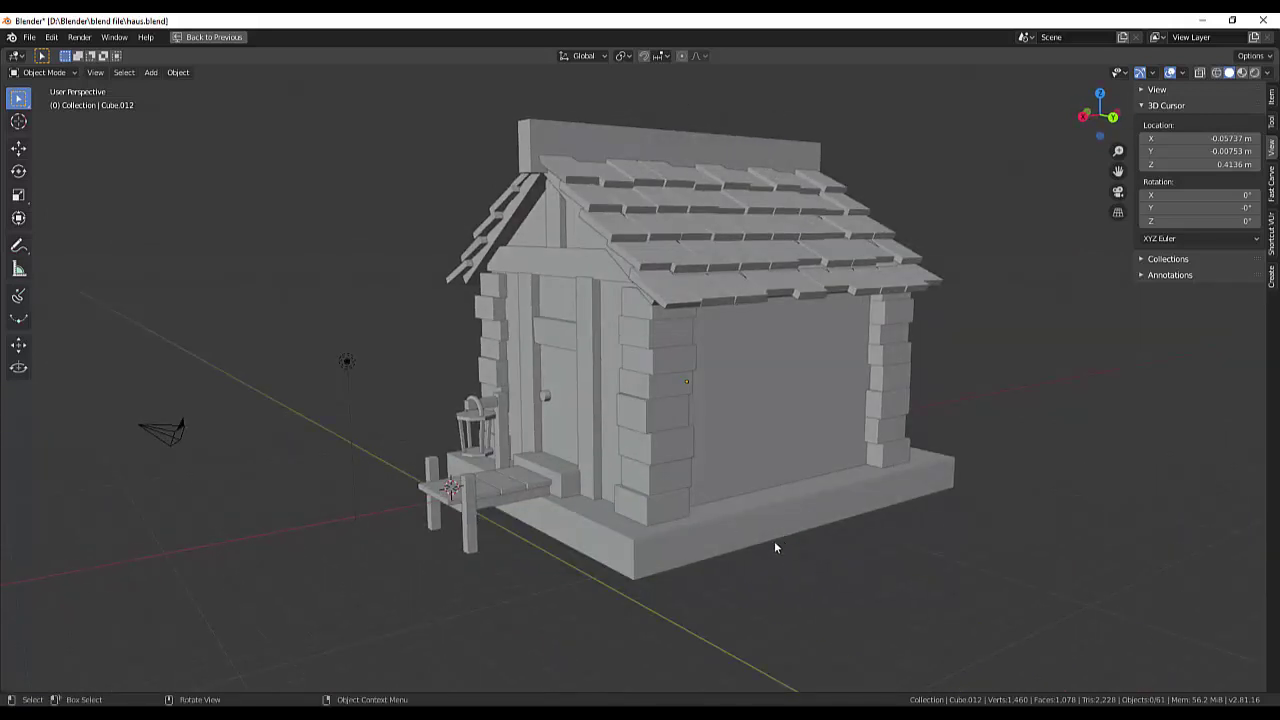